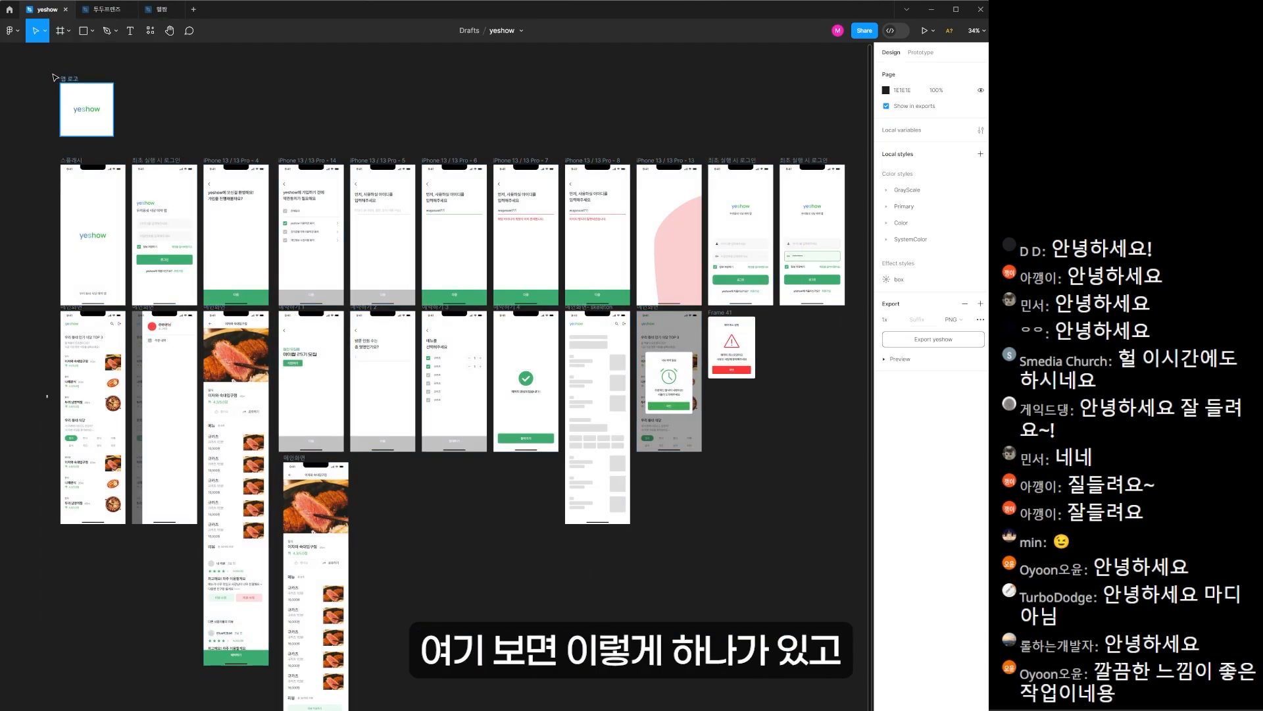
# - Survey all the yeshow mobile screens and switch to the 투두프렌즈 design file
pyautogui.moveTo(50, 71); pyautogui.dragTo(830, 697)
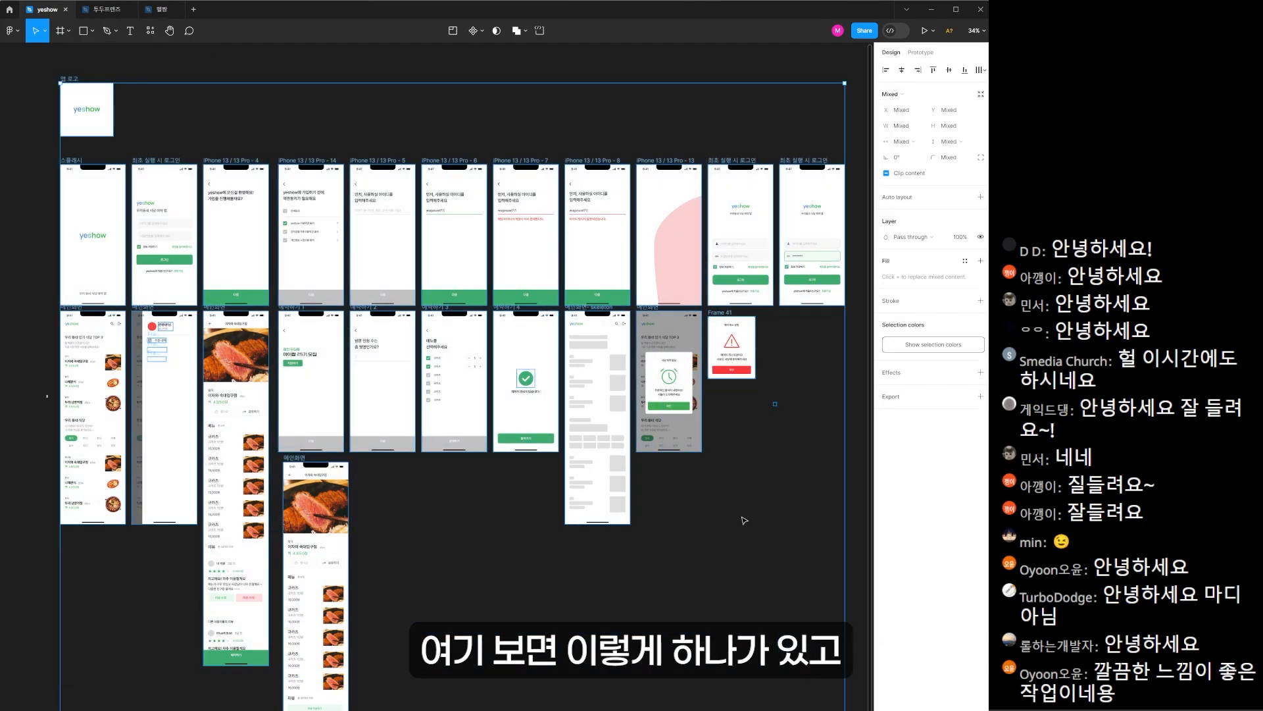
pyautogui.click(102, 10)
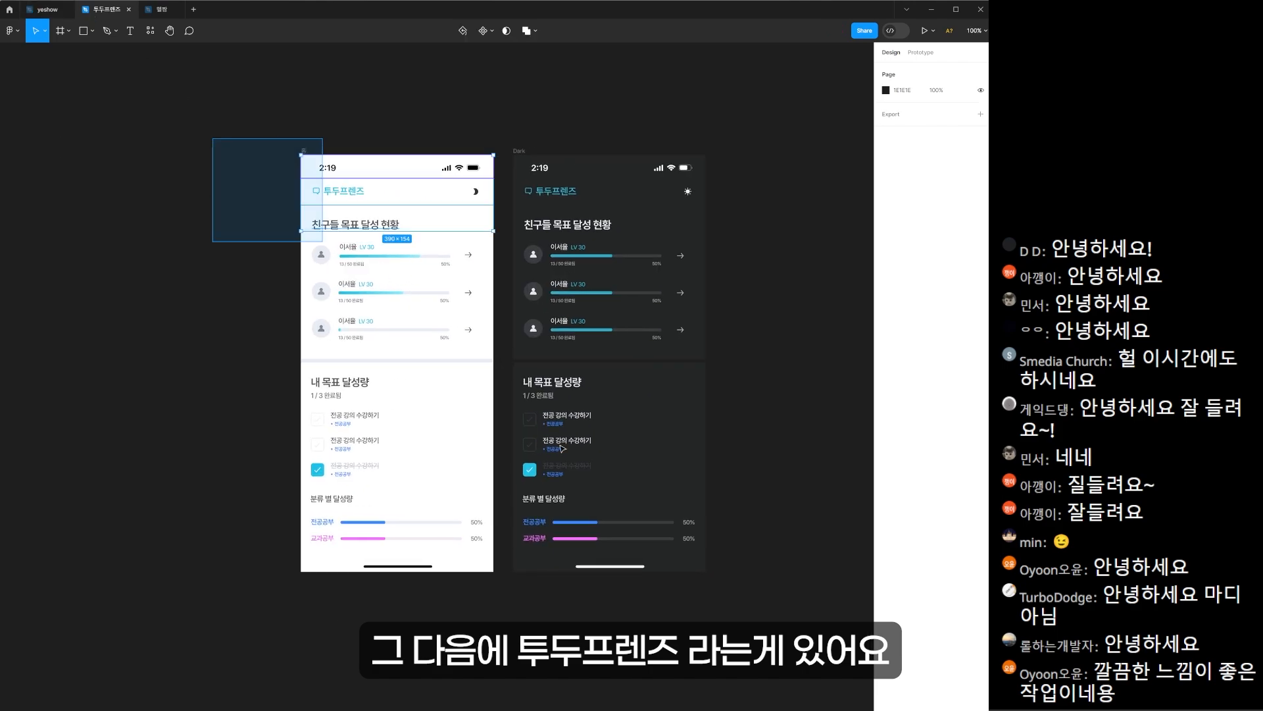
# - Open the 헬짱 design file and look over the color palette and typography on its Design System page
pyautogui.click(158, 9)
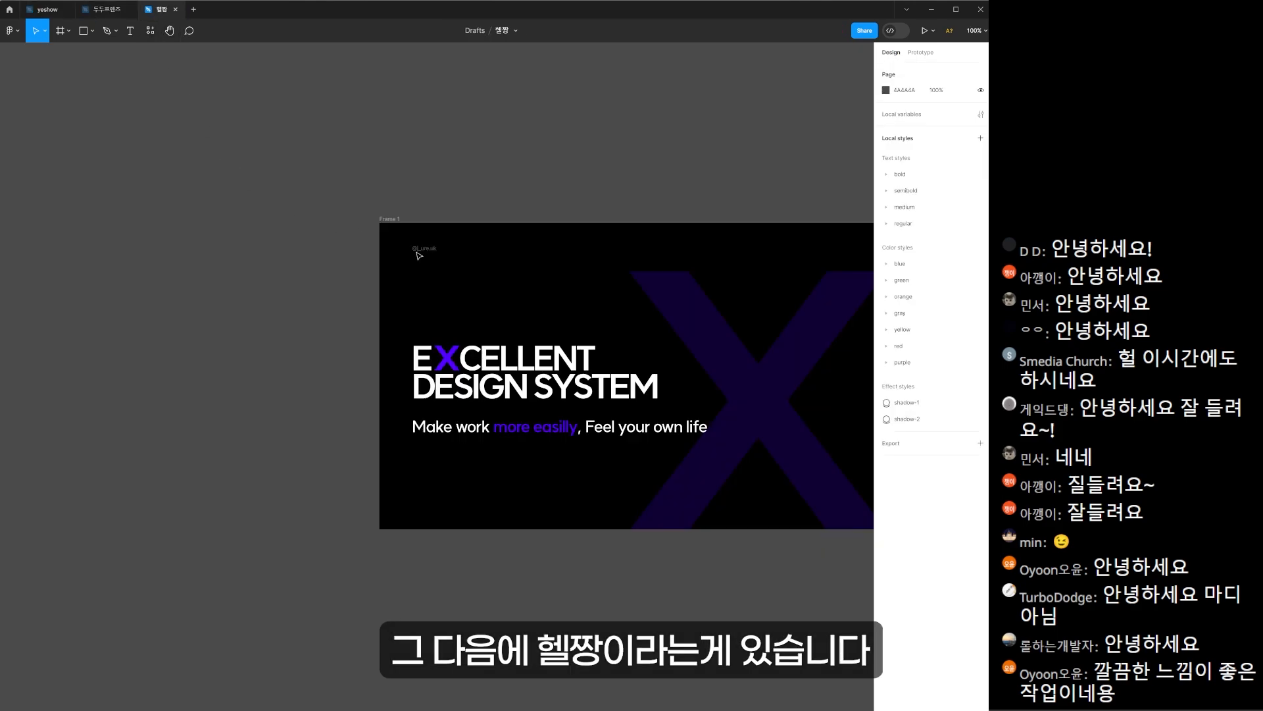
pyautogui.moveTo(421, 256); pyautogui.dragTo(255, 225)
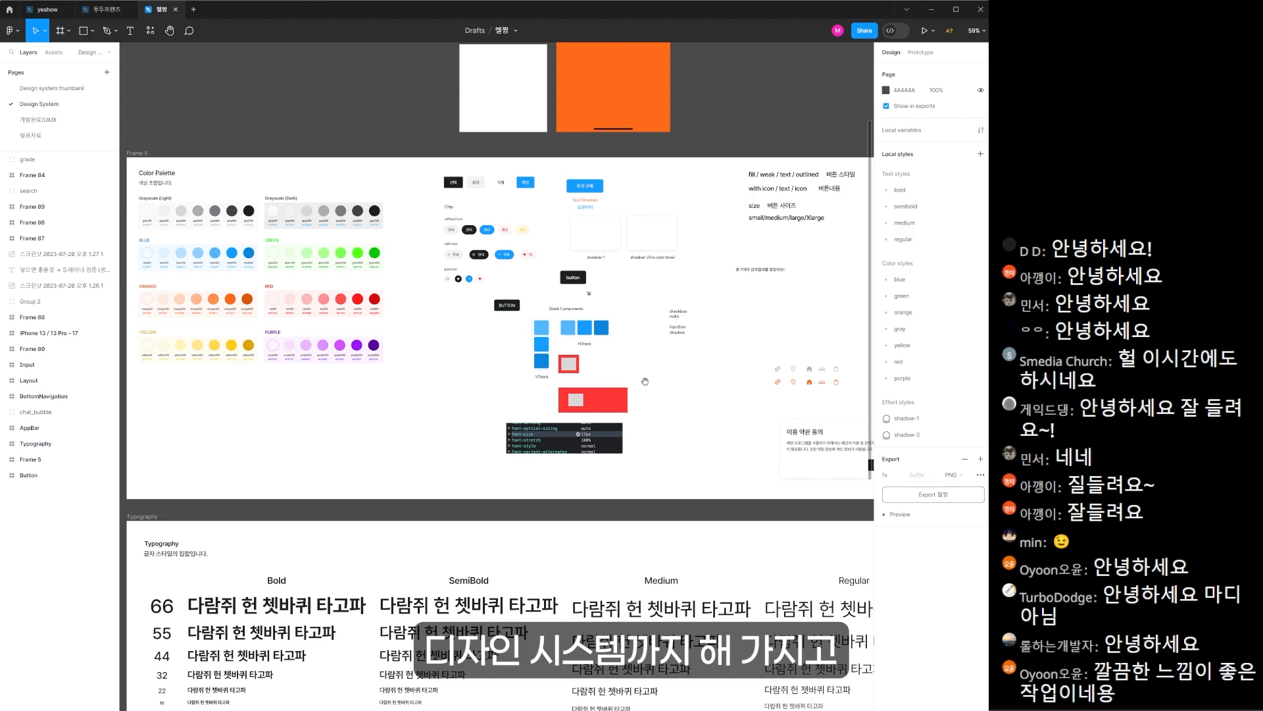
pyautogui.moveTo(645, 381); pyautogui.dragTo(109, 357)
pyautogui.moveTo(657, 365); pyautogui.dragTo(469, 360)
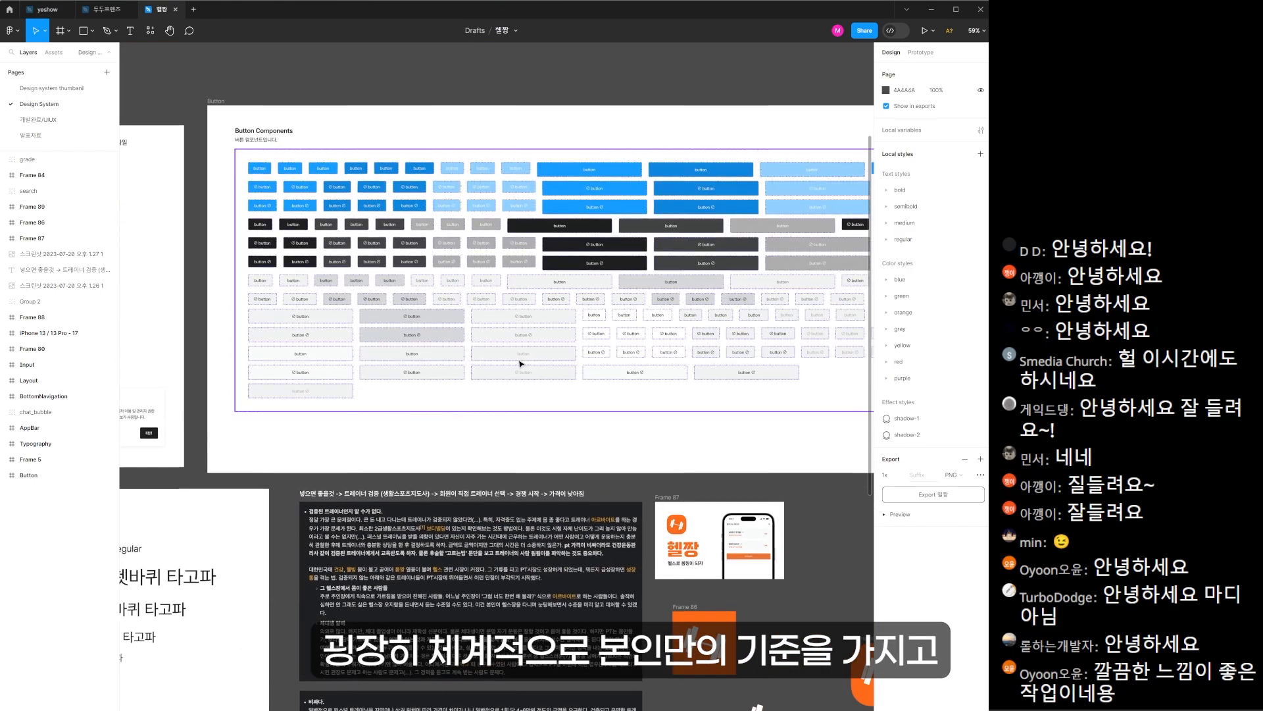
# - Examine the button components and the surrounding planning notes on the 헬짱 Design System page
pyautogui.moveTo(846, 510); pyautogui.dragTo(539, 461)
pyautogui.moveTo(726, 421); pyautogui.dragTo(603, 454)
pyautogui.moveTo(371, 573); pyautogui.dragTo(1046, 379)
pyautogui.moveTo(151, 173); pyautogui.dragTo(641, 371)
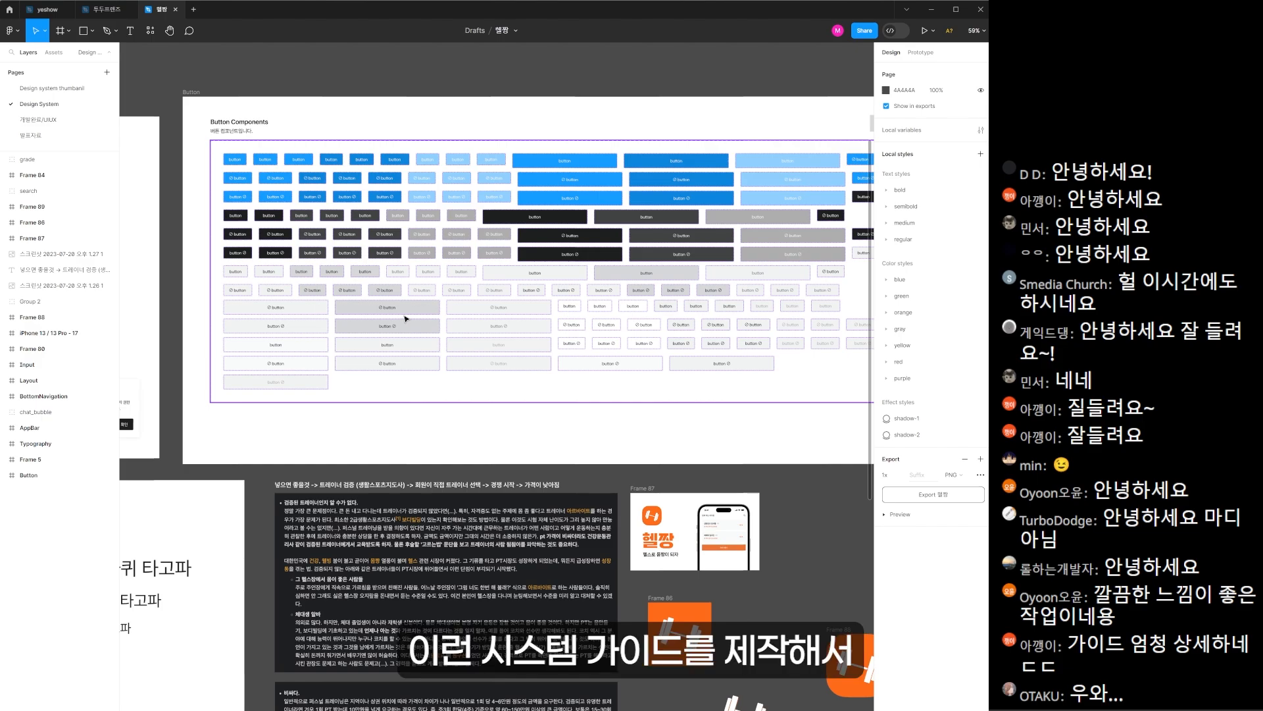
pyautogui.moveTo(277, 429); pyautogui.dragTo(648, 417)
pyautogui.moveTo(372, 415); pyautogui.dragTo(691, 417)
pyautogui.moveTo(463, 439); pyautogui.dragTo(571, 407)
# - Review the app screens on the 헬짱 file's 개발완료/UIUX page, from the party list to the main home screen
pyautogui.scroll(-5, 570, 406)
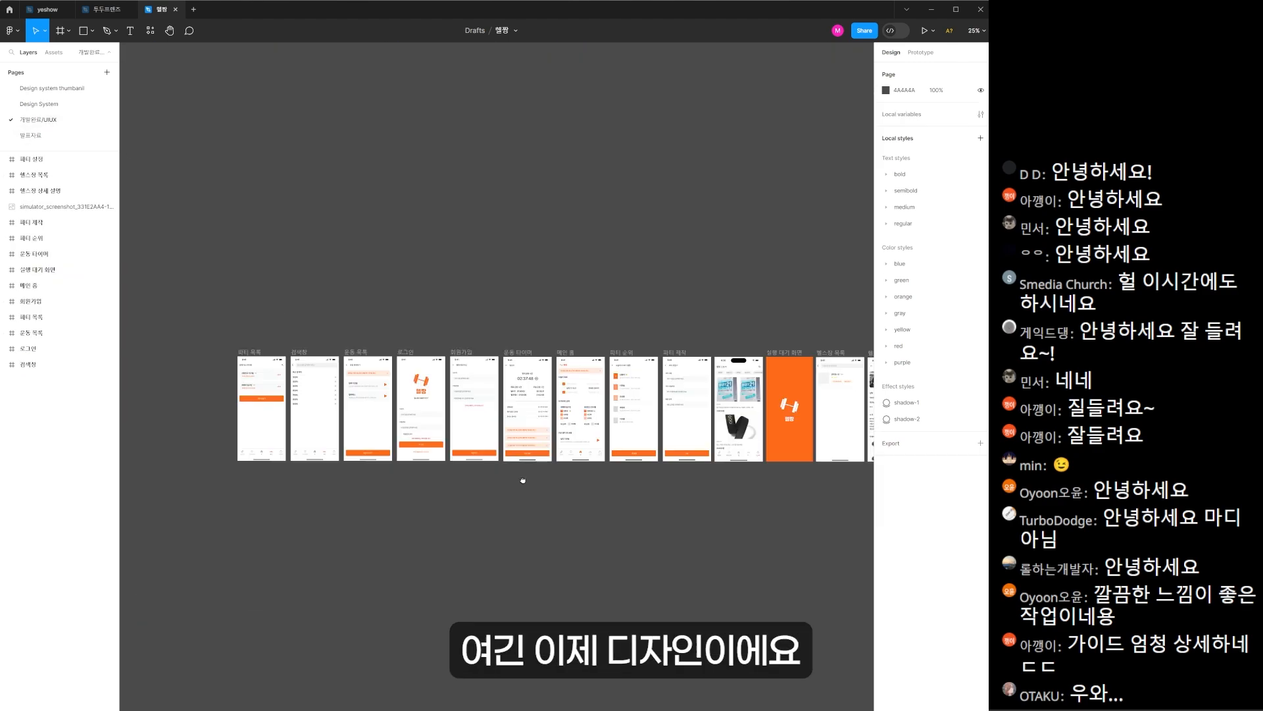
pyautogui.moveTo(521, 479); pyautogui.dragTo(514, 465)
pyautogui.moveTo(211, 323); pyautogui.dragTo(421, 493)
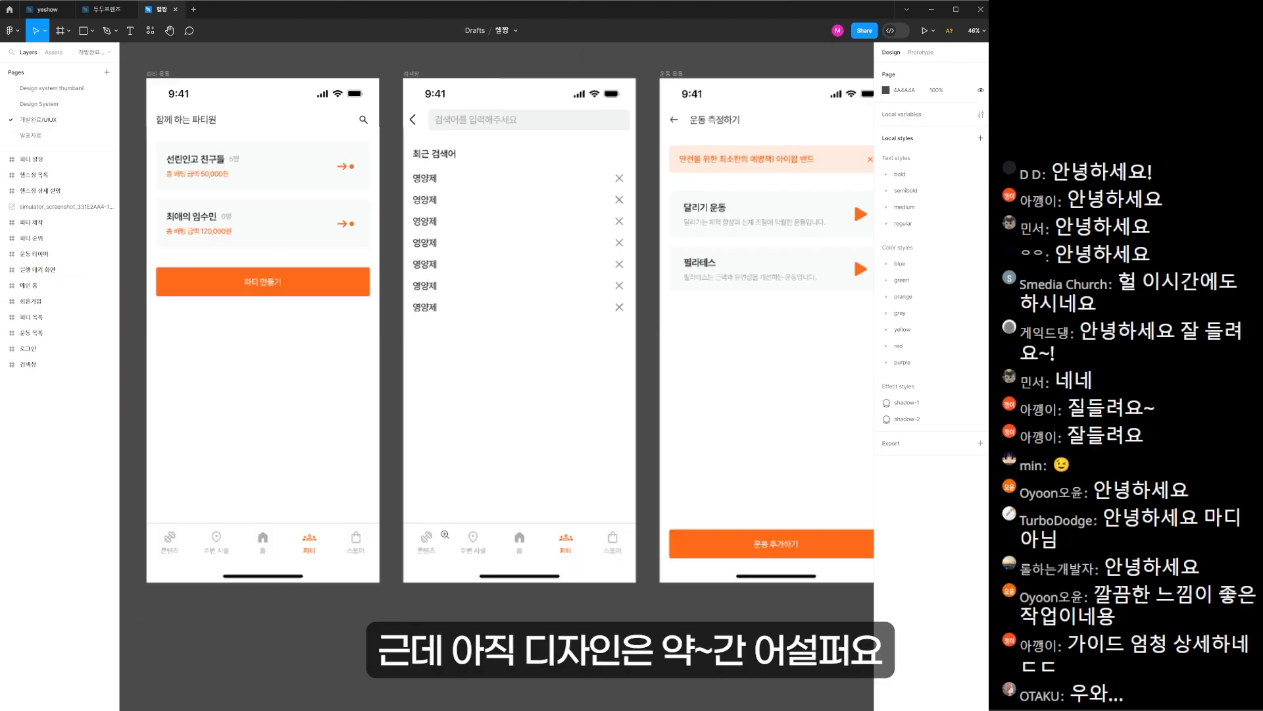
pyautogui.moveTo(383, 338); pyautogui.dragTo(427, 381)
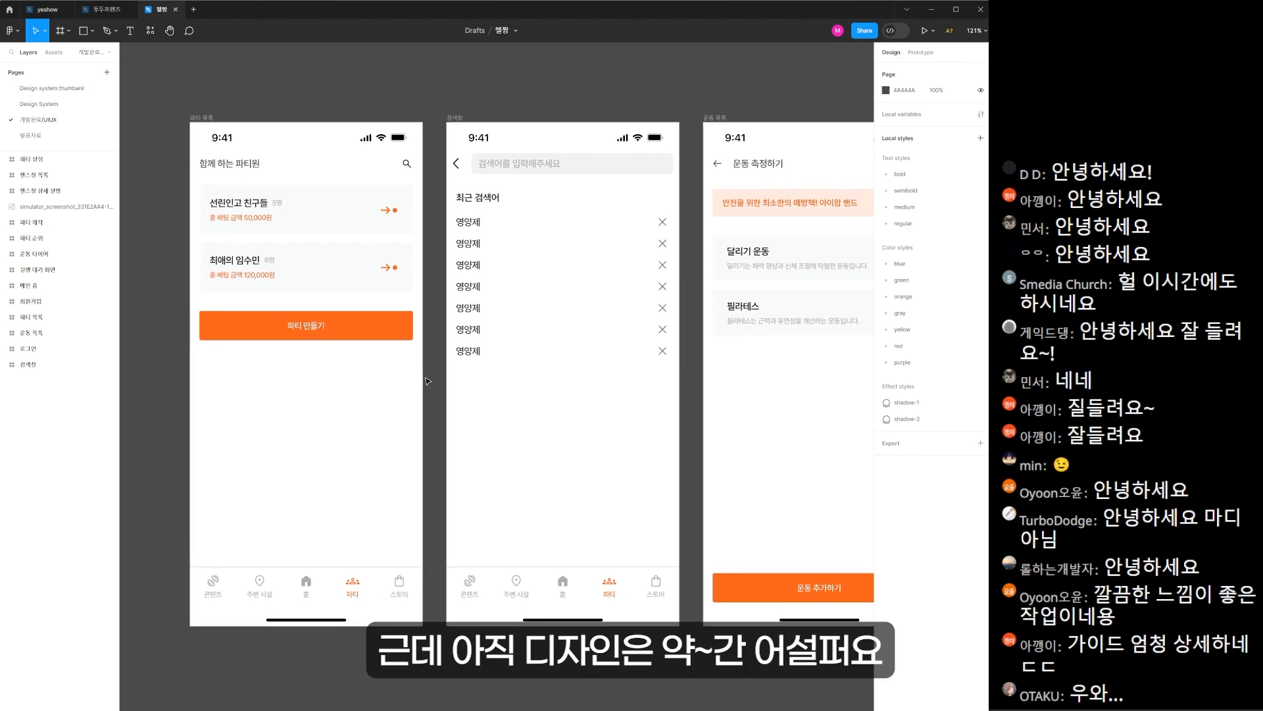
pyautogui.hscroll(20, 427, 381)
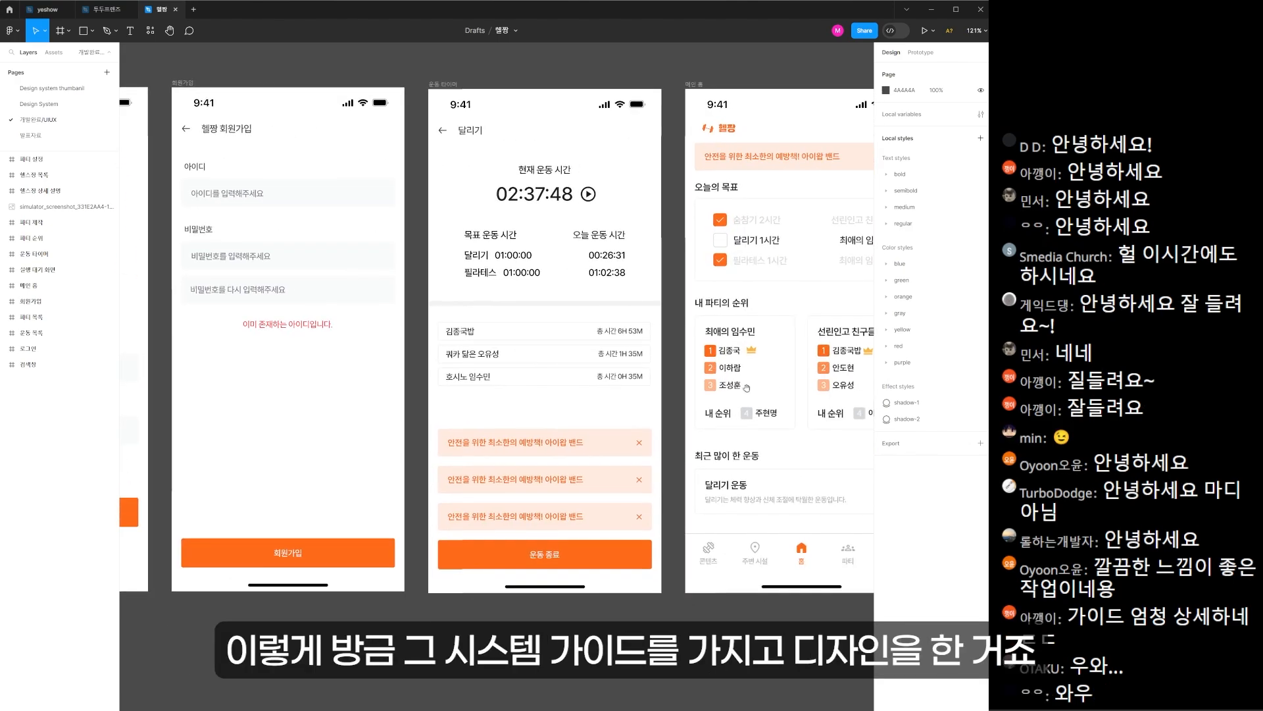
pyautogui.moveTo(442, 388); pyautogui.dragTo(217, 381)
pyautogui.moveTo(790, 388); pyautogui.dragTo(197, 378)
pyautogui.moveTo(724, 378); pyautogui.dragTo(427, 369)
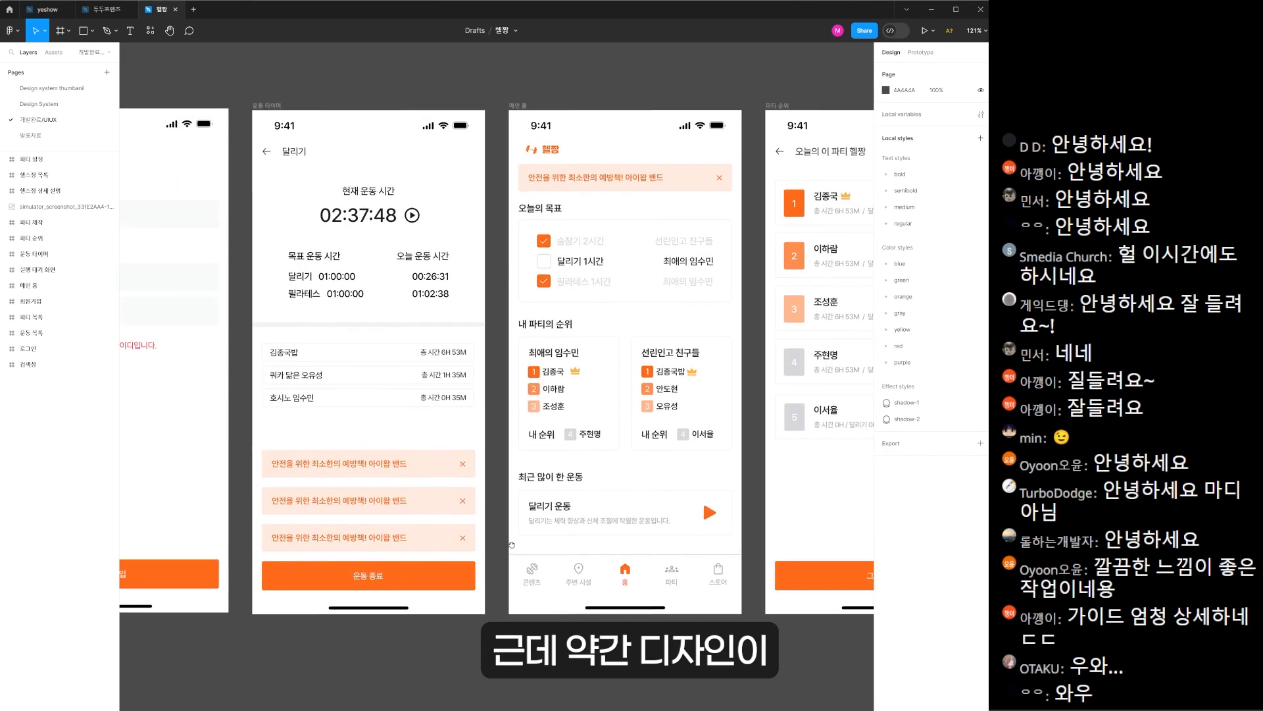
# - Examine the spacing and layout of the 헬짱 main home, exercise timer and sign-up screens up close
pyautogui.scroll(5, 730, 336)
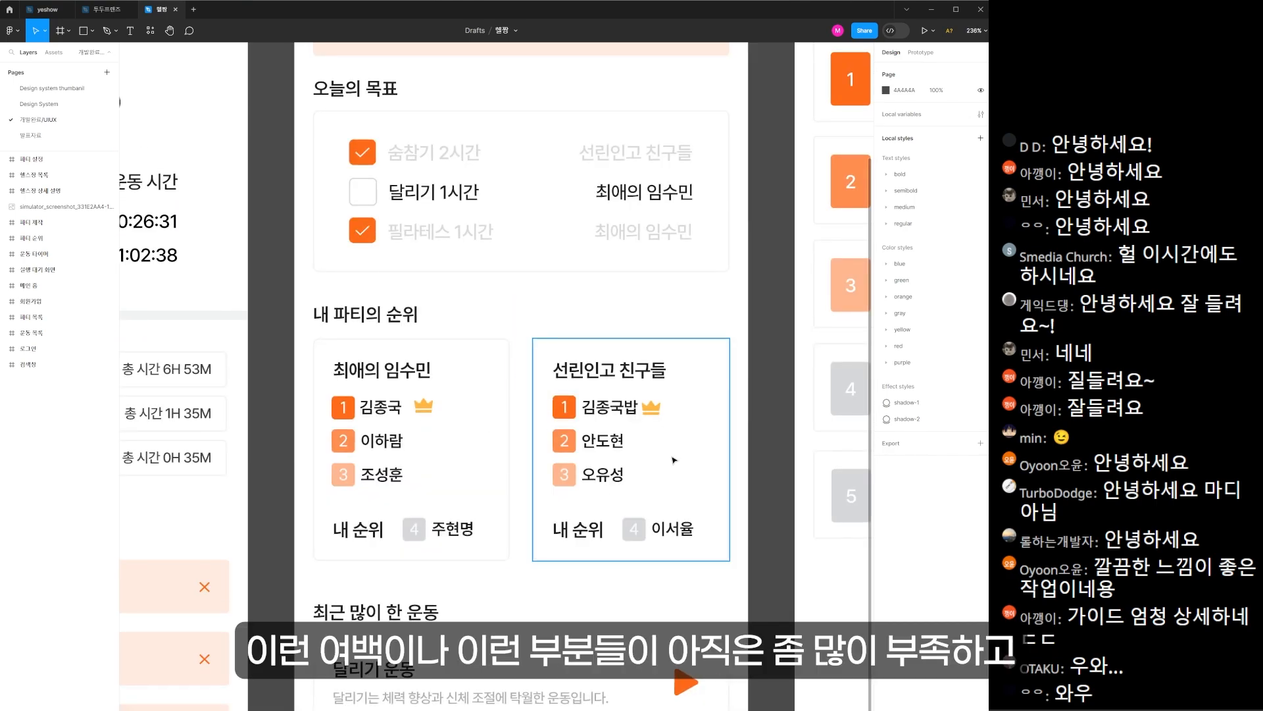
pyautogui.scroll(-5, 485, 473)
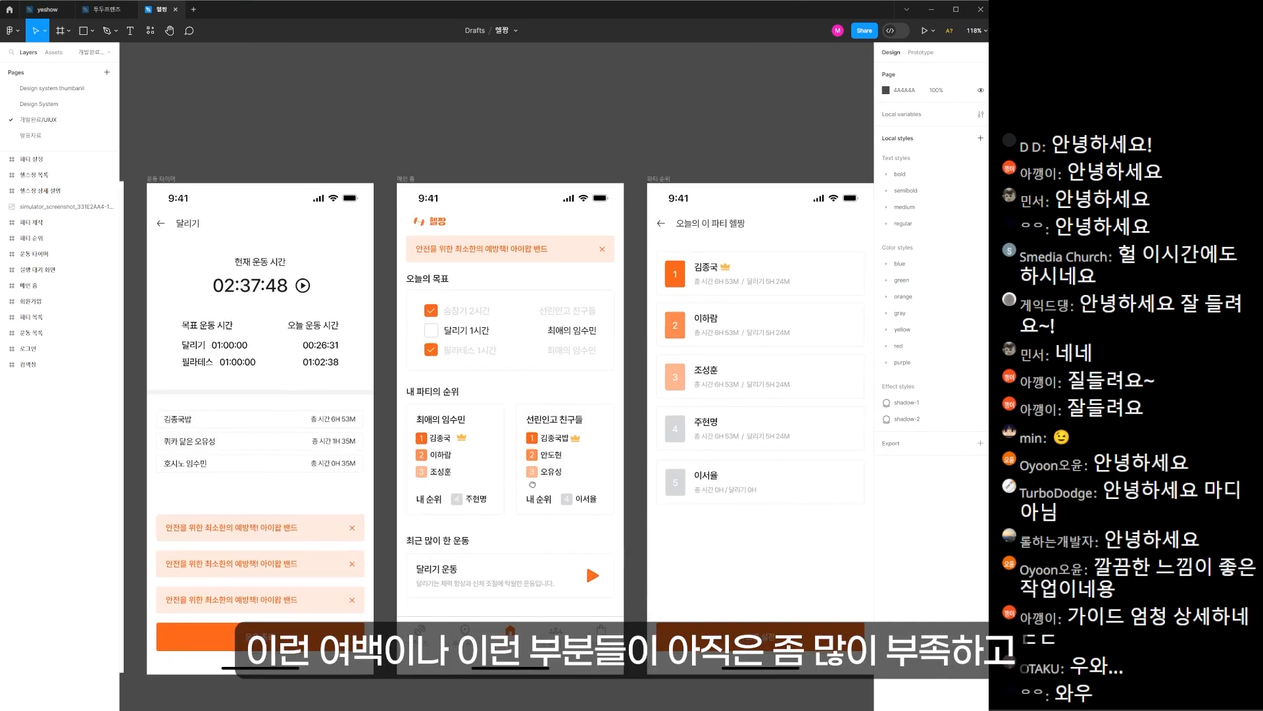
pyautogui.scroll(3, 471, 400)
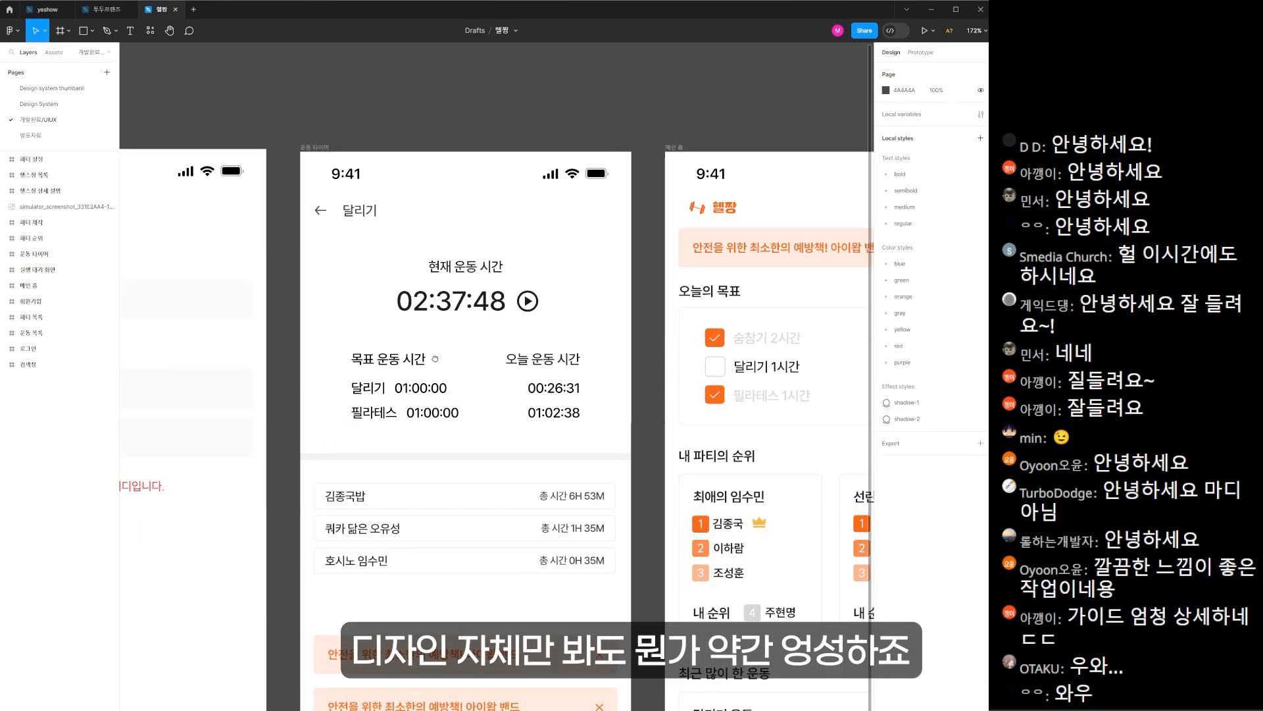
pyautogui.moveTo(267, 364); pyautogui.dragTo(434, 355)
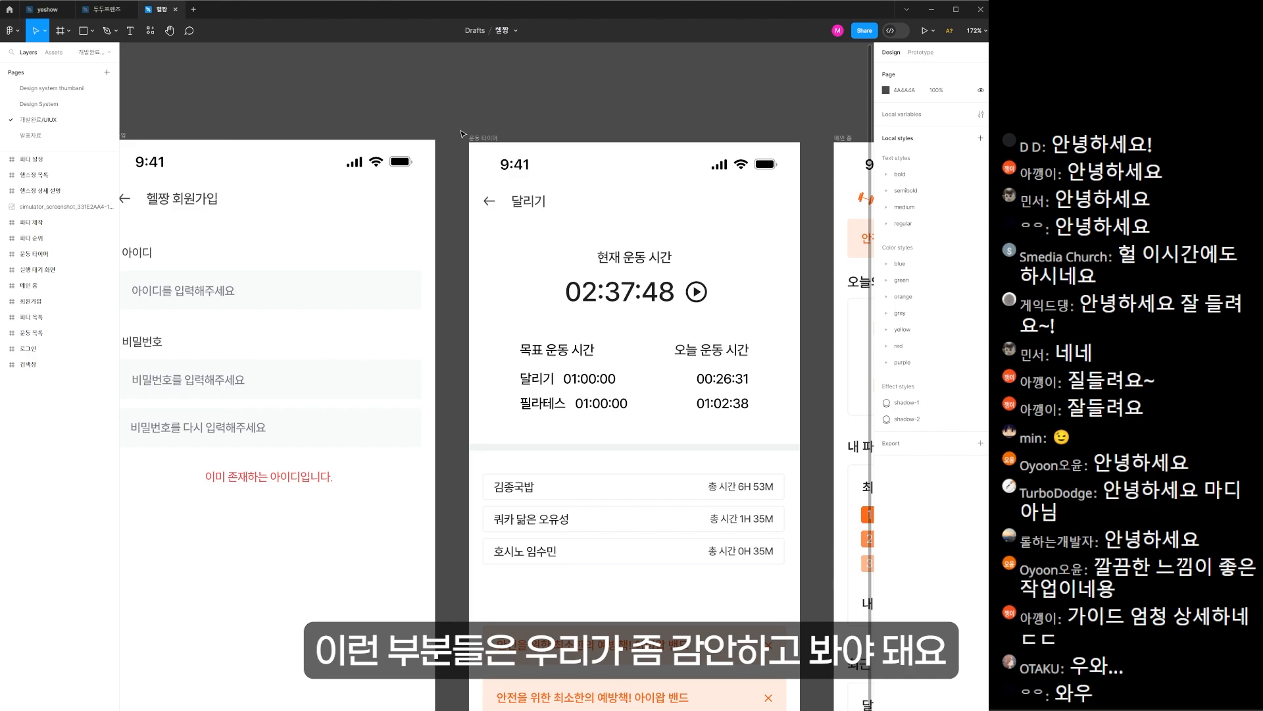
# - Open the 발표자료 page and look through the 헬짱 presentation slides from the cover to the Backend, DevOps chapter
pyautogui.click(30, 135)
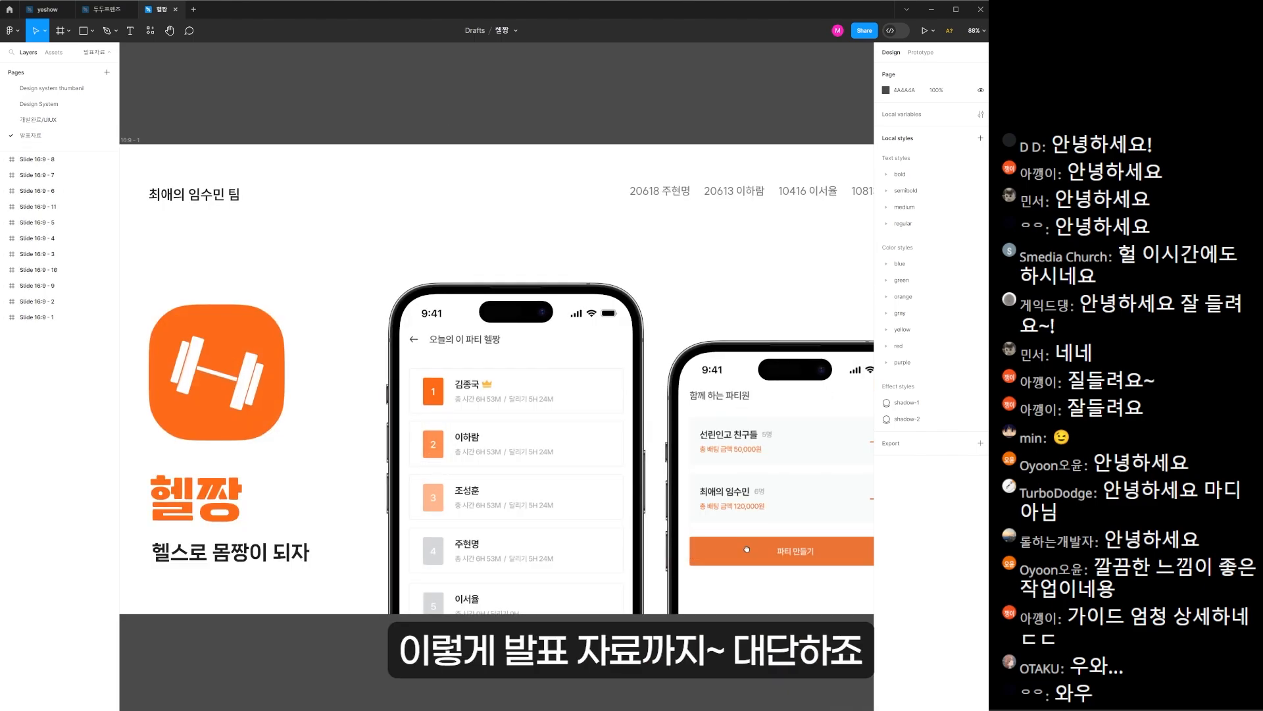
pyautogui.moveTo(855, 513); pyautogui.dragTo(613, 459)
pyautogui.moveTo(613, 459); pyautogui.dragTo(164, 453)
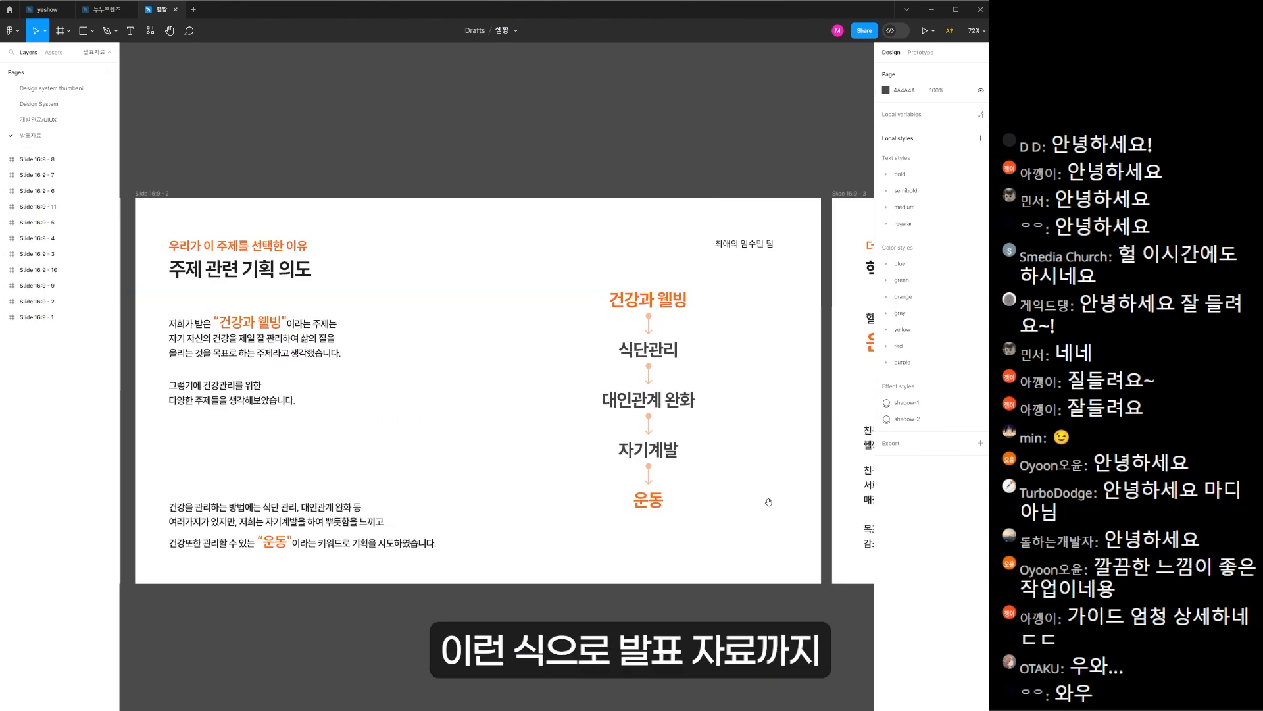
pyautogui.moveTo(615, 486); pyautogui.dragTo(283, 468)
pyautogui.moveTo(750, 466); pyautogui.dragTo(487, 459)
pyautogui.moveTo(673, 442); pyautogui.dragTo(53, 419)
pyautogui.moveTo(848, 429); pyautogui.dragTo(296, 431)
pyautogui.moveTo(723, 428); pyautogui.dragTo(263, 404)
pyautogui.moveTo(836, 390); pyautogui.dragTo(650, 404)
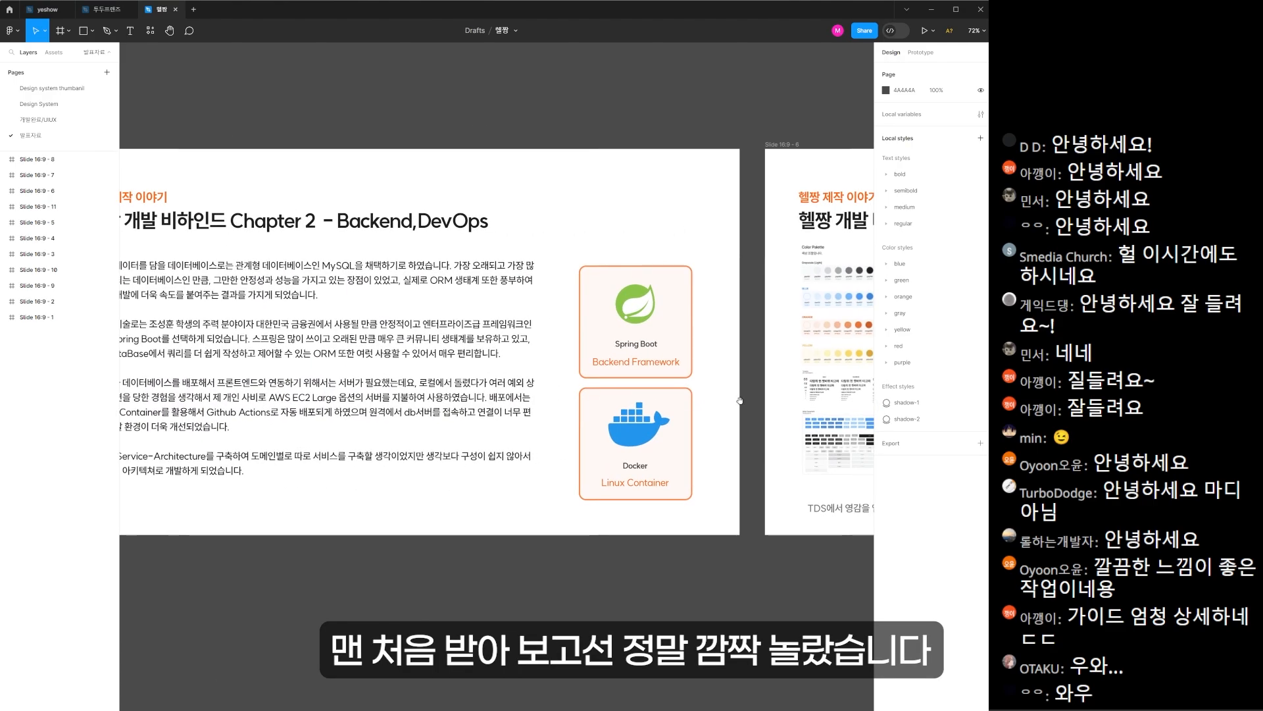
# - Review the Chapter 3 Design slide and the closing thank-you slide of the 헬짱 presentation
pyautogui.moveTo(740, 400); pyautogui.dragTo(497, 401)
pyautogui.moveTo(700, 404); pyautogui.dragTo(393, 396)
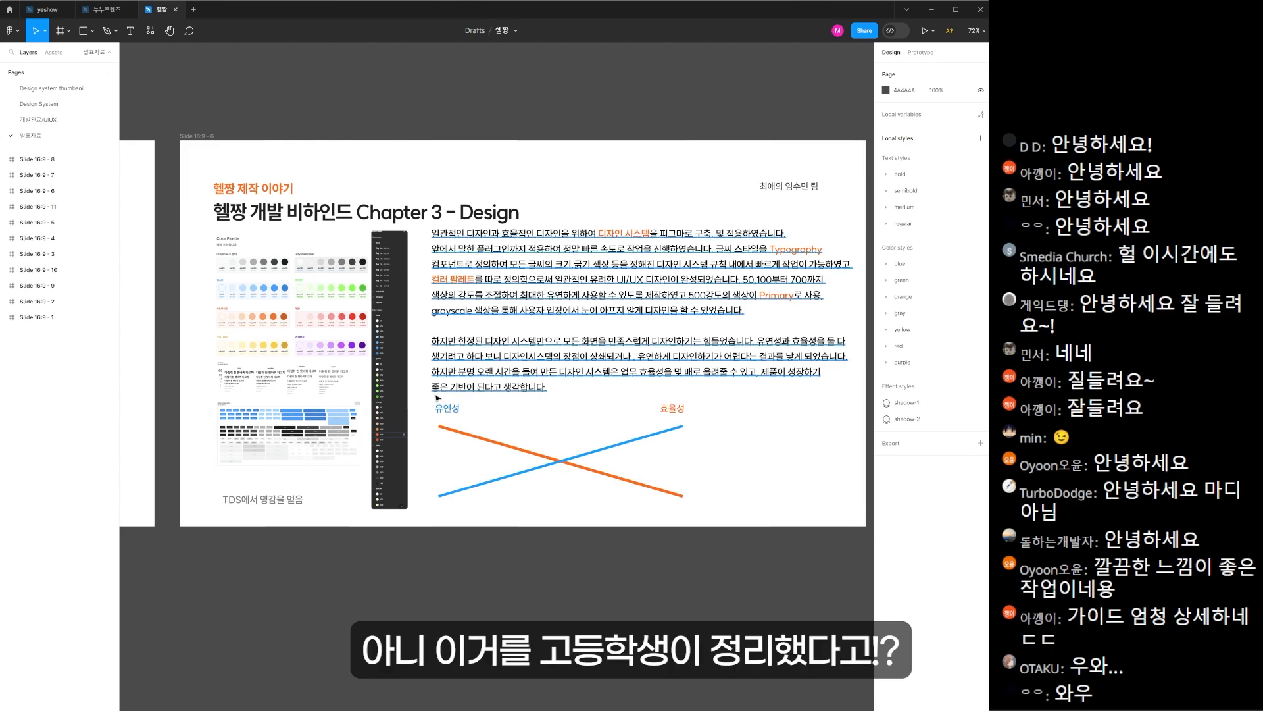
pyautogui.moveTo(531, 134); pyautogui.dragTo(495, 135)
pyautogui.moveTo(840, 264); pyautogui.dragTo(520, 289)
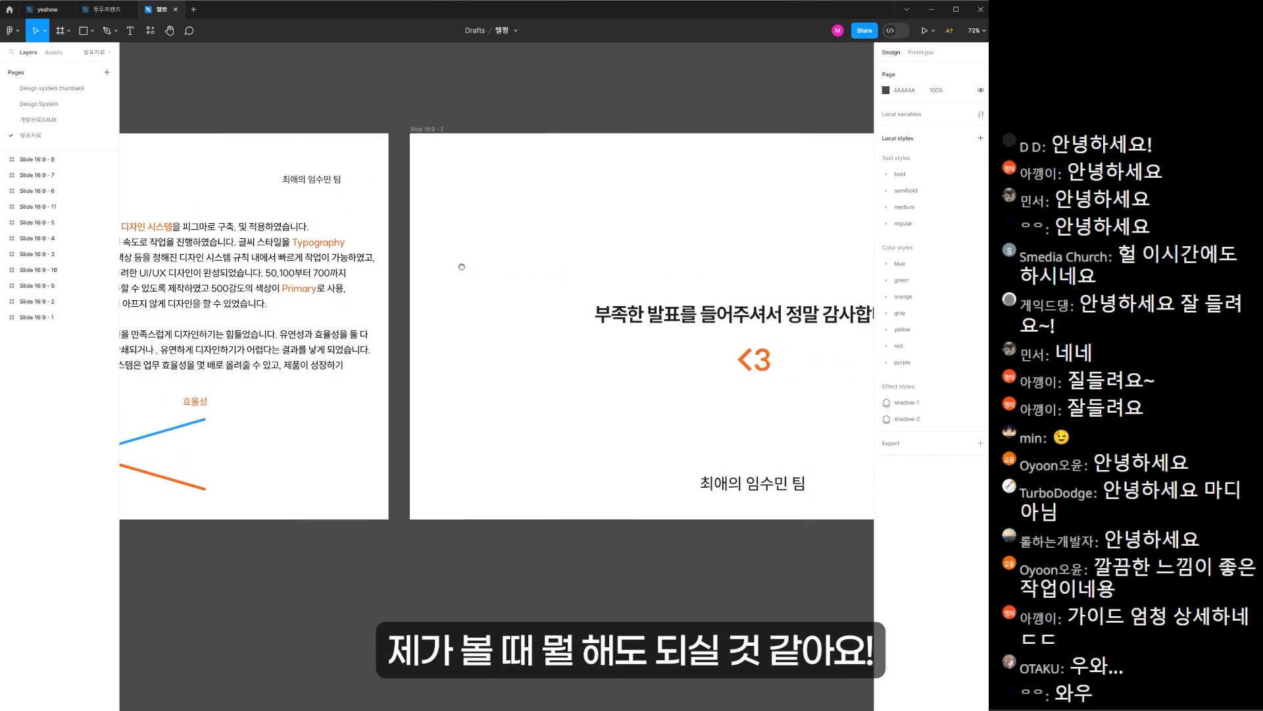
pyautogui.moveTo(853, 327); pyautogui.dragTo(655, 328)
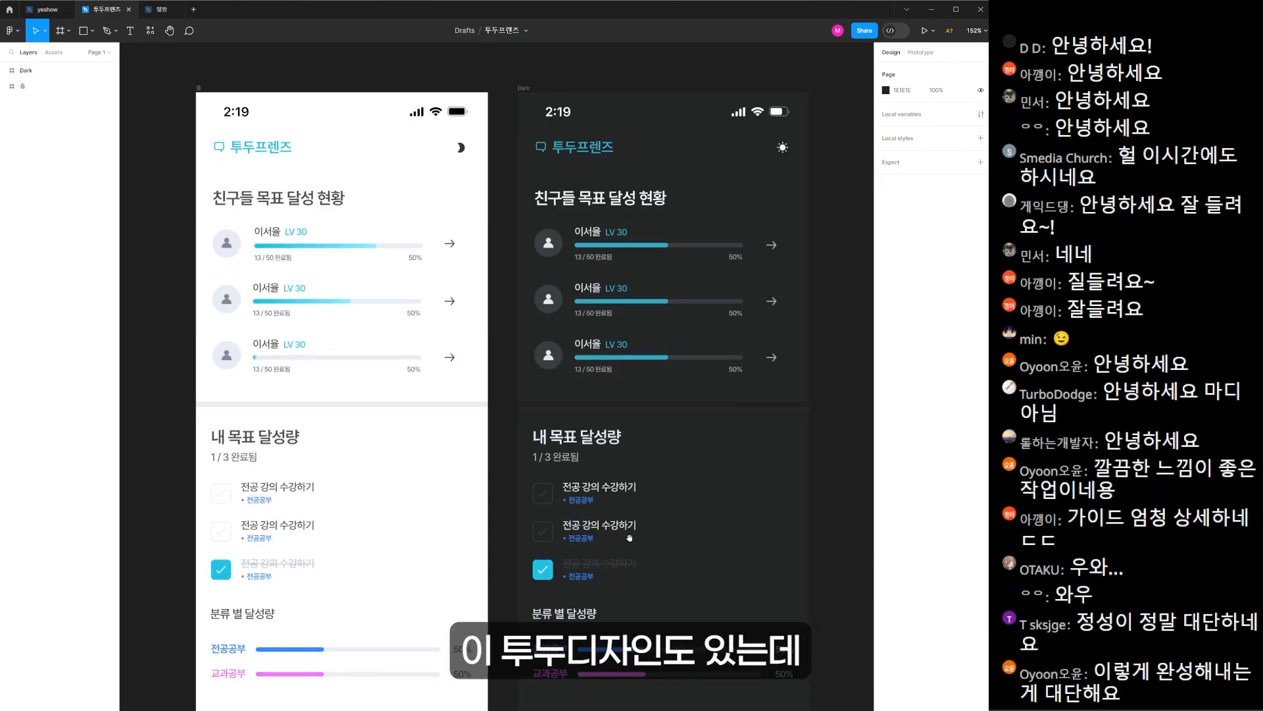
# - Compare the light and dark 투두프렌즈 screens and return to the yeshow screen overview with the layers sidebar hidden
pyautogui.moveTo(625, 535); pyautogui.dragTo(634, 513)
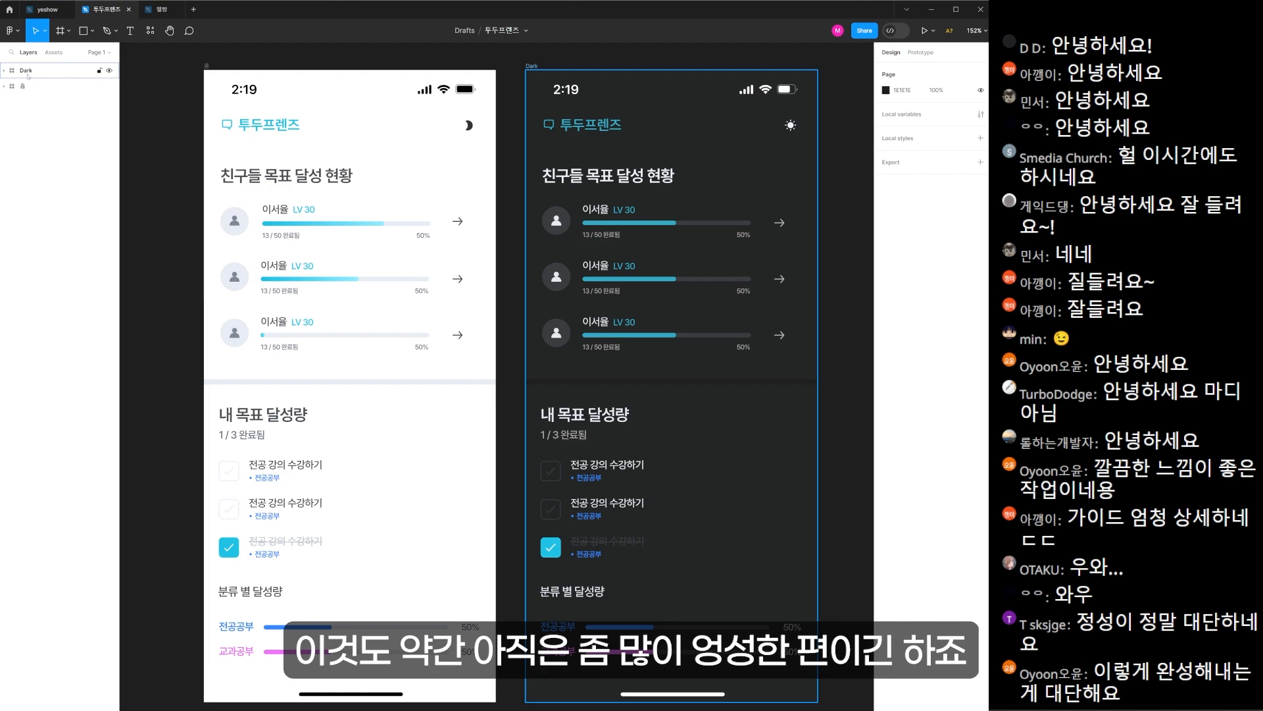
pyautogui.click(46, 9)
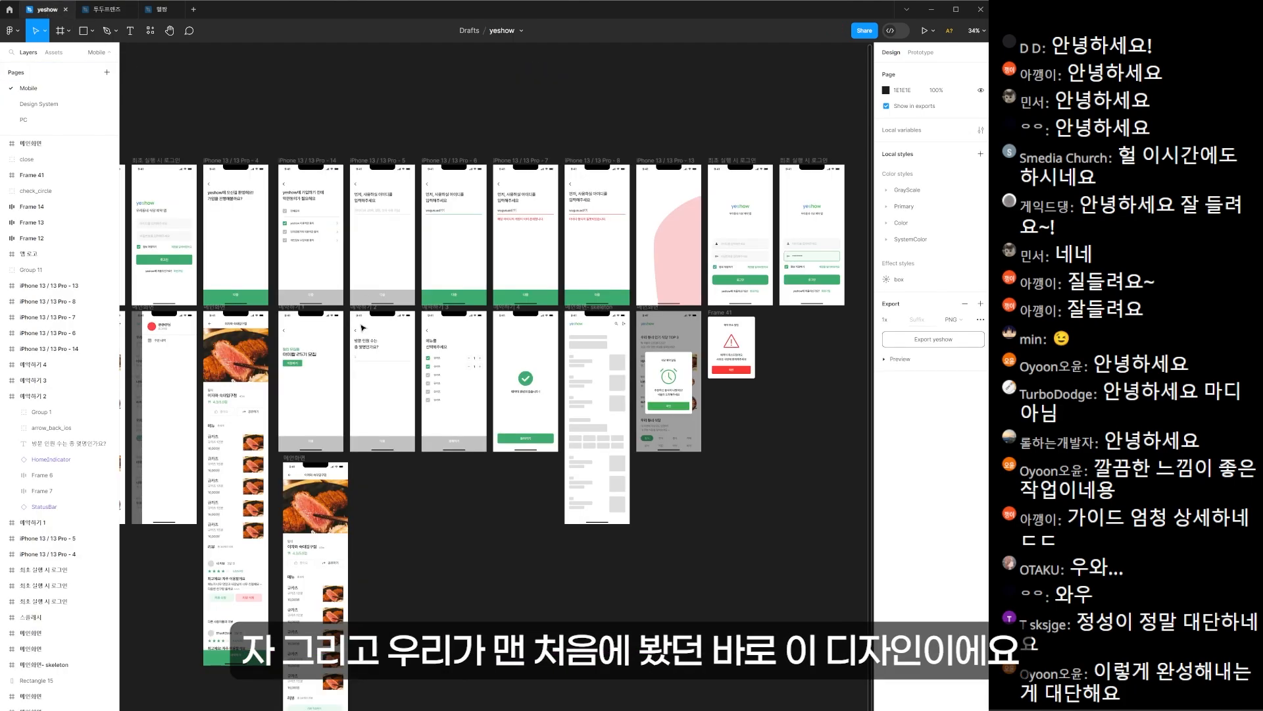
pyautogui.moveTo(494, 367); pyautogui.dragTo(483, 372)
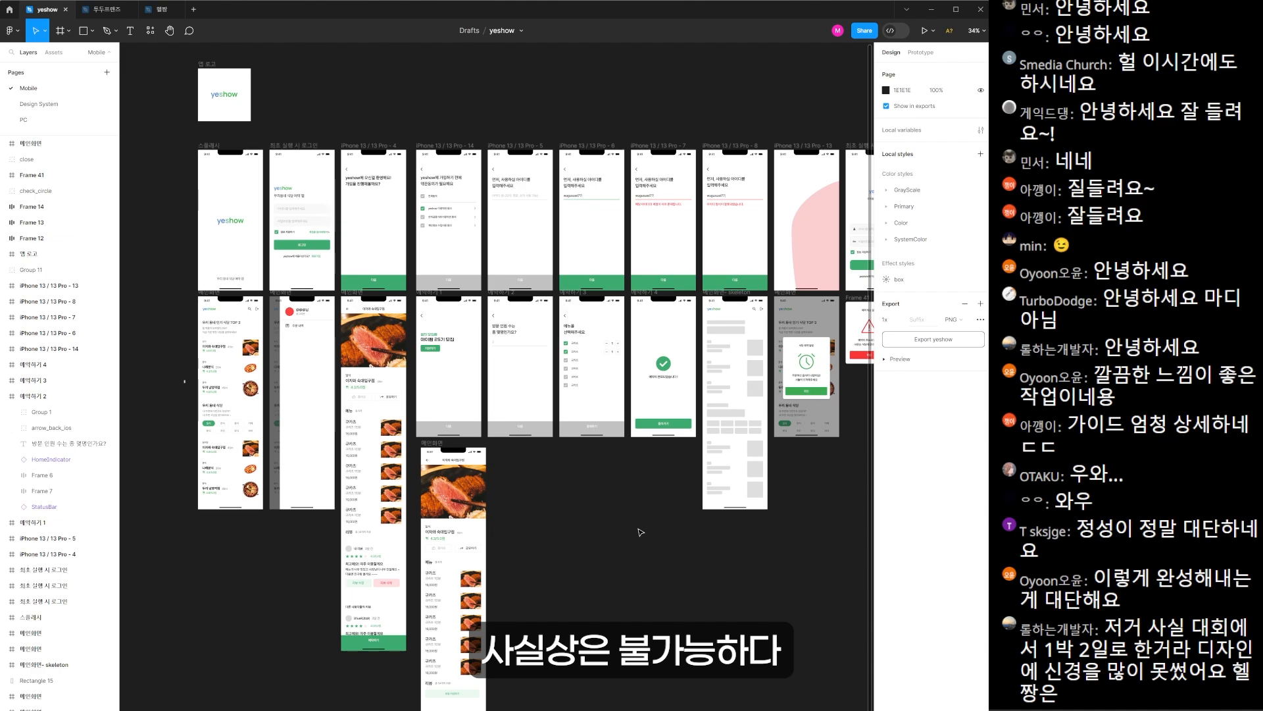
pyautogui.hotkey('ctrl', '\\')
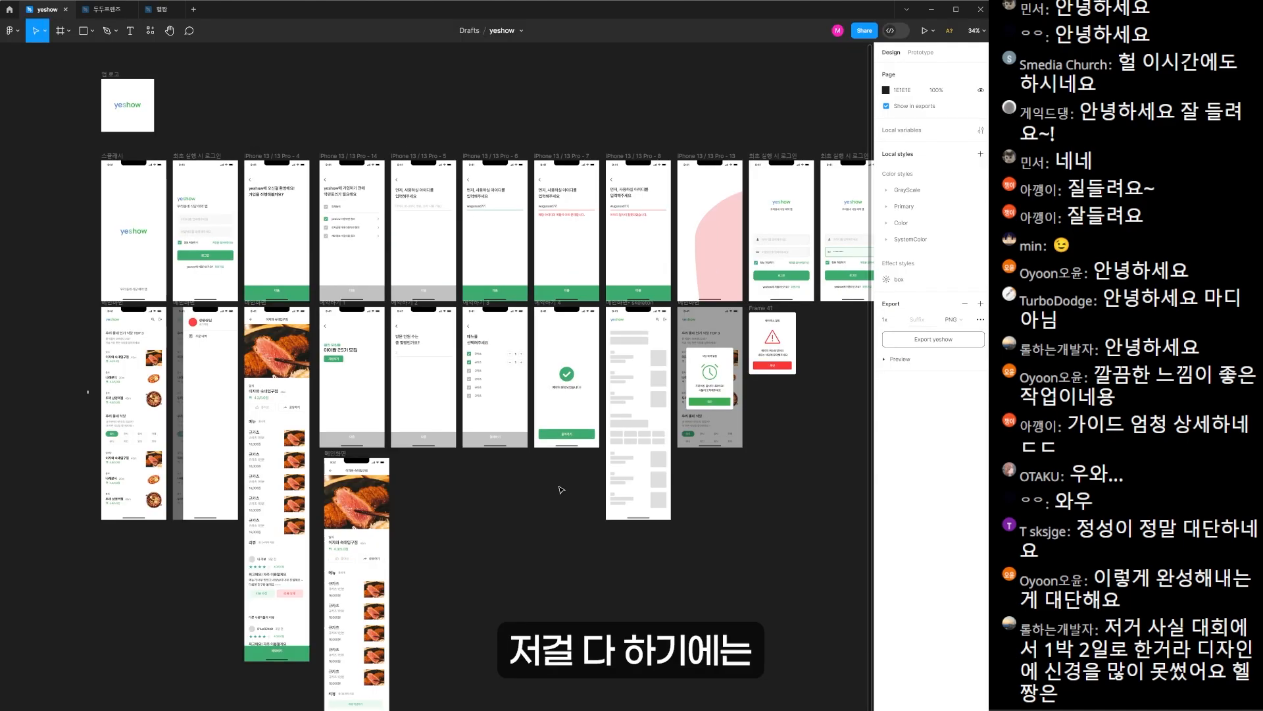
# - Reopen the 투두프렌즈 file and view its light and dark screens again
pyautogui.click(105, 9)
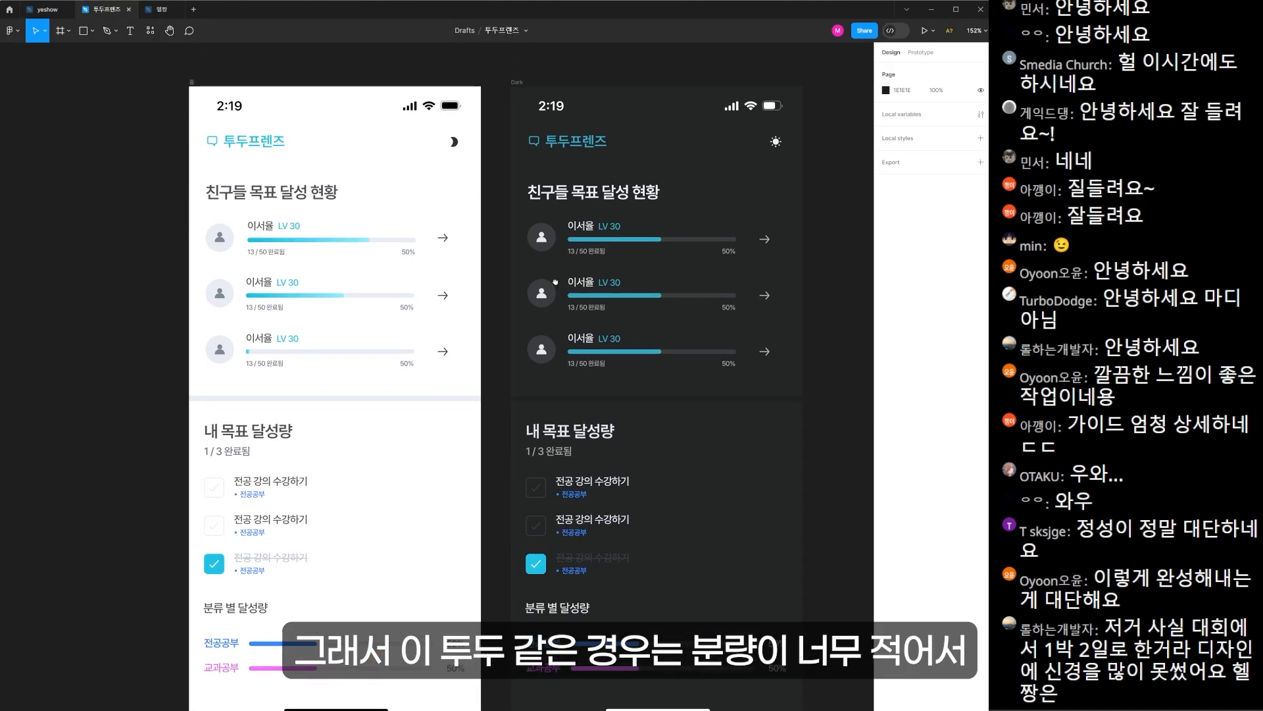
pyautogui.moveTo(555, 282); pyautogui.dragTo(555, 288)
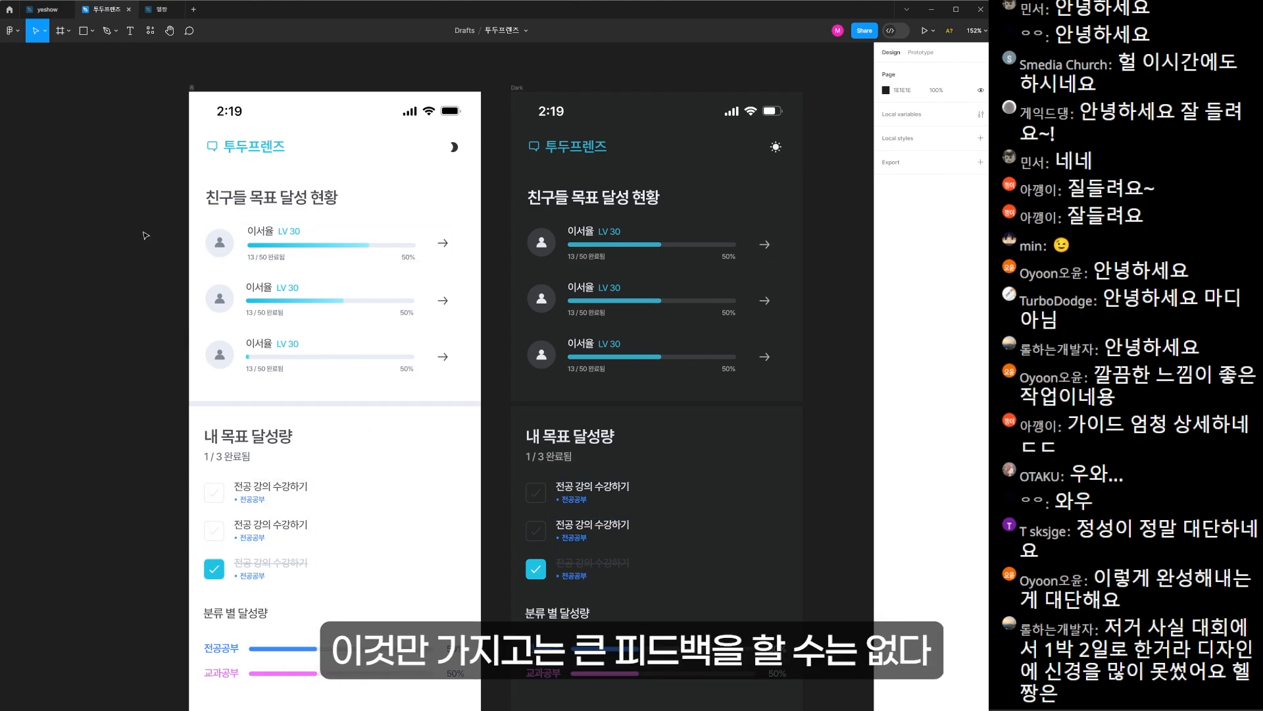
# - Return to the 헬짱 presentation slides around the Backend, DevOps chapter and show the layers sidebar
pyautogui.click(161, 9)
pyautogui.moveTo(355, 308); pyautogui.dragTo(566, 313)
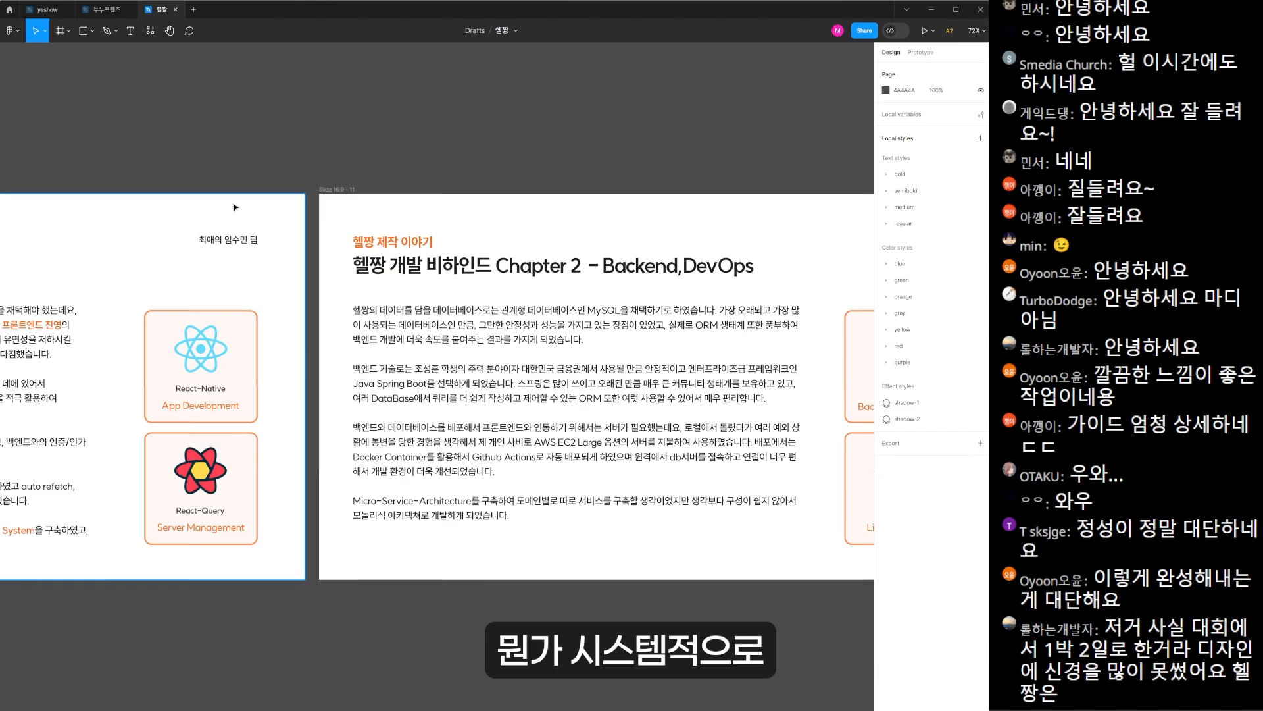
pyautogui.hotkey('ctrl', 'shift', '\\')
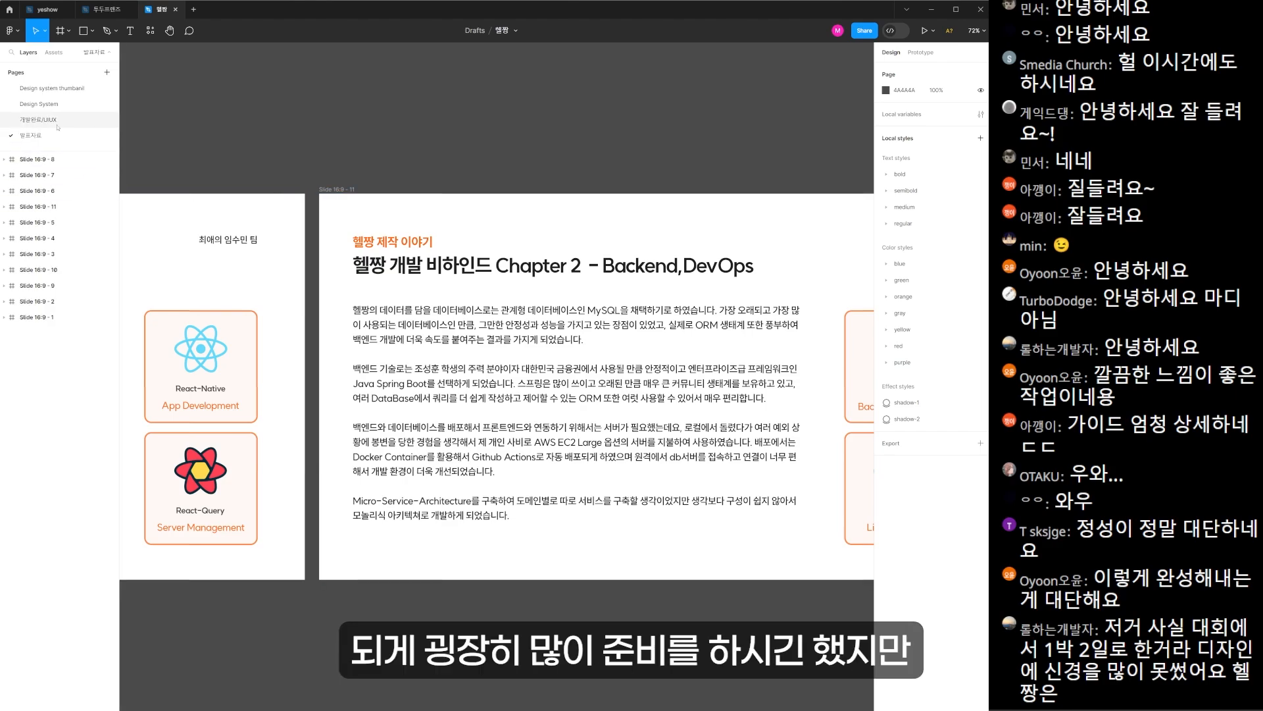
# - Open the 헬짱 개발완료/UIUX page again and look over its row of app screens
pyautogui.click(38, 120)
pyautogui.scroll(-7, 575, 296)
pyautogui.moveTo(574, 296); pyautogui.dragTo(830, 283)
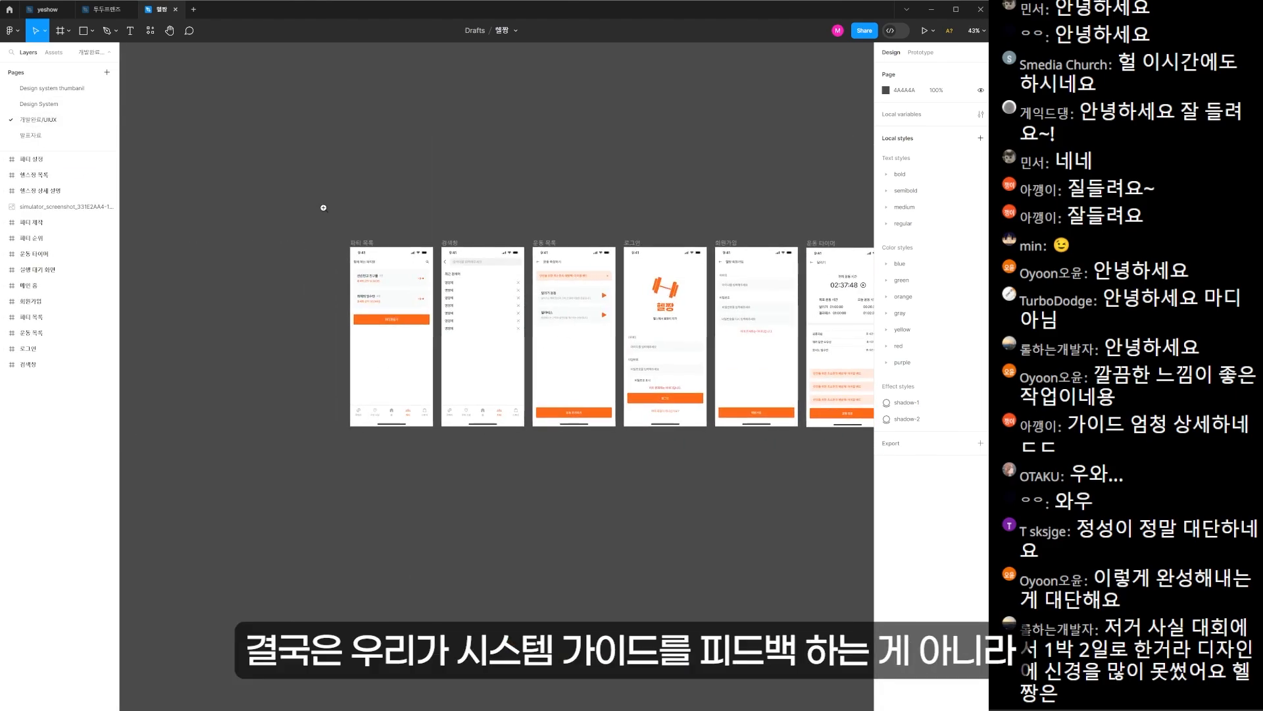
pyautogui.scroll(4, 656, 471)
pyautogui.moveTo(558, 352); pyautogui.dragTo(171, 448)
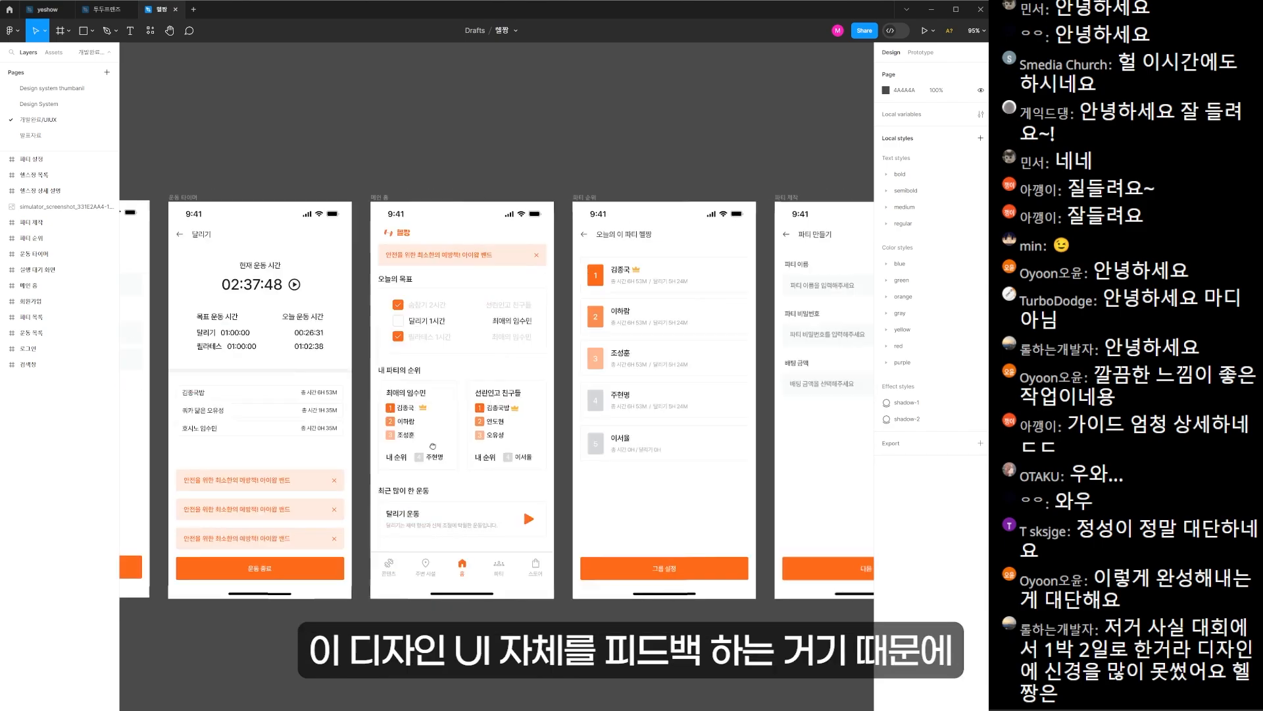
# - Look through the remaining 헬짱 screens and go back over the timer, sign-up, login and search screens
pyautogui.moveTo(828, 561); pyautogui.dragTo(687, 559)
pyautogui.moveTo(815, 483); pyautogui.dragTo(476, 468)
pyautogui.moveTo(764, 468); pyautogui.dragTo(397, 464)
pyautogui.moveTo(819, 457); pyautogui.dragTo(722, 458)
pyautogui.moveTo(358, 460); pyautogui.dragTo(849, 462)
pyautogui.moveTo(217, 456); pyautogui.dragTo(738, 460)
pyautogui.moveTo(368, 451); pyautogui.dragTo(736, 459)
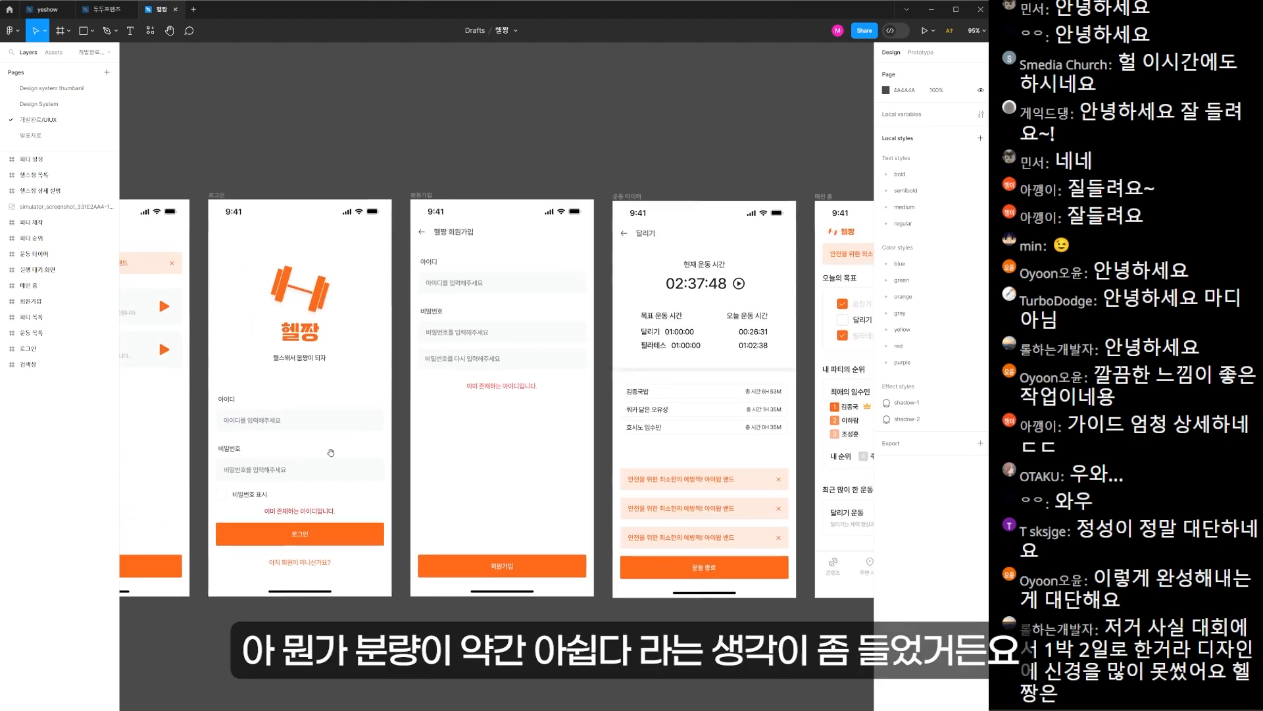
pyautogui.moveTo(330, 448); pyautogui.dragTo(671, 455)
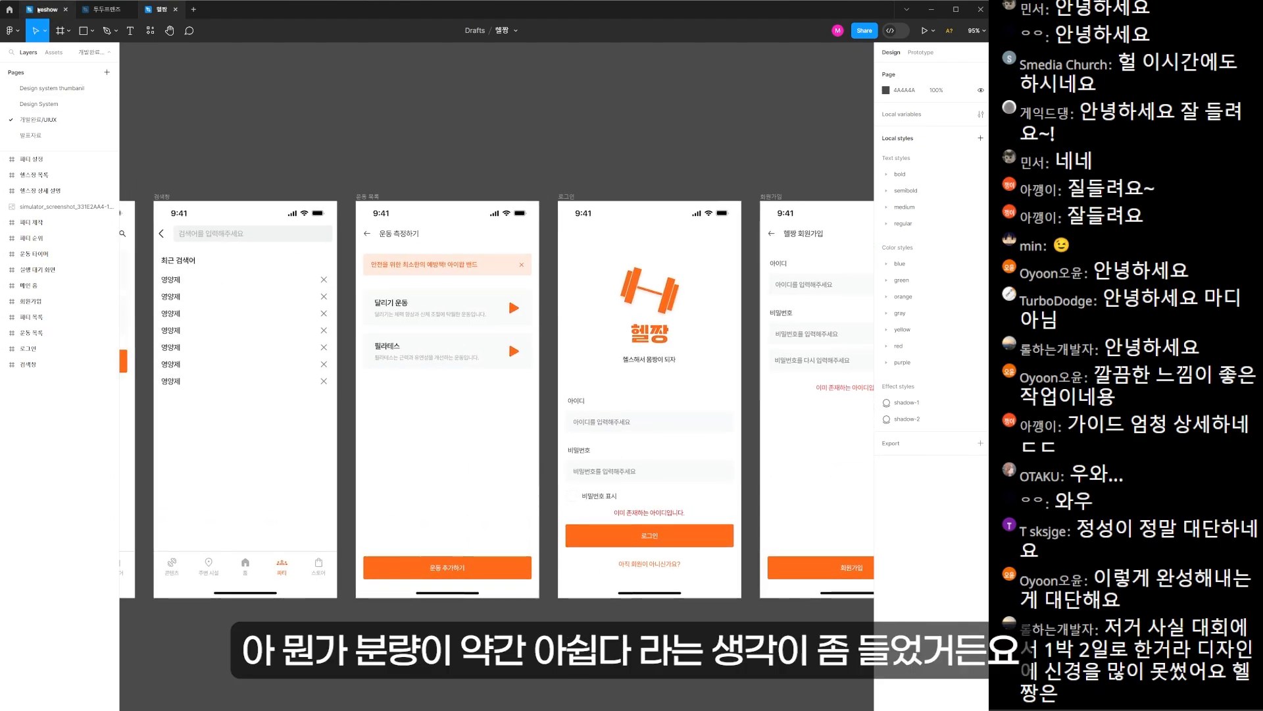
# - Switch back to the yeshow file and inspect its splash, login and sign-up screens up close
pyautogui.click(38, 10)
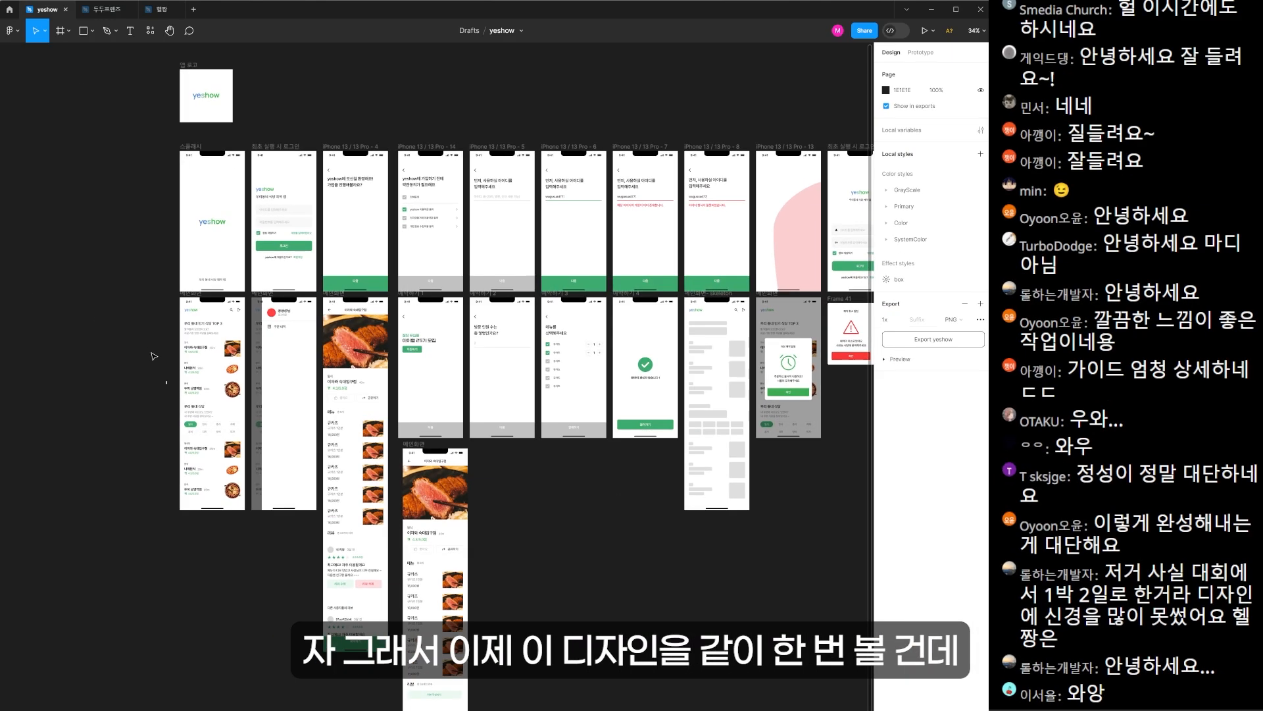
pyautogui.scroll(5, 156, 366)
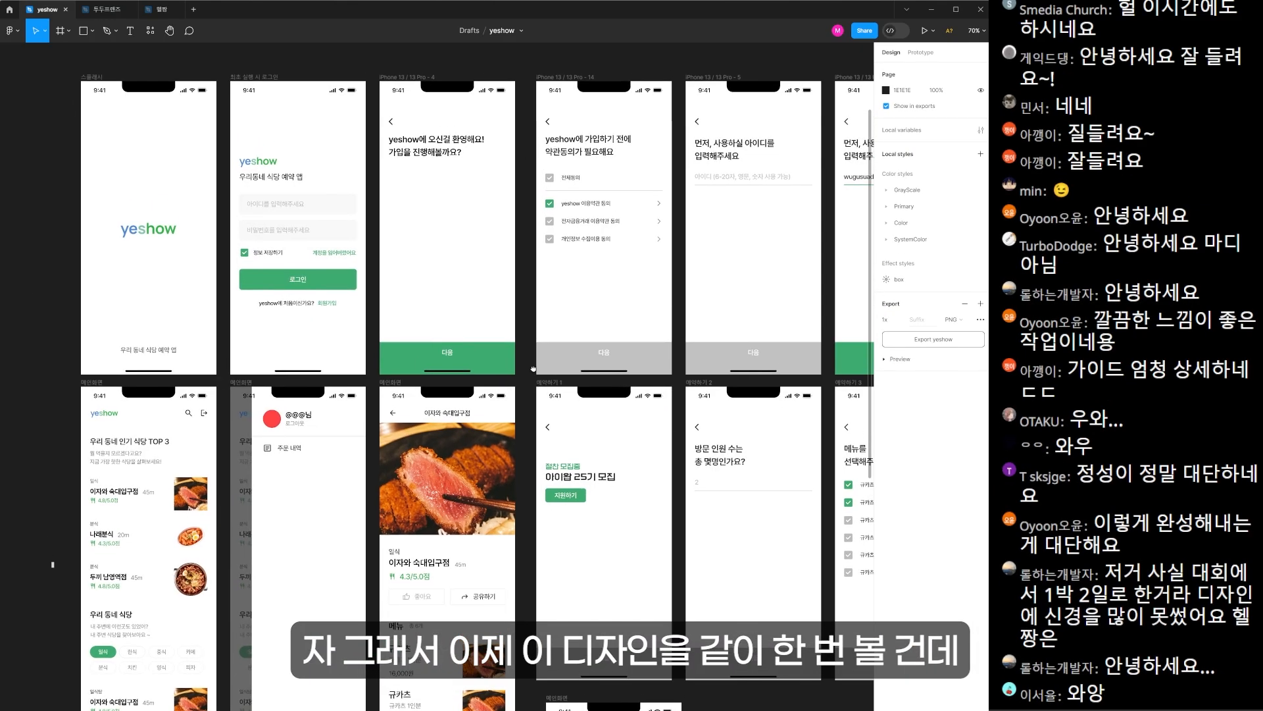
# - Look over the yeshow sign-up, main and reservation screens
pyautogui.hscroll(3, 511, 393)
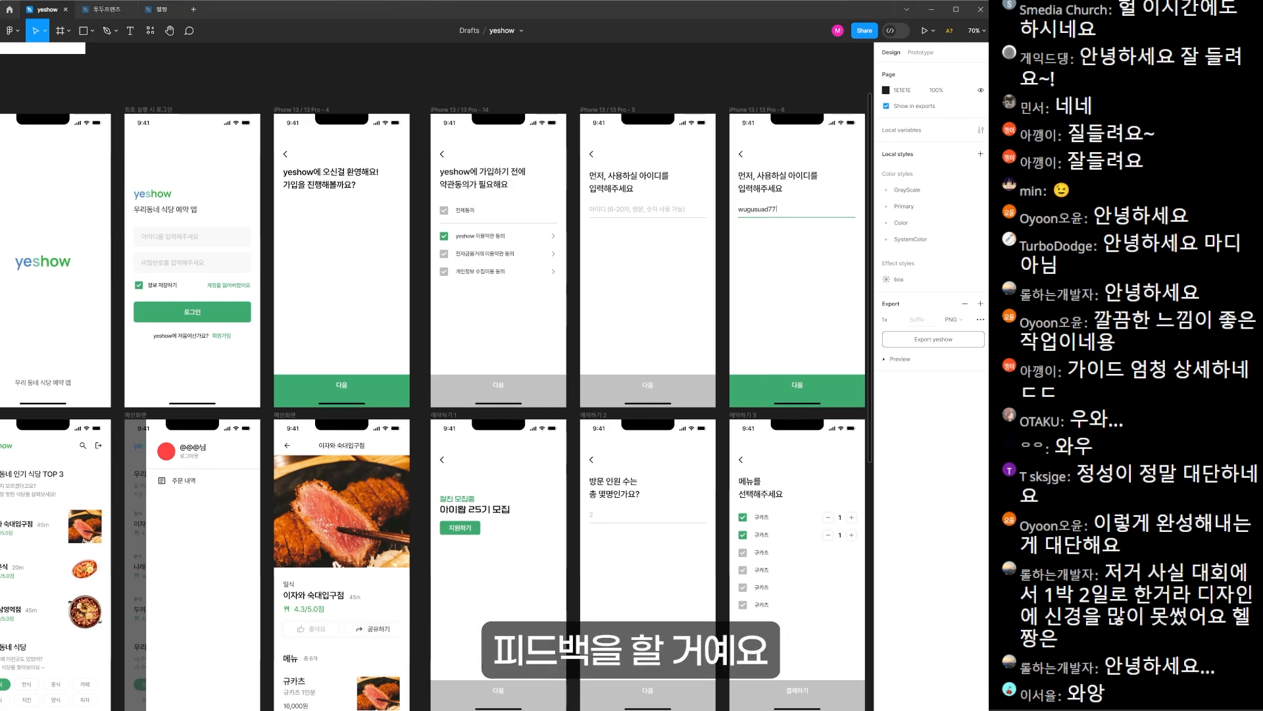
pyautogui.moveTo(71, 158); pyautogui.dragTo(329, 178)
pyautogui.moveTo(763, 566); pyautogui.dragTo(613, 421)
pyautogui.moveTo(683, 604); pyautogui.dragTo(78, 494)
pyautogui.moveTo(287, 296); pyautogui.dragTo(616, 428)
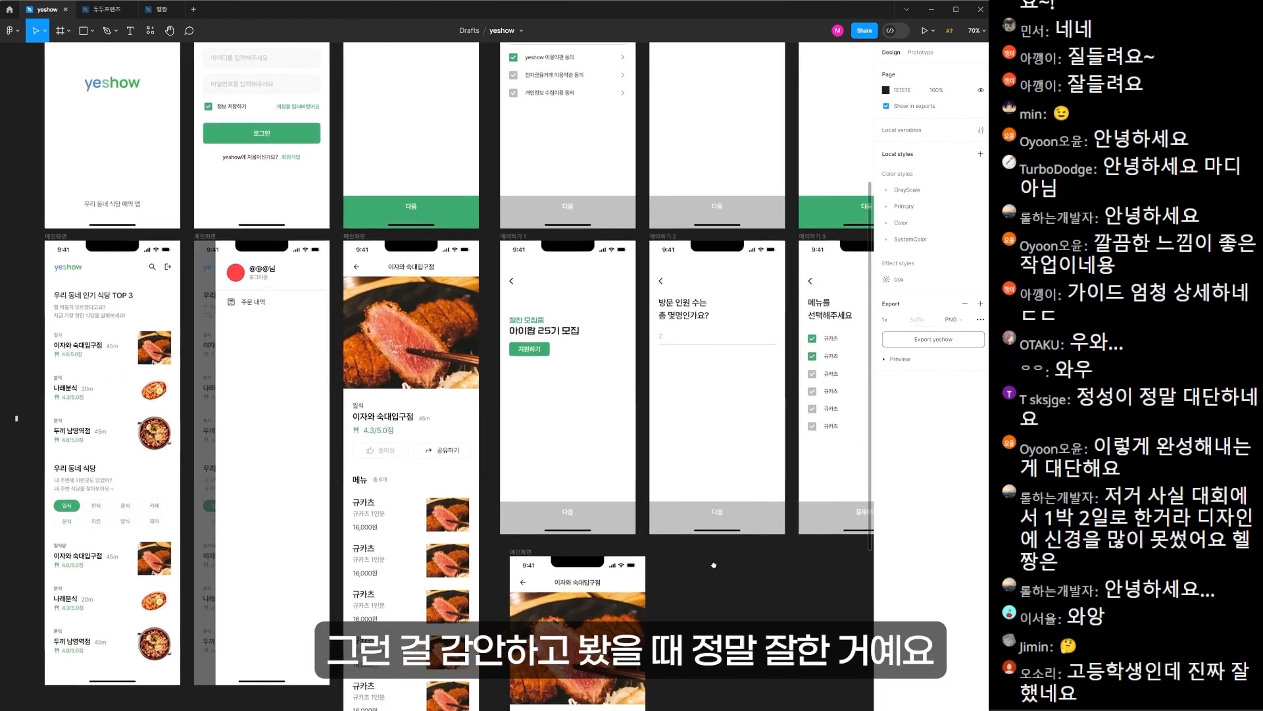
pyautogui.hscroll(-5, 632, 553)
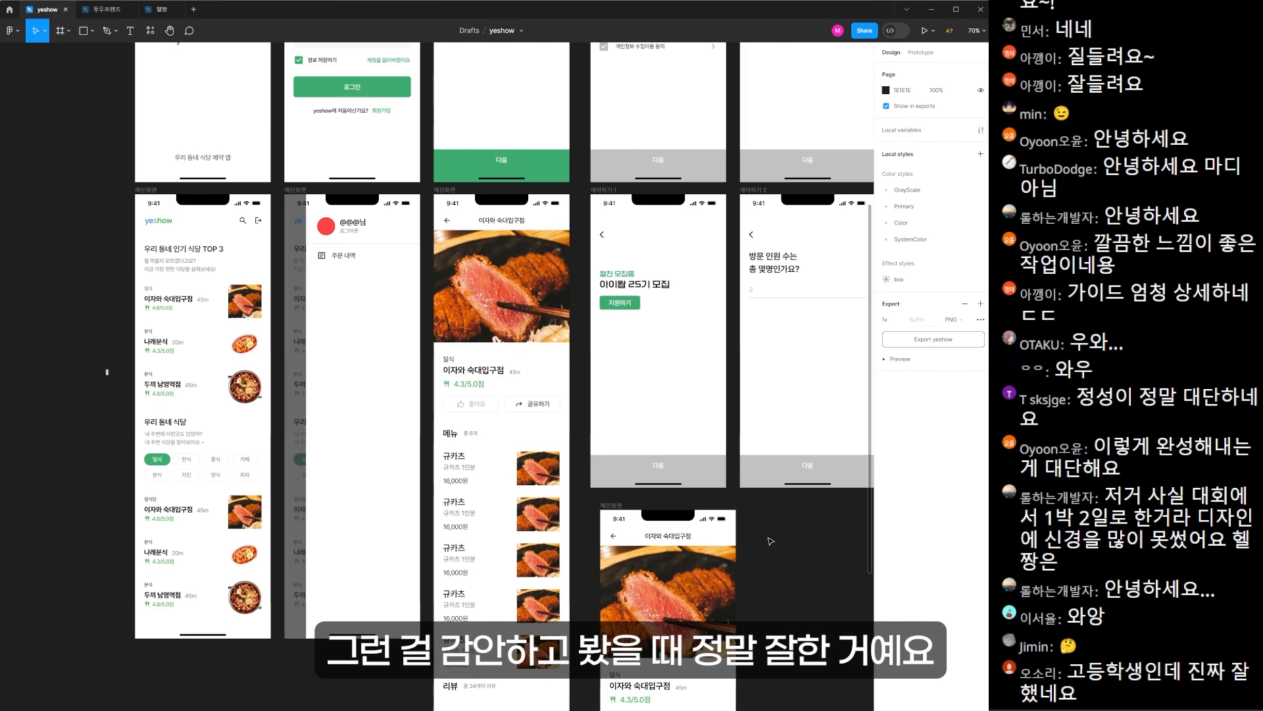
# - Copy the 스플래시 frame onto the empty canvas left of the original app screens
pyautogui.scroll(5, 309, 261)
pyautogui.hscroll(-5, 309, 261)
pyautogui.moveTo(522, 226); pyautogui.dragTo(70, 230)
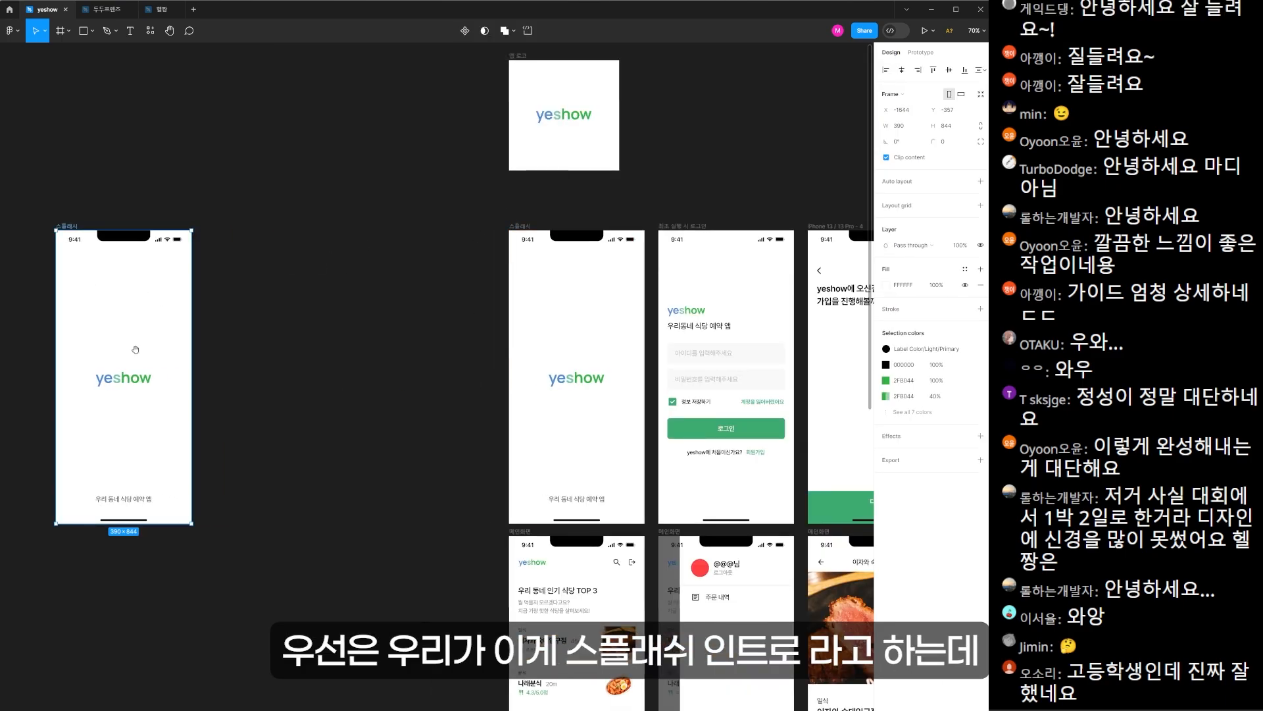
pyautogui.moveTo(136, 350); pyautogui.dragTo(356, 339)
pyautogui.click(524, 333)
# - Nudge the tagline 우리 동네 식당 예약 앱 up to Y 754 on the copied splash screen
pyautogui.scroll(4, 263, 345)
pyautogui.click(434, 567)
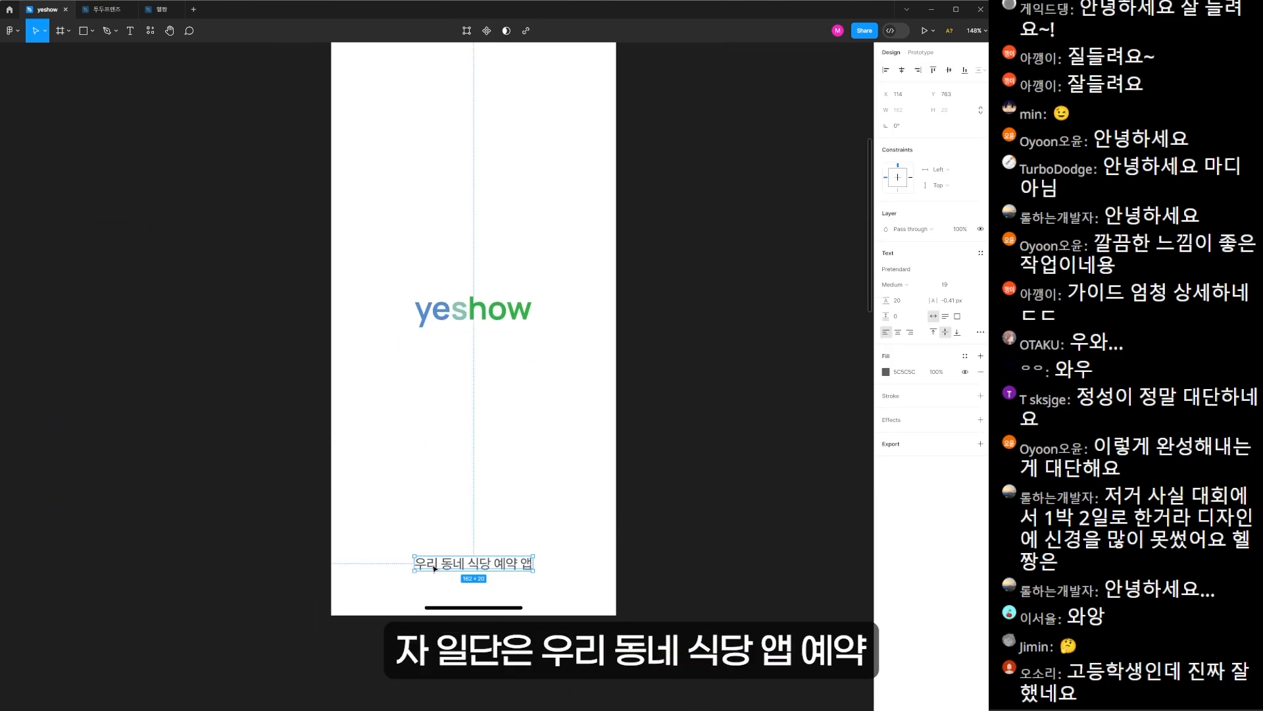
pyautogui.moveTo(294, 583); pyautogui.dragTo(299, 559)
pyautogui.moveTo(503, 542)
pyautogui.mouseDown()
pyautogui.moveTo(503, 519)
pyautogui.moveTo(491, 536)
pyautogui.mouseUp()
pyautogui.click(224, 353)
pyautogui.scroll(-4, 291, 289)
pyautogui.moveTo(291, 290); pyautogui.dragTo(319, 332)
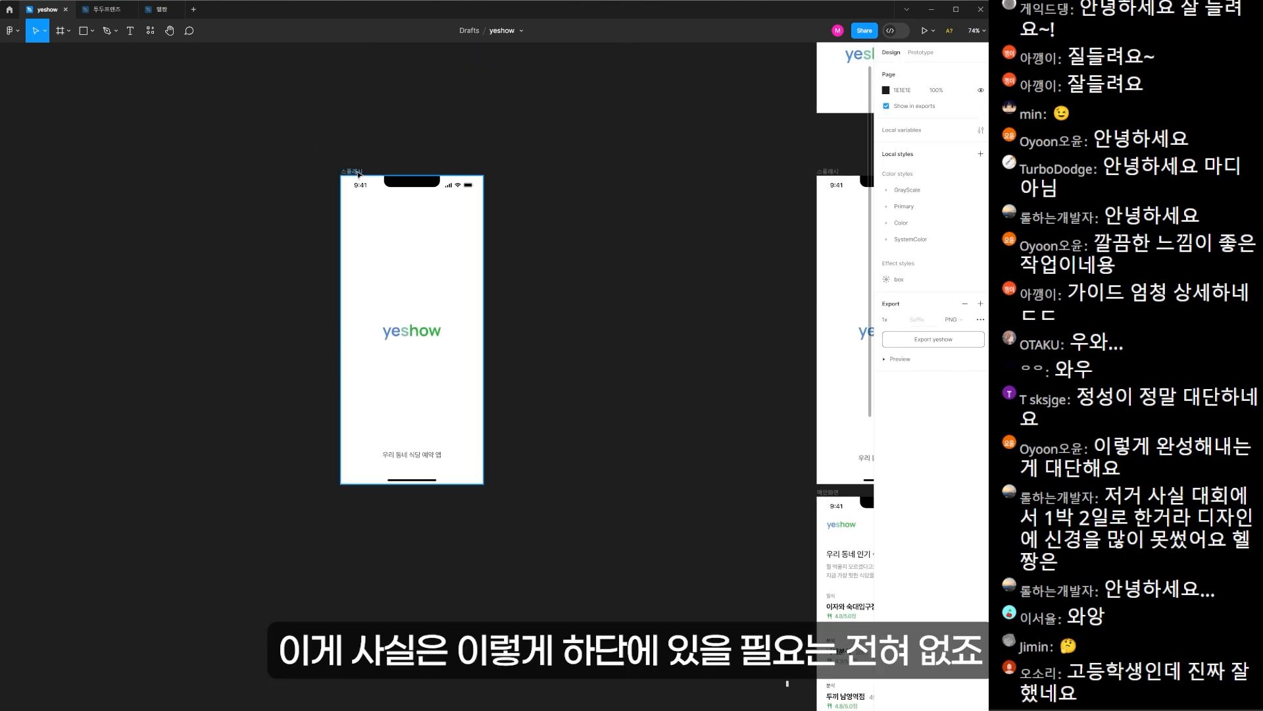
# - Duplicate the splash copy beside itself and move the new frame's tagline up directly beneath the yeshow logo
pyautogui.moveTo(349, 171); pyautogui.dragTo(175, 201)
pyautogui.scroll(4, 167, 311)
pyautogui.click(633, 586)
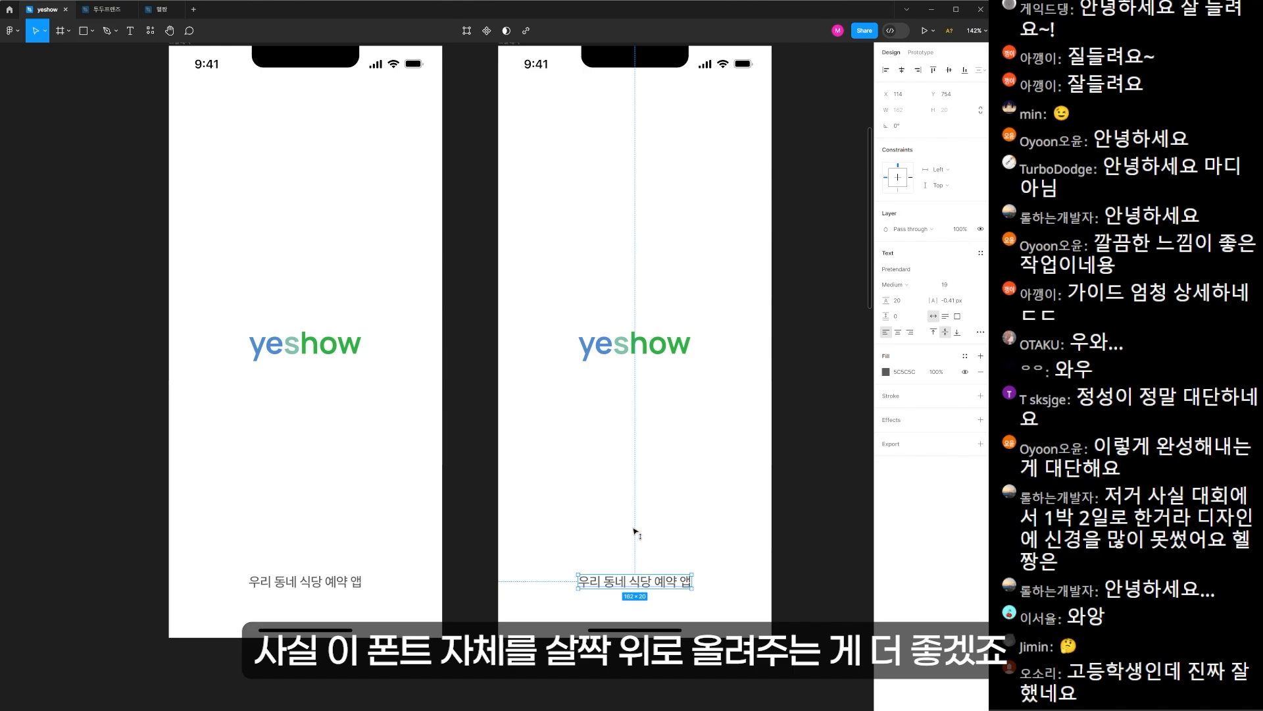
pyautogui.moveTo(635, 532); pyautogui.dragTo(637, 343)
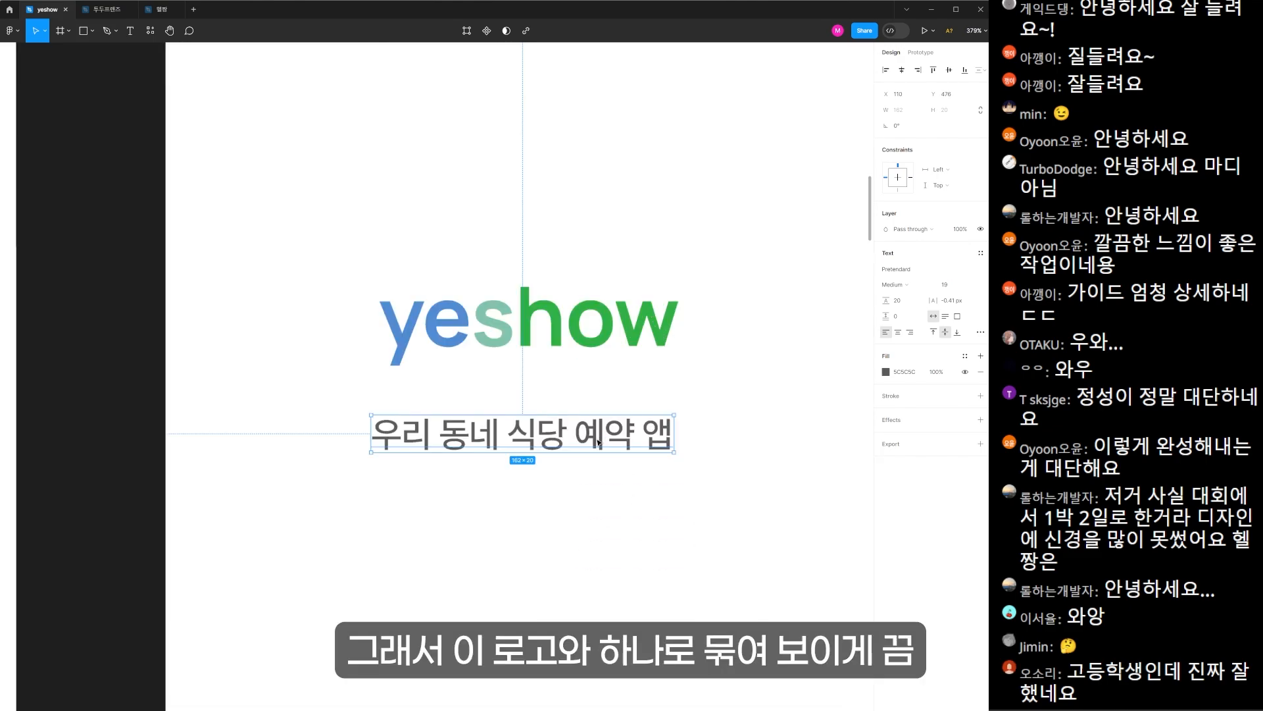
pyautogui.moveTo(597, 437); pyautogui.dragTo(596, 416)
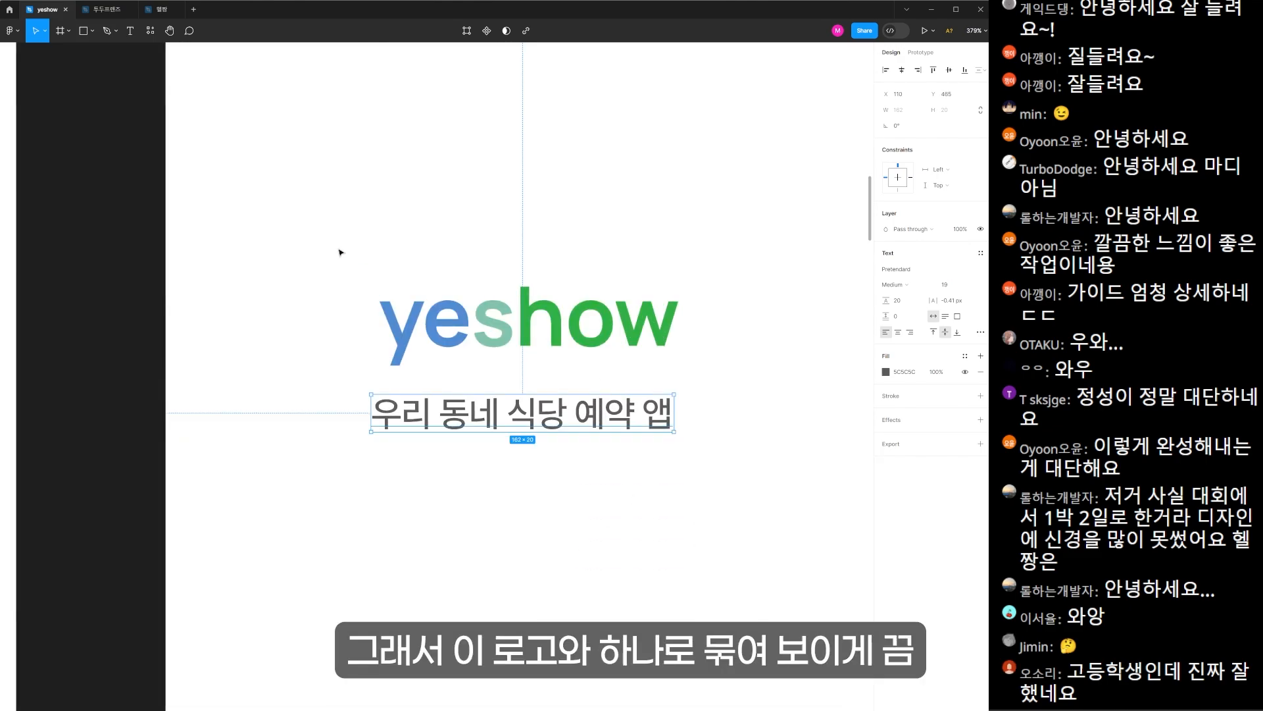
# - Shift the logo and tagline together slightly upward in the second splash copy, placing the tagline at X 116, Y 450
pyautogui.moveTo(340, 252); pyautogui.dragTo(703, 516)
pyautogui.moveTo(607, 344); pyautogui.dragTo(619, 316)
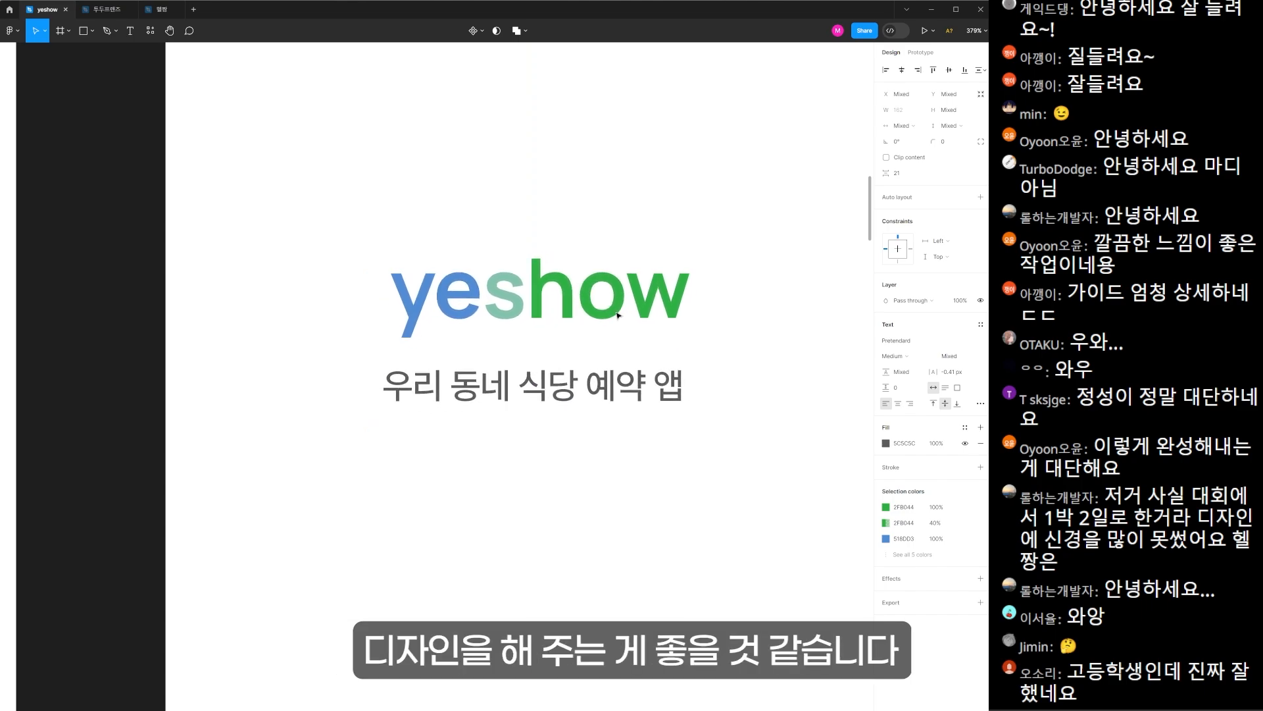
pyautogui.scroll(-3, 498, 381)
pyautogui.moveTo(454, 415); pyautogui.dragTo(839, 229)
pyautogui.moveTo(481, 486); pyautogui.dragTo(481, 488)
pyautogui.moveTo(465, 367); pyautogui.dragTo(495, 508)
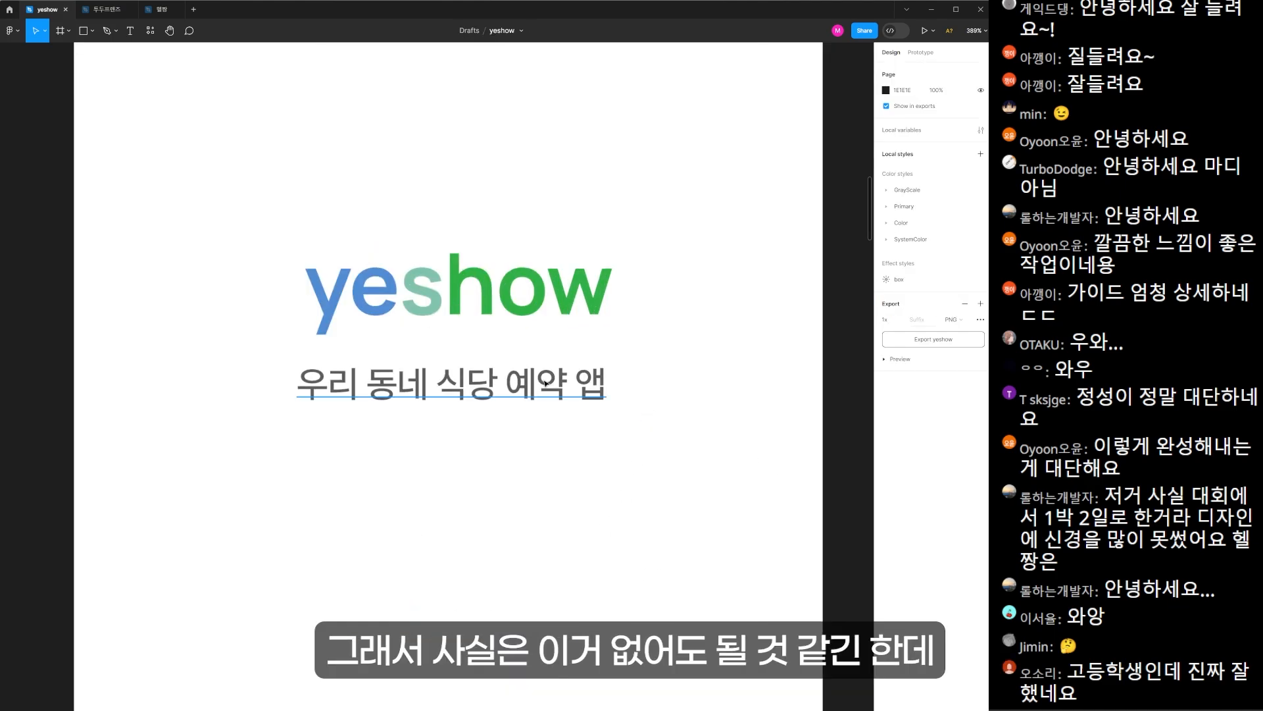
# - Try deleting the tagline under the logo and restore it
pyautogui.click(532, 393)
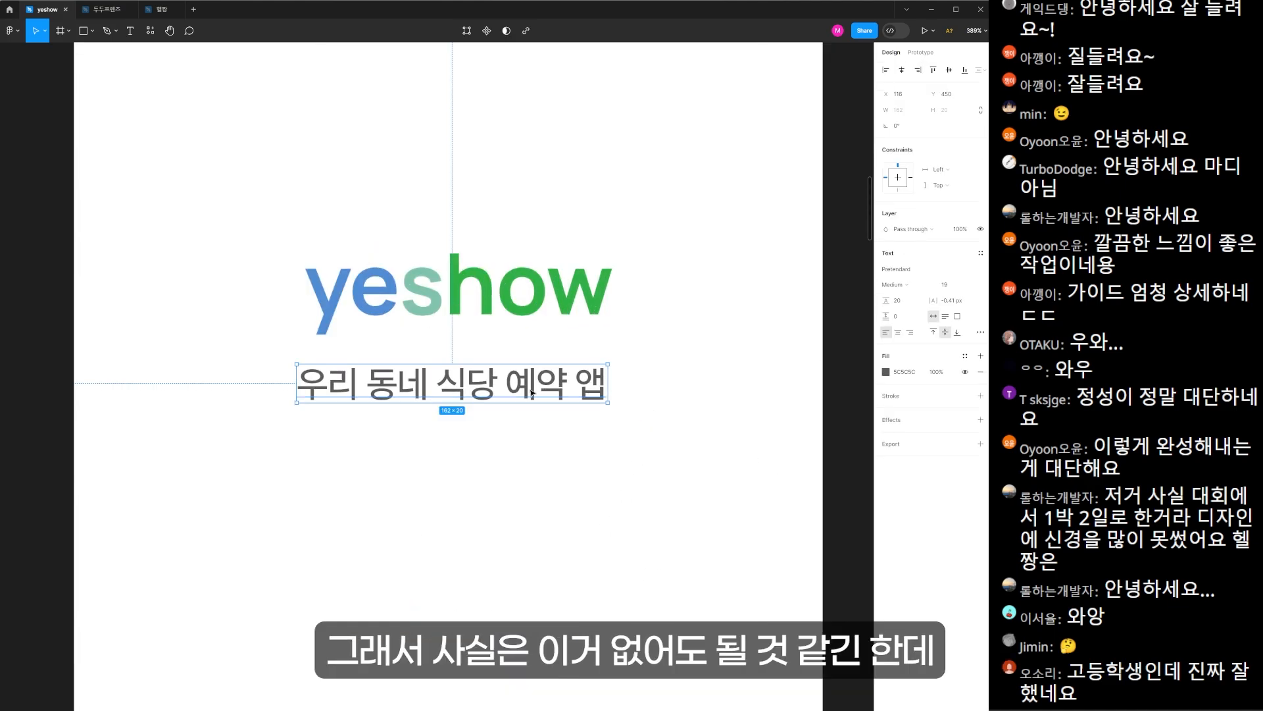
pyautogui.press('Delete')
pyautogui.hotkey('ctrl', 'z')
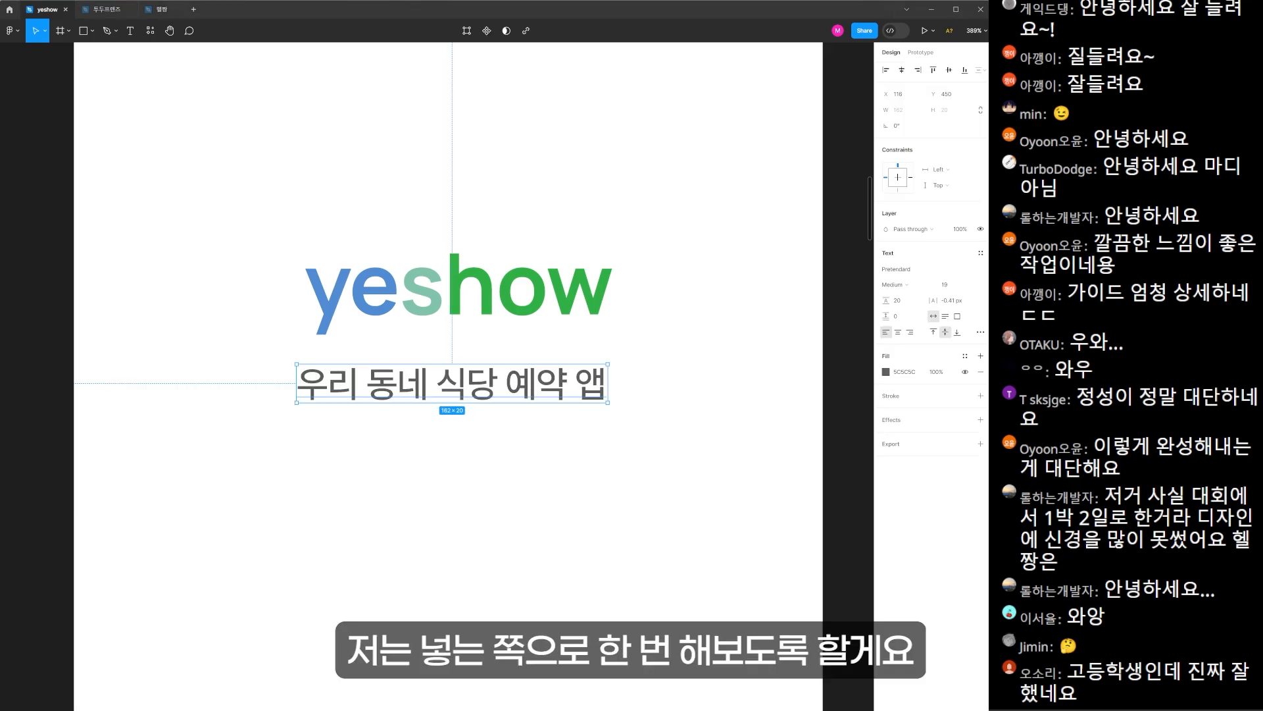
# - Set the font size of the tagline under the logo to 18
pyautogui.click(386, 460)
pyautogui.moveTo(440, 439); pyautogui.dragTo(487, 459)
pyautogui.click(541, 400)
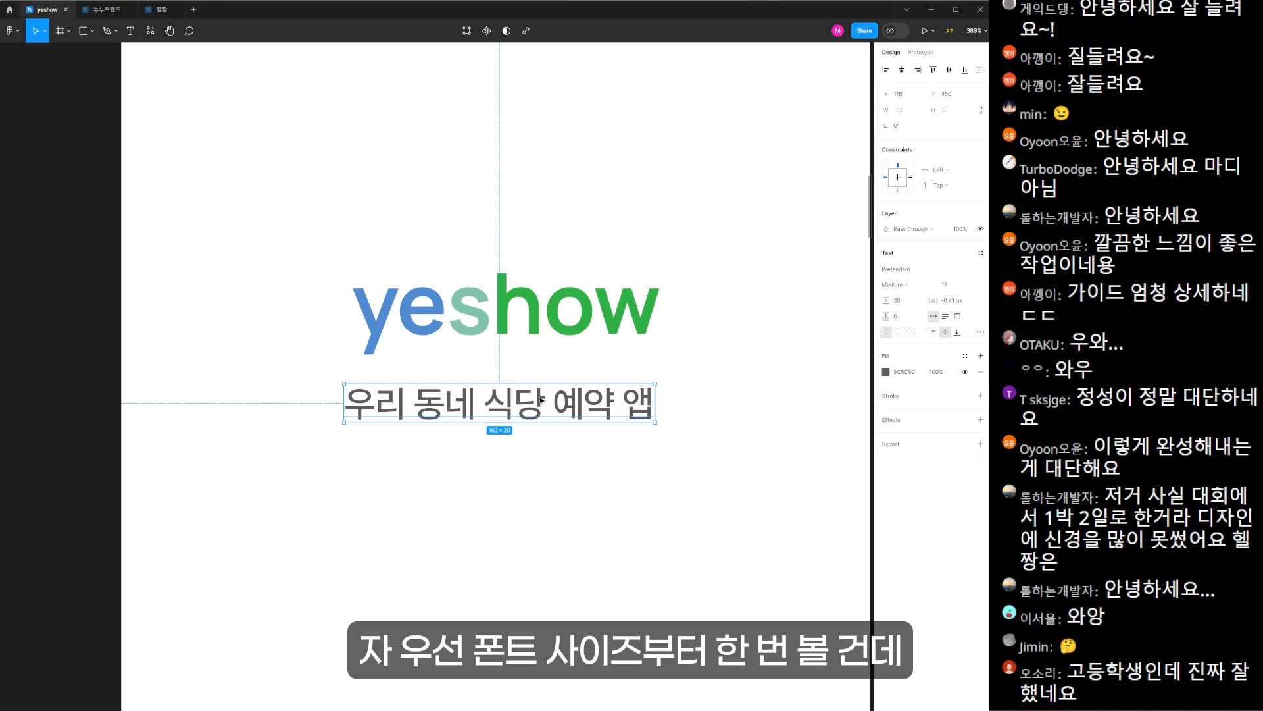
pyautogui.click(941, 286)
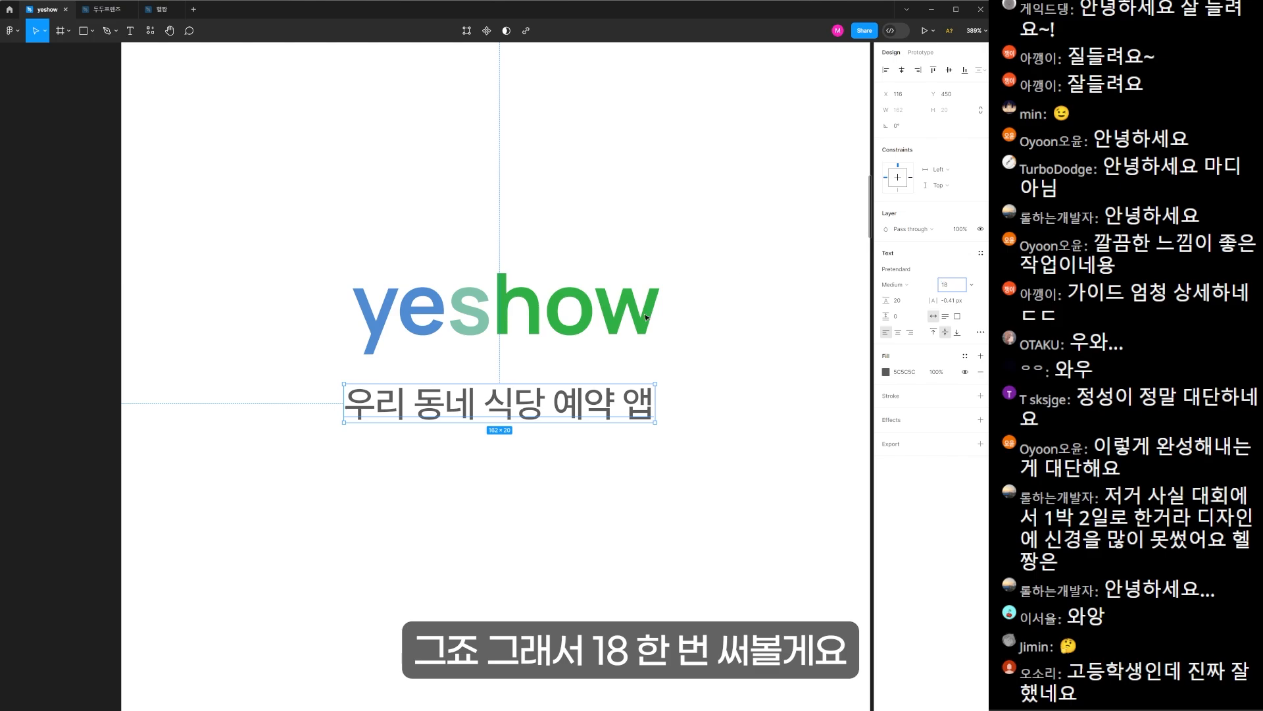
pyautogui.press('Return')
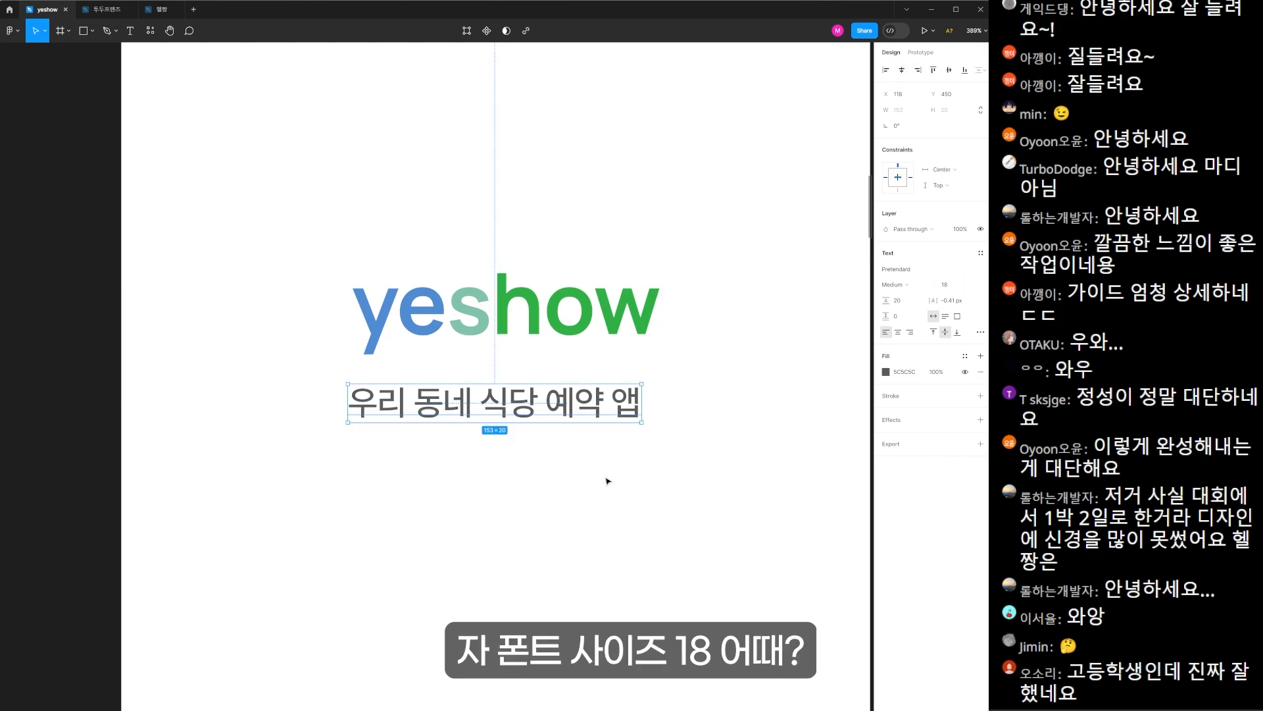
# - Set the tagline's font size to 16 and recentre it under the logo at X 131
pyautogui.click(945, 285)
pyautogui.write('16')
pyautogui.press('Return')
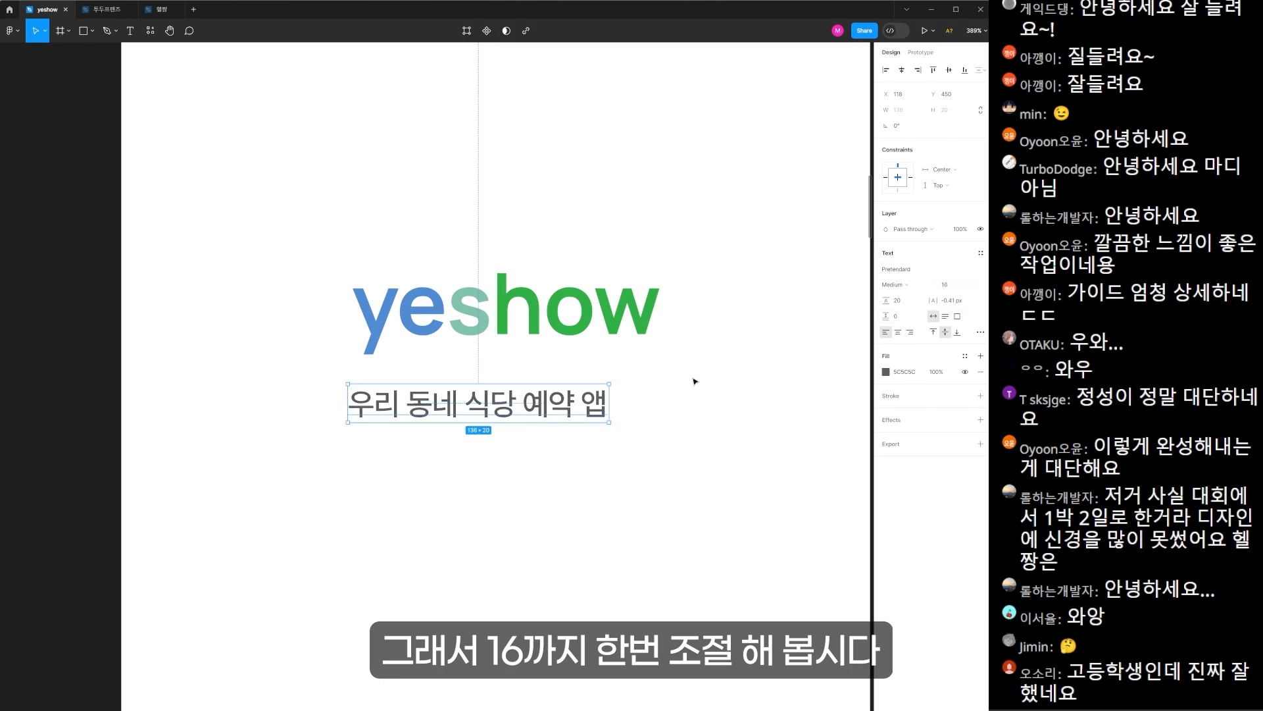
pyautogui.moveTo(540, 404); pyautogui.dragTo(552, 408)
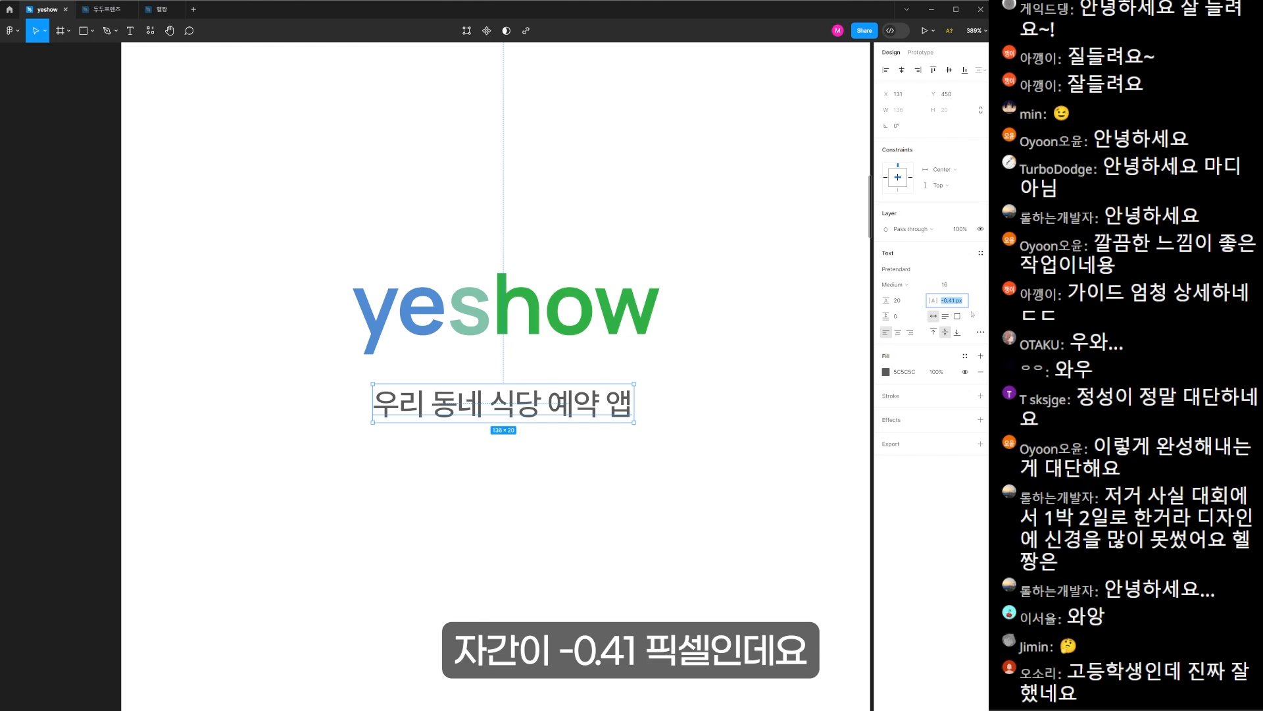
# - Set the tagline's letter spacing to -2.5%
pyautogui.write('-2.5')
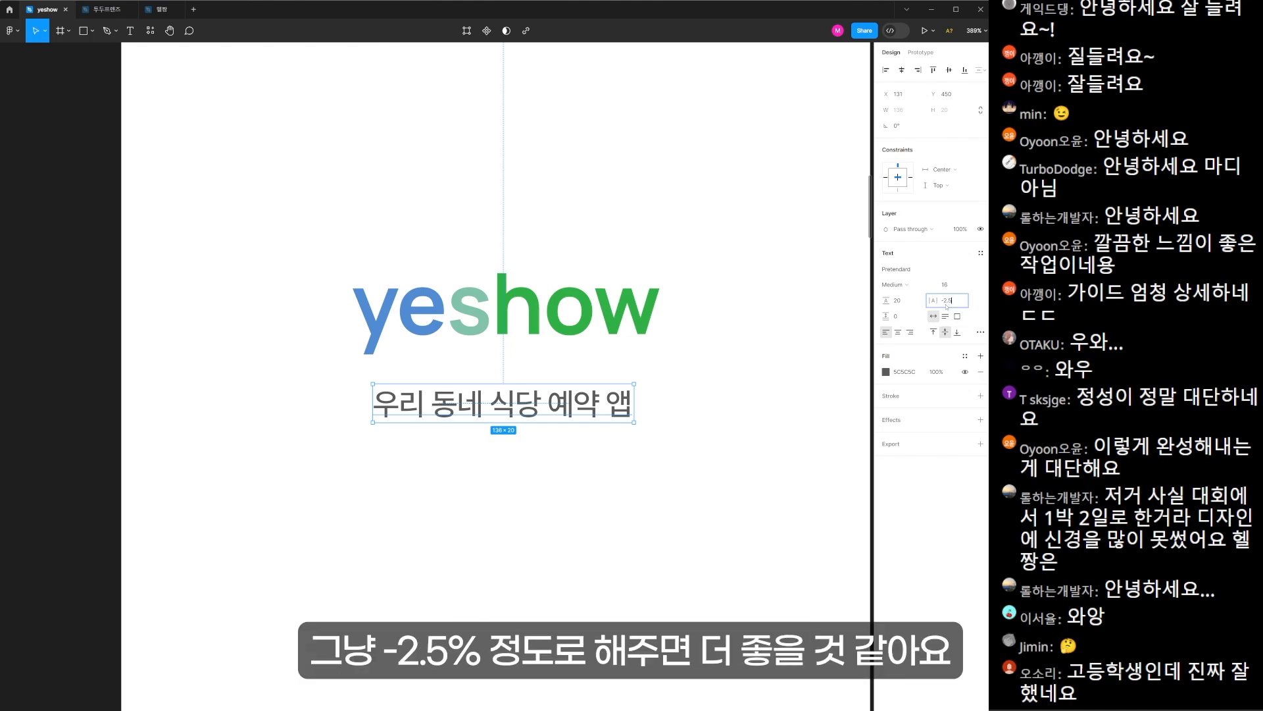
pyautogui.press('Return')
pyautogui.click(957, 299)
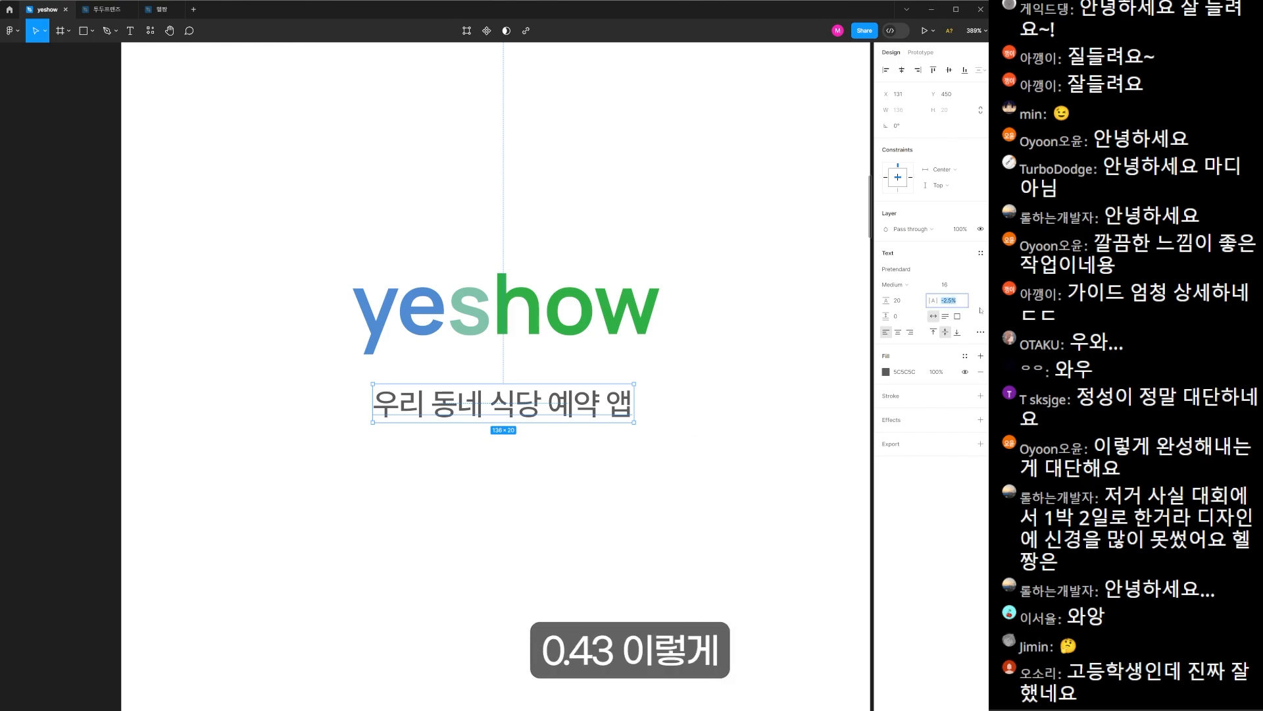
pyautogui.hscroll(-3, 527, 460)
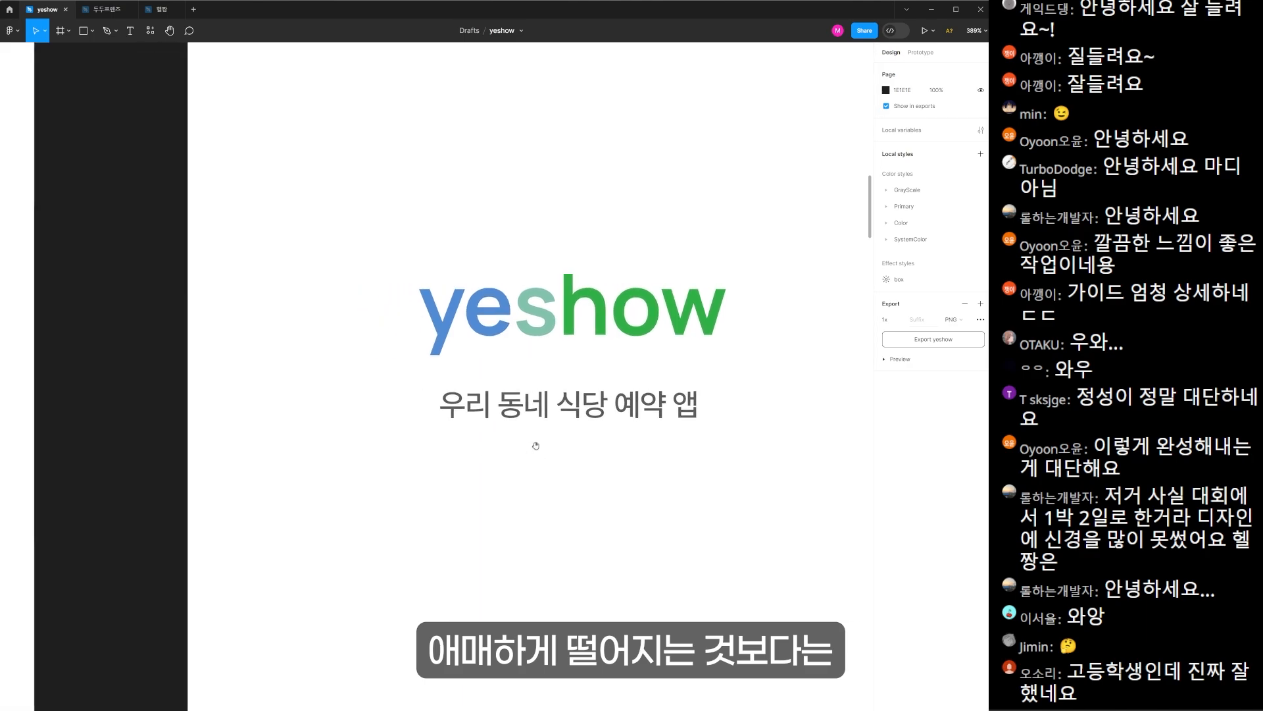
# - Nudge the tagline 5 px closer to the logo, to Y 445
pyautogui.click(611, 411)
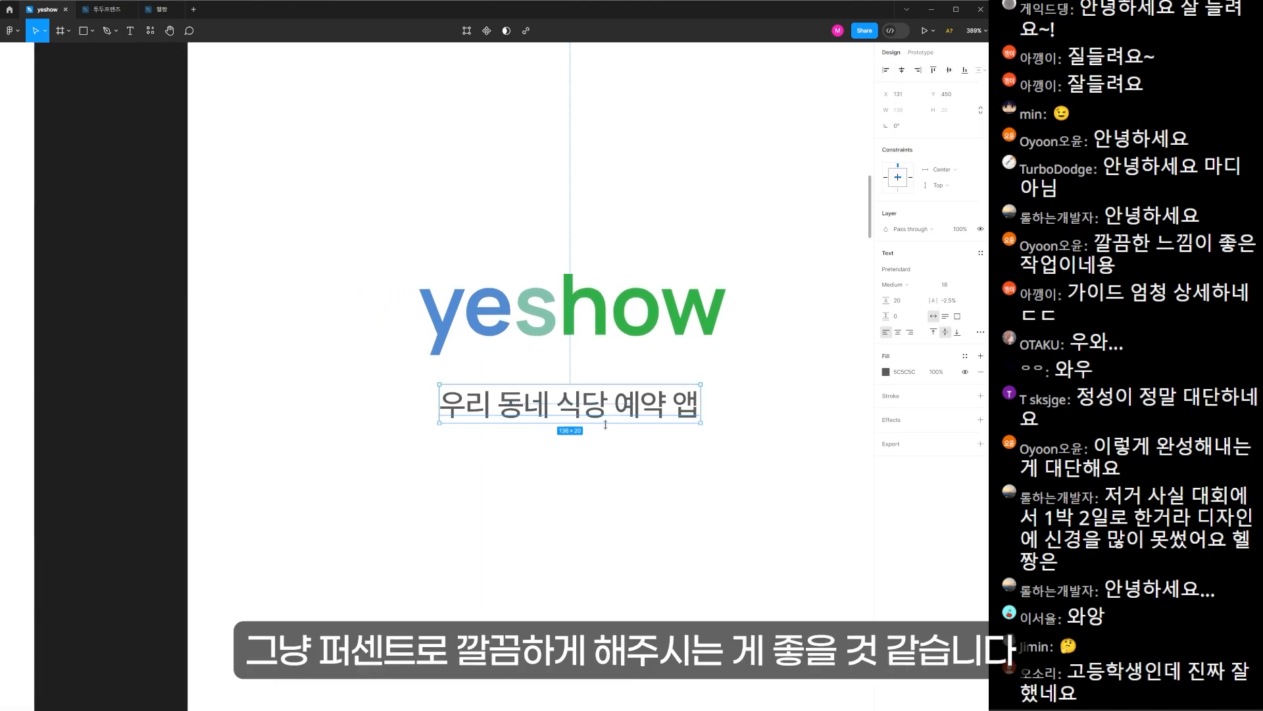
pyautogui.press('Up')
pyautogui.press('Up')
pyautogui.press('Up')
pyautogui.press('Up')
pyautogui.press('Up')
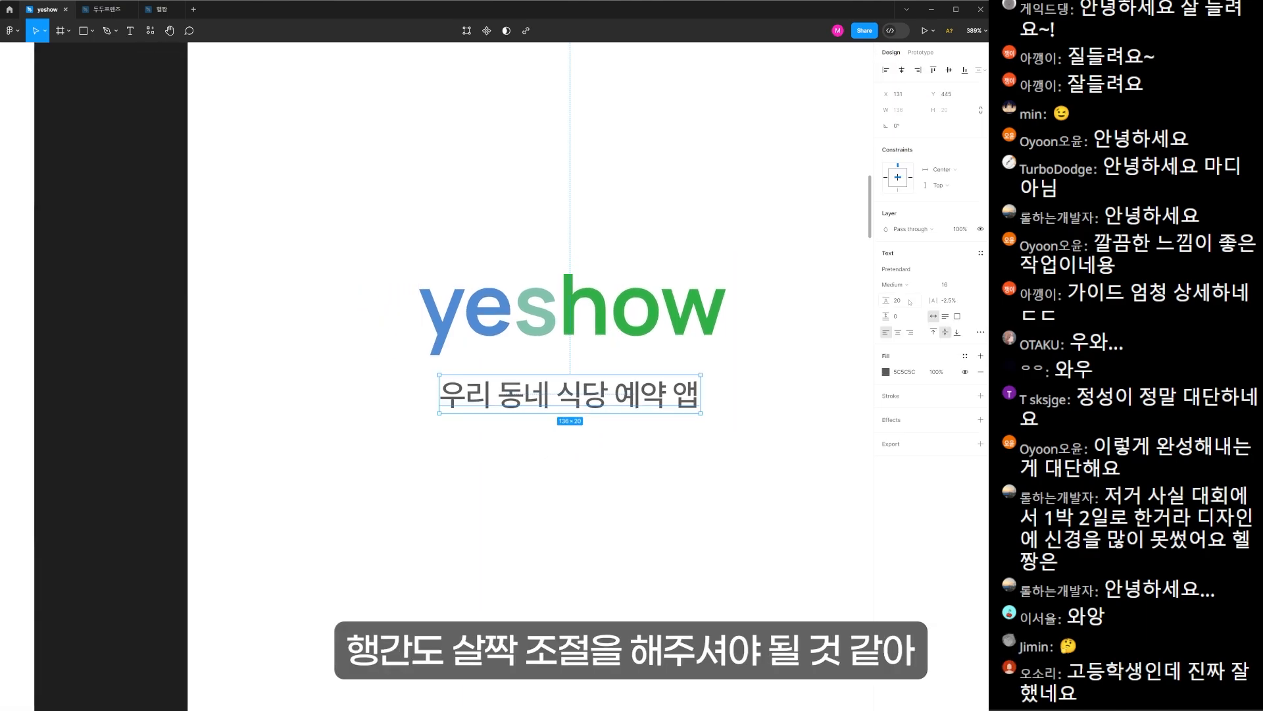
# - Set the tagline's line height to 24 and check its fill colour
pyautogui.click(910, 302)
pyautogui.write('24')
pyautogui.click(901, 373)
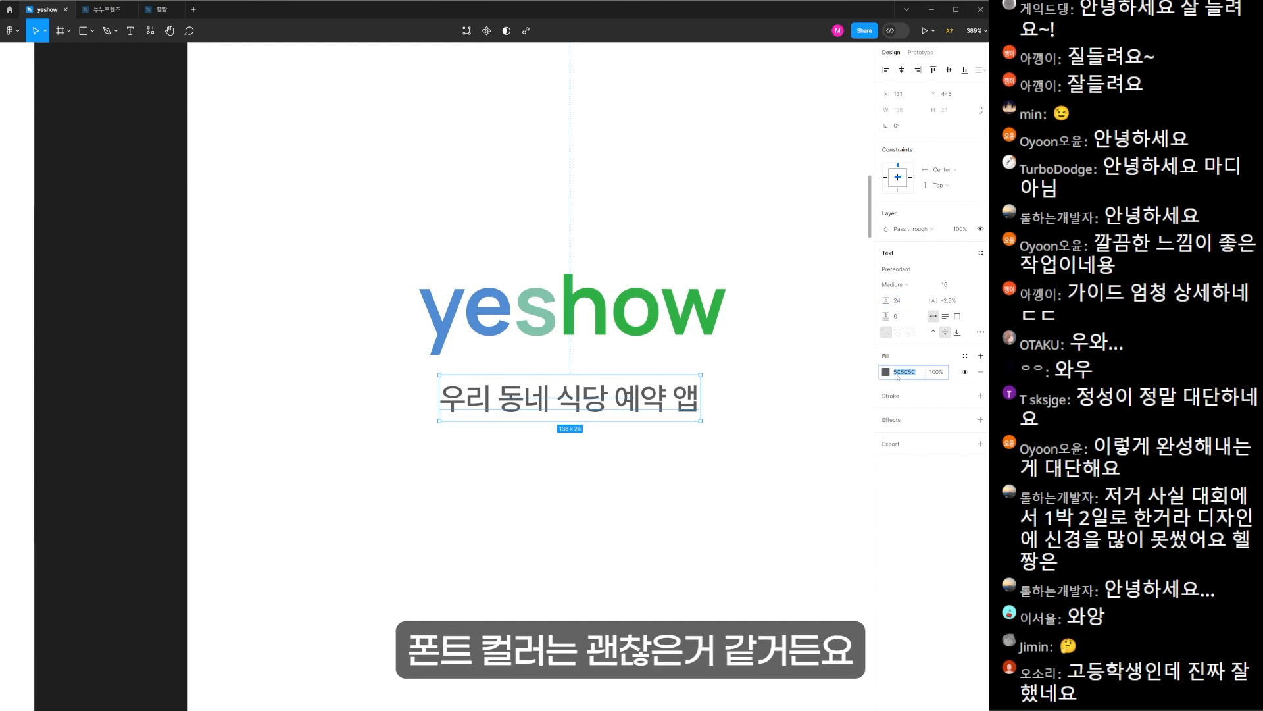
pyautogui.click(724, 400)
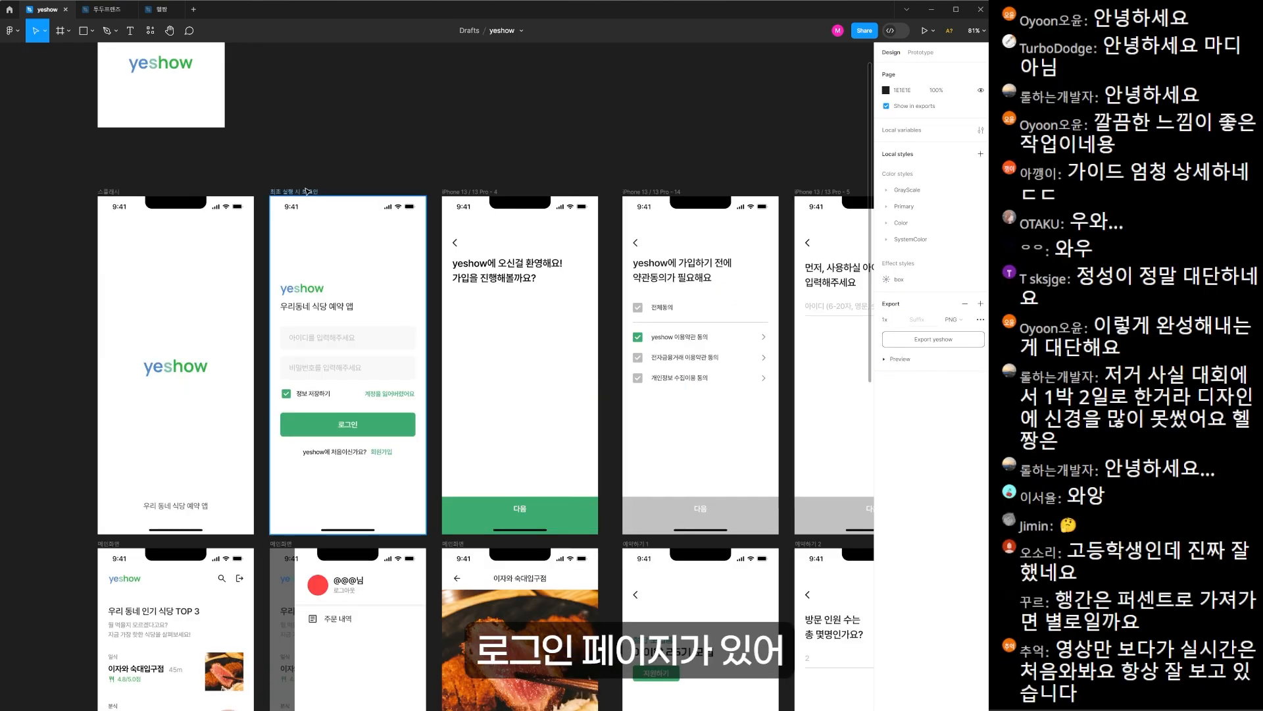
# - Copy the 최초 실행 시 로그인 screen with the left-aligned logo and place it below the first splash copy
pyautogui.click(303, 198)
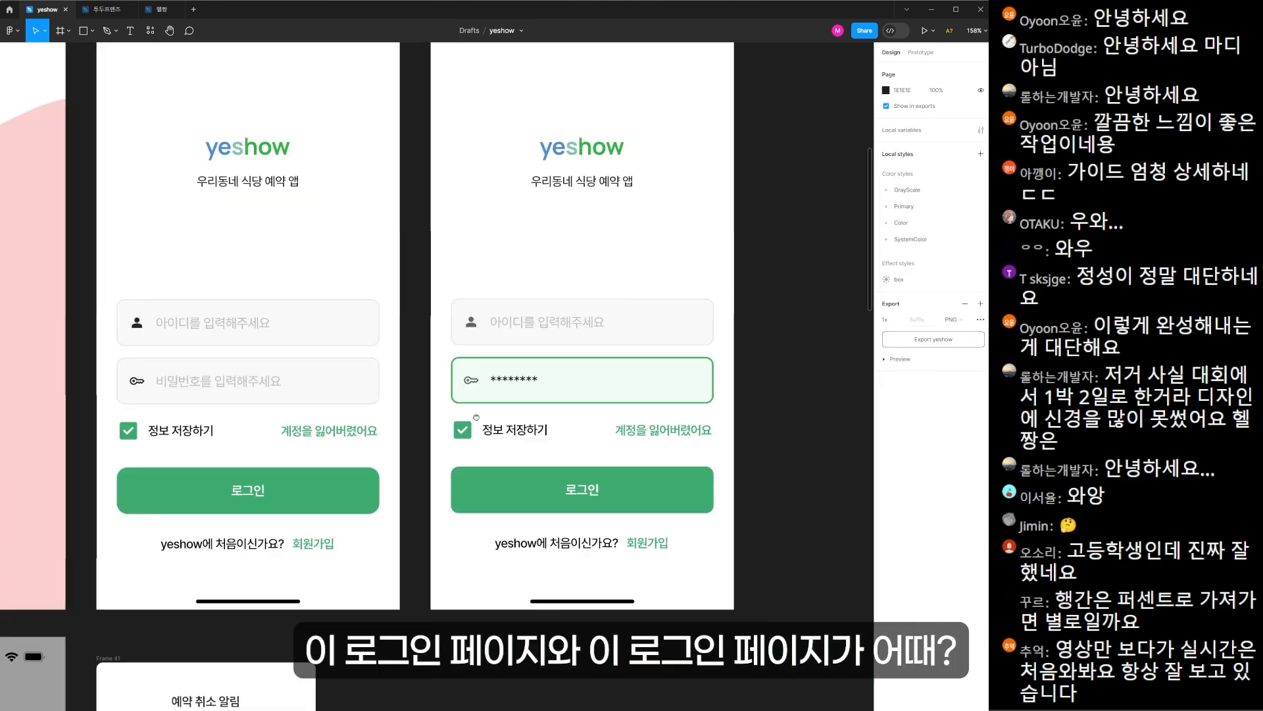
pyautogui.moveTo(477, 417); pyautogui.dragTo(554, 443)
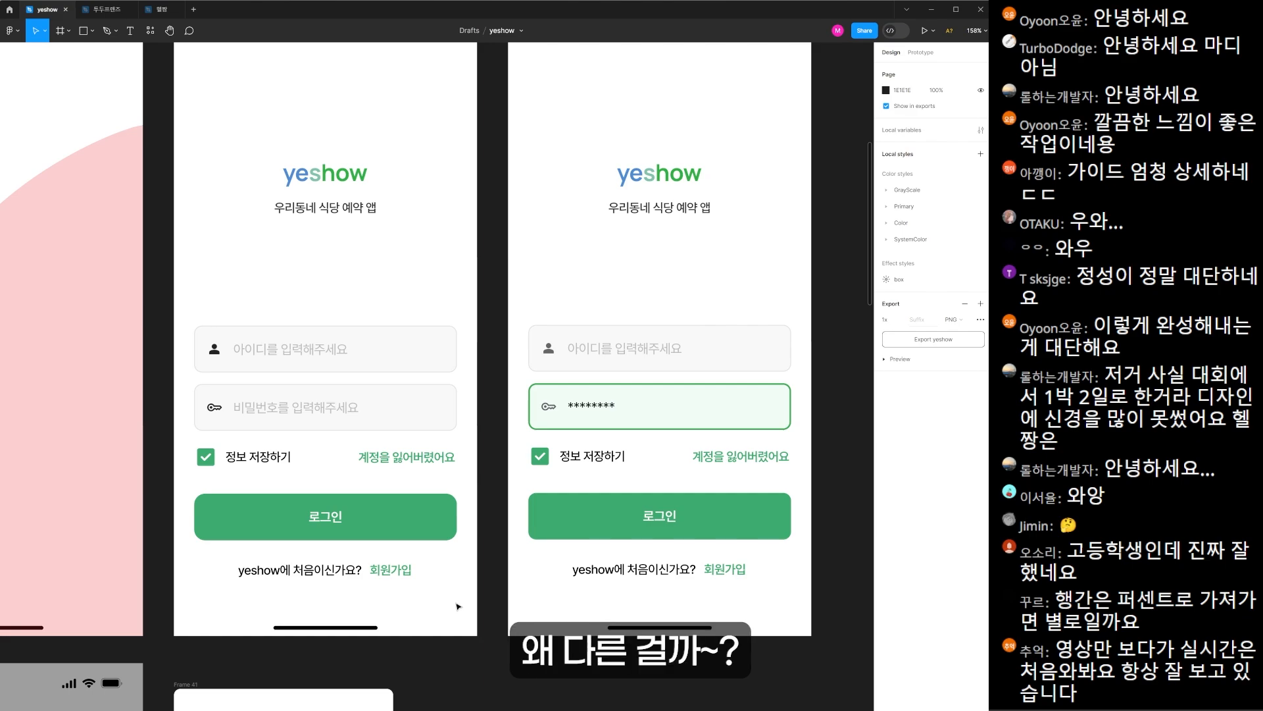
pyautogui.moveTo(152, 325); pyautogui.dragTo(57, 498)
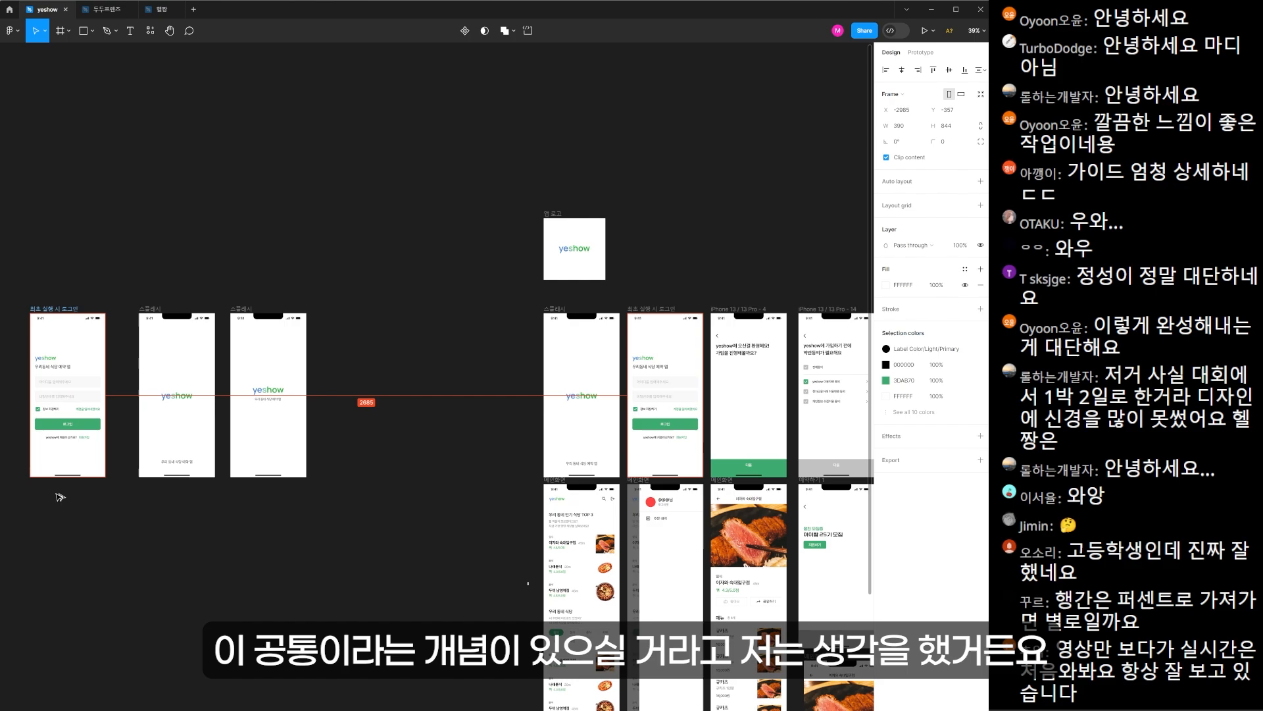
pyautogui.moveTo(57, 528); pyautogui.dragTo(157, 530)
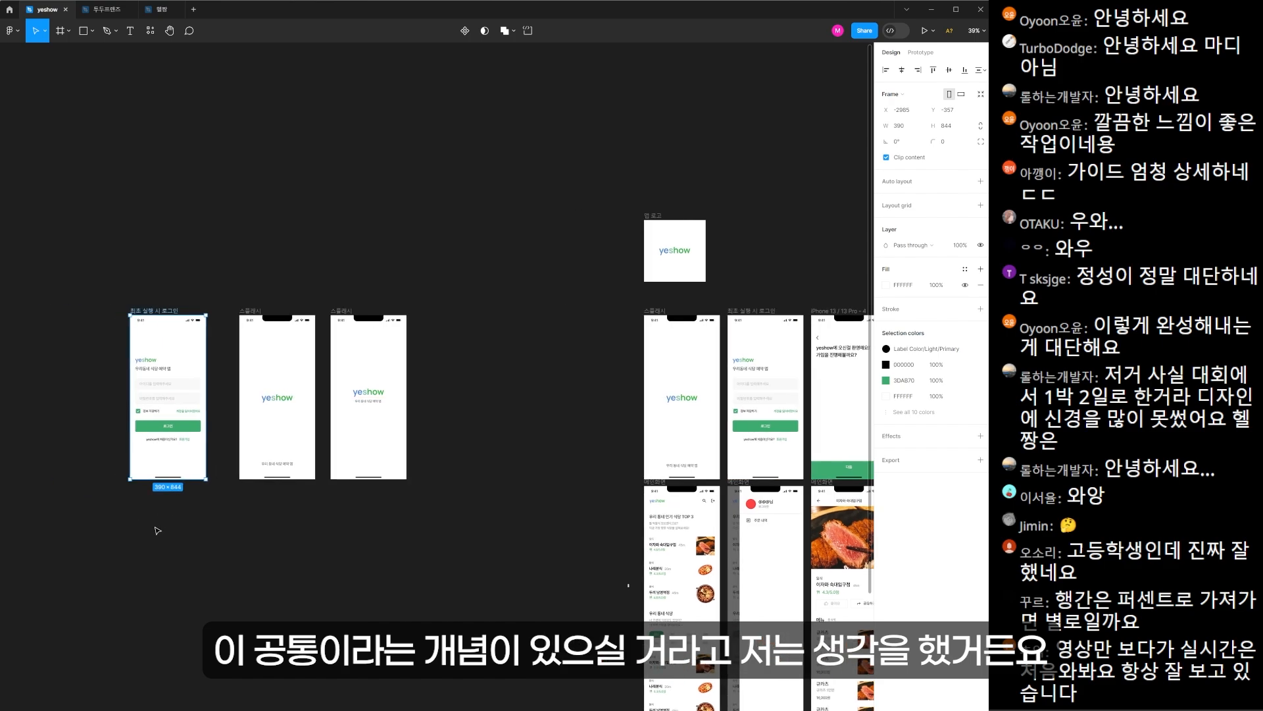
pyautogui.click(157, 530)
pyautogui.click(153, 310)
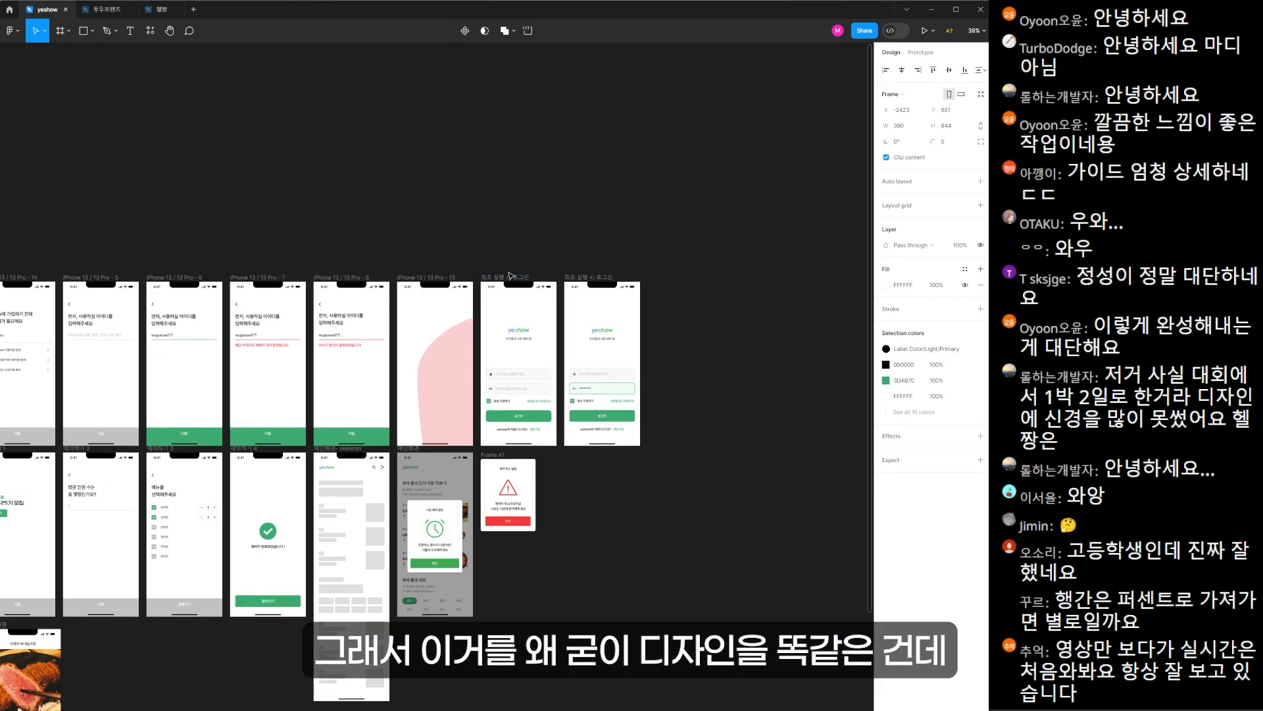
# - Copy the login screen with the centred logo and field icons and place it beside the first login copy
pyautogui.click(509, 278)
pyautogui.moveTo(91, 450); pyautogui.dragTo(959, 306)
pyautogui.scroll(4, 153, 356)
pyautogui.click(677, 389)
pyautogui.hotkey('ctrl', 'v')
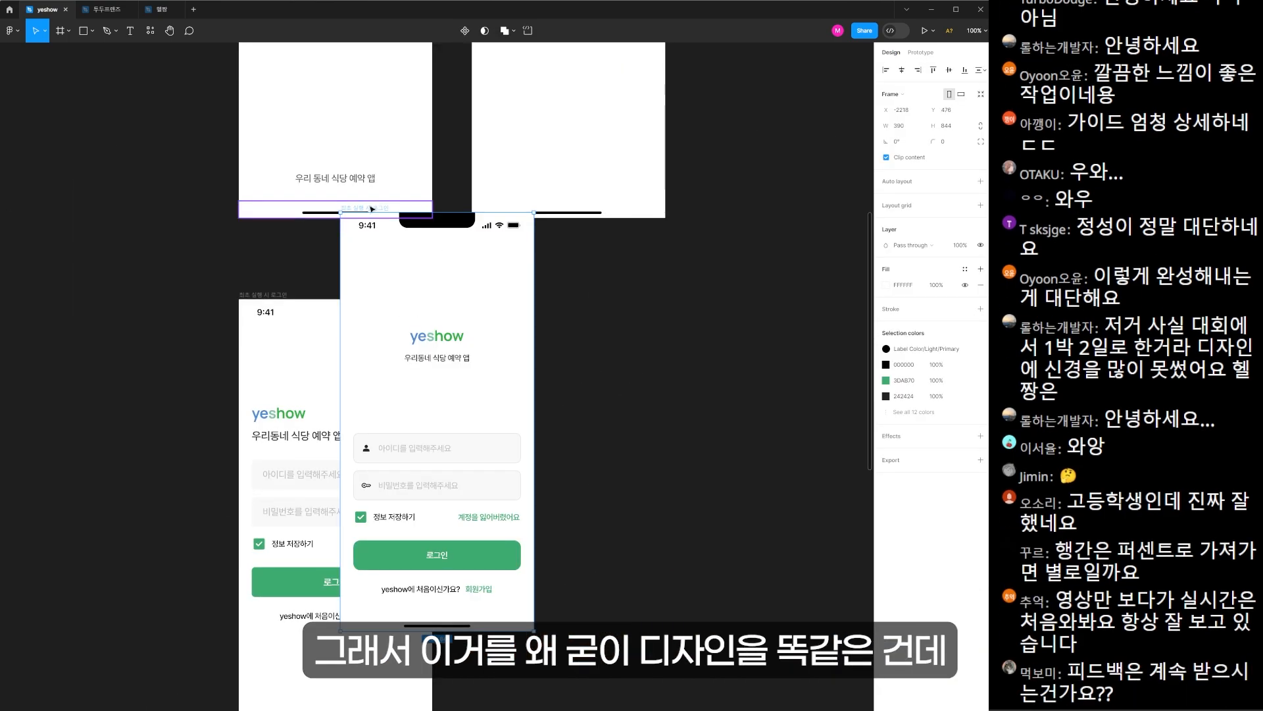
pyautogui.moveTo(372, 209); pyautogui.dragTo(503, 296)
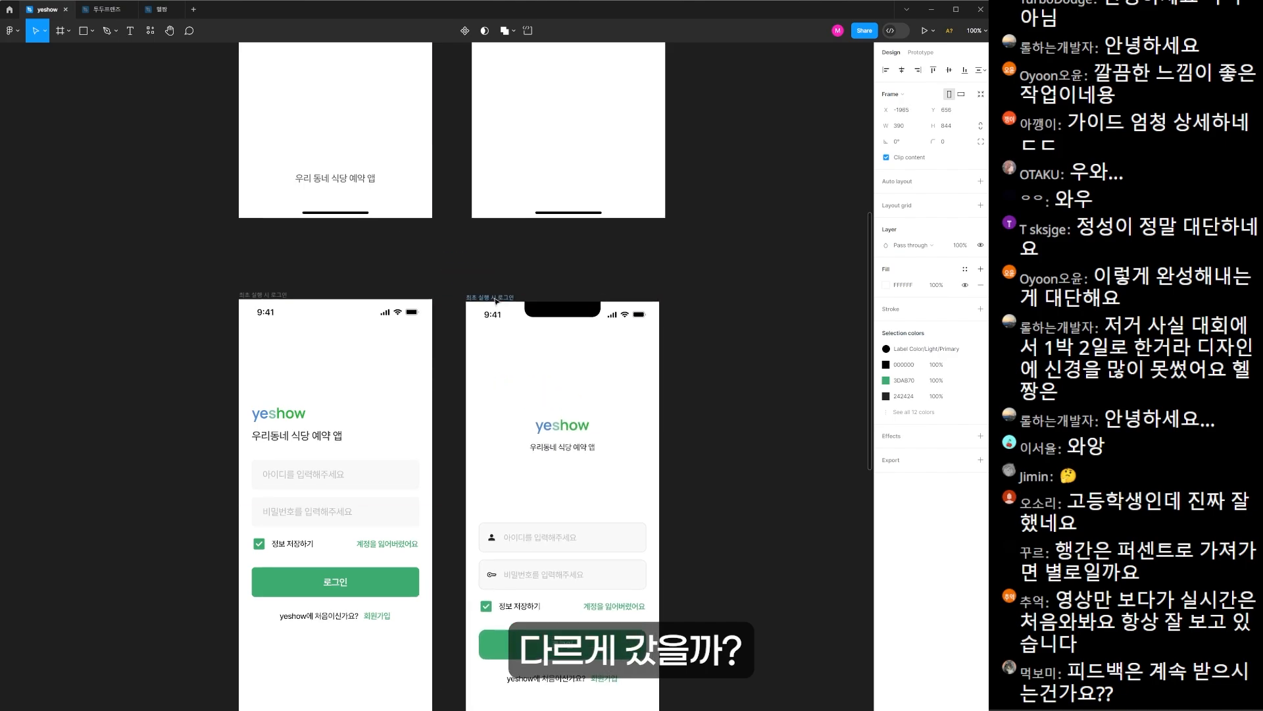
pyautogui.click(675, 375)
pyautogui.scroll(-3, 723, 375)
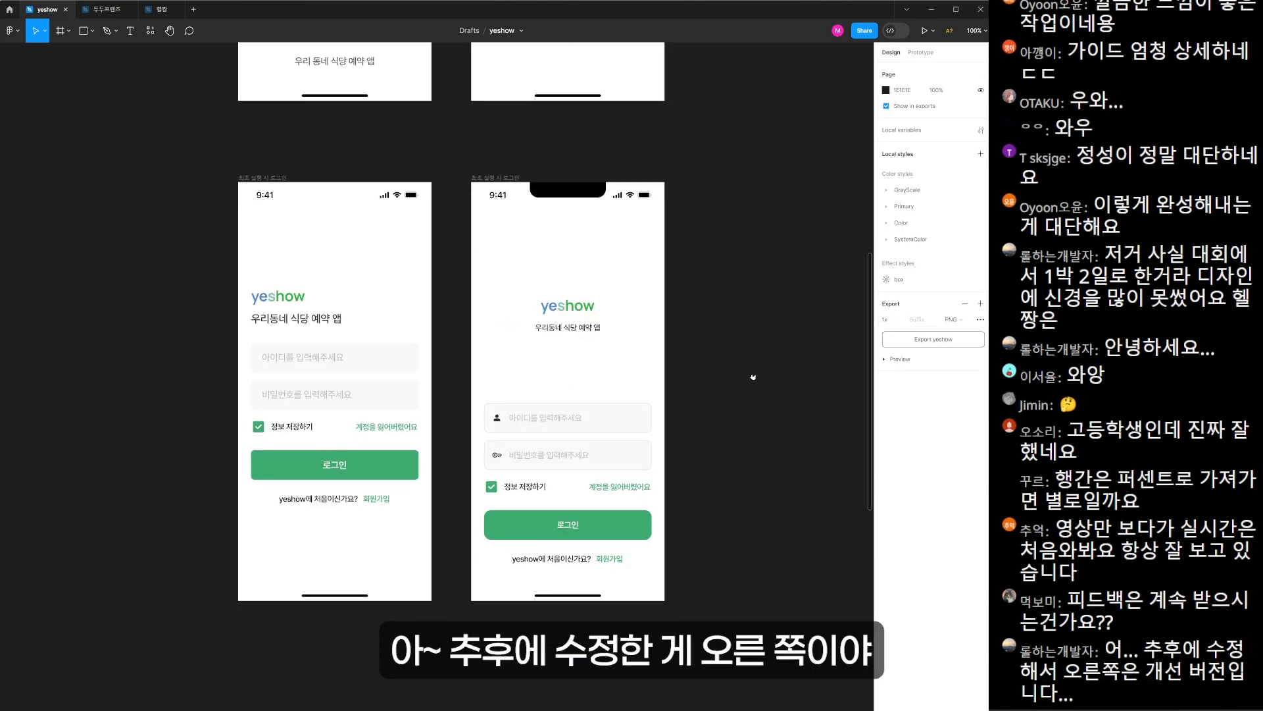
pyautogui.moveTo(753, 377); pyautogui.dragTo(767, 379)
# - Compare the two login screen copies side by side, examining their logo placement, input fields and buttons
pyautogui.moveTo(227, 176); pyautogui.dragTo(667, 597)
pyautogui.click(719, 506)
pyautogui.scroll(1, 719, 506)
pyautogui.moveTo(648, 504); pyautogui.dragTo(764, 513)
pyautogui.moveTo(138, 115); pyautogui.dragTo(457, 685)
pyautogui.click(166, 422)
pyautogui.moveTo(479, 82); pyautogui.dragTo(821, 697)
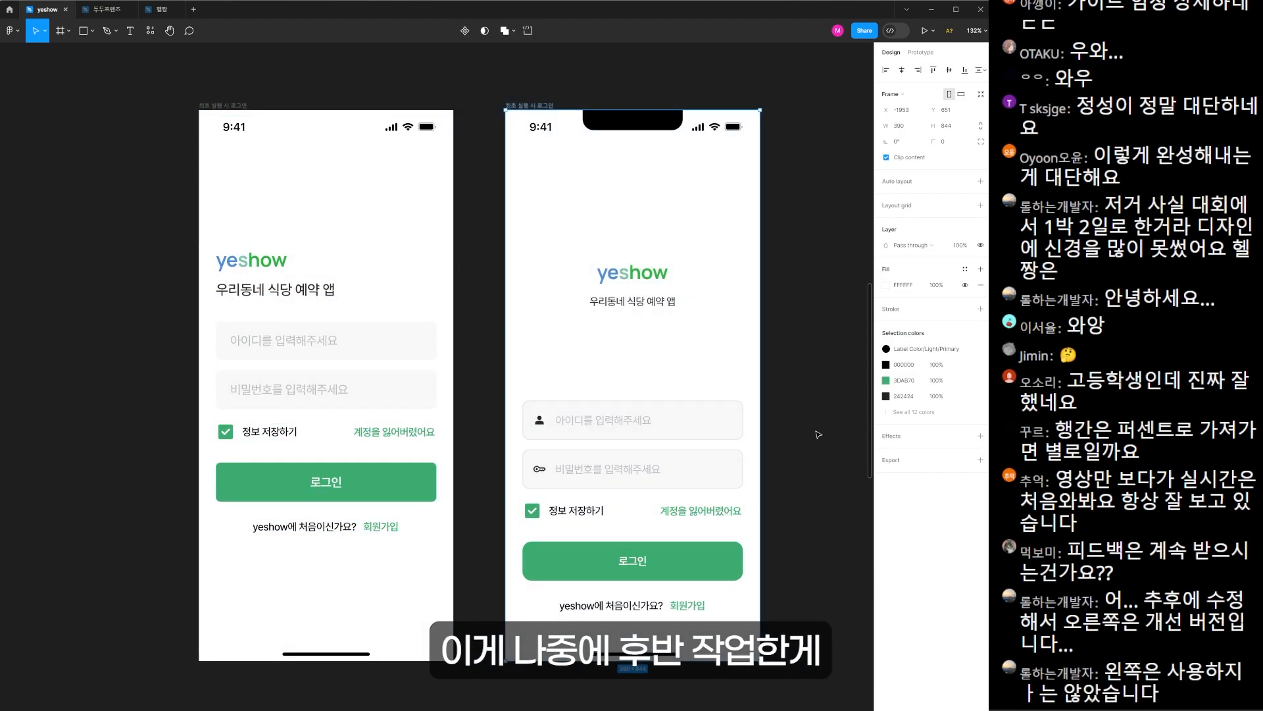
pyautogui.moveTo(821, 195); pyautogui.dragTo(545, 666)
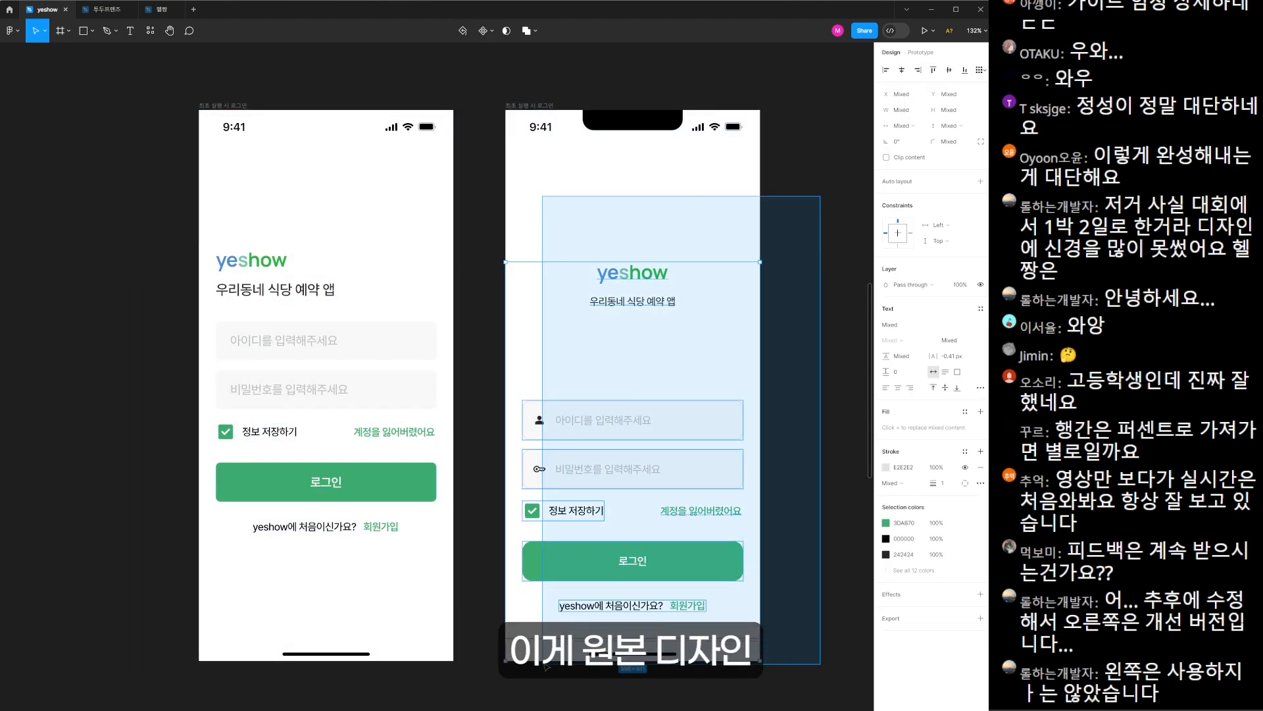
# - Copy the login screen with the left-aligned logo and place it beside the centred-logo copy as a third screen
pyautogui.click(830, 421)
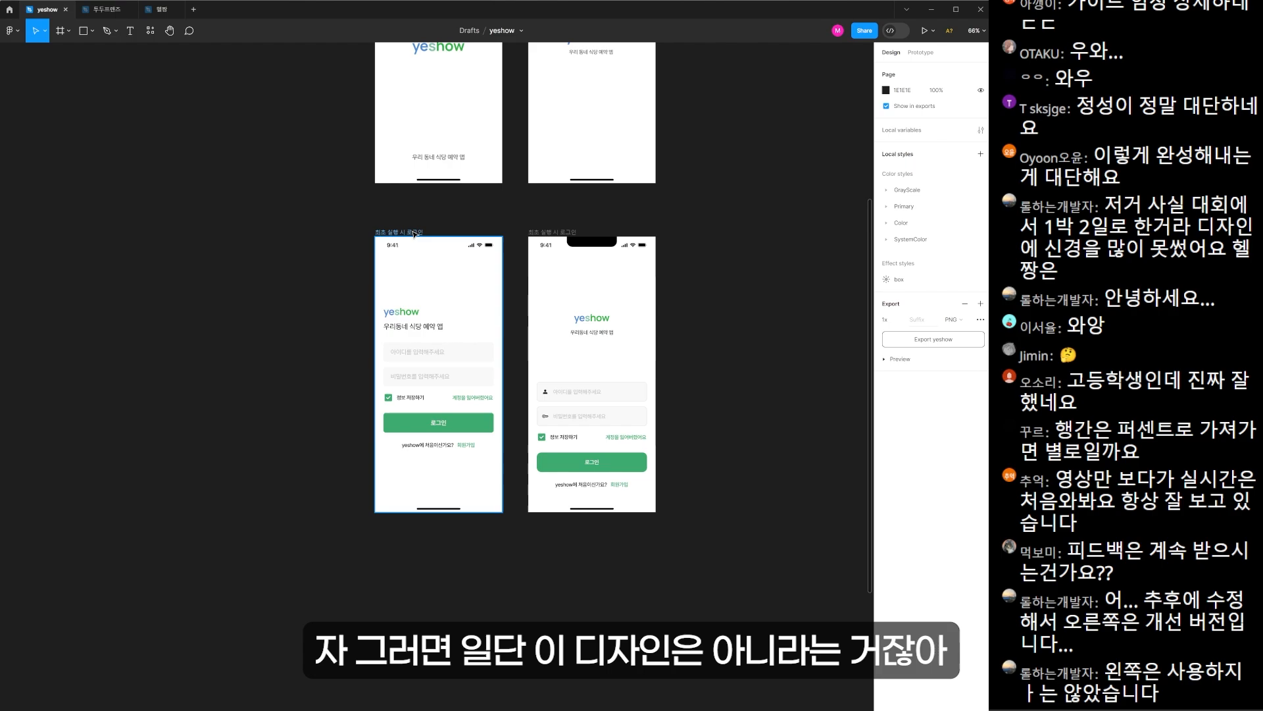
pyautogui.moveTo(419, 256)
pyautogui.mouseDown()
pyautogui.moveTo(457, 258)
pyautogui.moveTo(368, 250)
pyautogui.moveTo(386, 276)
pyautogui.mouseUp()
pyautogui.hotkey('ctrl', 'z')
pyautogui.moveTo(490, 254); pyautogui.dragTo(358, 176)
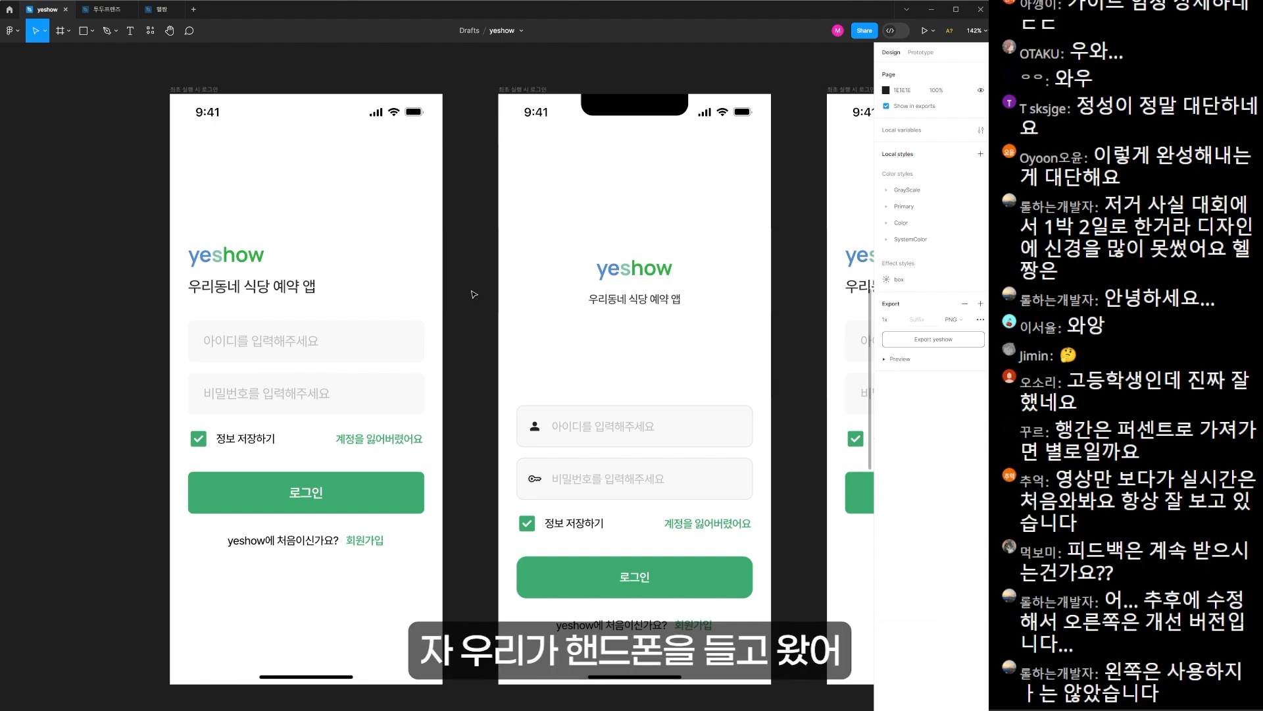
# - Draw a rectangle over the lower part of the centred-logo login screen to stand in for the keyboard
pyautogui.click(598, 431)
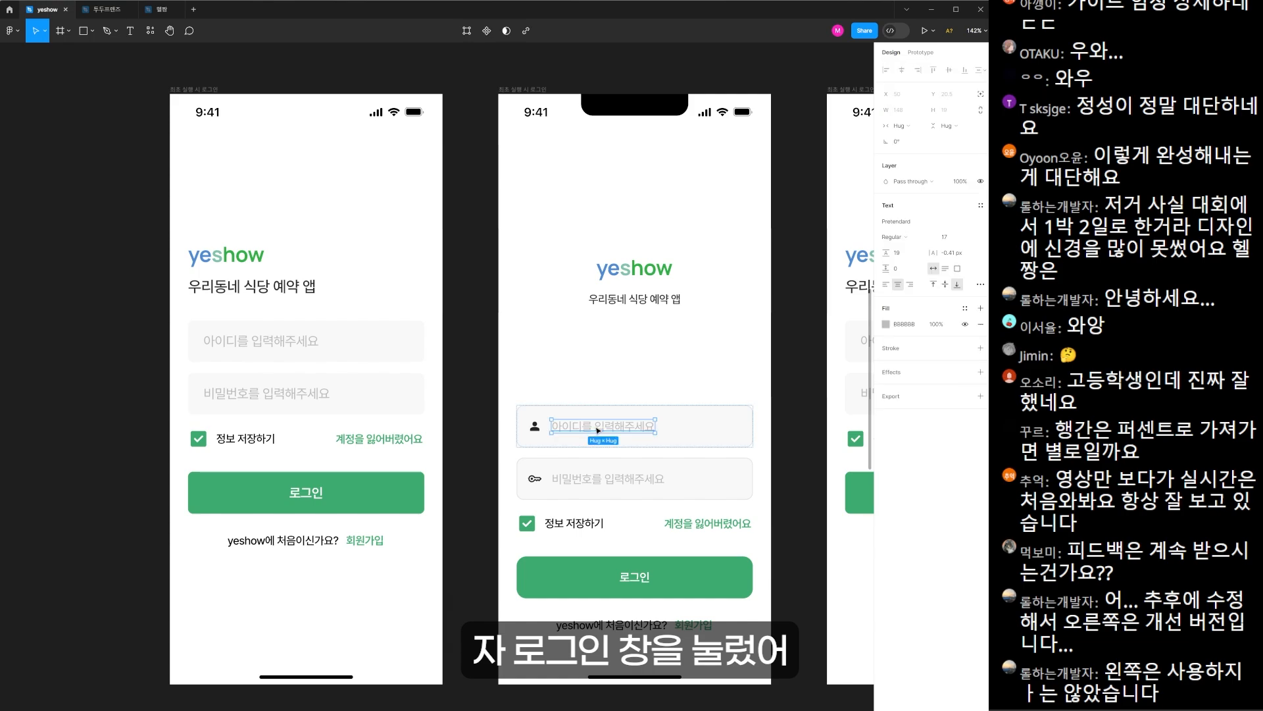
pyautogui.click(631, 384)
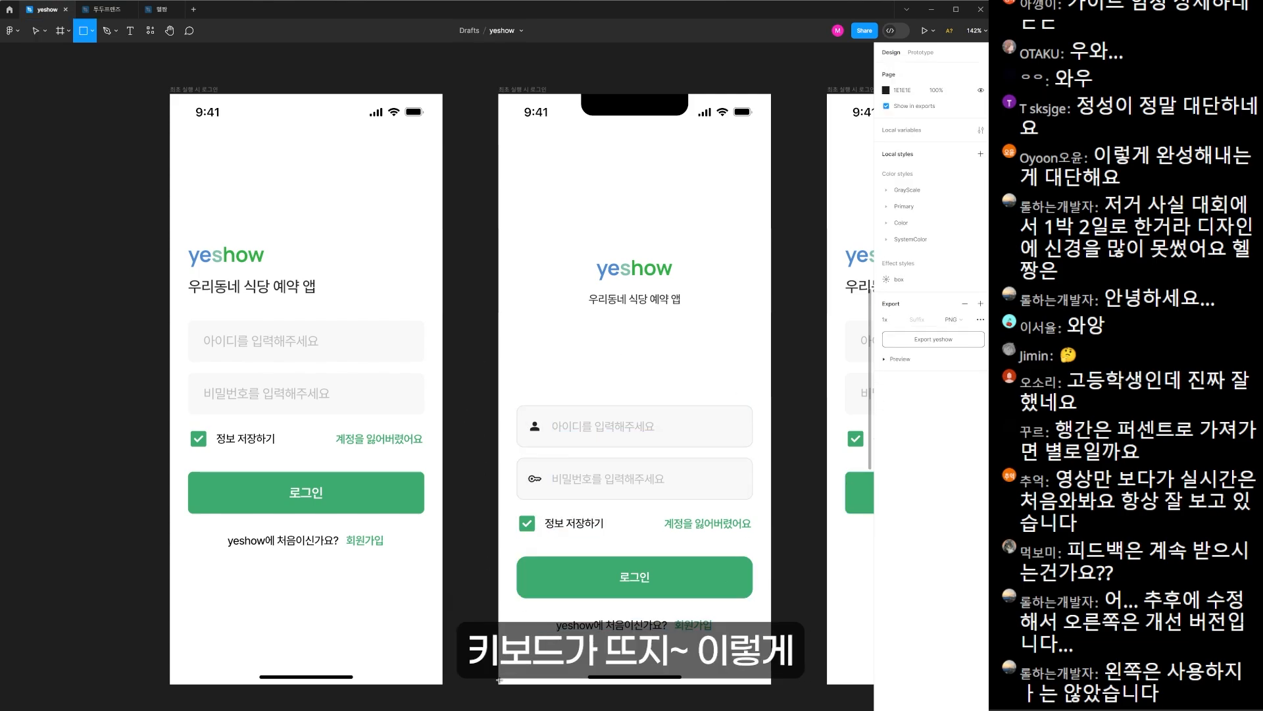
pyautogui.press('r')
pyautogui.moveTo(498, 684); pyautogui.dragTo(772, 437)
pyautogui.click(793, 448)
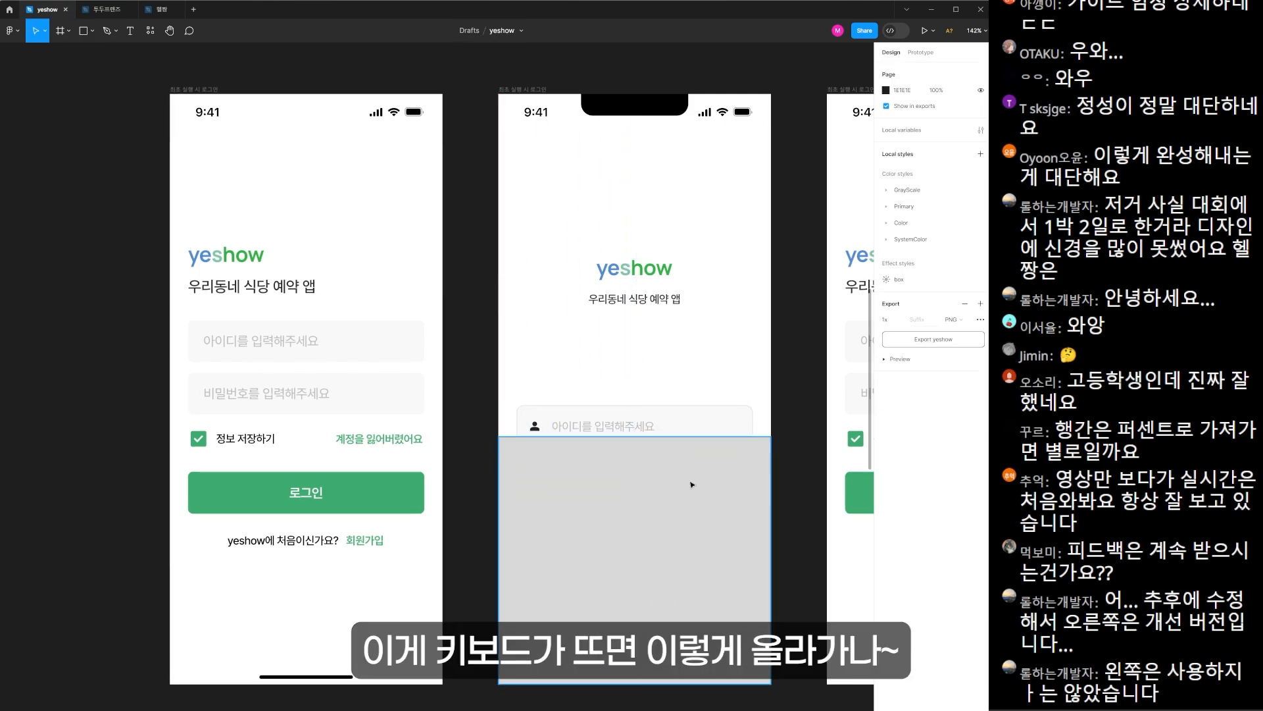
# - Slide the keyboard placeholder off the screen and try moving the logo, input fields and login button upwards
pyautogui.moveTo(691, 485); pyautogui.dragTo(690, 682)
pyautogui.click(474, 373)
pyautogui.moveTo(644, 272); pyautogui.dragTo(646, 179)
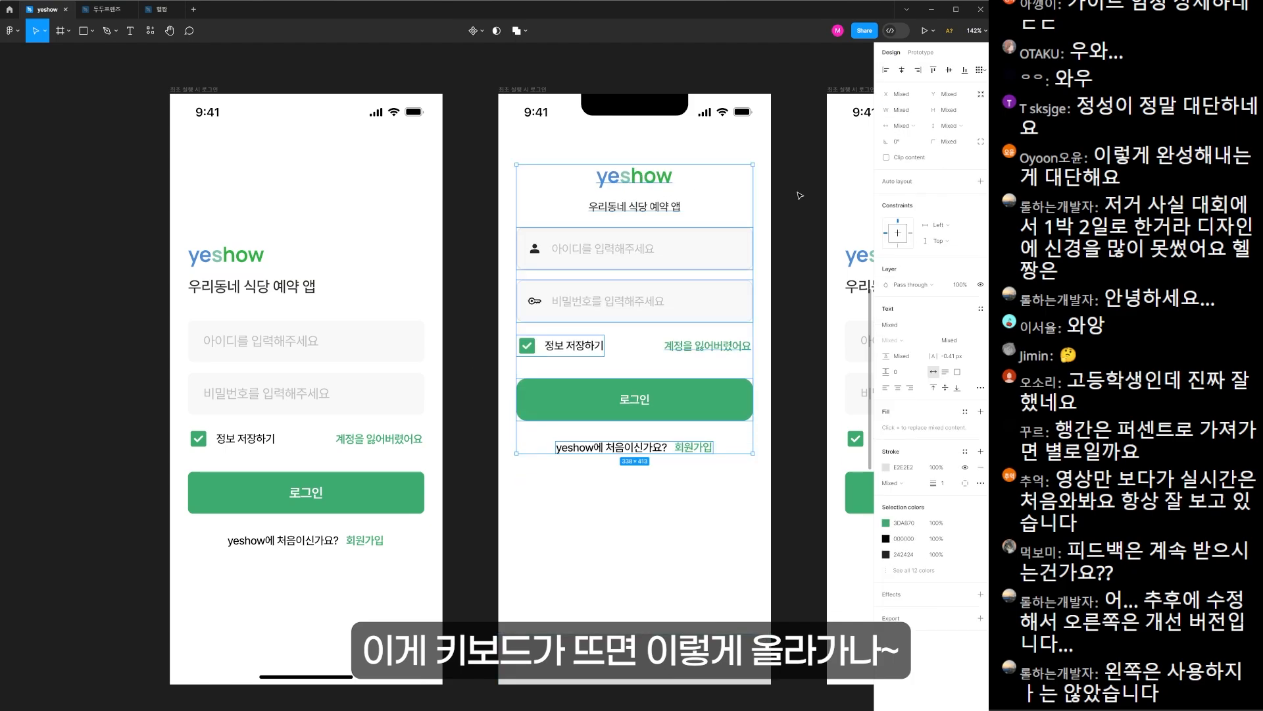
pyautogui.click(798, 202)
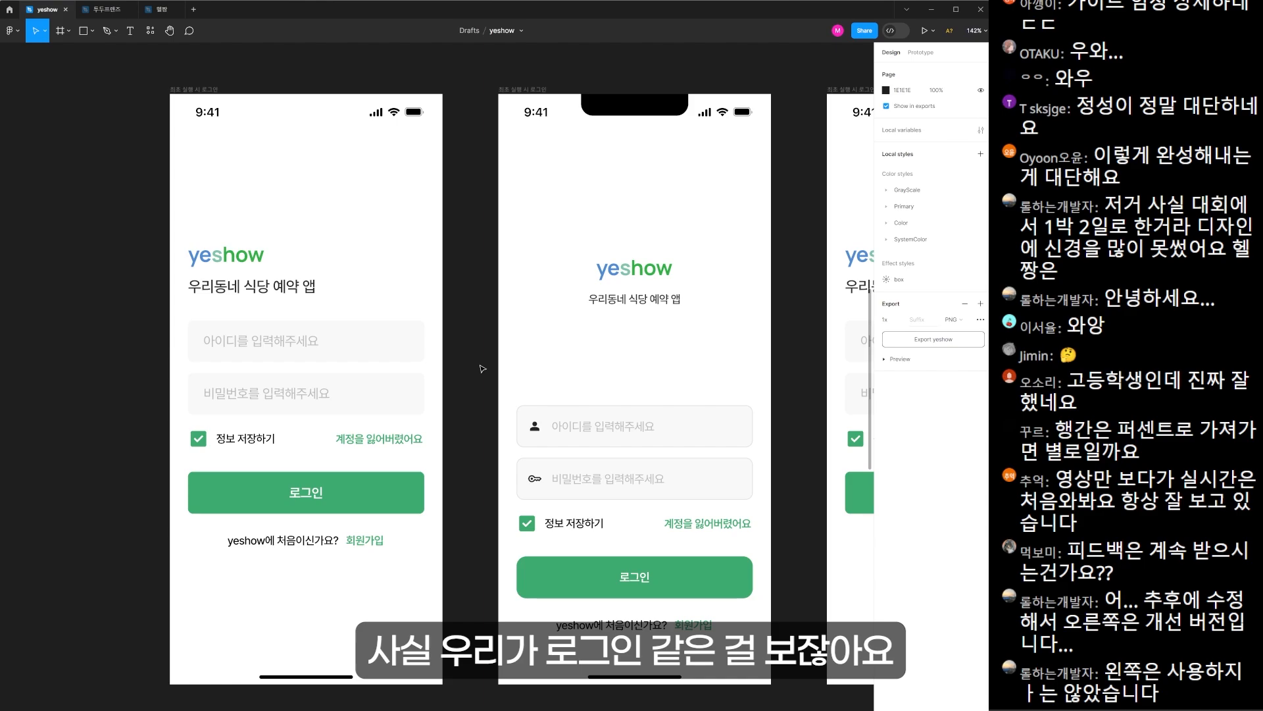
# - Review the centred login screen's form and move the logo and tagline down closer to the input fields
pyautogui.scroll(-2, 482, 368)
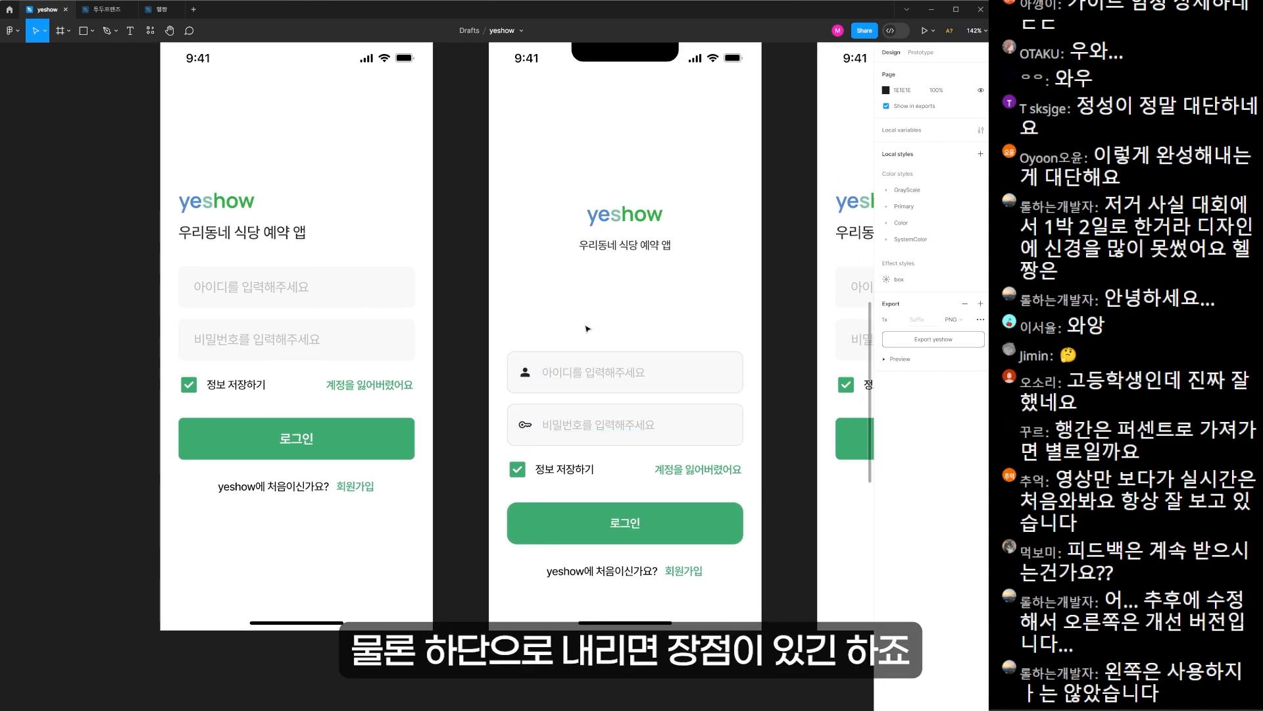
pyautogui.click(559, 424)
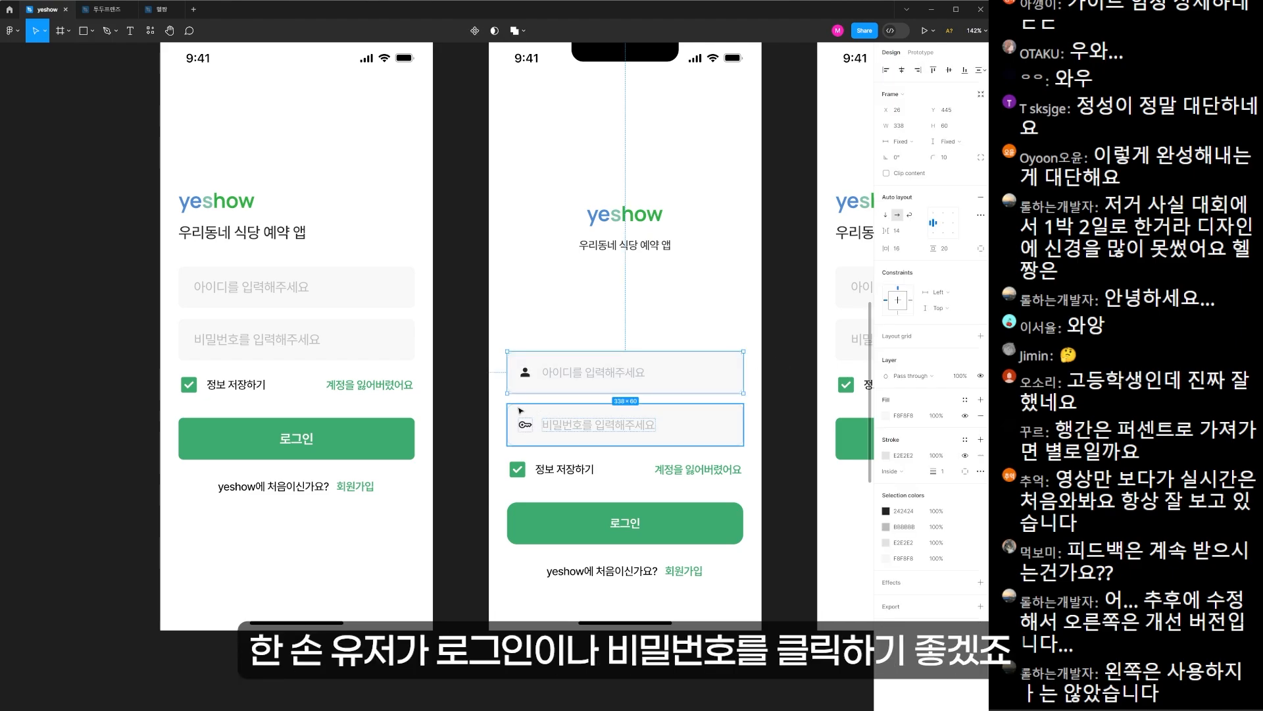
pyautogui.click(794, 405)
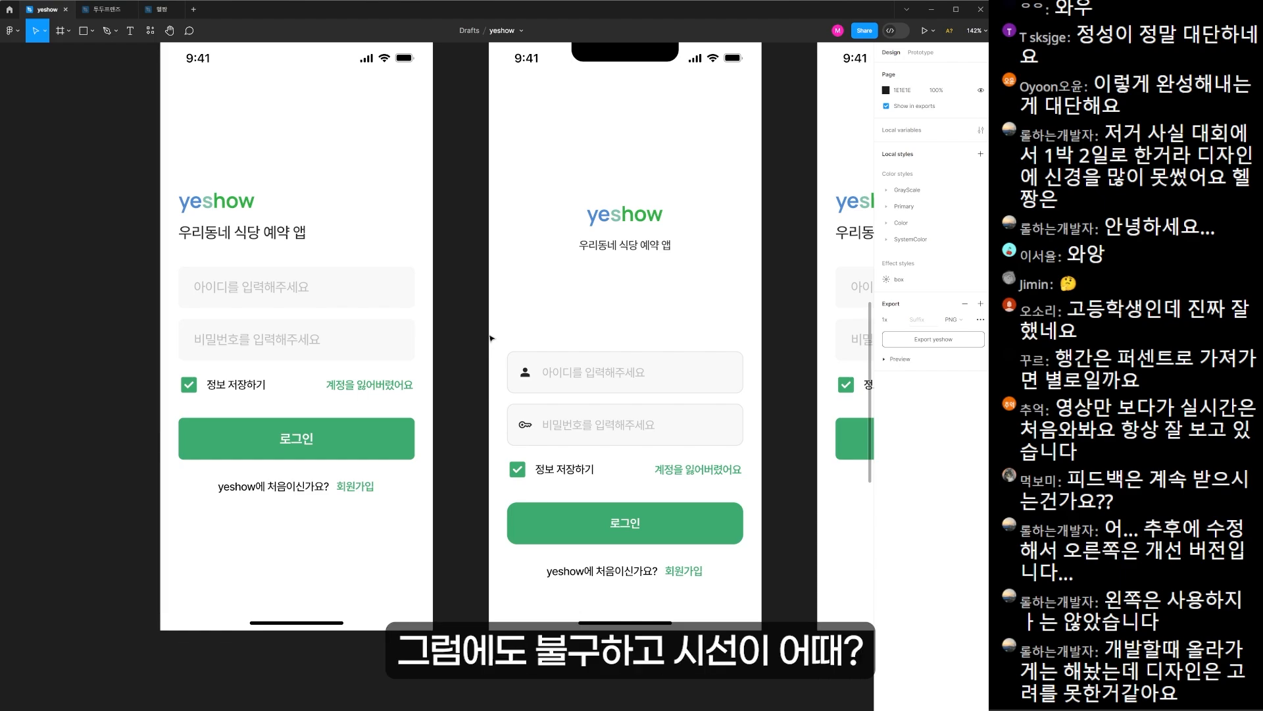
pyautogui.moveTo(485, 325); pyautogui.dragTo(746, 609)
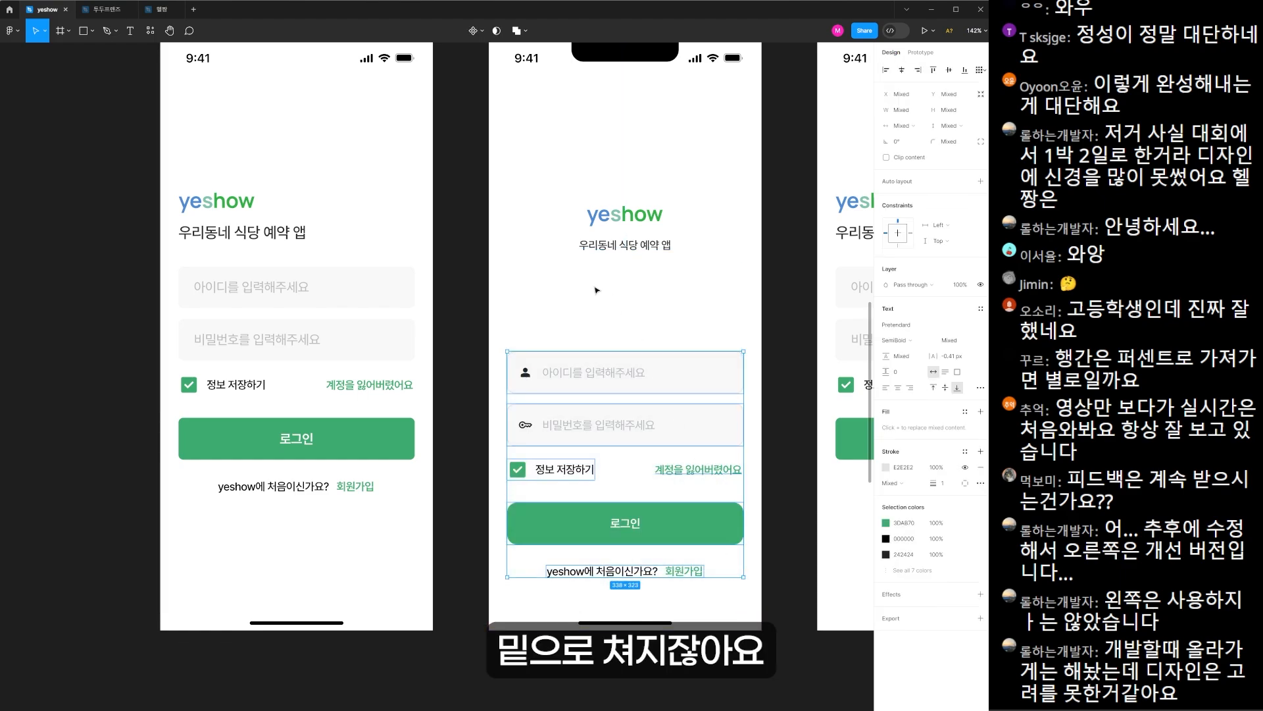
pyautogui.moveTo(514, 159); pyautogui.dragTo(620, 237)
pyautogui.hotkey('ctrl', 'z')
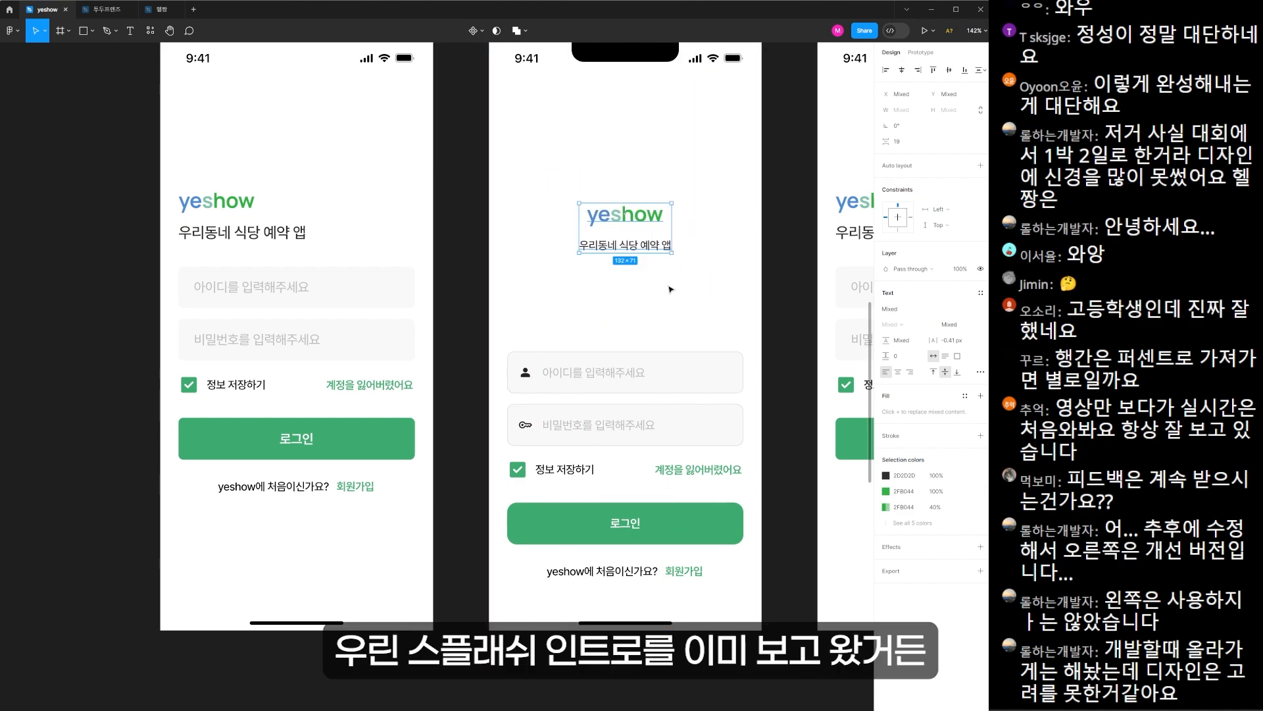
# - Try raising the logo, tagline, input fields and buttons of the centred login screen together
pyautogui.moveTo(475, 229); pyautogui.dragTo(753, 587)
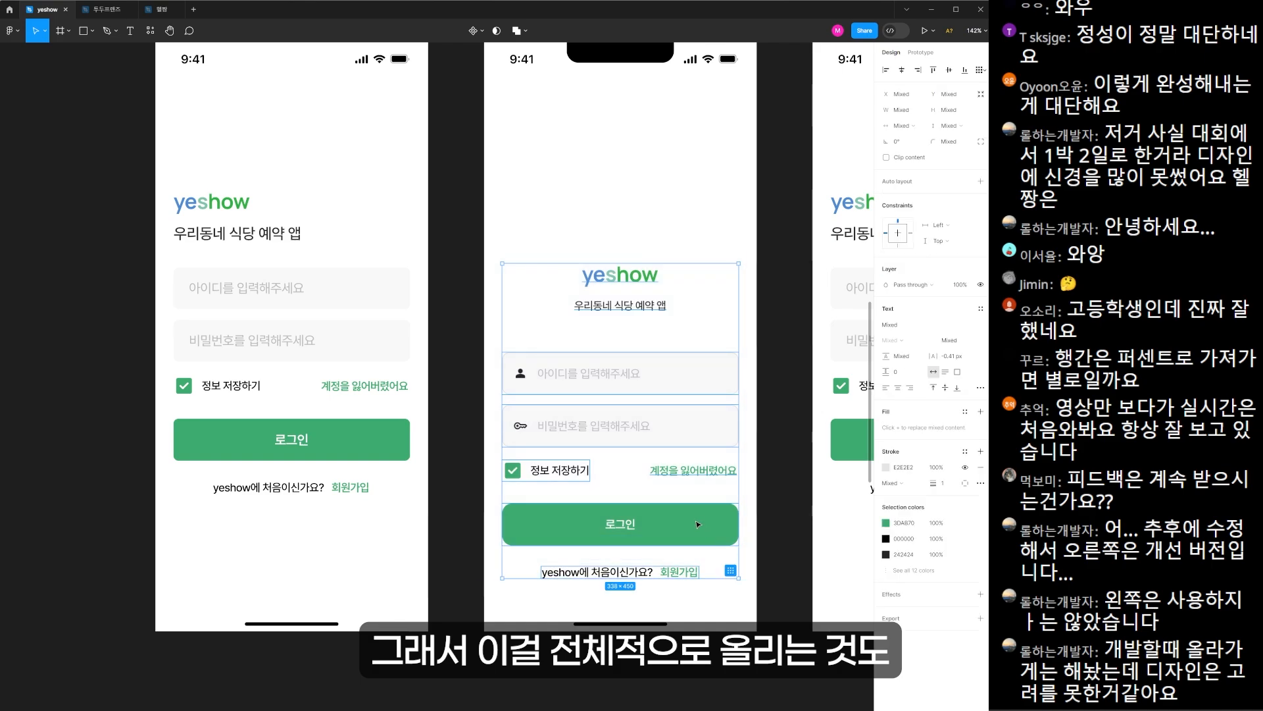
pyautogui.moveTo(697, 524); pyautogui.dragTo(680, 373)
pyautogui.moveTo(704, 236); pyautogui.dragTo(704, 221)
pyautogui.click(786, 183)
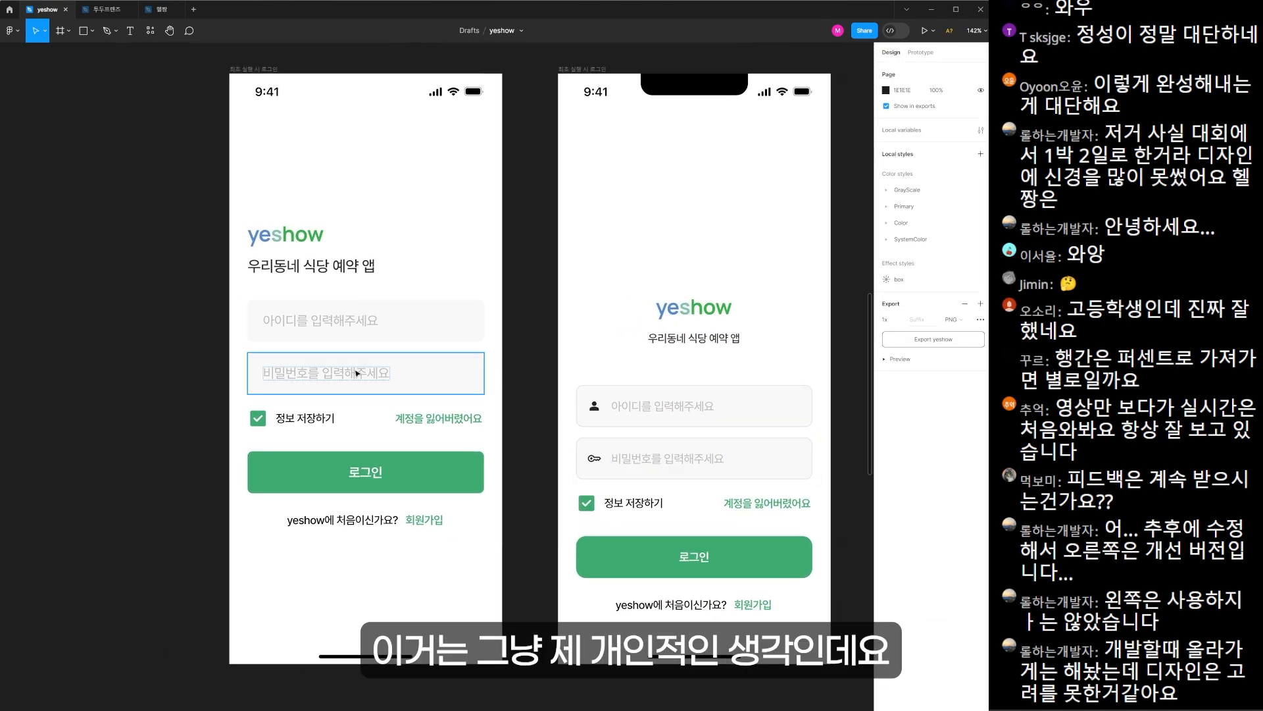
# - Try moving all the content of the left-aligned login screen higher towards the status bar
pyautogui.moveTo(189, 199); pyautogui.dragTo(471, 563)
pyautogui.click(505, 369)
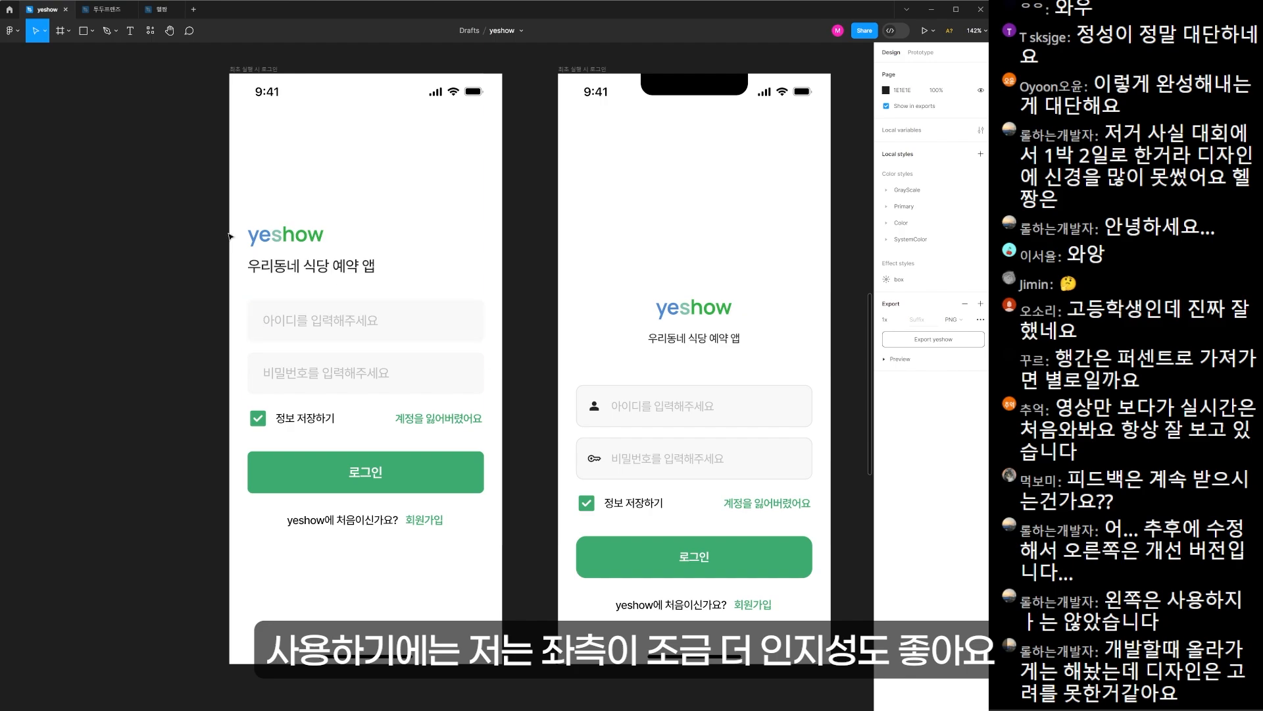
pyautogui.moveTo(208, 200); pyautogui.dragTo(471, 544)
pyautogui.moveTo(404, 369); pyautogui.dragTo(402, 279)
pyautogui.click(518, 209)
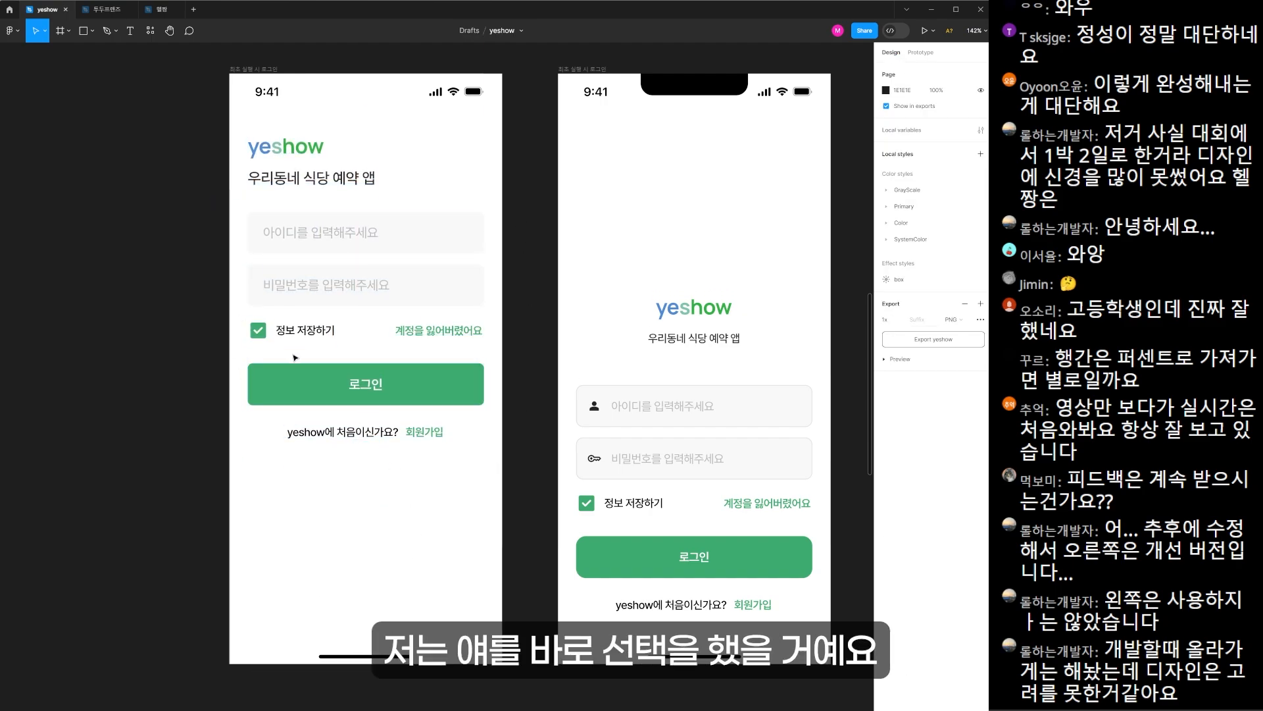
# - Undo the upward shift of the left-aligned login screen's content and the small nudge of its field
pyautogui.hotkey('ctrl', 'z')
pyautogui.hotkey('ctrl', 'z')
pyautogui.moveTo(347, 321)
pyautogui.mouseDown()
pyautogui.moveTo(348, 352)
pyautogui.moveTo(343, 315)
pyautogui.moveTo(347, 332)
pyautogui.mouseUp()
pyautogui.hotkey('ctrl', 'z')
pyautogui.click(527, 322)
# - Examine the person and key icons in the centred login screen's input fields for fill versus line style
pyautogui.moveTo(547, 362); pyautogui.dragTo(468, 348)
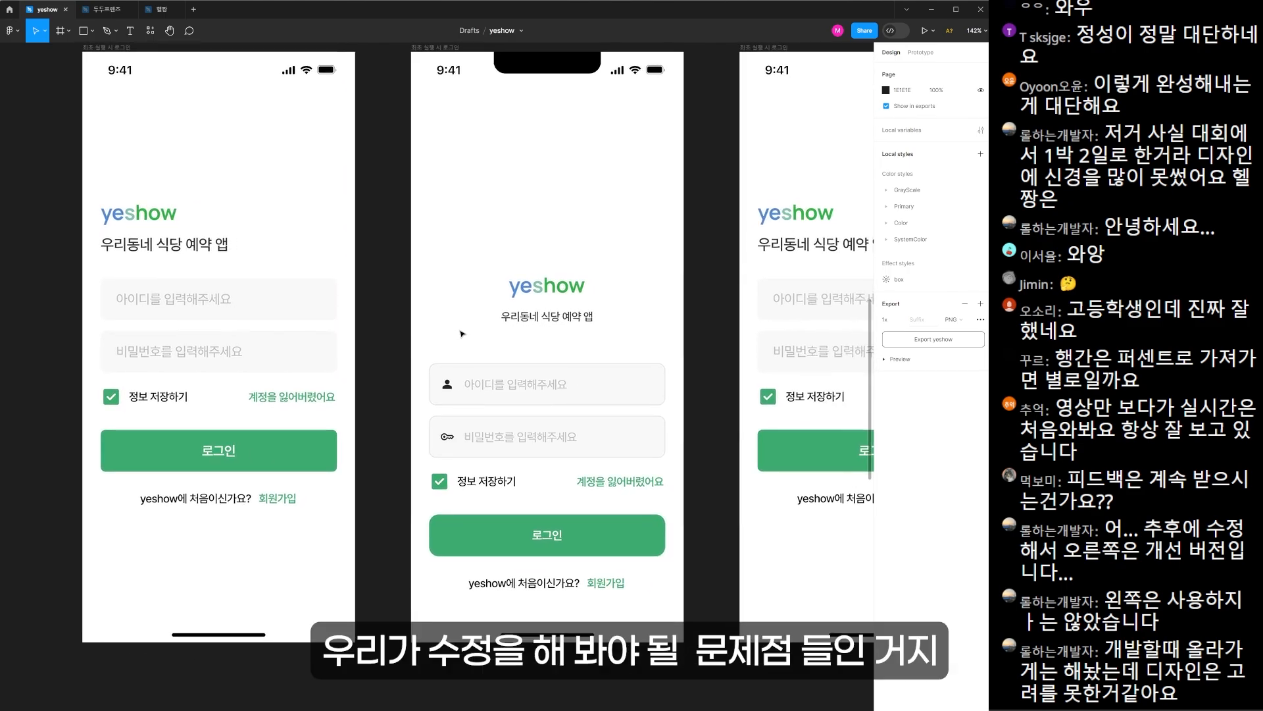
pyautogui.scroll(10, 469, 419)
pyautogui.click(353, 232)
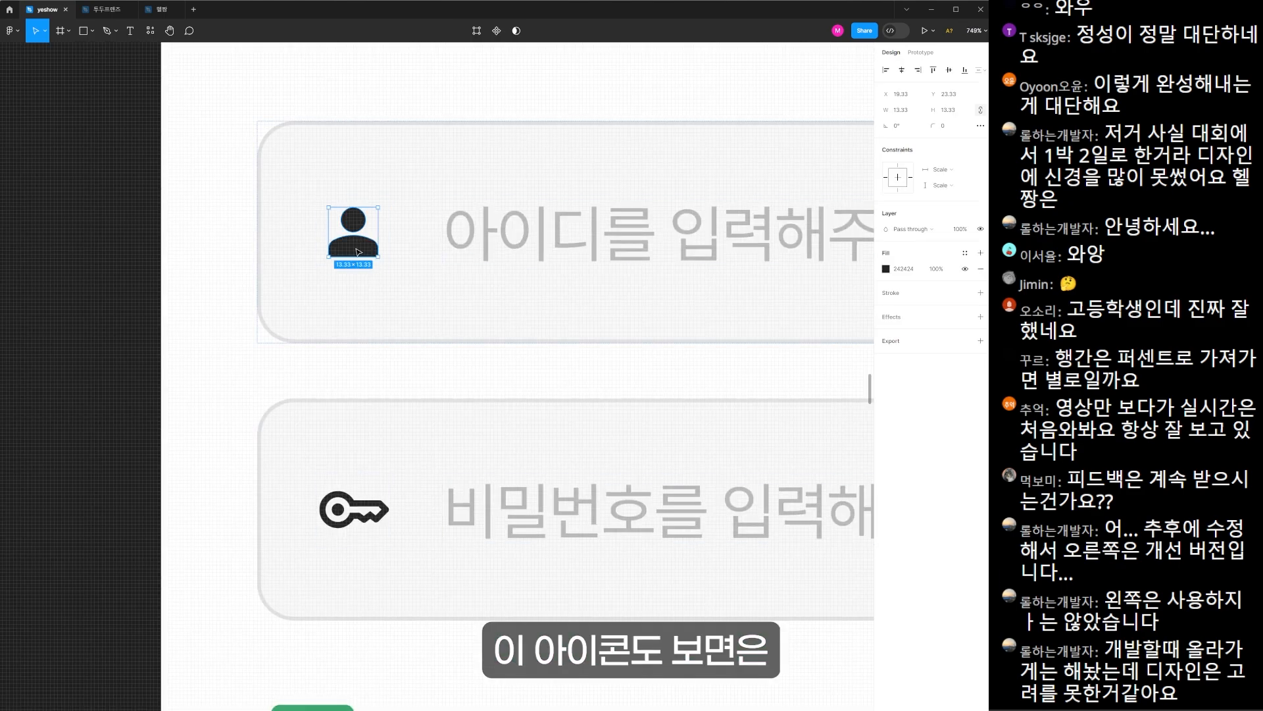
pyautogui.scroll(-3, 291, 450)
pyautogui.hscroll(-4, 291, 450)
pyautogui.click(257, 421)
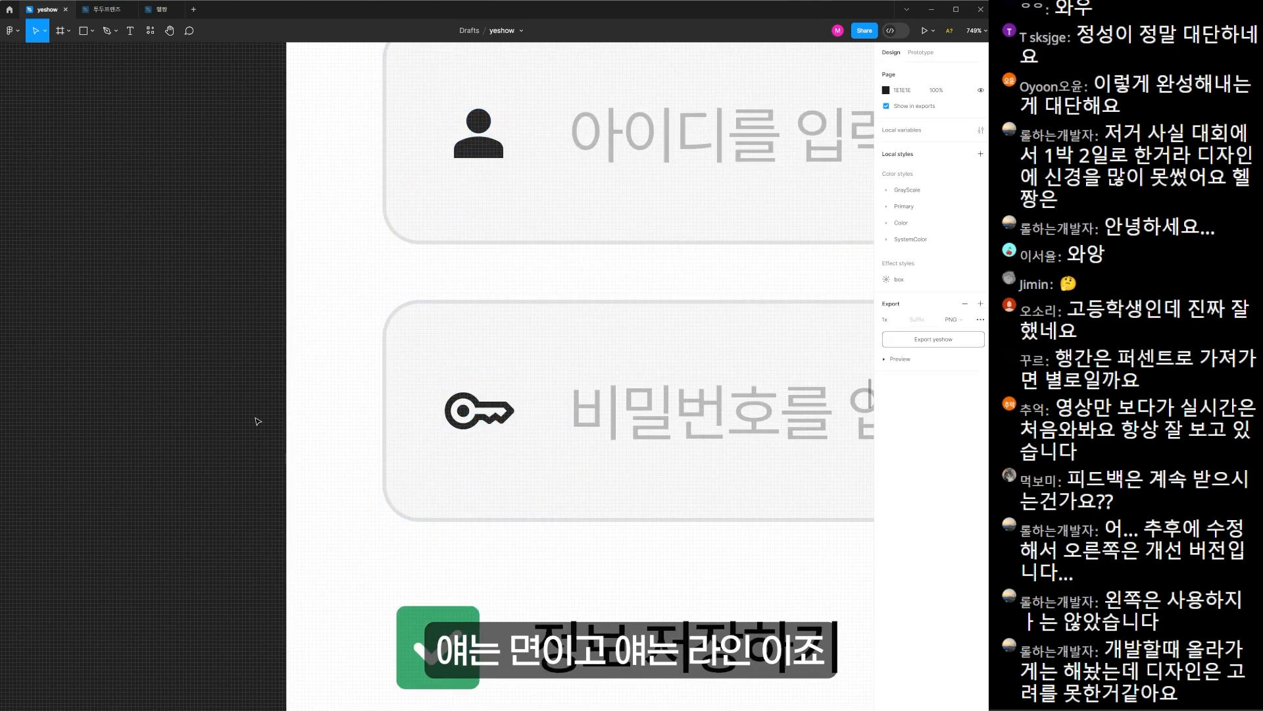
pyautogui.scroll(2, 347, 408)
pyautogui.hscroll(2, 347, 408)
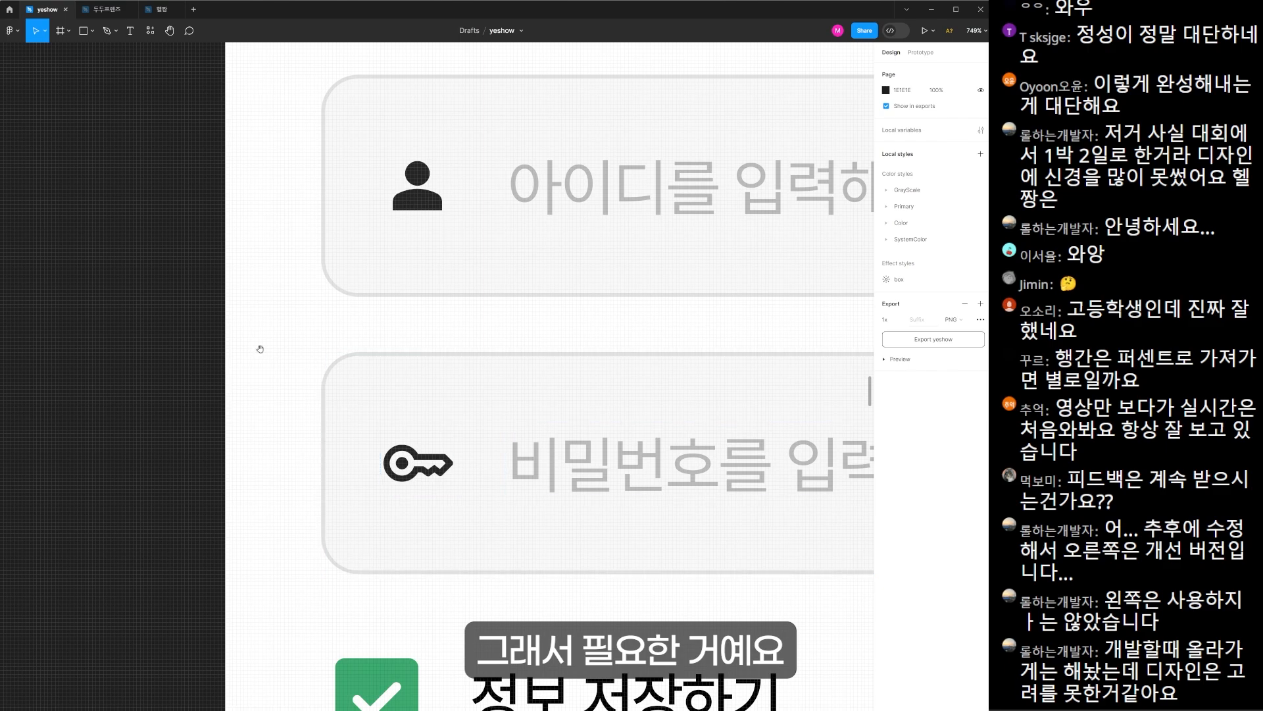
# - Copy the logo and tagline from the left-aligned login screen and paste them as the only content of the third screen
pyautogui.scroll(-2, 262, 339)
pyautogui.moveTo(636, 512); pyautogui.dragTo(501, 302)
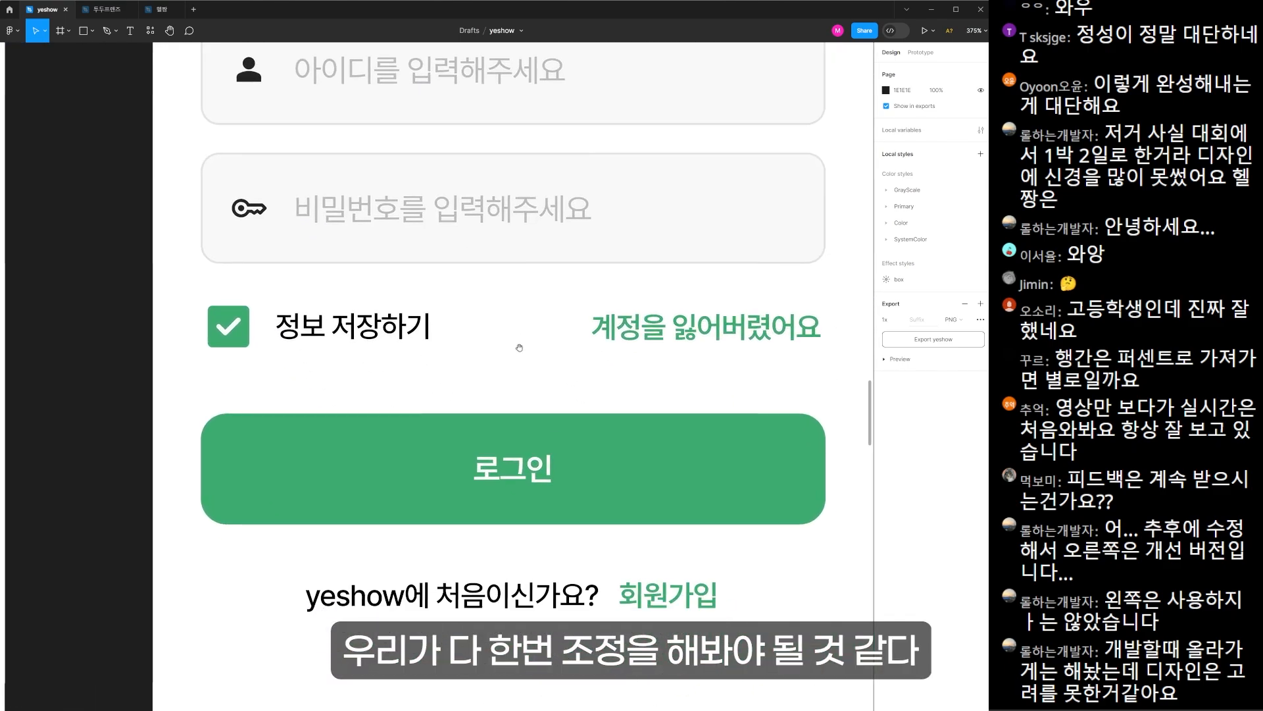
pyautogui.scroll(-2, 540, 358)
pyautogui.moveTo(489, 356); pyautogui.dragTo(742, 617)
pyautogui.click(241, 252)
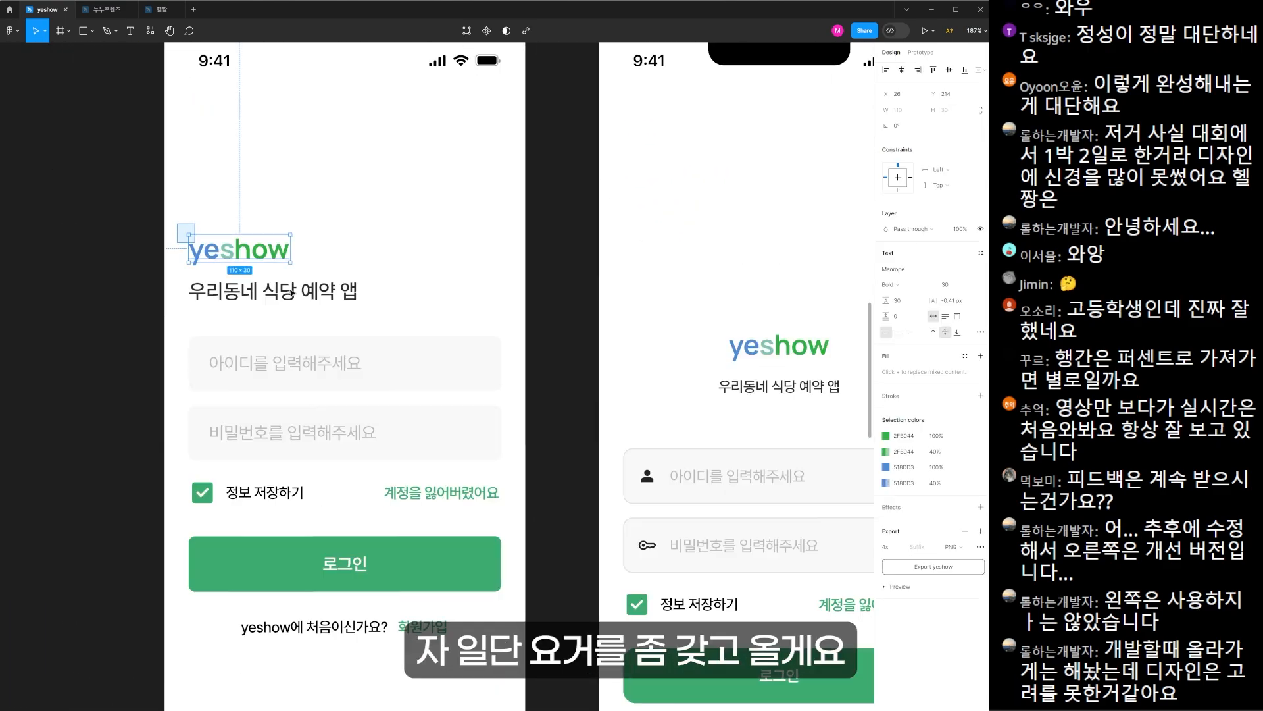
pyautogui.keyDown('shift'); pyautogui.click(275, 290); pyautogui.keyUp('shift')
pyautogui.moveTo(809, 250); pyautogui.dragTo(477, 257)
pyautogui.moveTo(811, 246); pyautogui.dragTo(476, 259)
pyautogui.click(483, 248)
pyautogui.hotkey('ctrl', 'v')
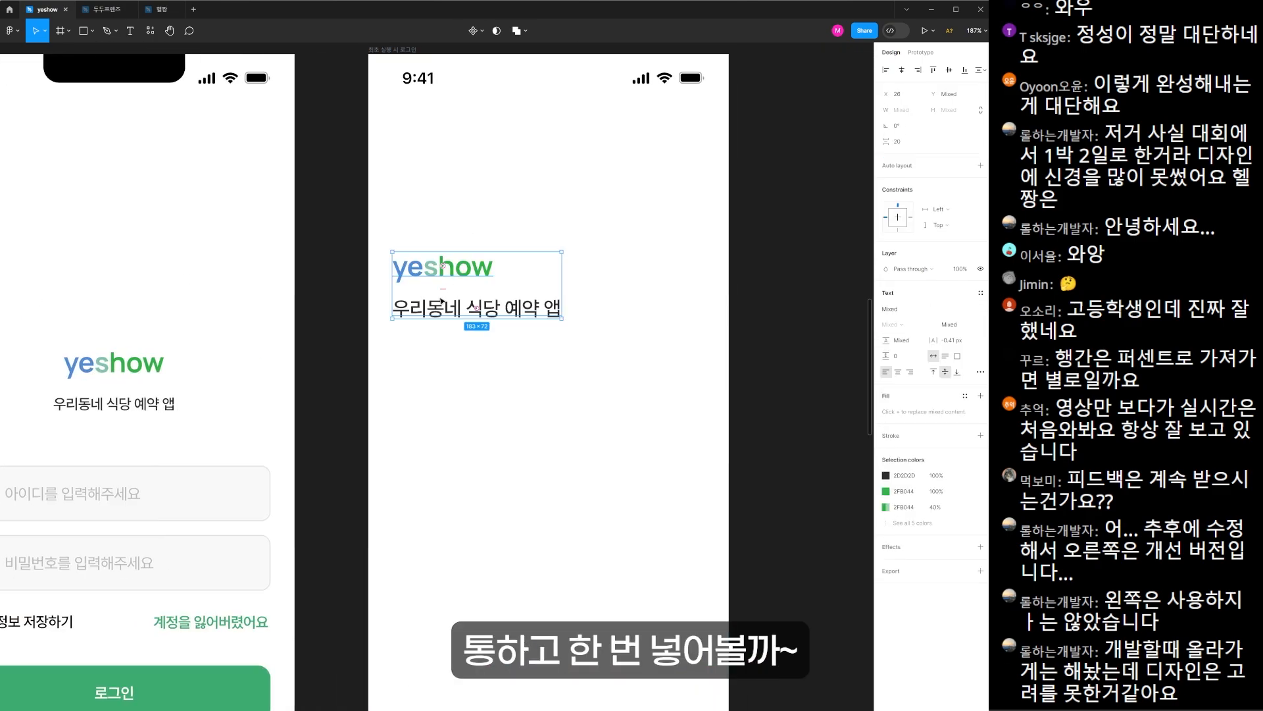
# - Show the rulers and set the pasted tagline to font size 16, letter spacing -2.5% and line height 24
pyautogui.hotkey('shift', 'r')
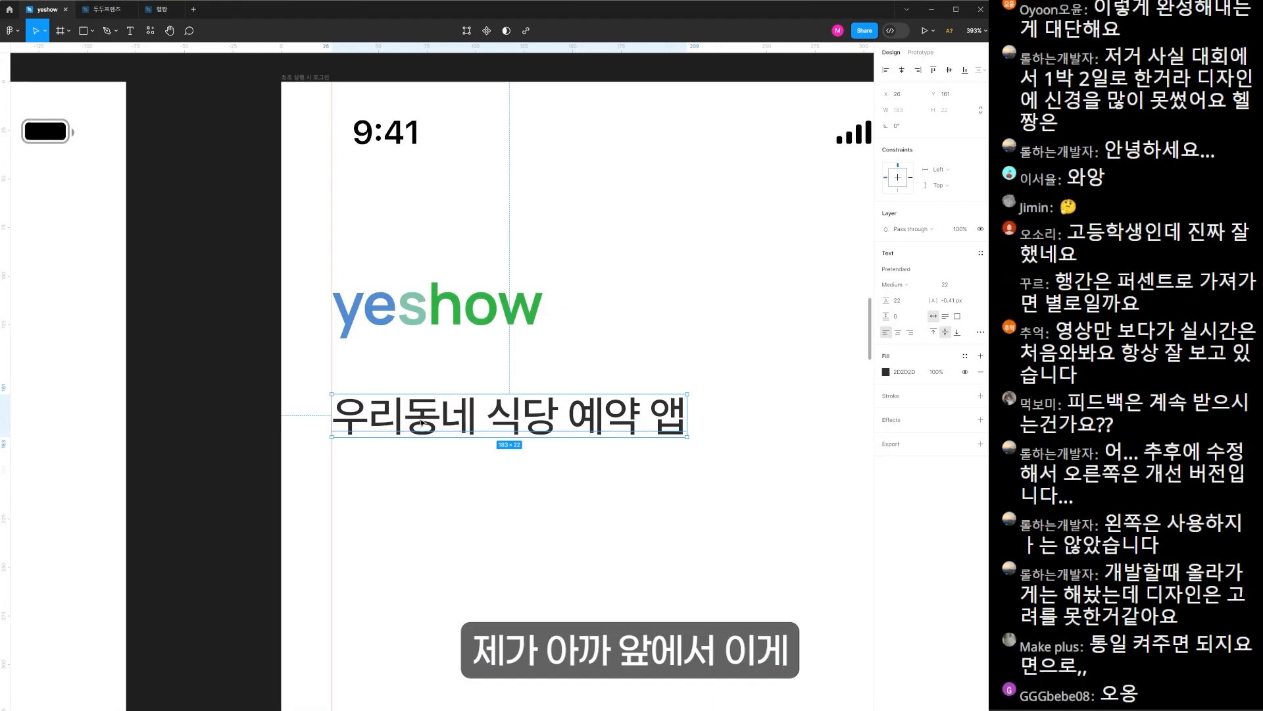
pyautogui.moveTo(422, 425); pyautogui.dragTo(429, 412)
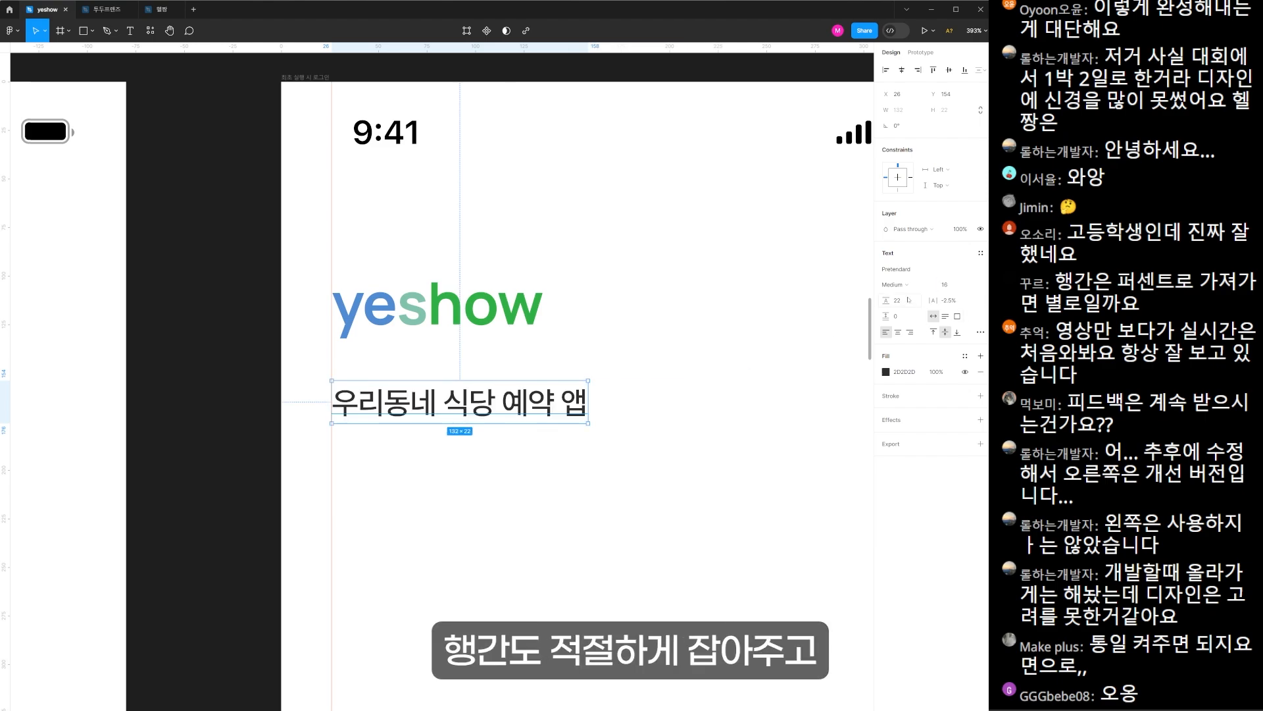
pyautogui.click(899, 302)
pyautogui.write('24')
pyautogui.press('Return')
# - Tighten the gap between logo and tagline, and raise both so the tagline sits at Y 133
pyautogui.hotkey('shift', 'Up')
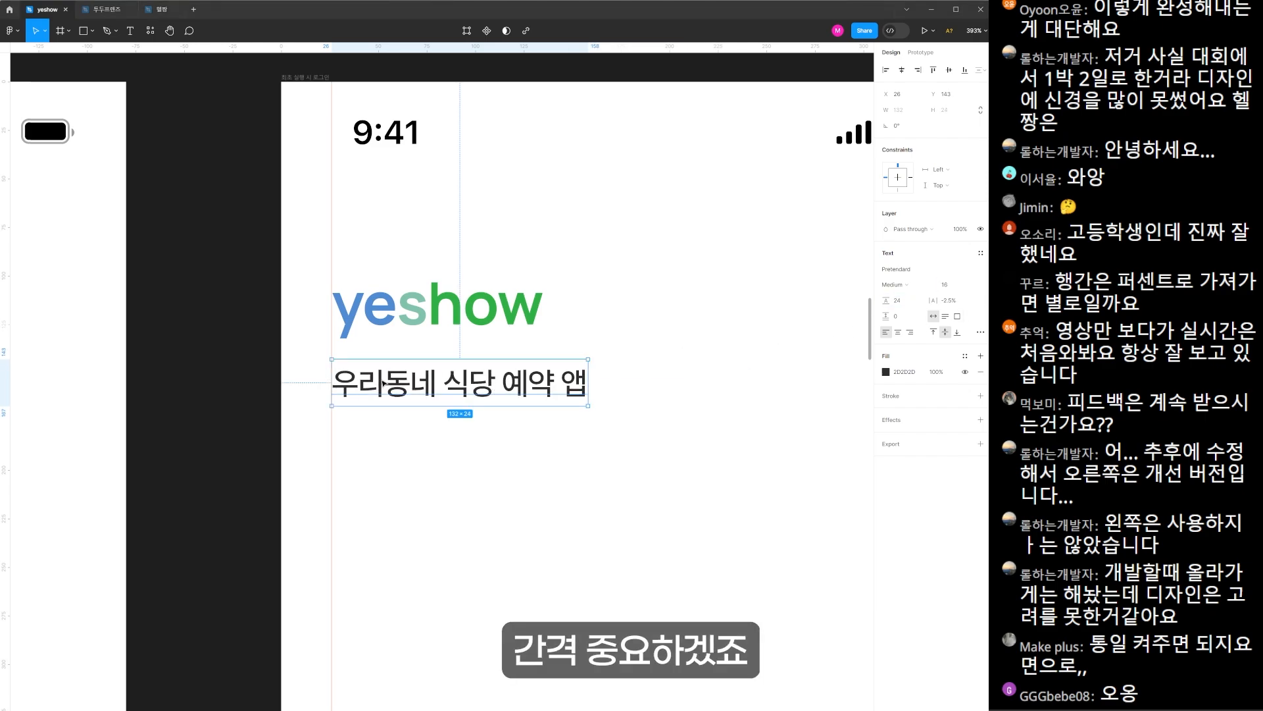
pyautogui.press('Down')
pyautogui.press('Down')
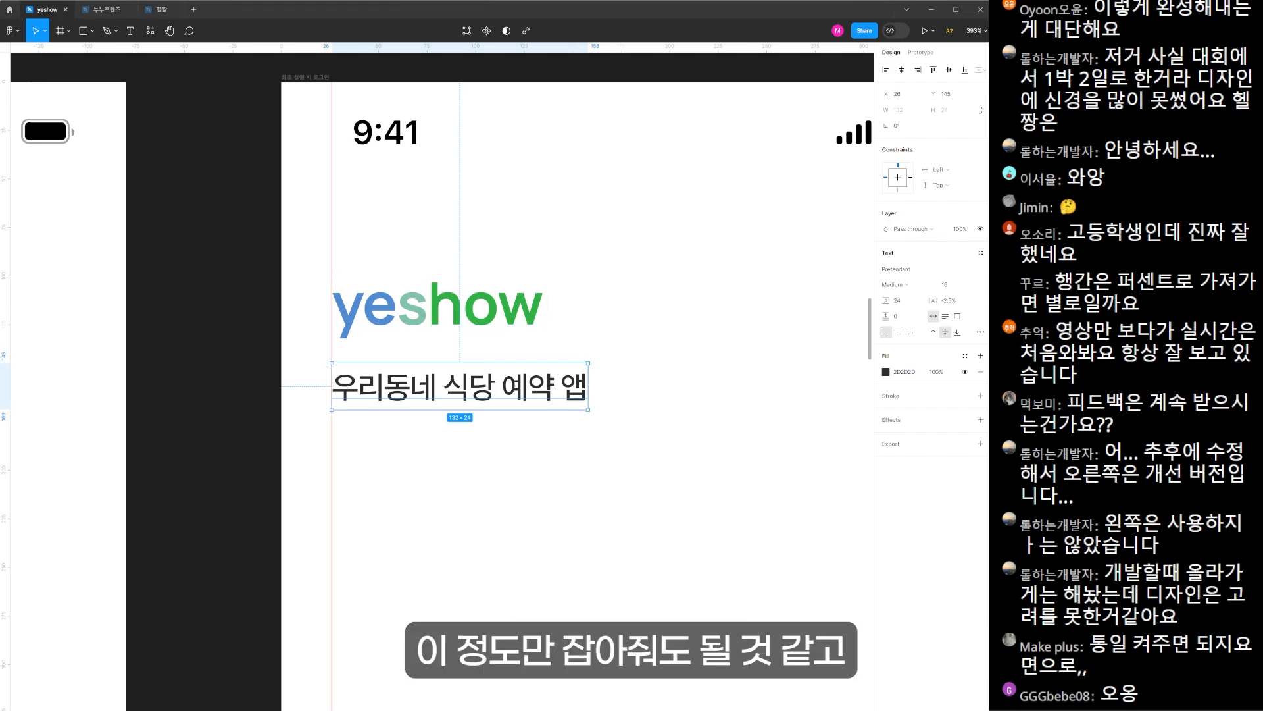
pyautogui.moveTo(625, 454); pyautogui.dragTo(619, 447)
pyautogui.moveTo(618, 447); pyautogui.dragTo(439, 252)
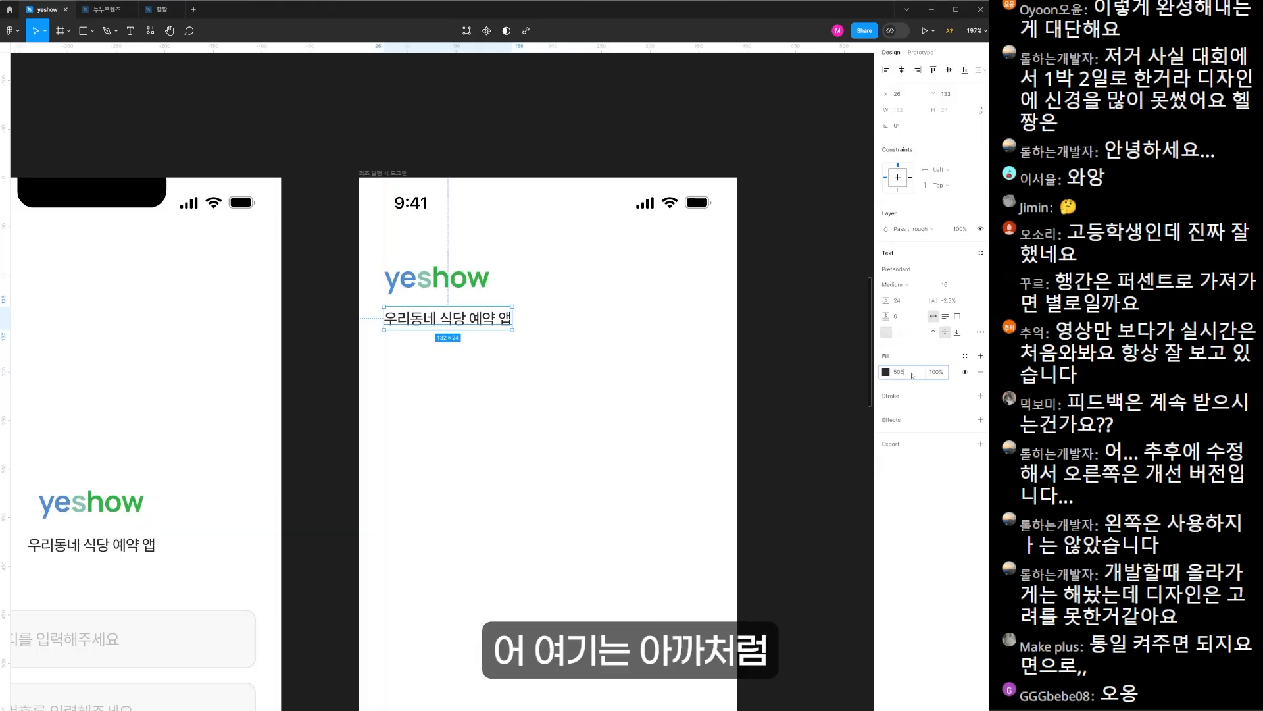
# - Compare the tagline in near-black 111111 with grey, and set its fill colour to 505050
pyautogui.click(784, 358)
pyautogui.moveTo(513, 384); pyautogui.dragTo(591, 349)
pyautogui.click(510, 278)
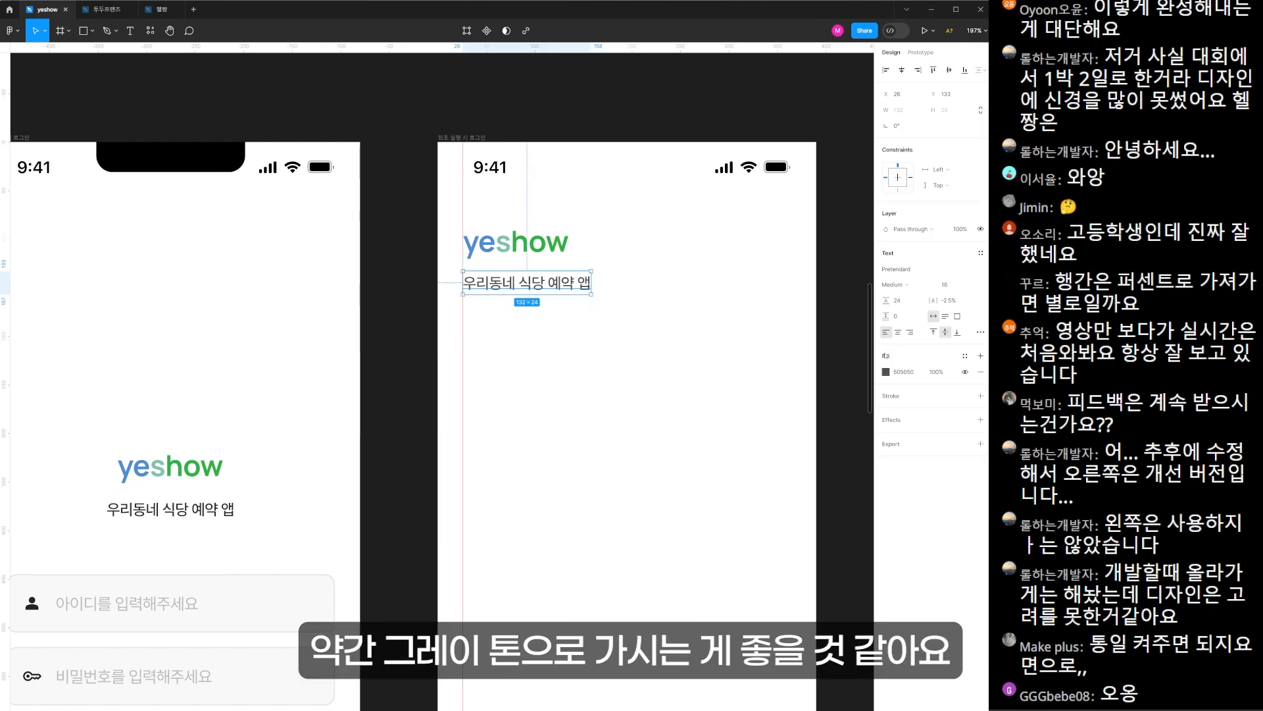
pyautogui.click(586, 271)
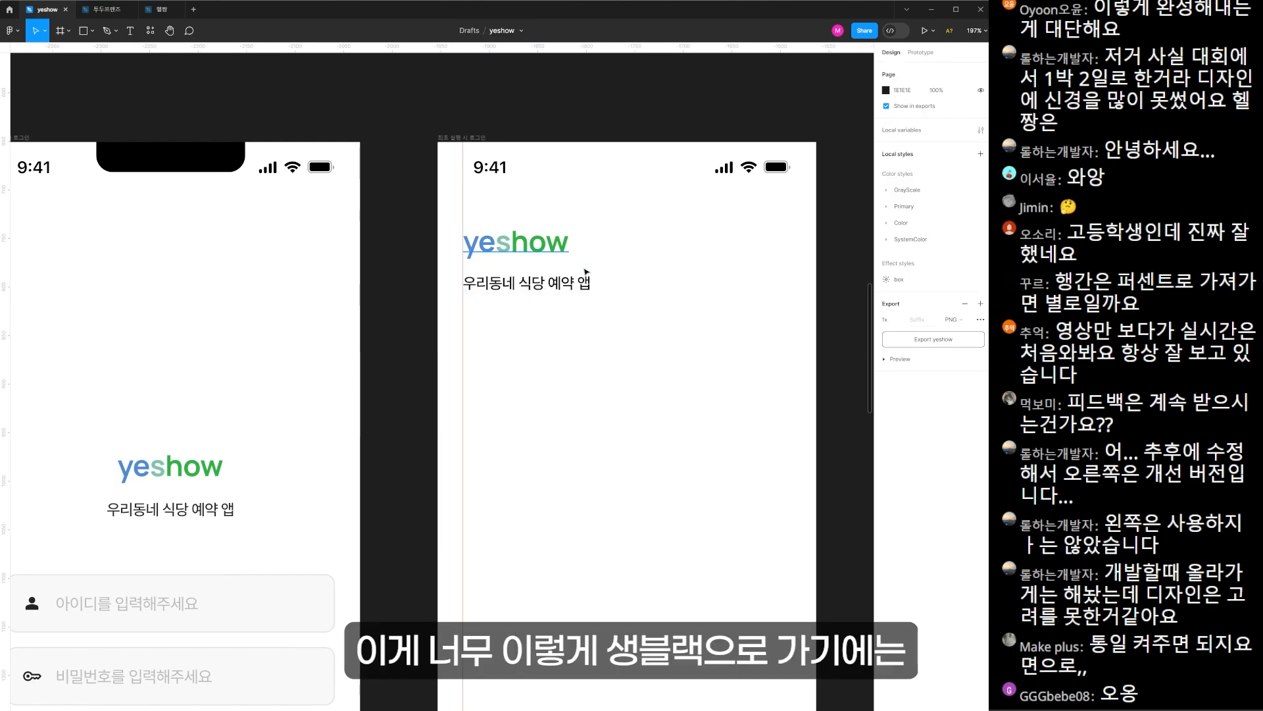
pyautogui.click(583, 280)
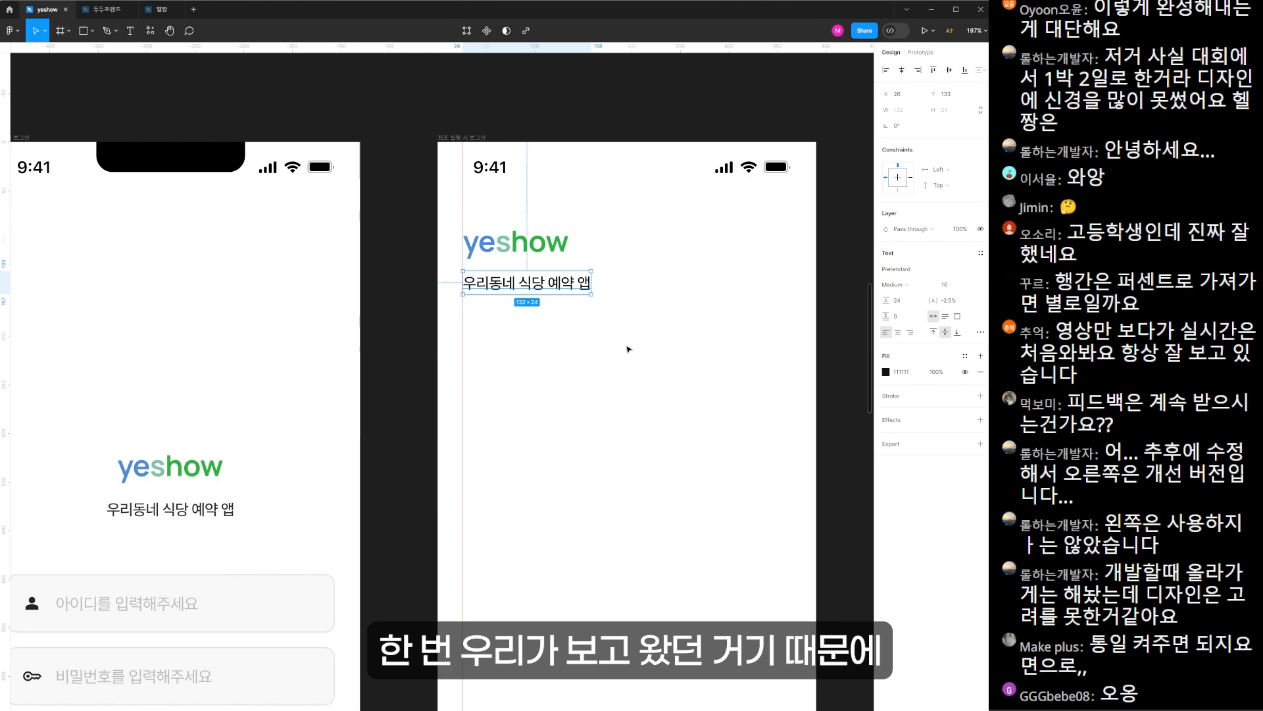
pyautogui.click(921, 378)
pyautogui.write('505050')
pyautogui.press('Return')
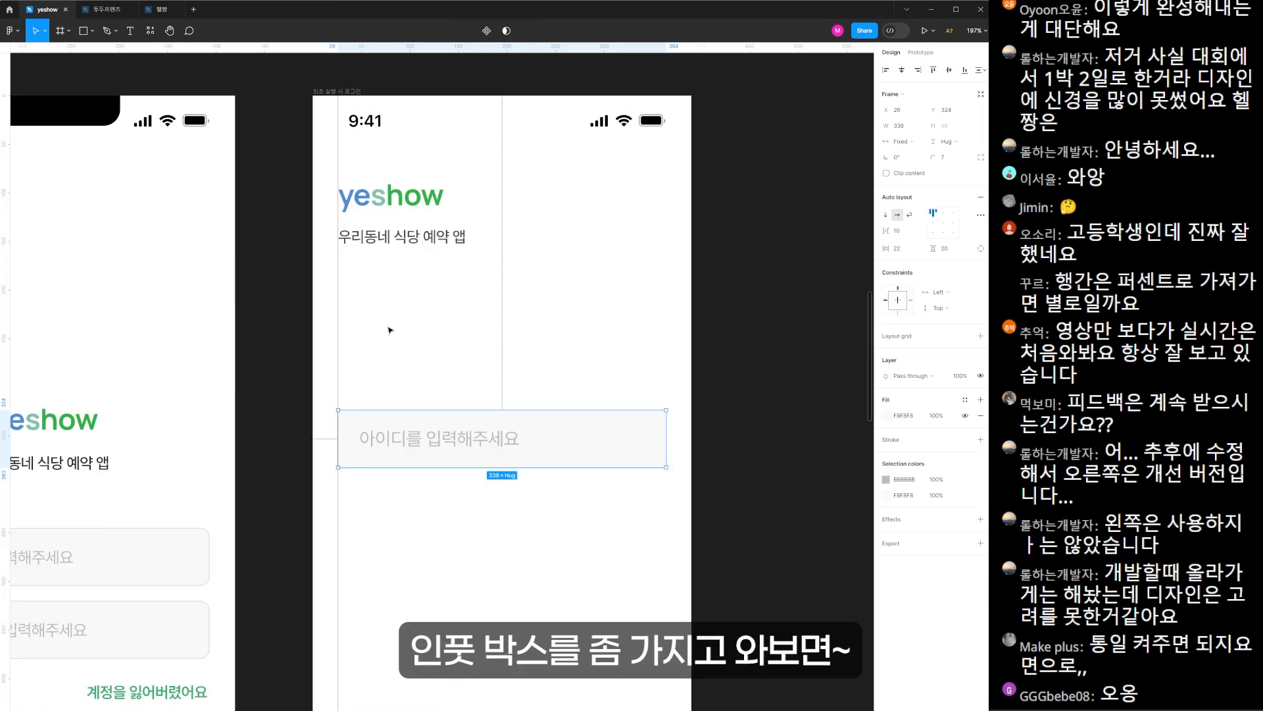
# - Move the pasted ID input box to Y 282 and add a 332 × 56 rectangle between it and the tagline
pyautogui.moveTo(409, 442); pyautogui.dragTo(421, 346)
pyautogui.scroll(5, 374, 352)
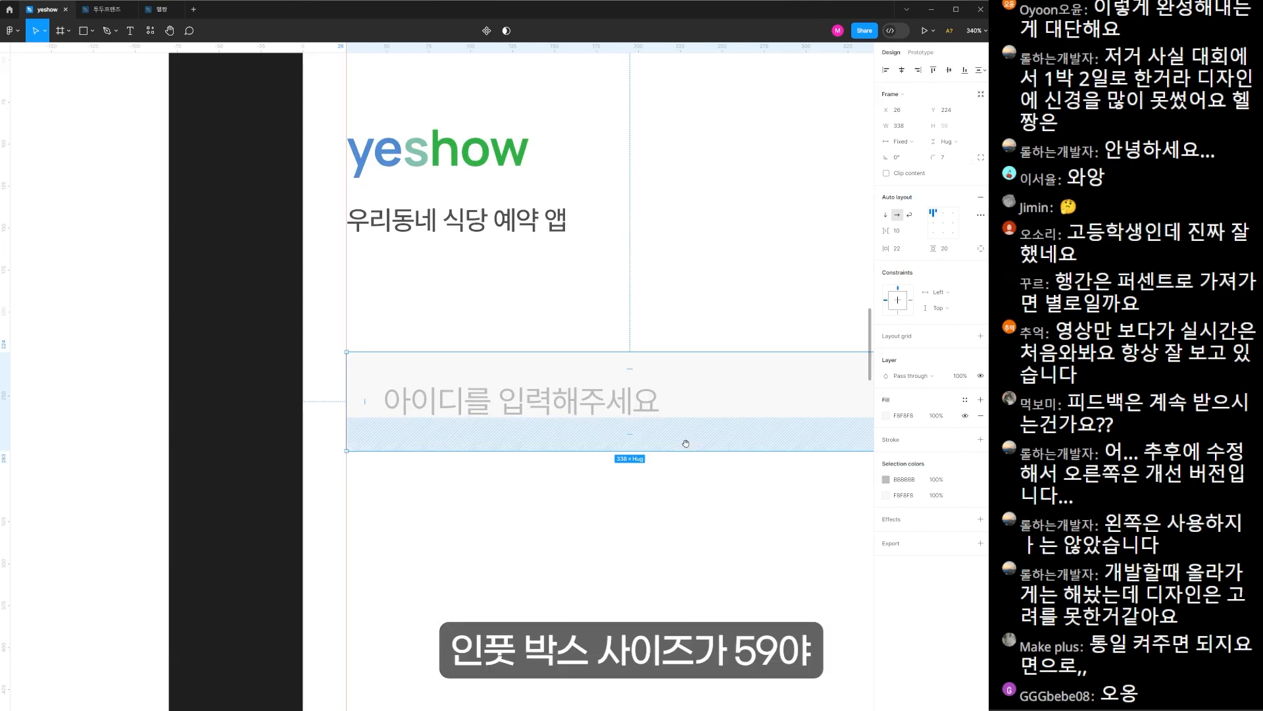
pyautogui.hscroll(2, 658, 460)
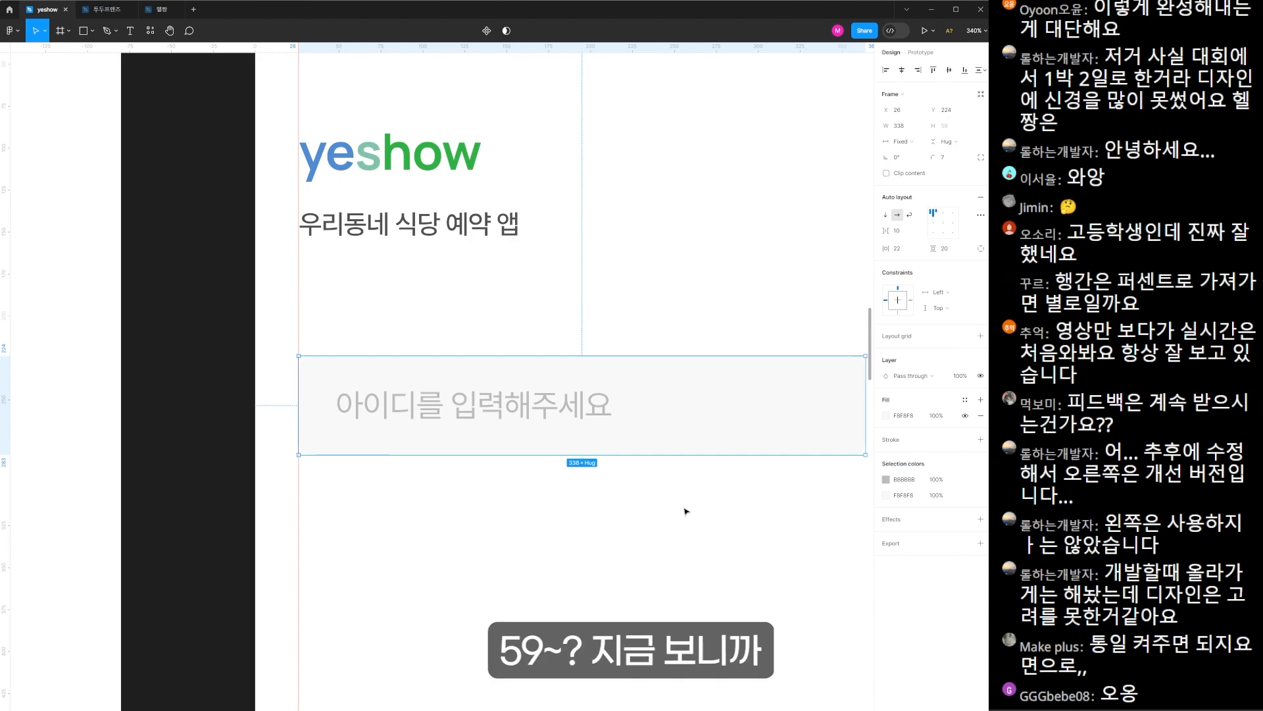
pyautogui.moveTo(436, 310); pyautogui.dragTo(439, 407)
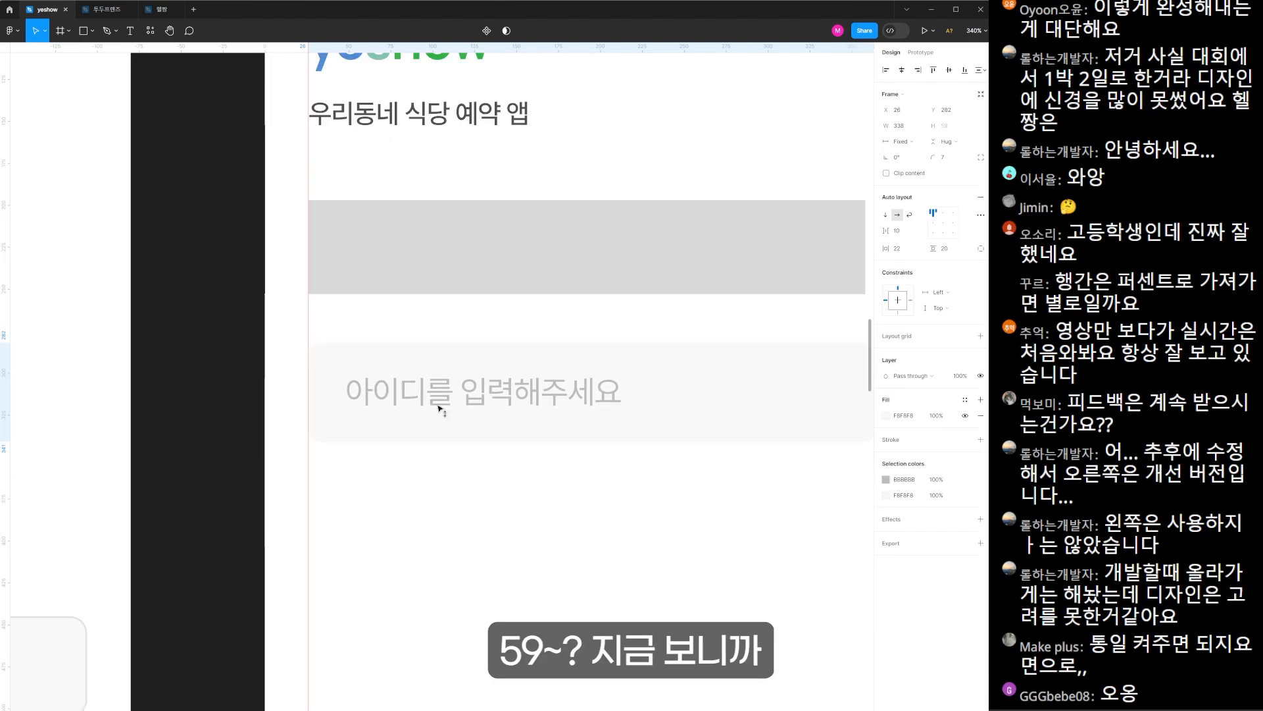
pyautogui.hscroll(1, 473, 419)
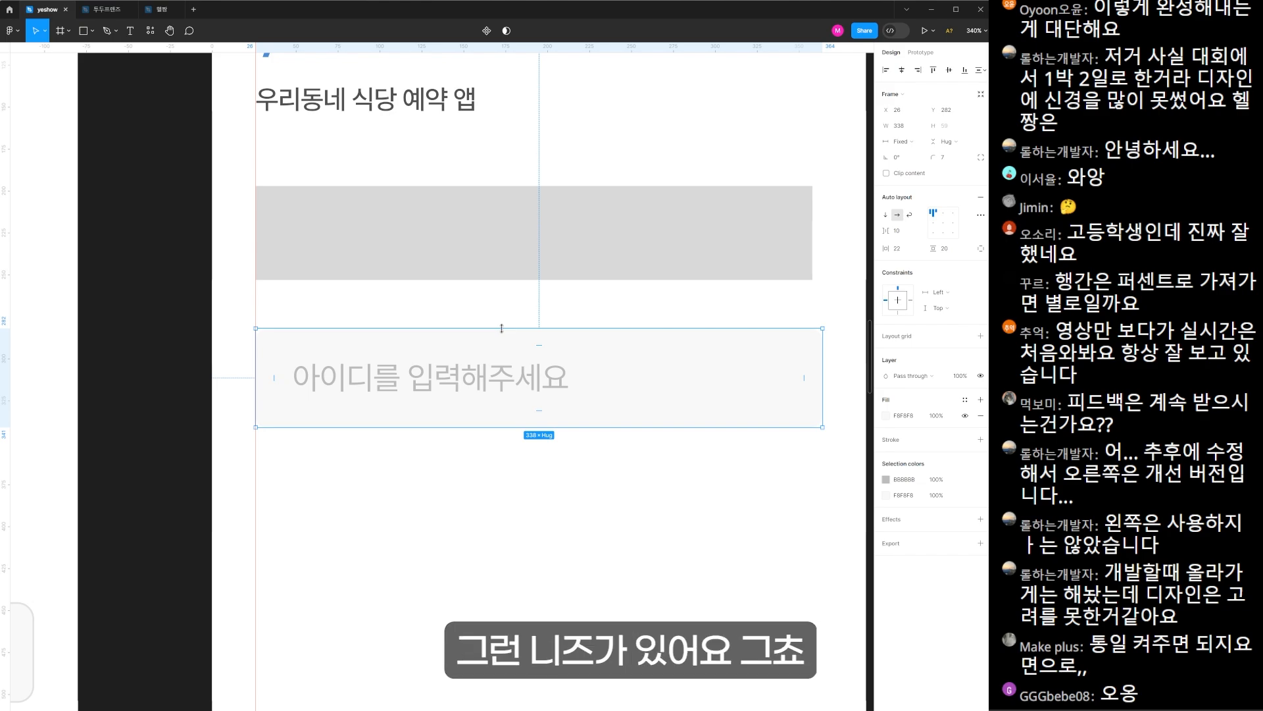
# - Compare the grey rectangle with the original input box, and give the rectangle a corner radius of 8 and the fill F8F8FA
pyautogui.click(349, 256)
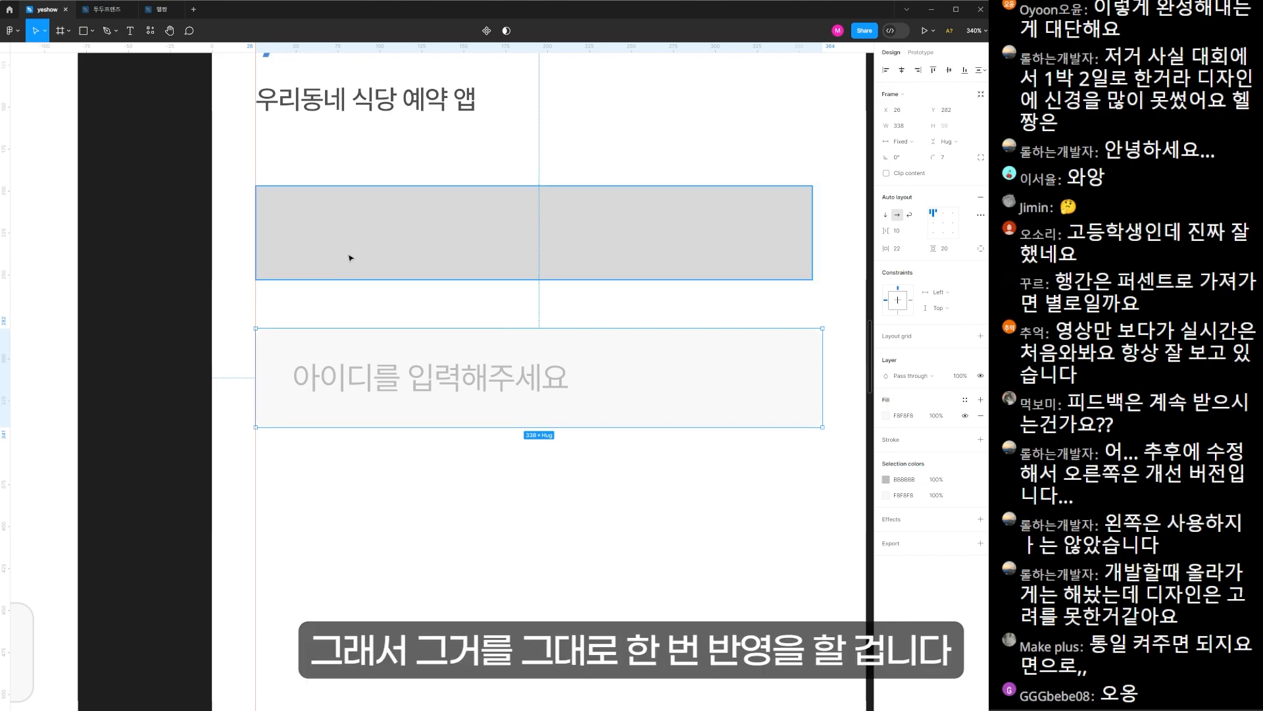
pyautogui.moveTo(373, 295); pyautogui.dragTo(472, 343)
pyautogui.hscroll(3, 481, 309)
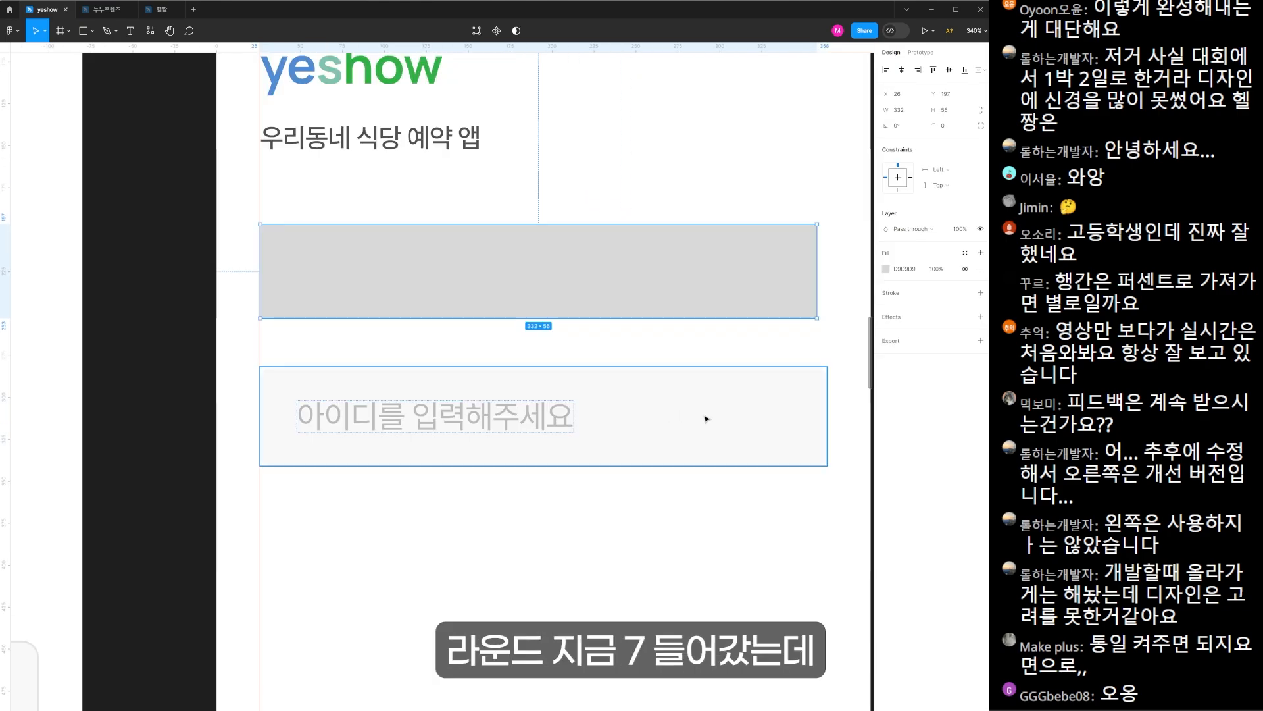
pyautogui.click(783, 417)
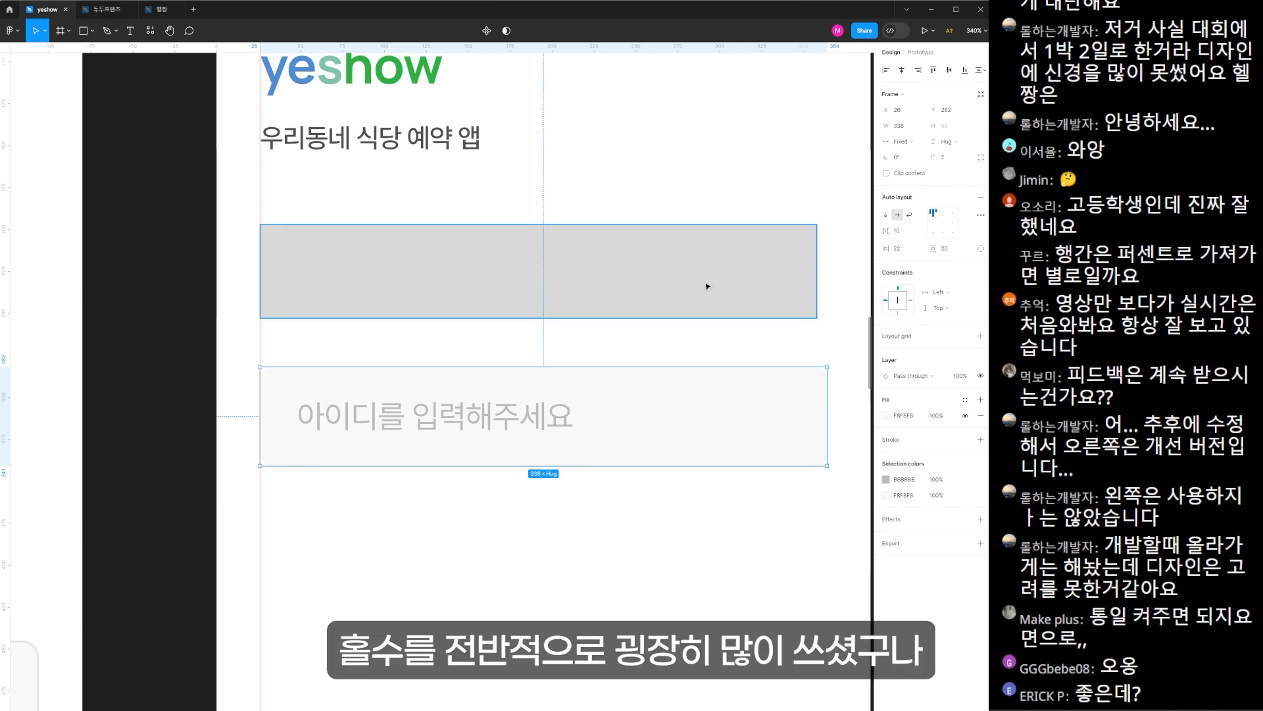
pyautogui.click(708, 286)
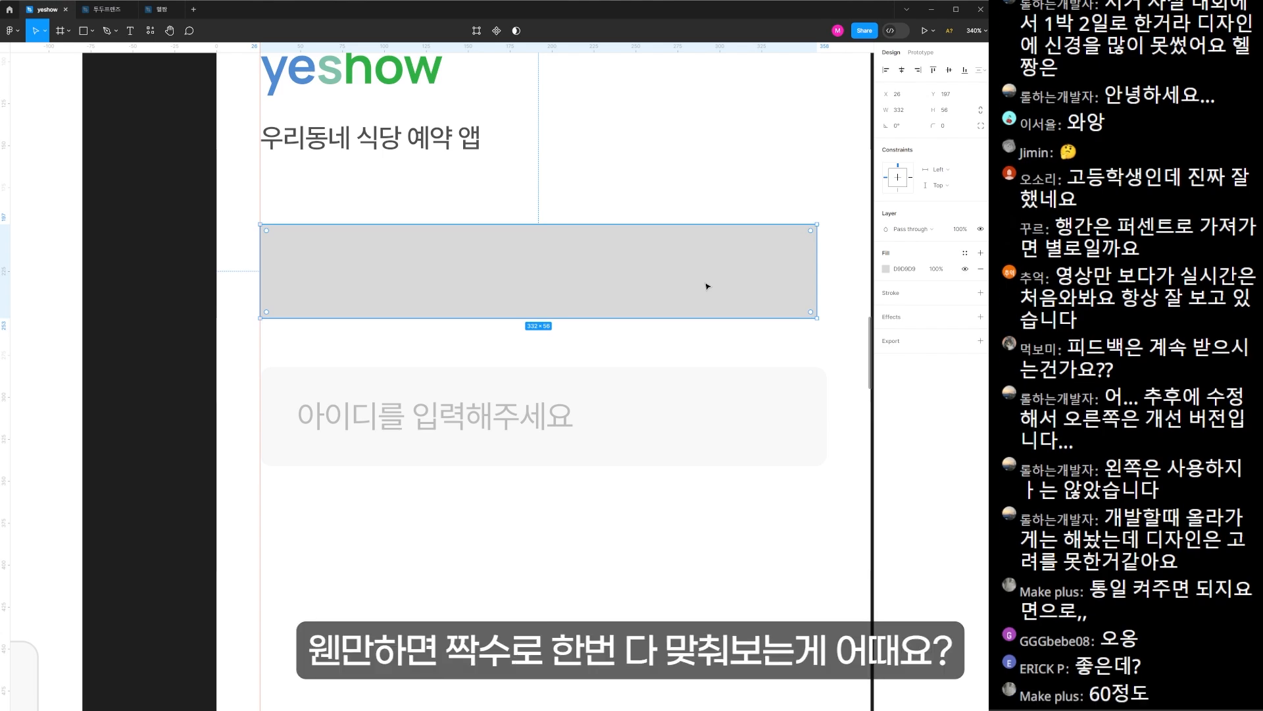
pyautogui.click(947, 126)
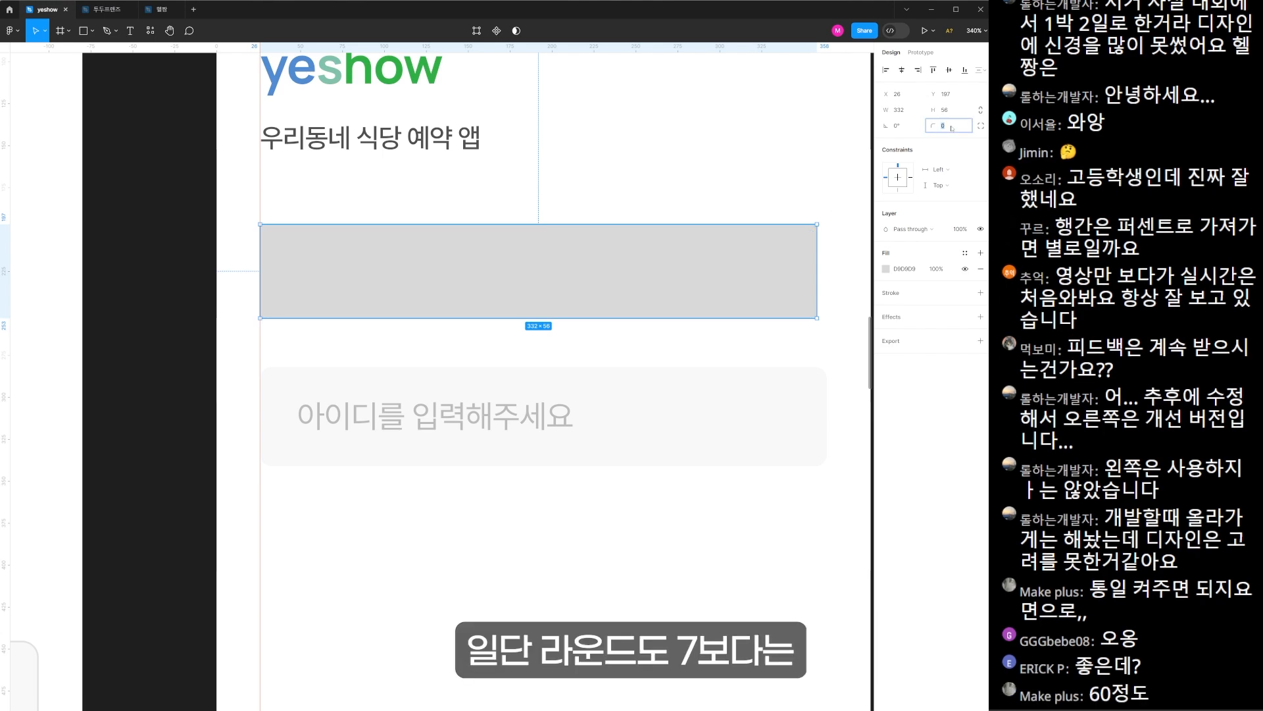
pyautogui.write('8')
pyautogui.press('Return')
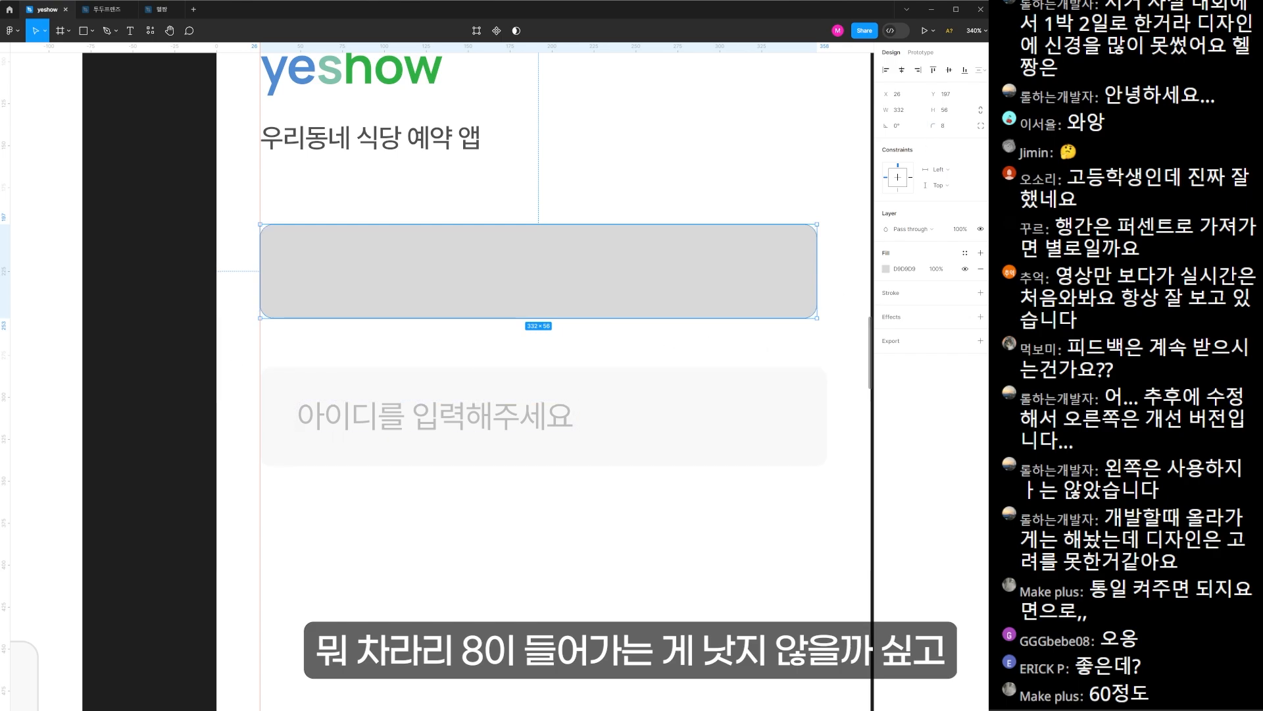
pyautogui.click(903, 269)
pyautogui.write('F8F8FA')
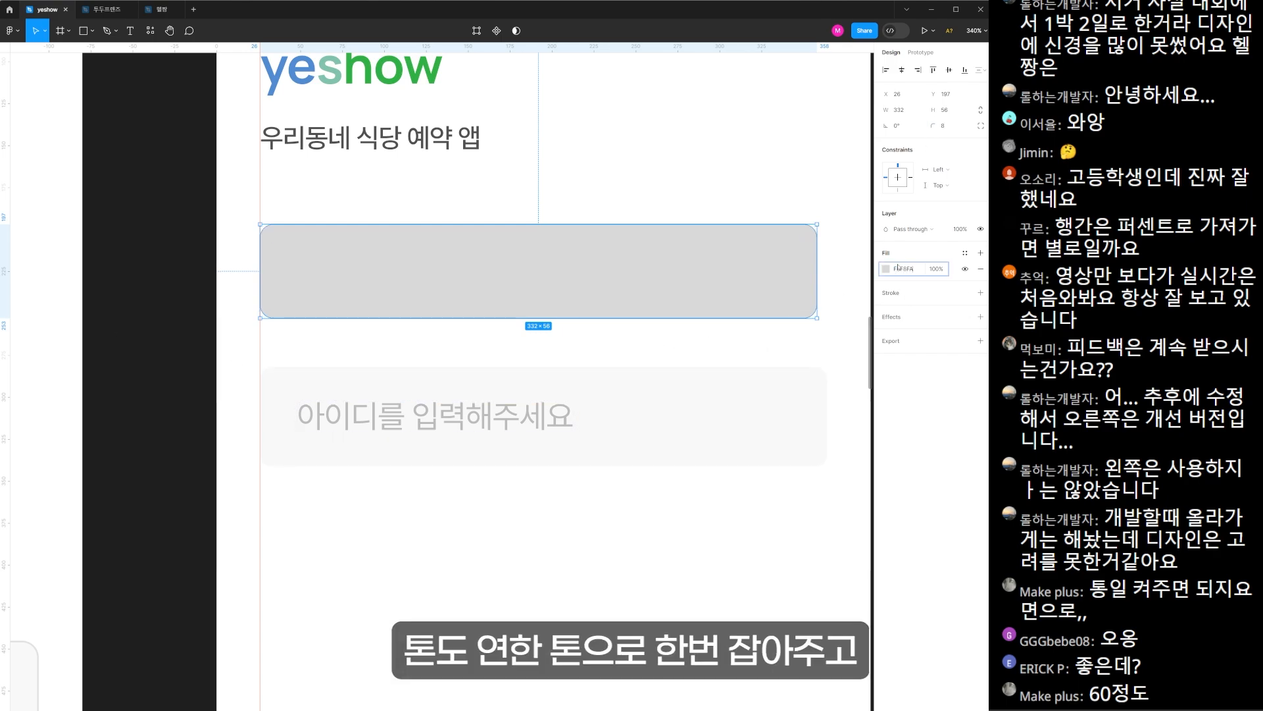
pyautogui.press('Return')
# - Copy the ID placeholder text into the new input box and set the copy's font size to 16
pyautogui.click(604, 359)
pyautogui.moveTo(497, 345); pyautogui.dragTo(566, 346)
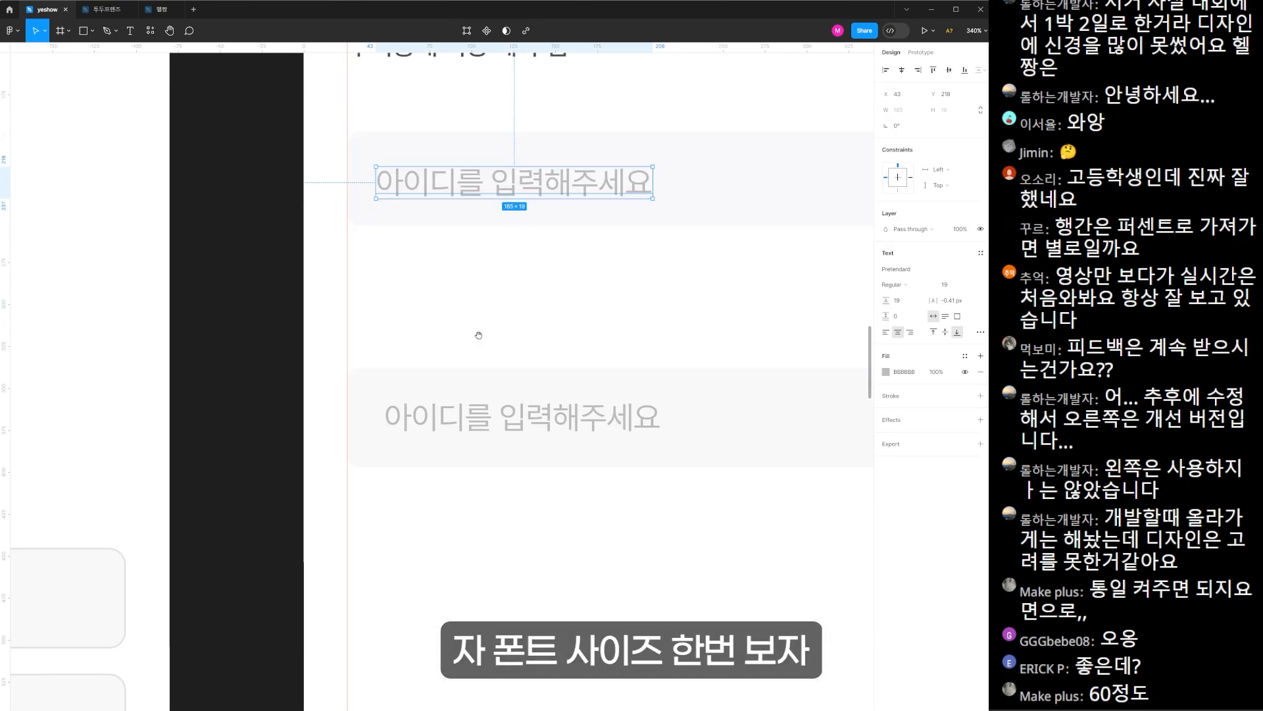
pyautogui.click(480, 335)
pyautogui.press('z')
pyautogui.moveTo(223, 253); pyautogui.dragTo(799, 593)
pyautogui.scroll(-3, 535, 466)
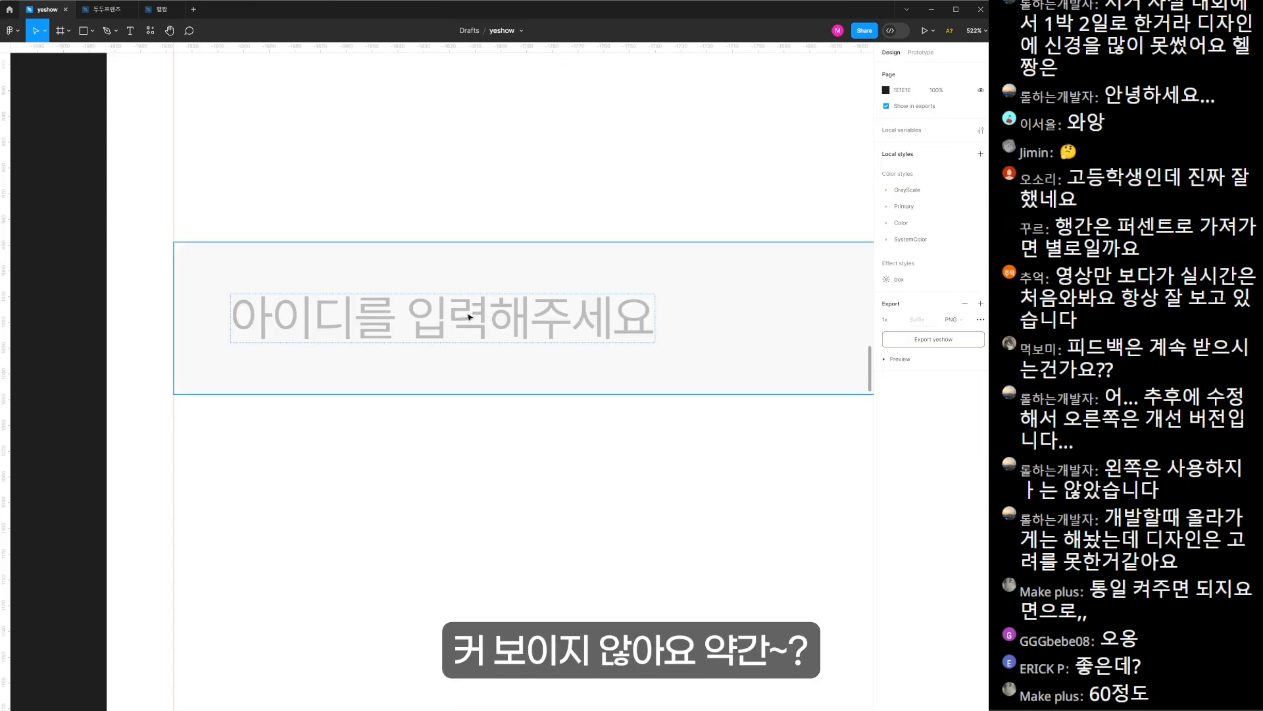
pyautogui.keyDown('ctrl'); pyautogui.click(550, 334); pyautogui.keyUp('ctrl')
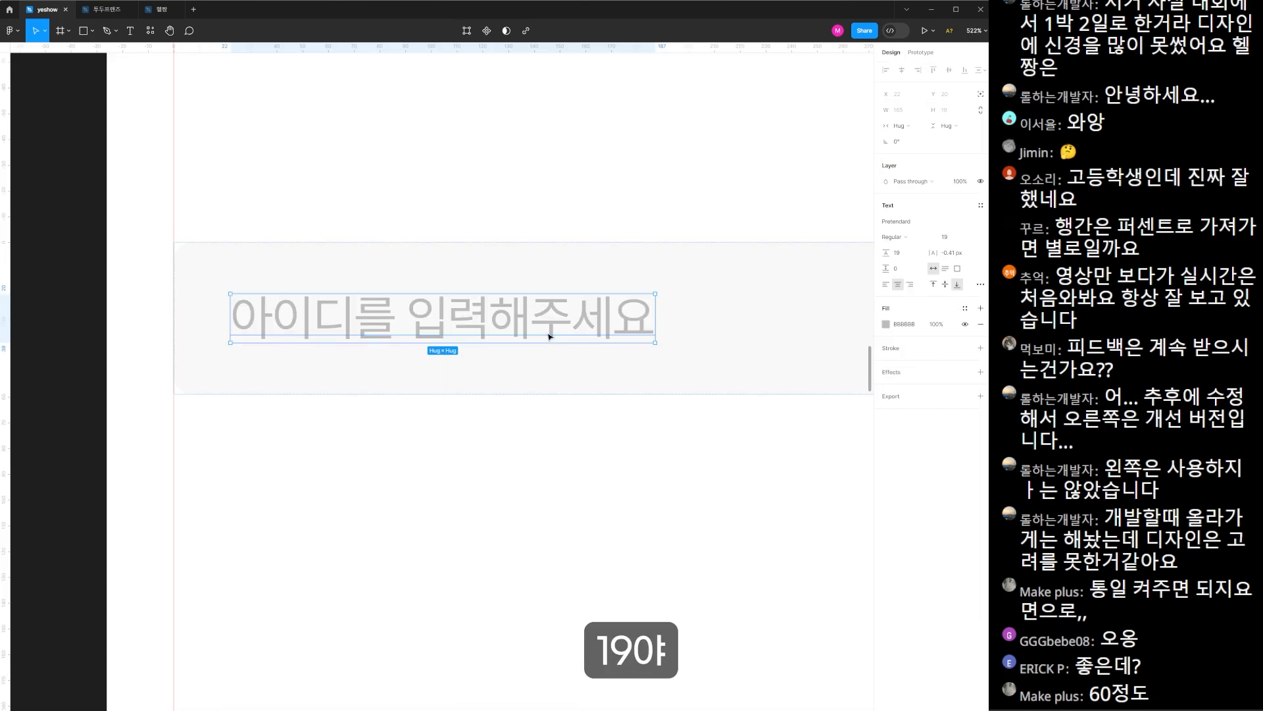
pyautogui.keyDown('ctrl'); pyautogui.click(541, 380); pyautogui.keyUp('ctrl')
pyautogui.write('16')
pyautogui.press('Return')
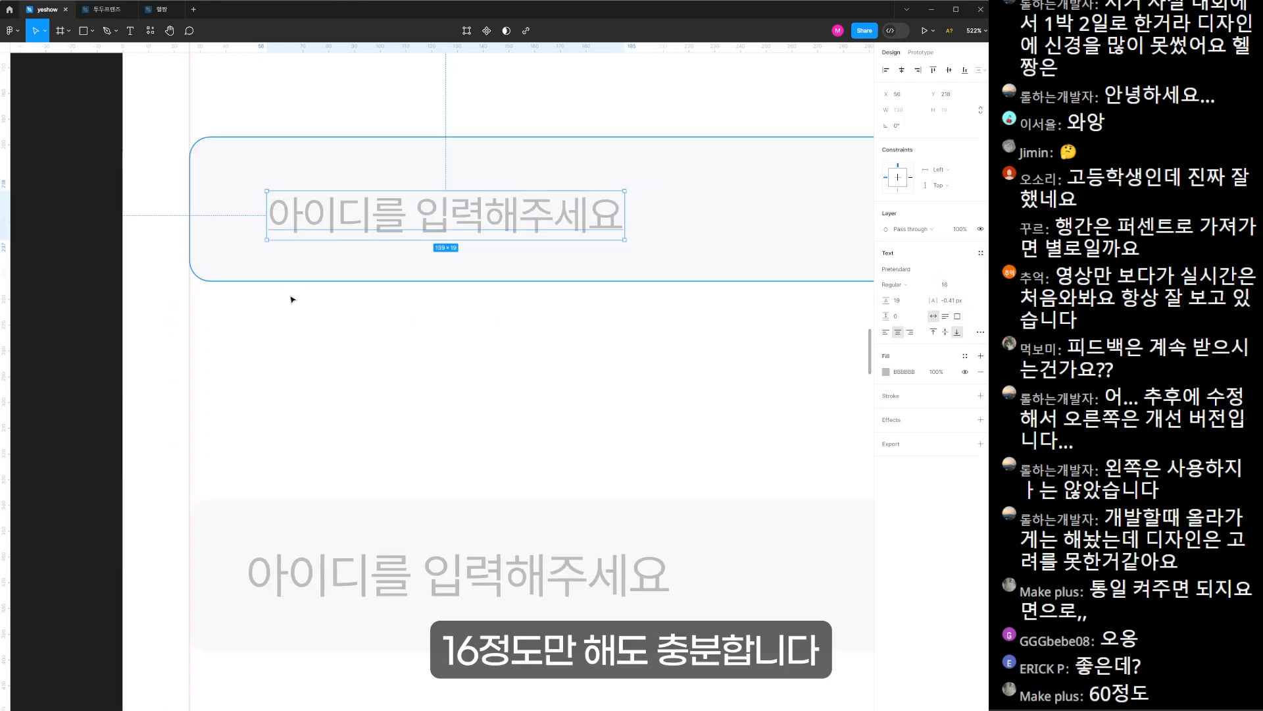
# - Reposition the placeholder text inside the new input box at X 44, Y 216
pyautogui.moveTo(290, 298); pyautogui.dragTo(510, 327)
pyautogui.press('z')
pyautogui.moveTo(243, 127); pyautogui.dragTo(763, 423)
pyautogui.moveTo(453, 324); pyautogui.dragTo(397, 315)
pyautogui.moveTo(485, 276); pyautogui.dragTo(518, 290)
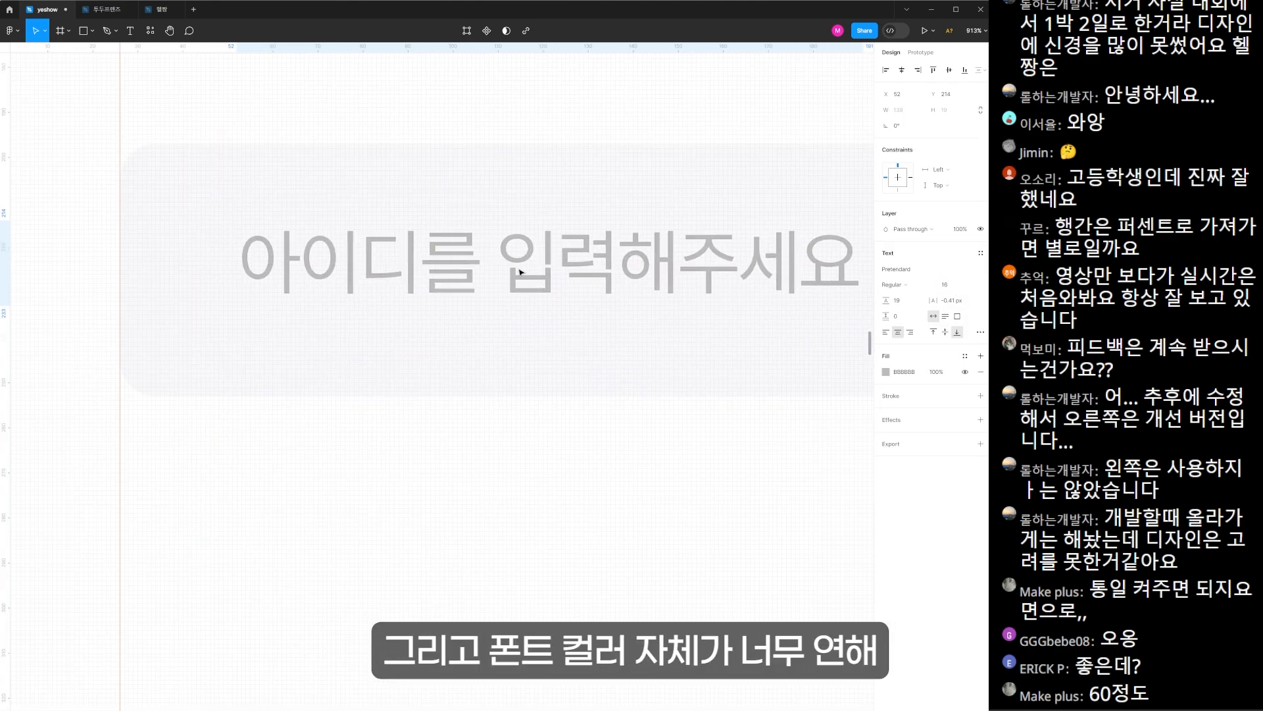
pyautogui.hotkey('ctrl', 'z')
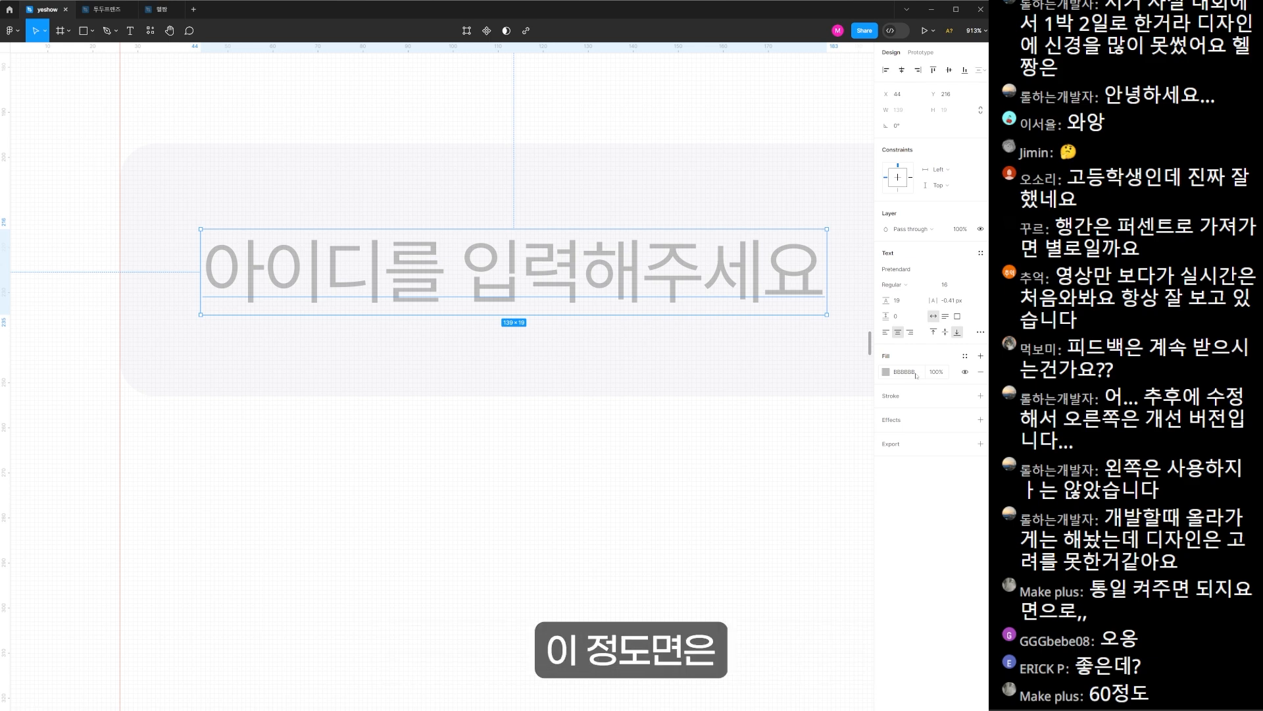
# - Darken the new box's placeholder text by setting its fill colour to 999999
pyautogui.click(917, 372)
pyautogui.write('99')
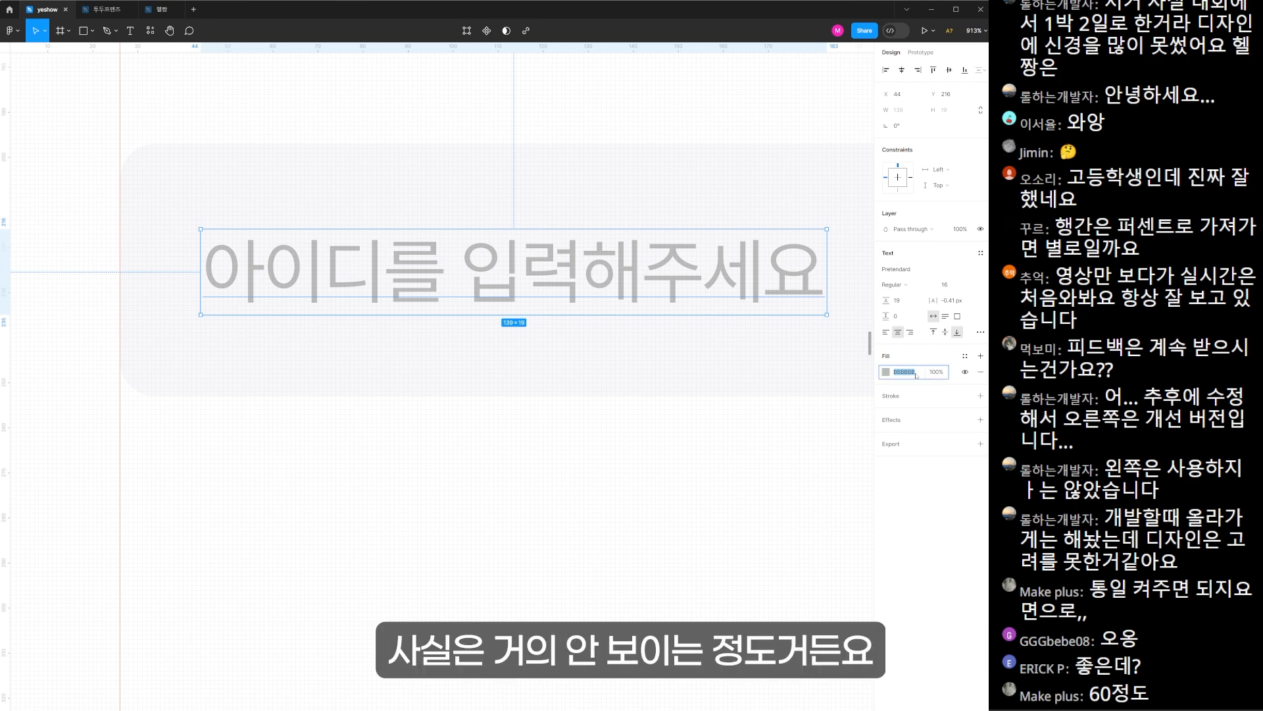
pyautogui.write('9')
pyautogui.press('Return')
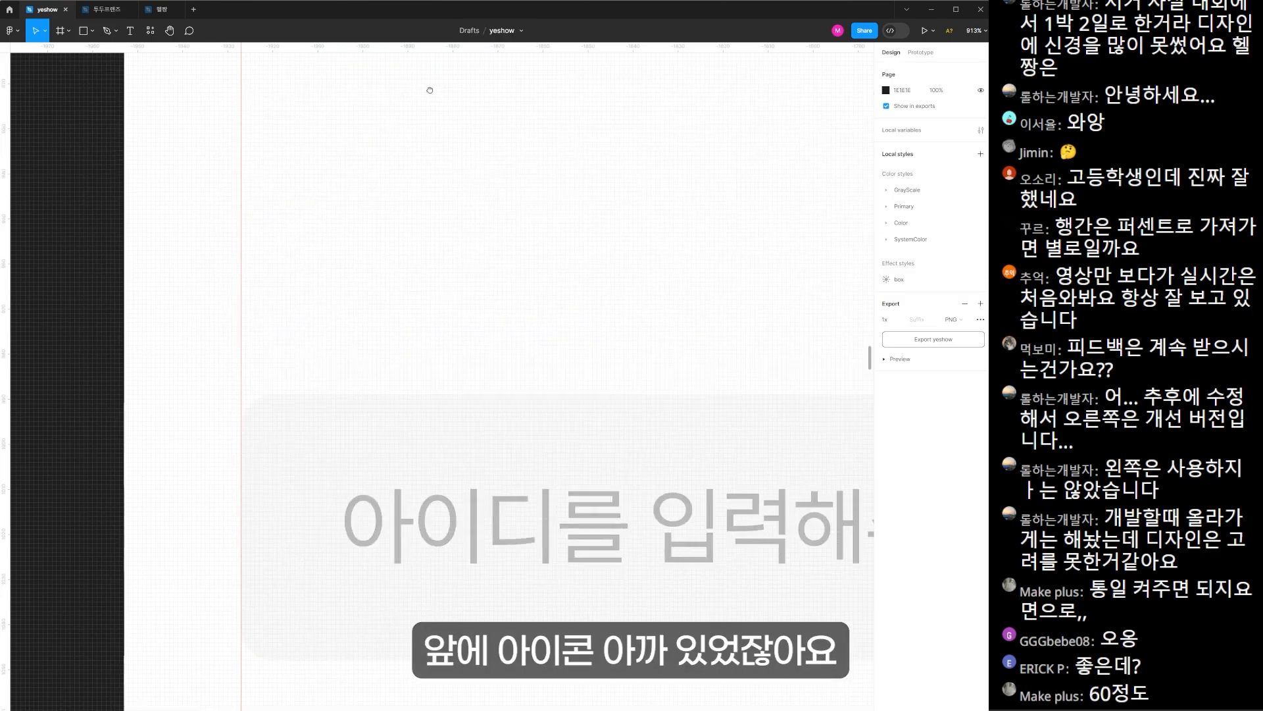
# - Copy the person icon from the original login screen into the new input box, before the placeholder, in grey 999999
pyautogui.moveTo(418, 533); pyautogui.dragTo(392, 191)
pyautogui.moveTo(26, 322); pyautogui.dragTo(511, 344)
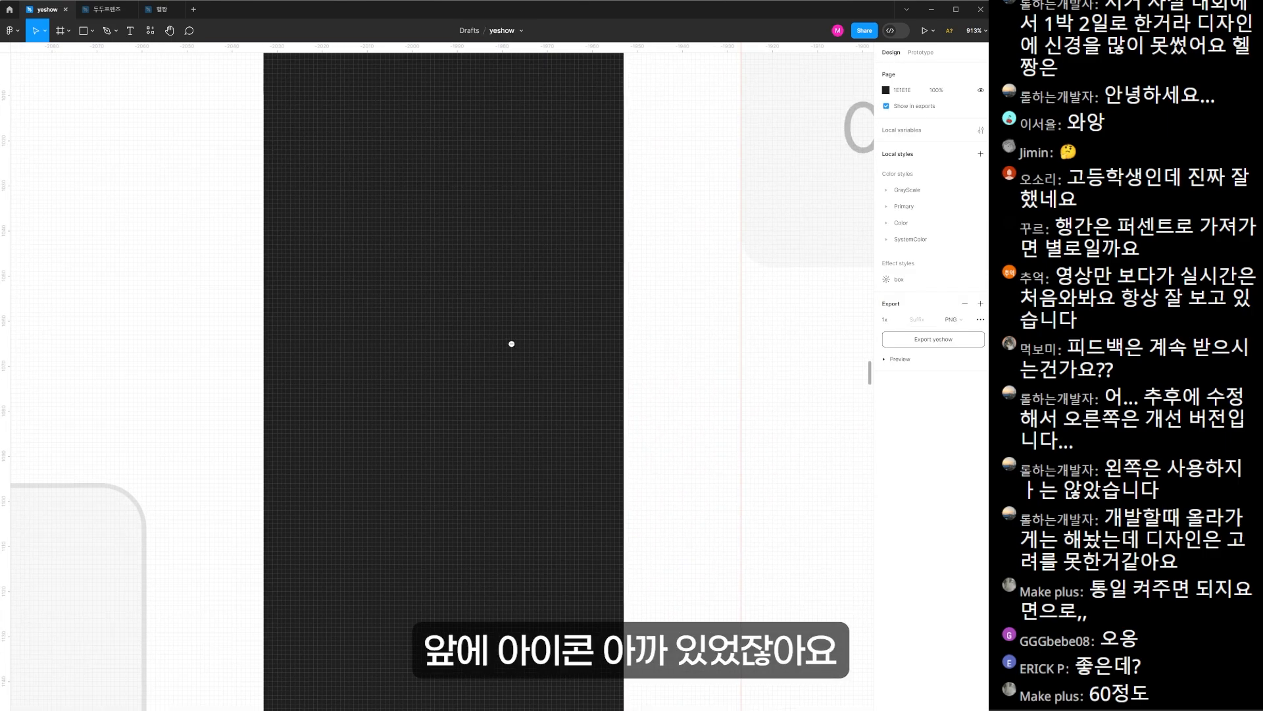
pyautogui.scroll(-5, 511, 344)
pyautogui.moveTo(361, 372); pyautogui.dragTo(165, 421)
pyautogui.scroll(5, 567, 310)
pyautogui.moveTo(724, 342); pyautogui.dragTo(261, 526)
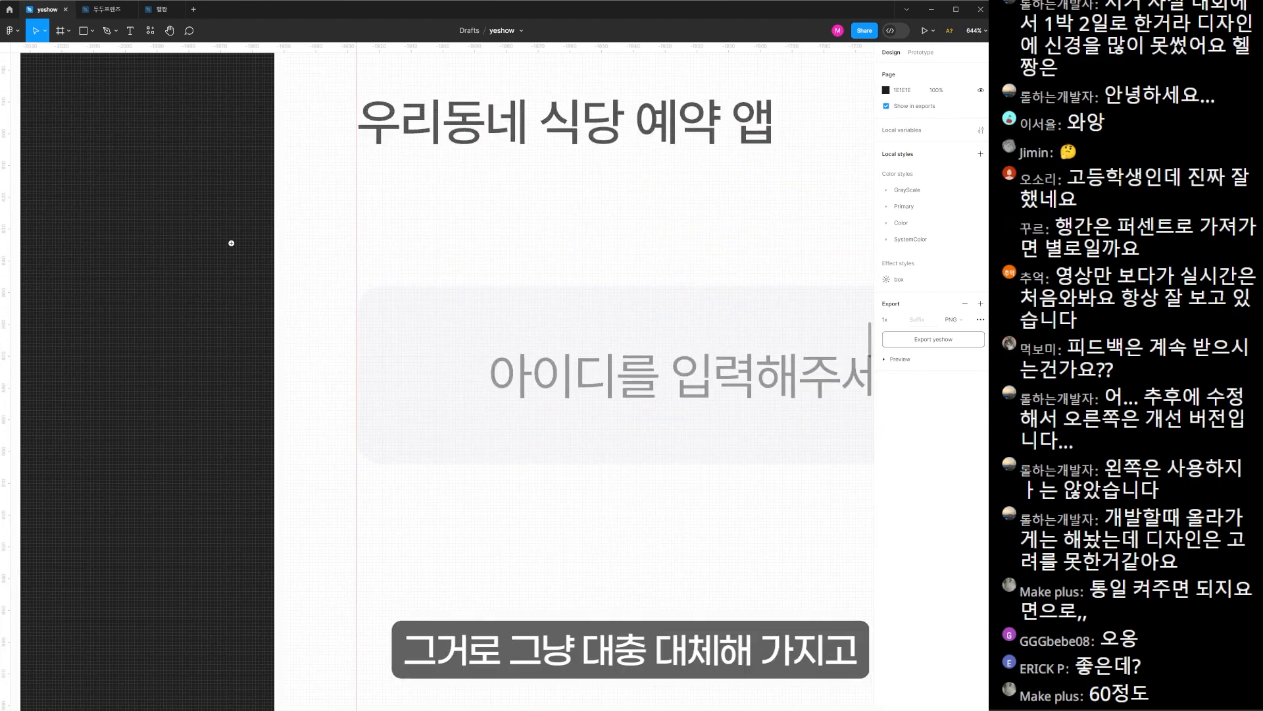
pyautogui.scroll(2, 487, 401)
pyautogui.click(411, 363)
pyautogui.hotkey('ctrl', 'v')
pyautogui.moveTo(411, 310); pyautogui.dragTo(373, 369)
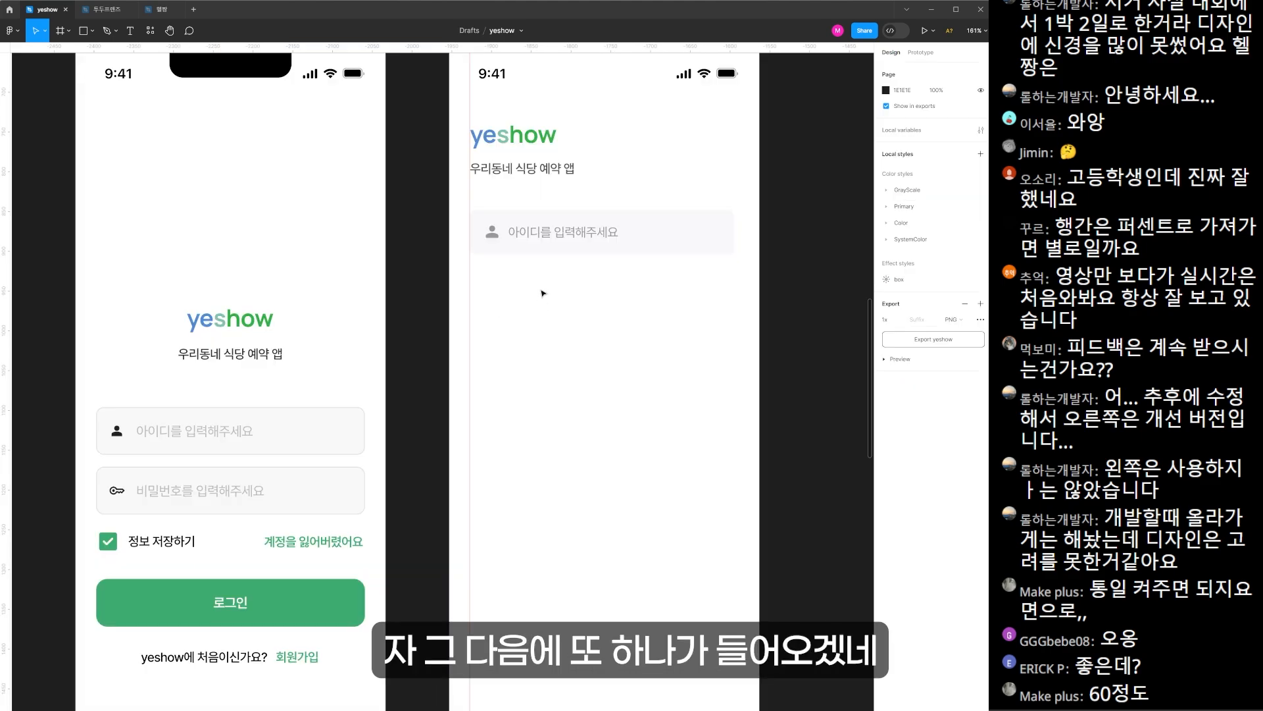
# - Duplicate the new ID field directly below itself and measure the gap between the two fields on the centred login screen
pyautogui.moveTo(431, 218); pyautogui.dragTo(537, 281)
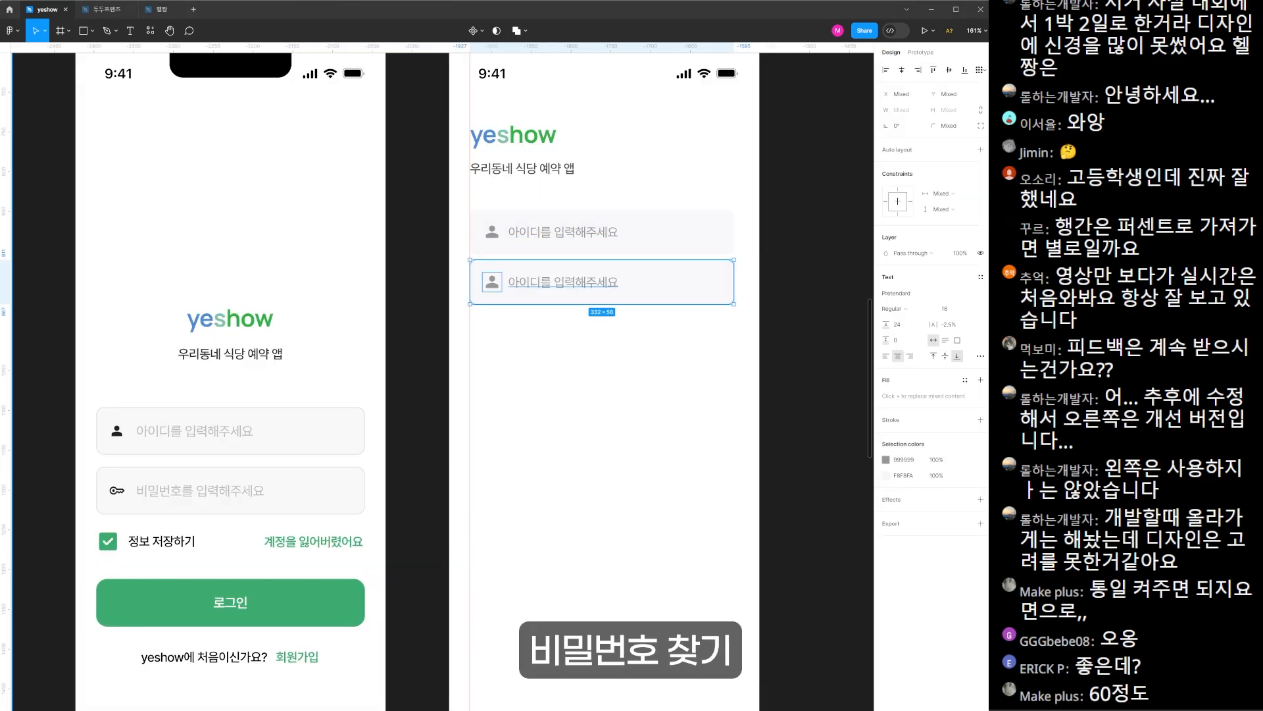
pyautogui.click(408, 480)
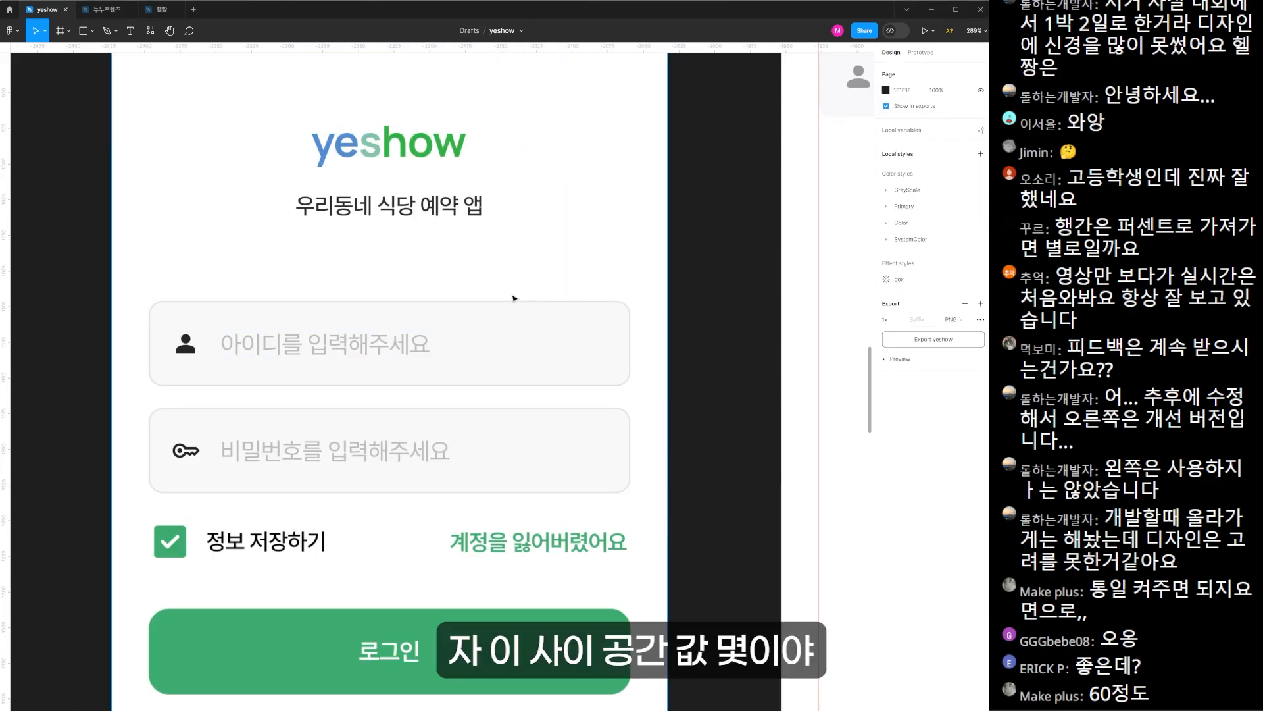
pyautogui.click(517, 339)
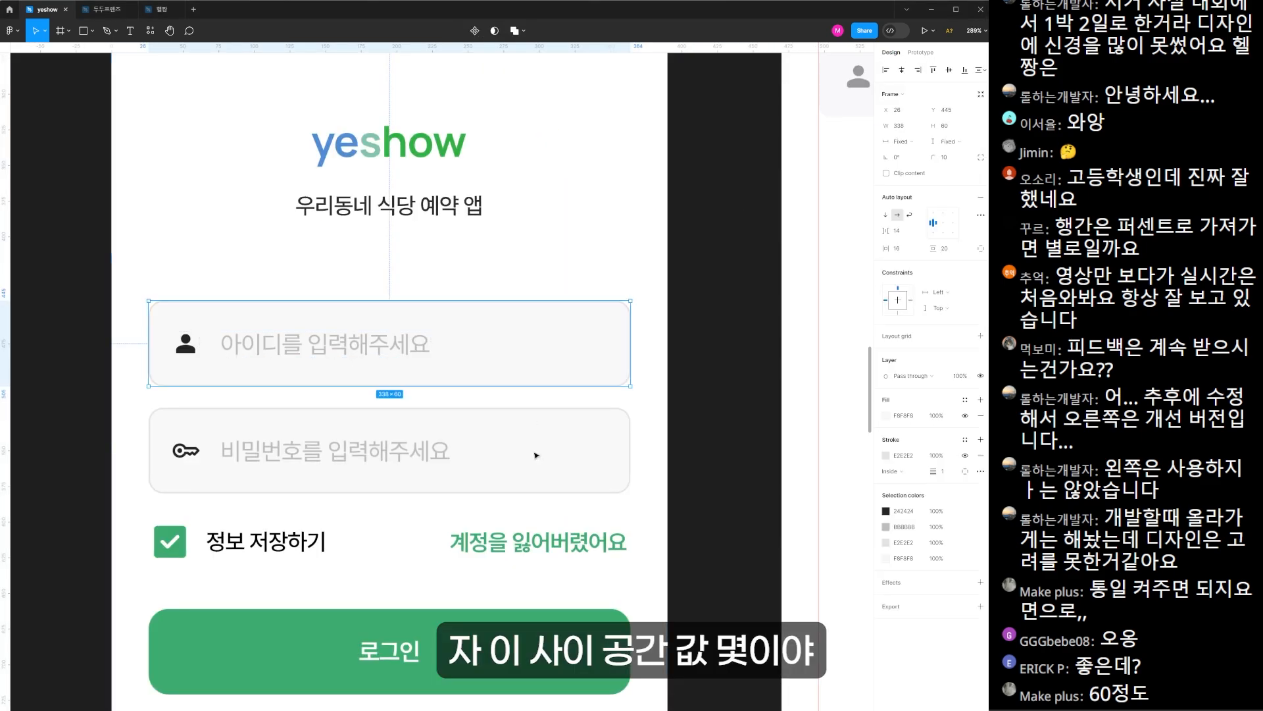
pyautogui.press('alt')
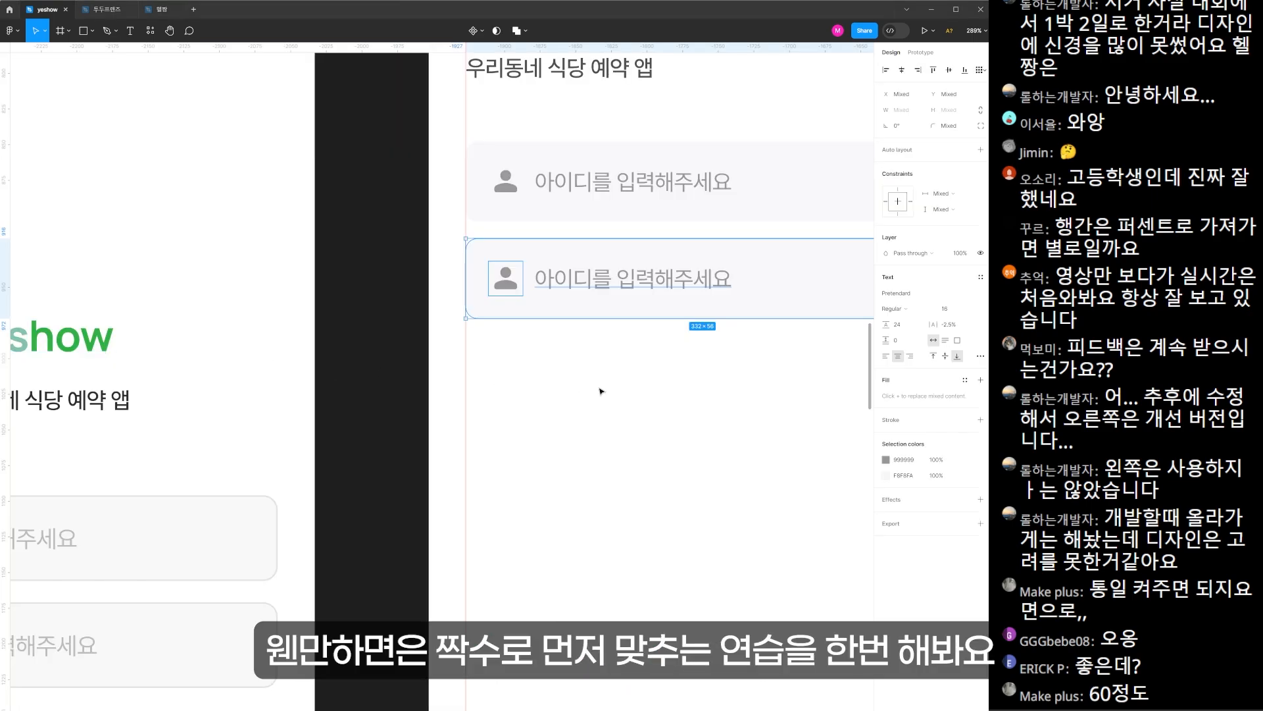
# - Change the duplicated field's placeholder text to 비밀번호를 입력해주세요
pyautogui.click(600, 391)
pyautogui.doubleClick(604, 283)
pyautogui.write('비밀번호를')
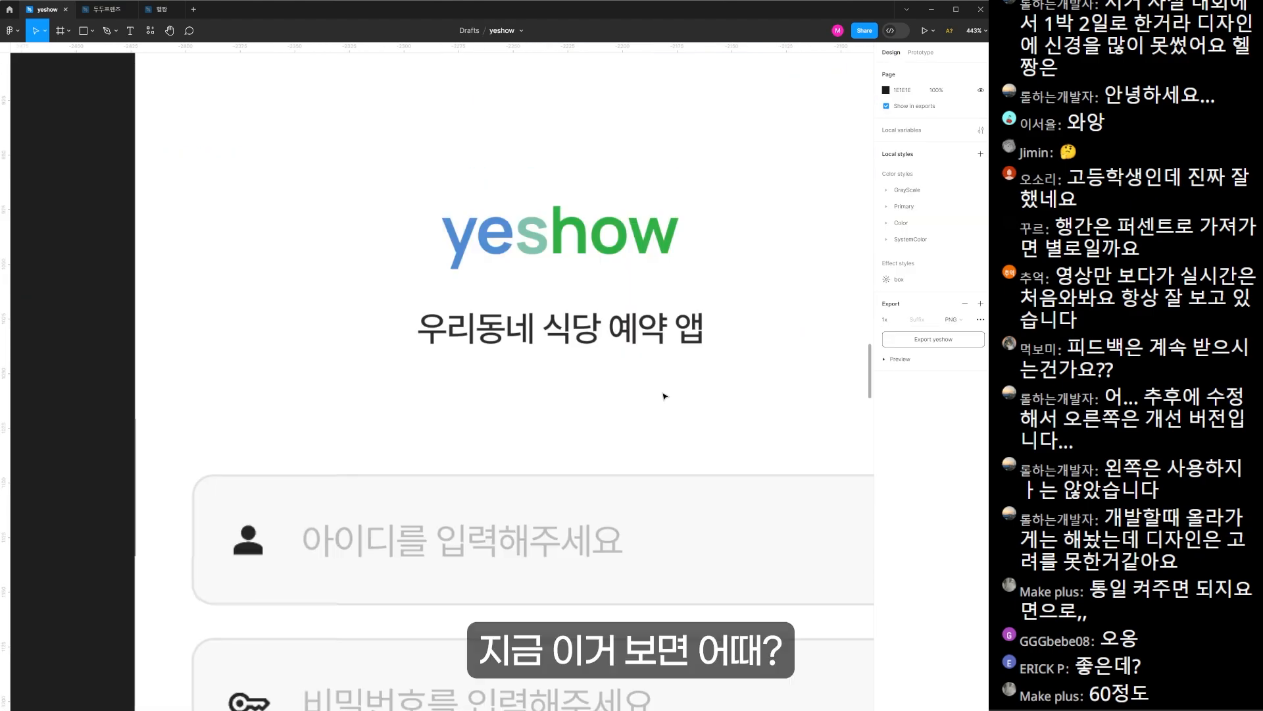
# - Try shifting the logo-and-tagline group and the form group on the centred login screen, undoing each move
pyautogui.scroll(-3, 545, 392)
pyautogui.scroll(-3, 545, 392)
pyautogui.moveTo(544, 392); pyautogui.dragTo(539, 414)
pyautogui.moveTo(415, 128); pyautogui.dragTo(625, 260)
pyautogui.moveTo(559, 234); pyautogui.dragTo(611, 144)
pyautogui.hotkey('ctrl', 'z')
pyautogui.moveTo(353, 267); pyautogui.dragTo(712, 628)
pyautogui.moveTo(632, 394); pyautogui.dragTo(613, 439)
pyautogui.hotkey('ctrl', 'z')
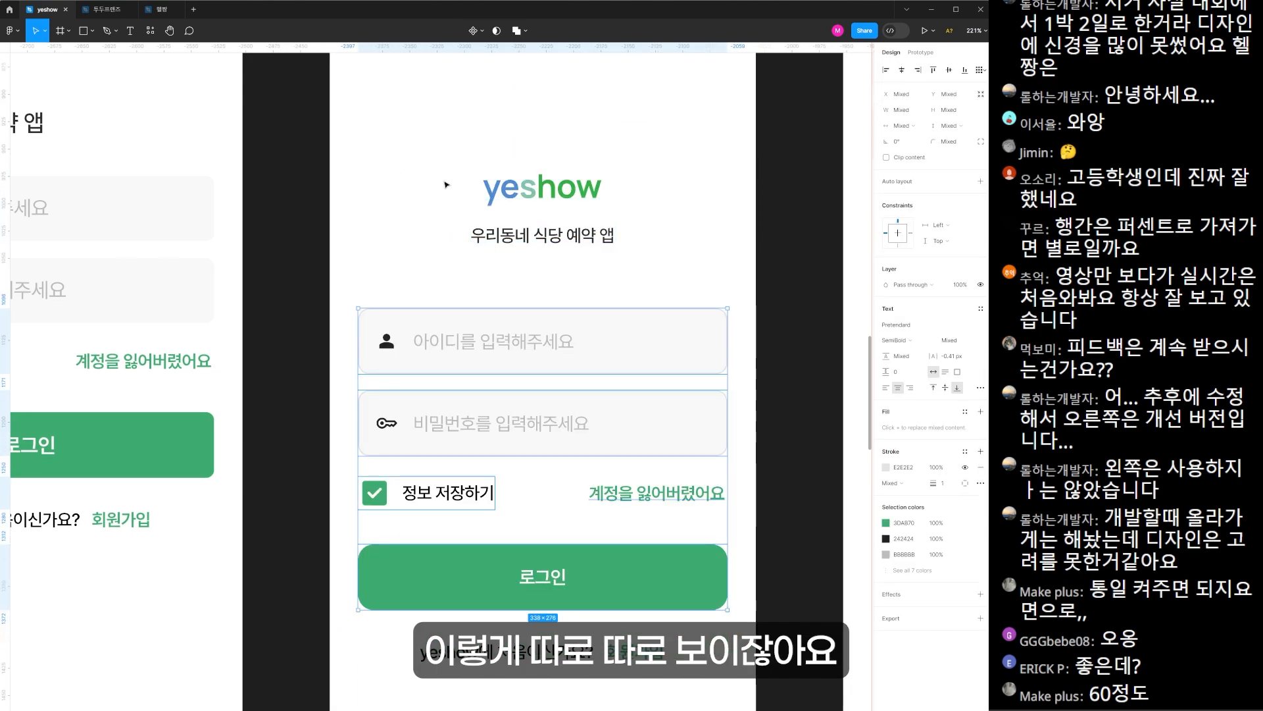
pyautogui.moveTo(445, 186); pyautogui.dragTo(618, 260)
pyautogui.moveTo(259, 308); pyautogui.dragTo(625, 536)
pyautogui.click(756, 211)
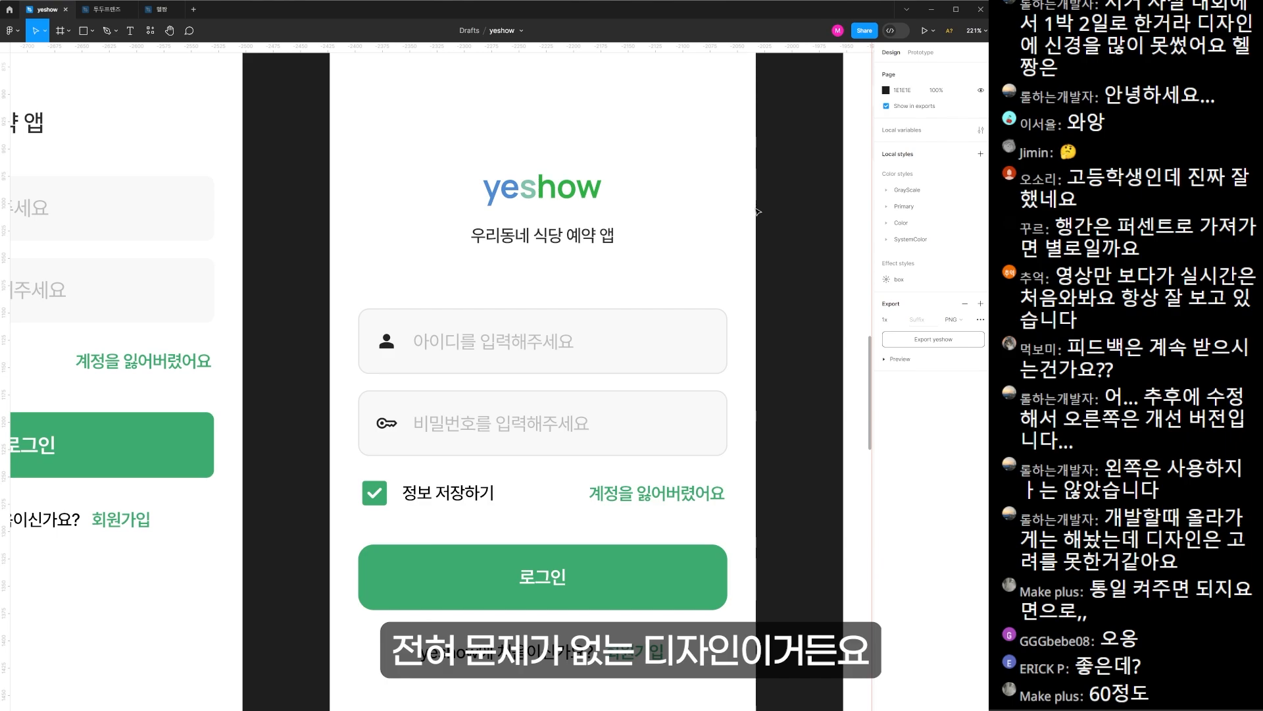
pyautogui.moveTo(758, 212); pyautogui.dragTo(704, 121)
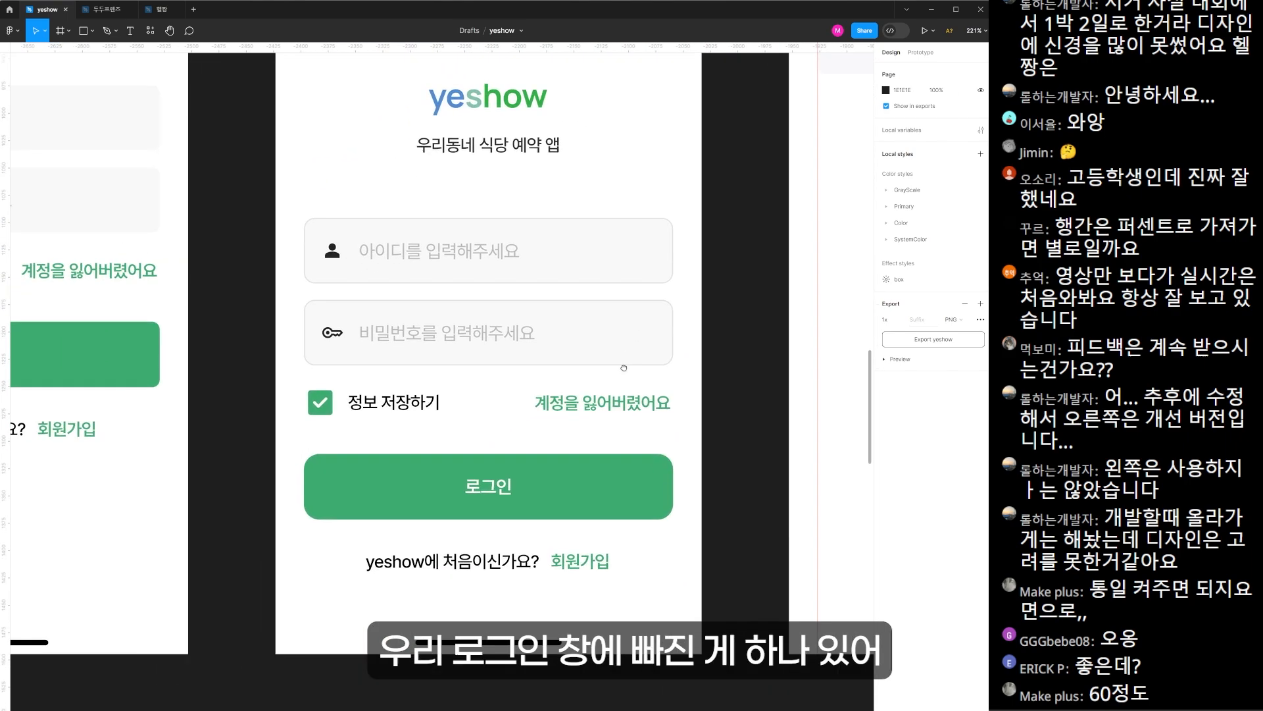
# - Try a small rectangle on the original password field as a stand-in for a visibility icon, and delete it
pyautogui.doubleClick(475, 337)
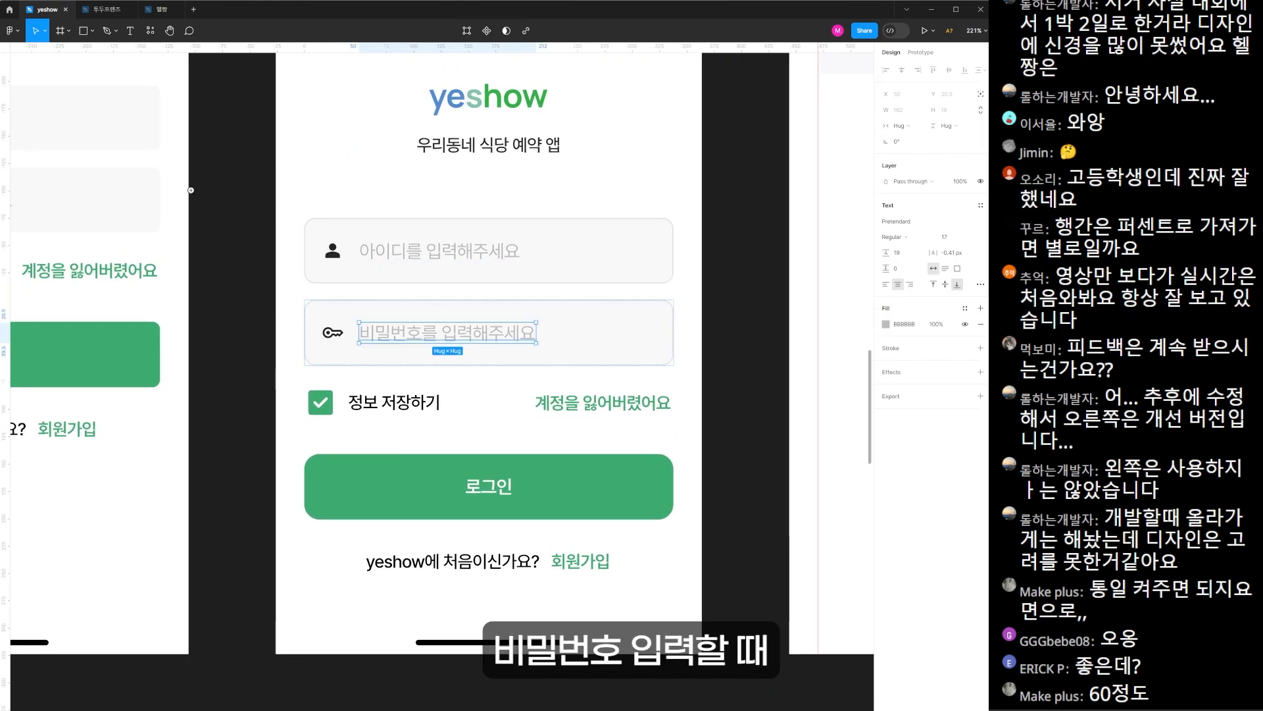
pyautogui.scroll(1, 754, 405)
pyautogui.moveTo(754, 406); pyautogui.dragTo(668, 432)
pyautogui.click(667, 431)
pyautogui.press('r')
pyautogui.moveTo(514, 336); pyautogui.dragTo(540, 361)
pyautogui.press('Delete')
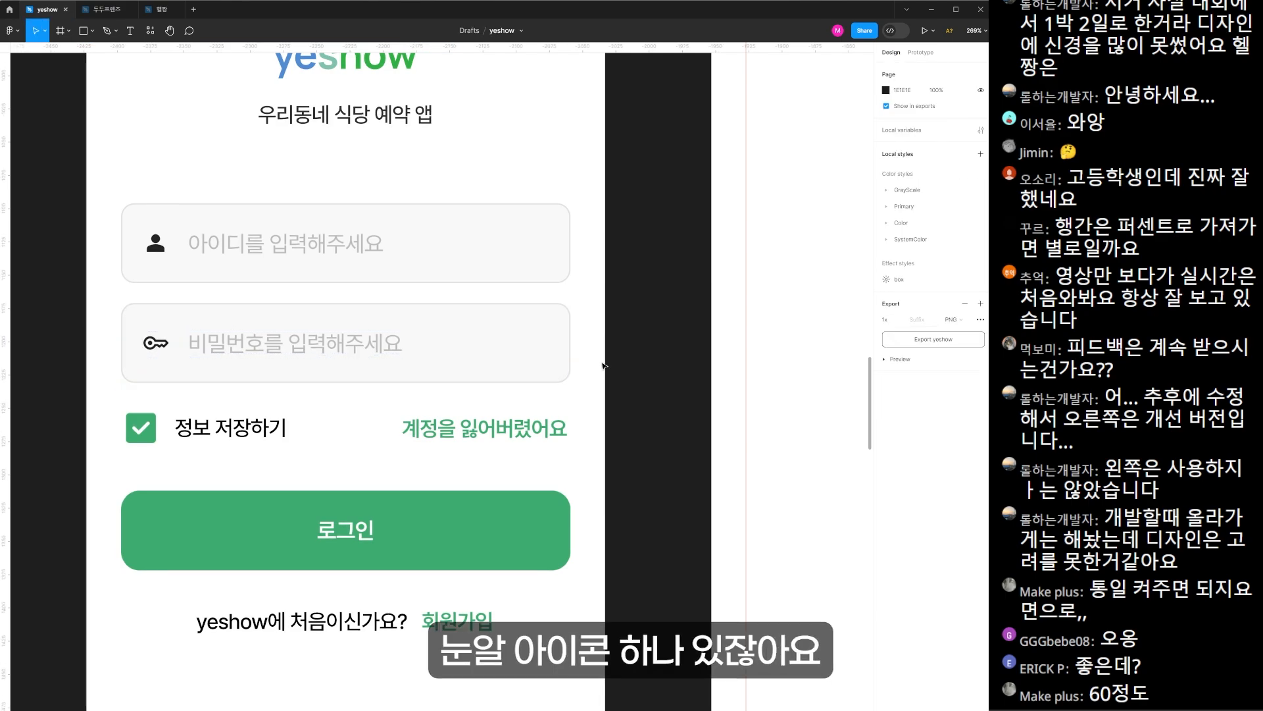
# - Place the 24 × 24 crossed-out eye icon 16 from the new password field's end and centre it vertically in the field
pyautogui.press('alt')
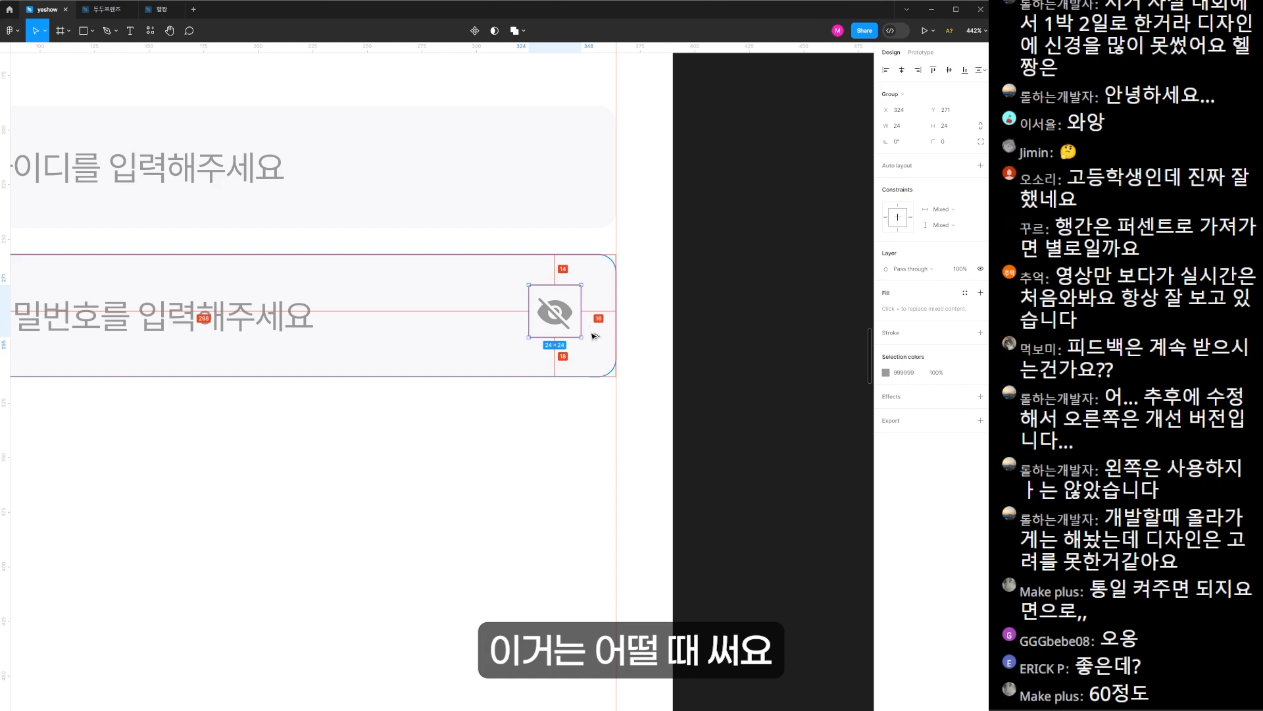
pyautogui.keyDown('shift'); pyautogui.click(599, 345); pyautogui.keyUp('shift')
pyautogui.click(949, 70)
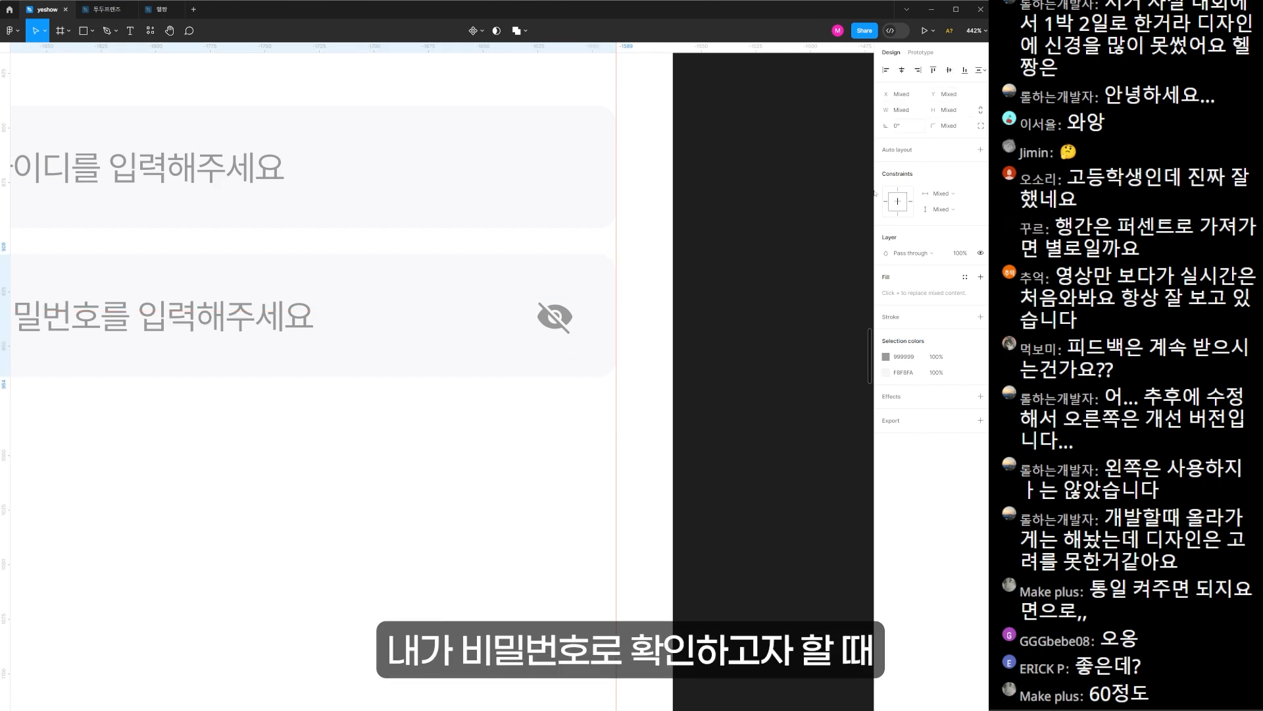
pyautogui.click(500, 401)
pyautogui.scroll(-2, 498, 401)
pyautogui.moveTo(477, 408); pyautogui.dragTo(632, 406)
pyautogui.moveTo(632, 406); pyautogui.dragTo(643, 400)
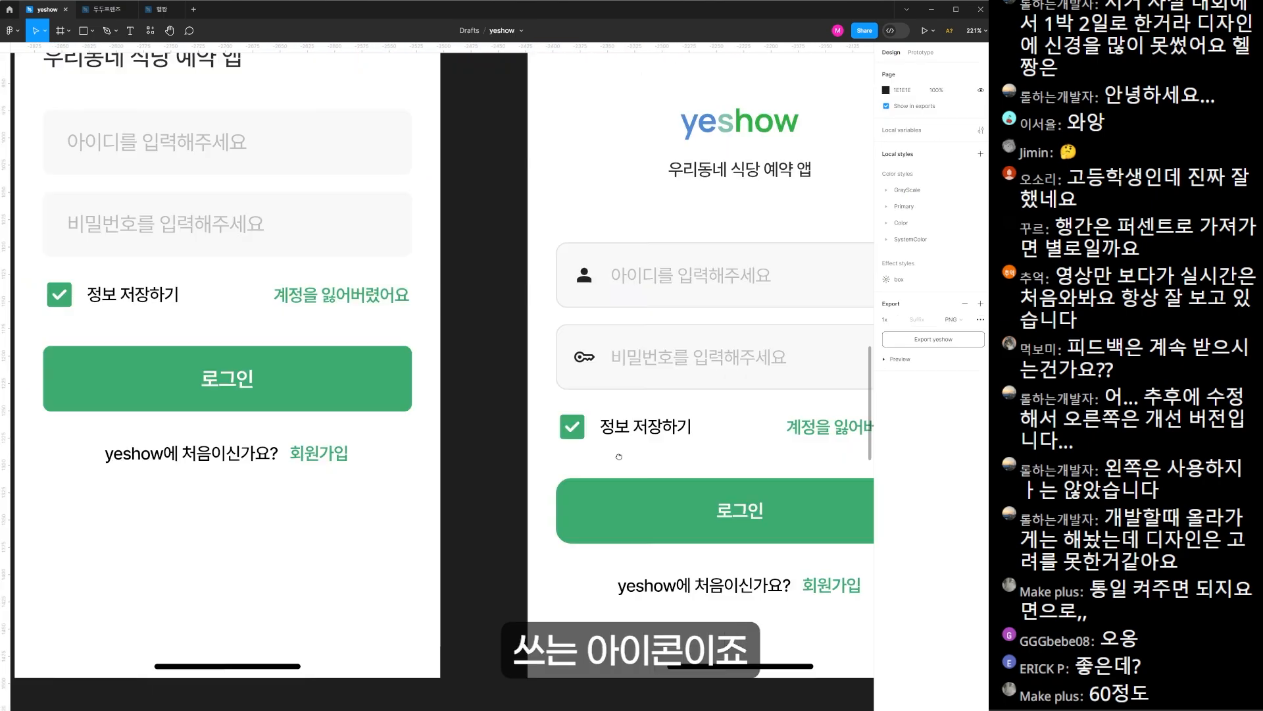
# - Change the checkbox label on the centred login screen from 정보 저장하기 to 자동 로그인
pyautogui.moveTo(618, 456); pyautogui.dragTo(452, 444)
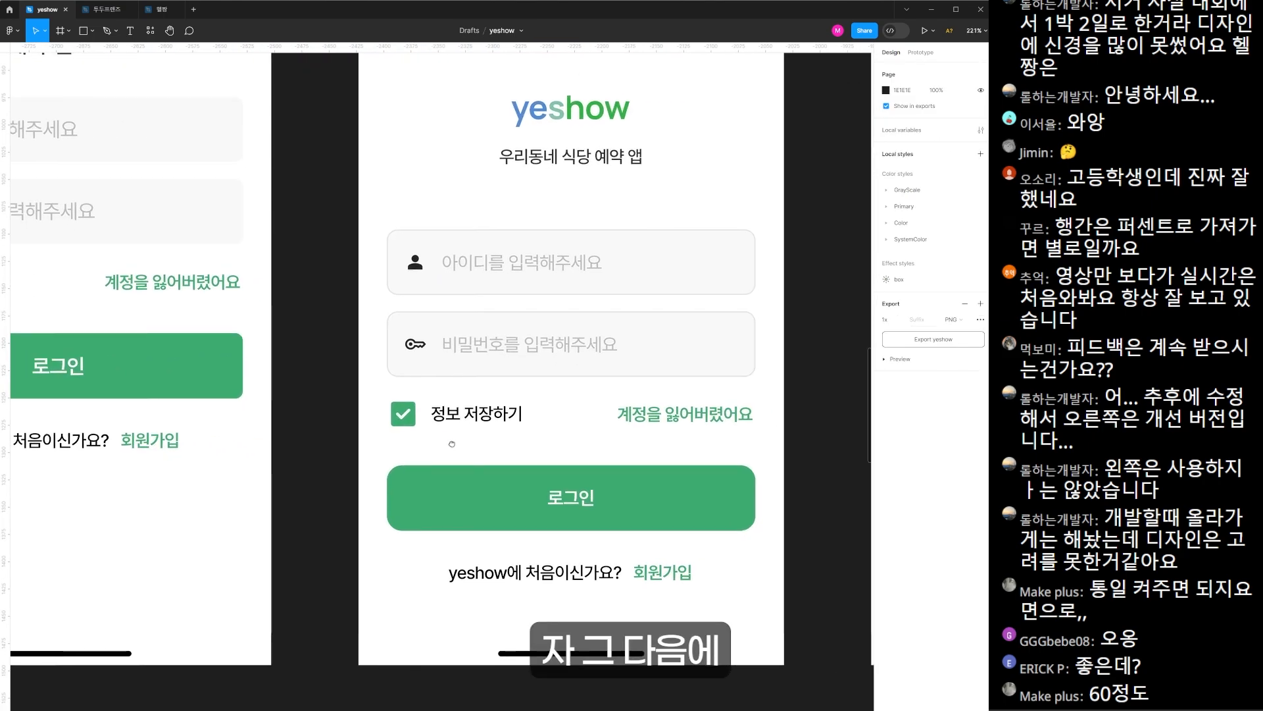
pyautogui.doubleClick(447, 323)
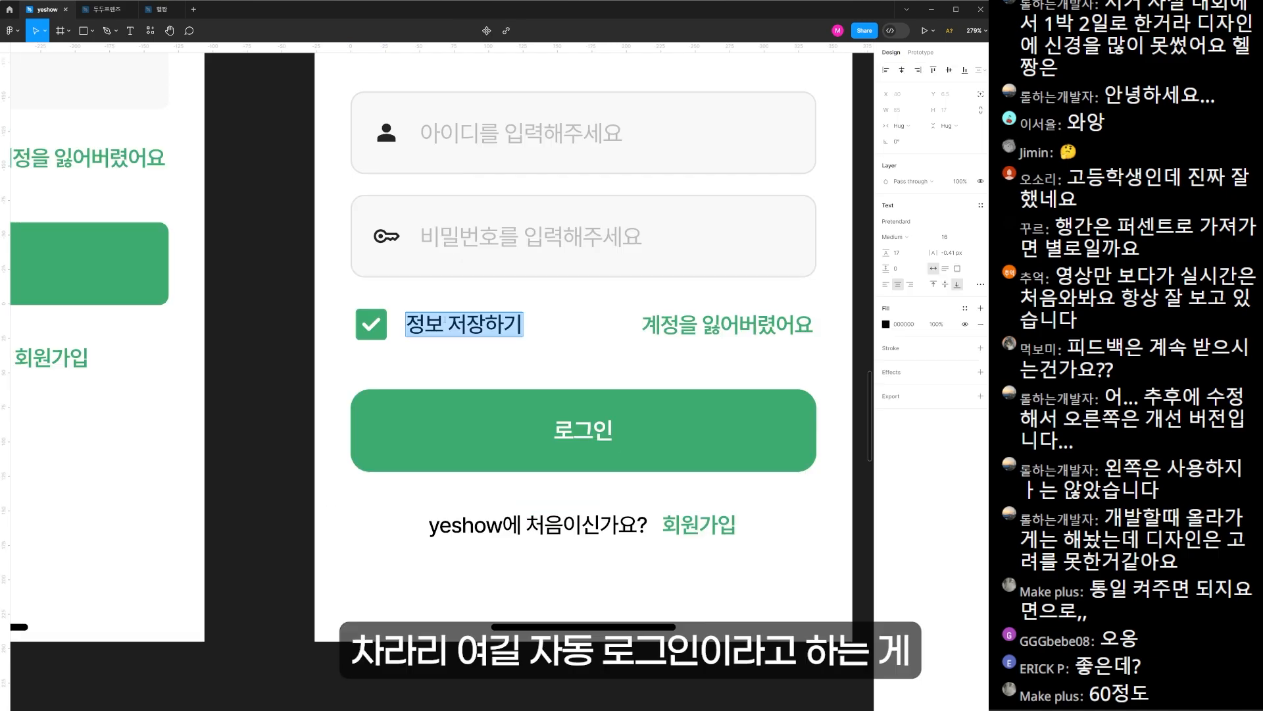
pyautogui.press('BackSpace')
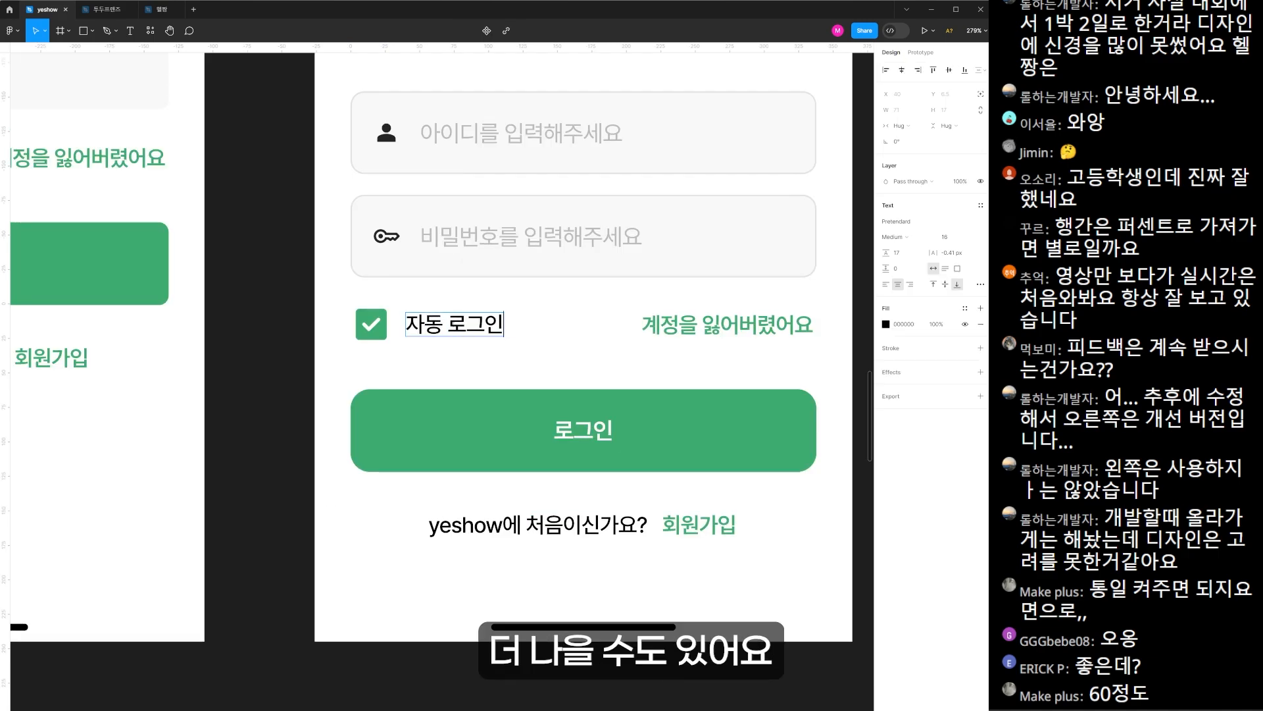
pyautogui.click(567, 344)
pyautogui.click(450, 328)
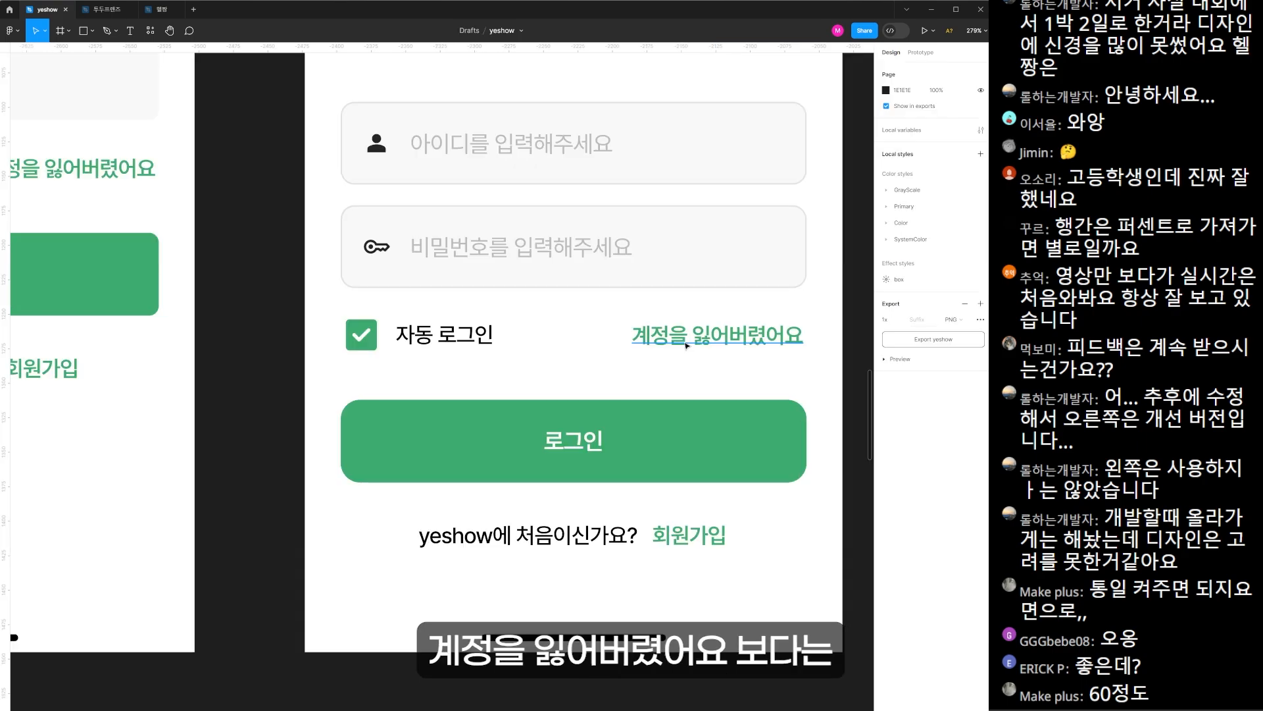
pyautogui.click(684, 343)
pyautogui.click(589, 370)
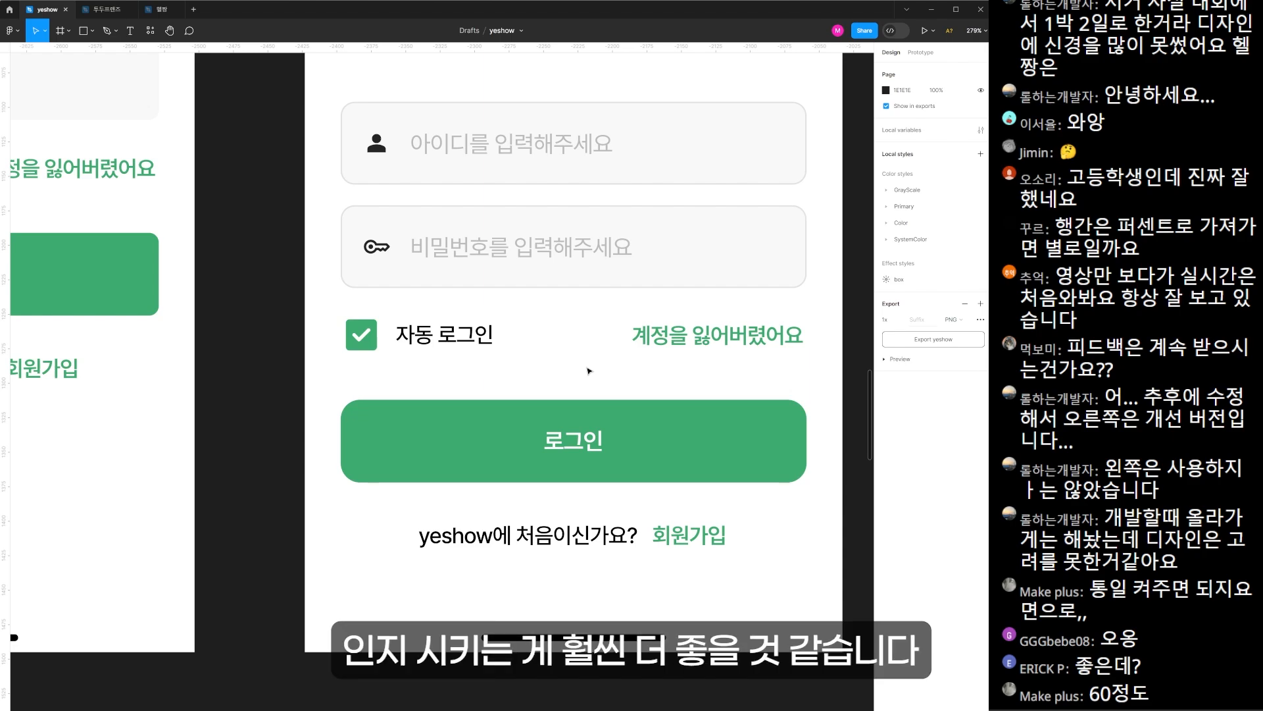
# - Copy the 자동 로그인 checkbox row and the 계정을 잃어버렸어요 link to the new login screen, below the password field
pyautogui.moveTo(302, 320); pyautogui.dragTo(295, 454)
pyautogui.moveTo(837, 93); pyautogui.dragTo(578, 321)
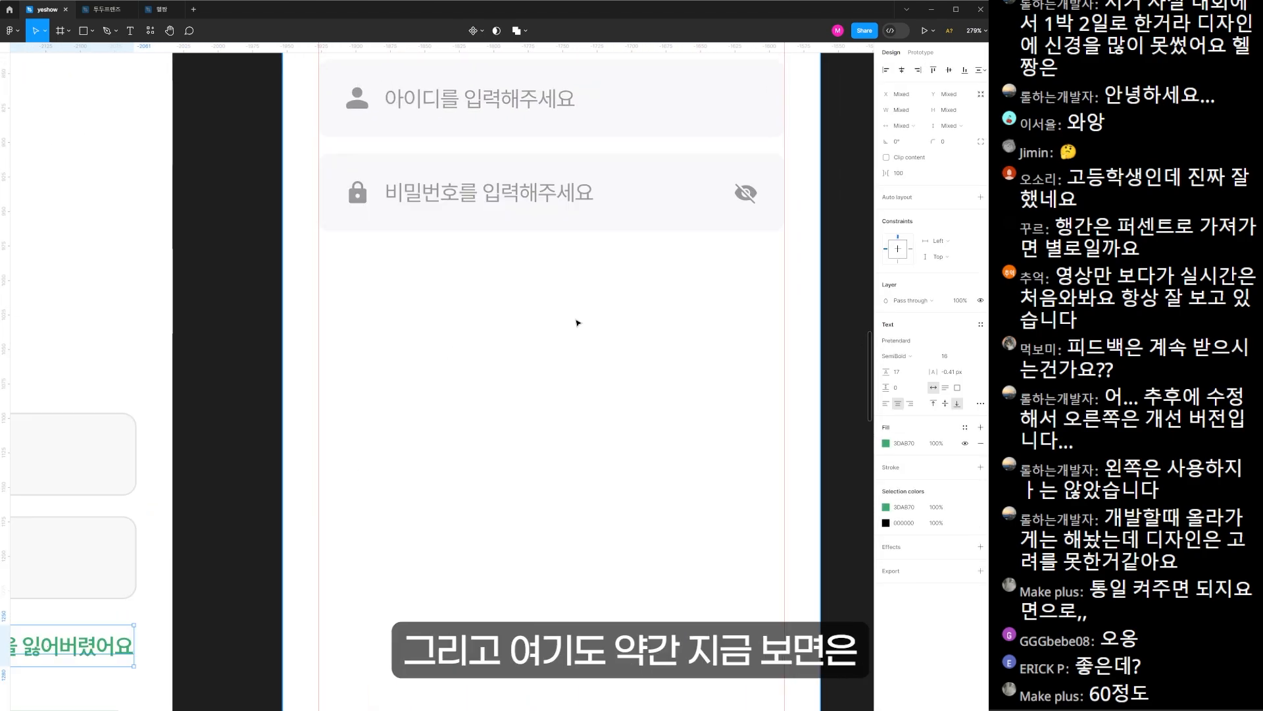
pyautogui.hotkey('ctrl', 'v')
pyautogui.moveTo(671, 648); pyautogui.dragTo(688, 352)
# - Rework the copied checkbox to a whole-pixel size and free its 자동 로그인 label from the row
pyautogui.scroll(2, 672, 322)
pyautogui.click(314, 332)
pyautogui.scroll(6, 204, 322)
pyautogui.doubleClick(329, 297)
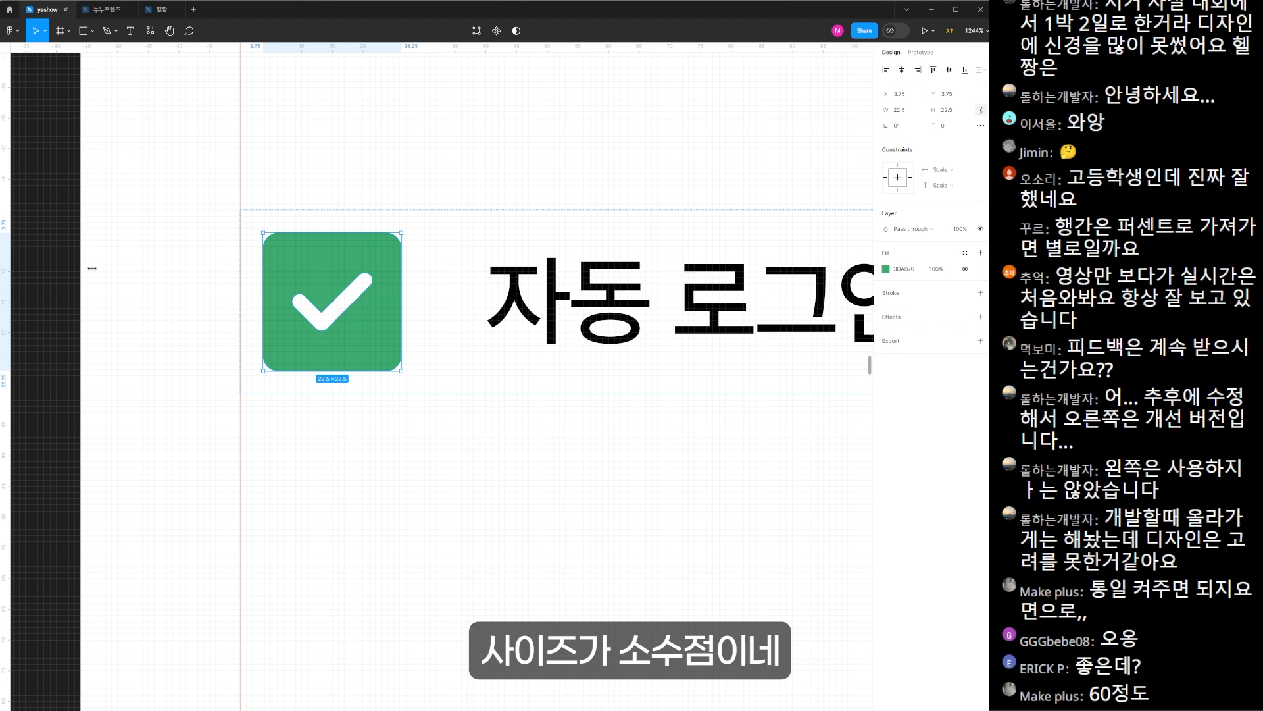
pyautogui.press('r')
pyautogui.scroll(5, 283, 225)
pyautogui.moveTo(187, 185); pyautogui.dragTo(643, 656)
pyautogui.hotkey('ctrl', 'alt', 'm')
pyautogui.moveTo(667, 318); pyautogui.dragTo(620, 377)
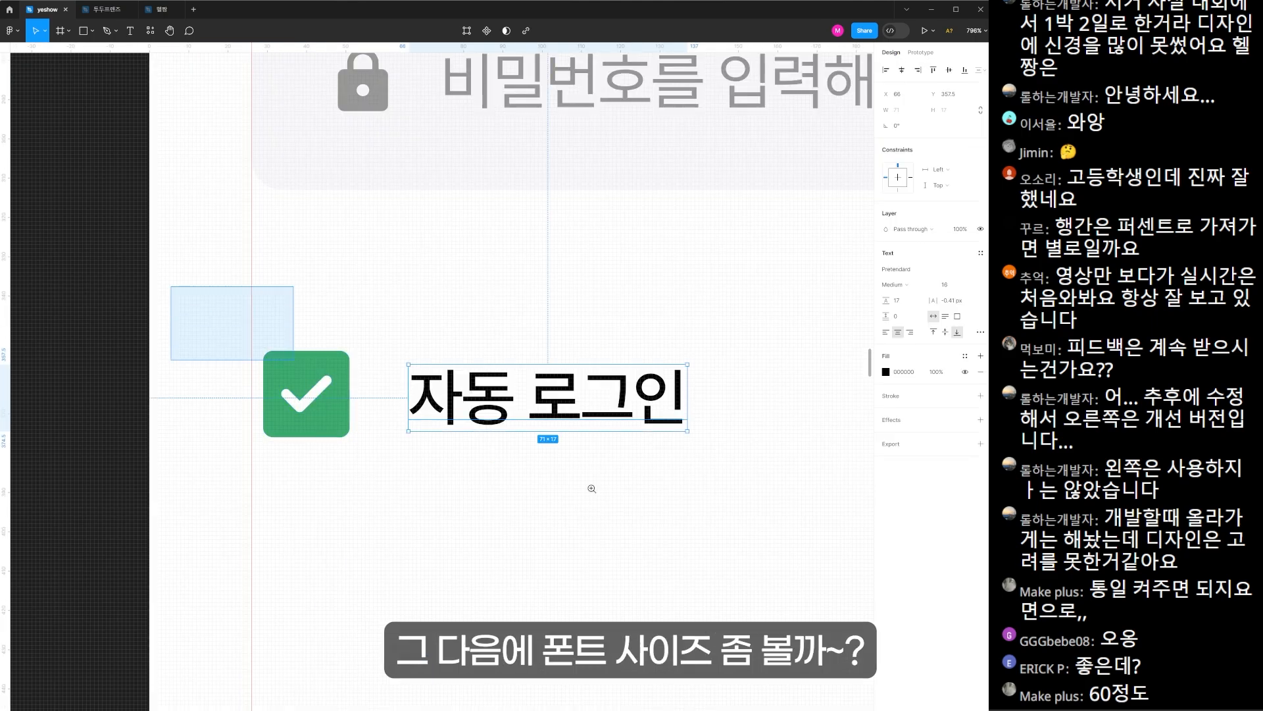
# - Set the new 자동 로그인 label's letter spacing to -2.5% and its font size to 14
pyautogui.scroll(2, 530, 410)
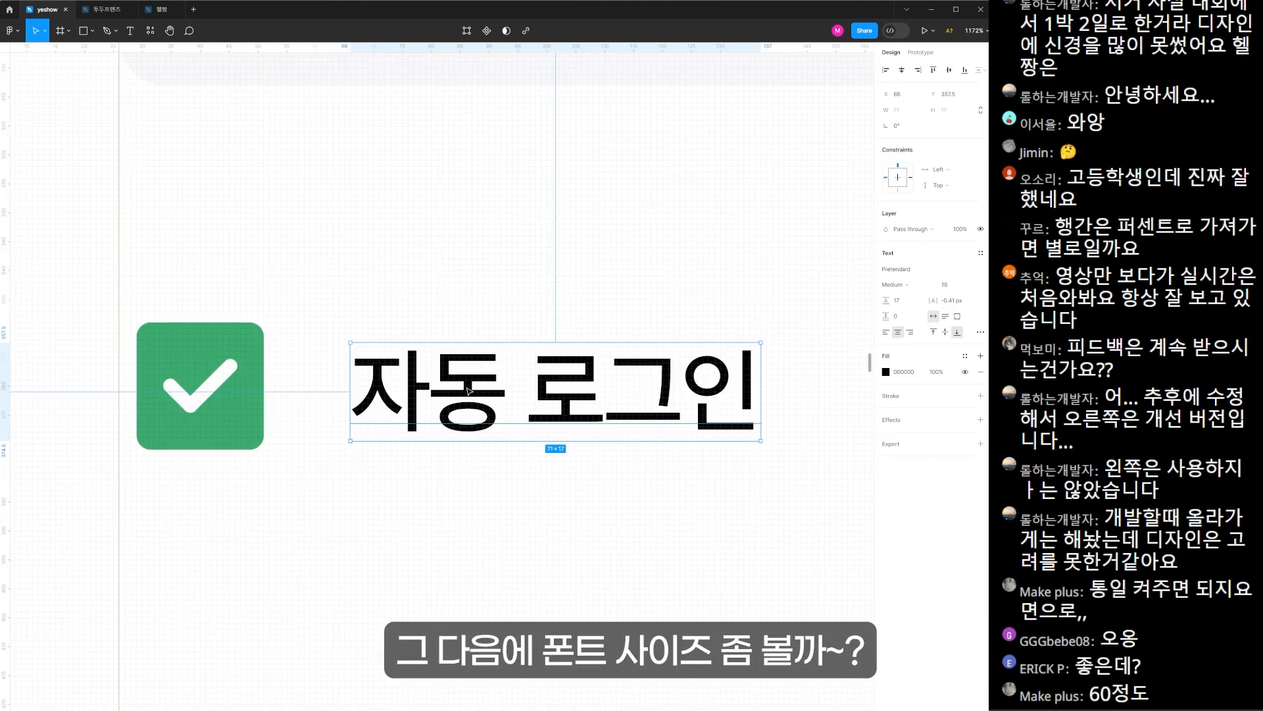
pyautogui.click(961, 301)
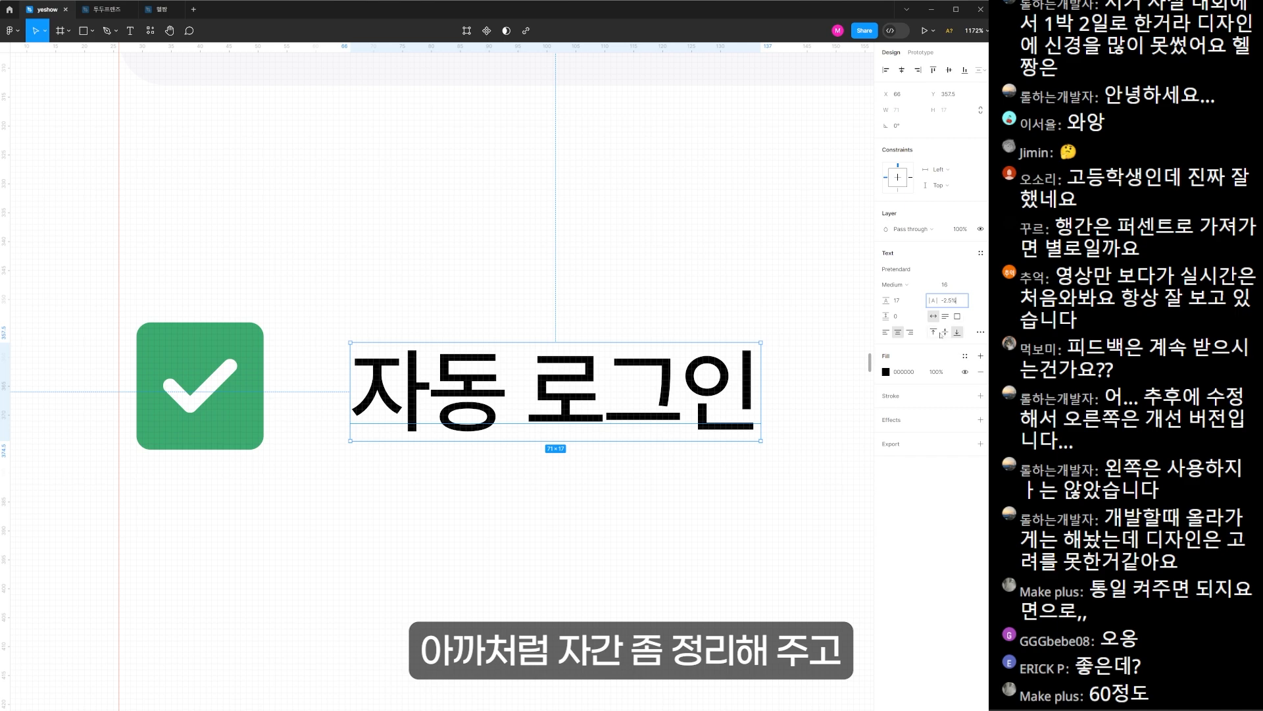
pyautogui.press('Return')
pyautogui.click(959, 288)
pyautogui.write('14')
pyautogui.press('Return')
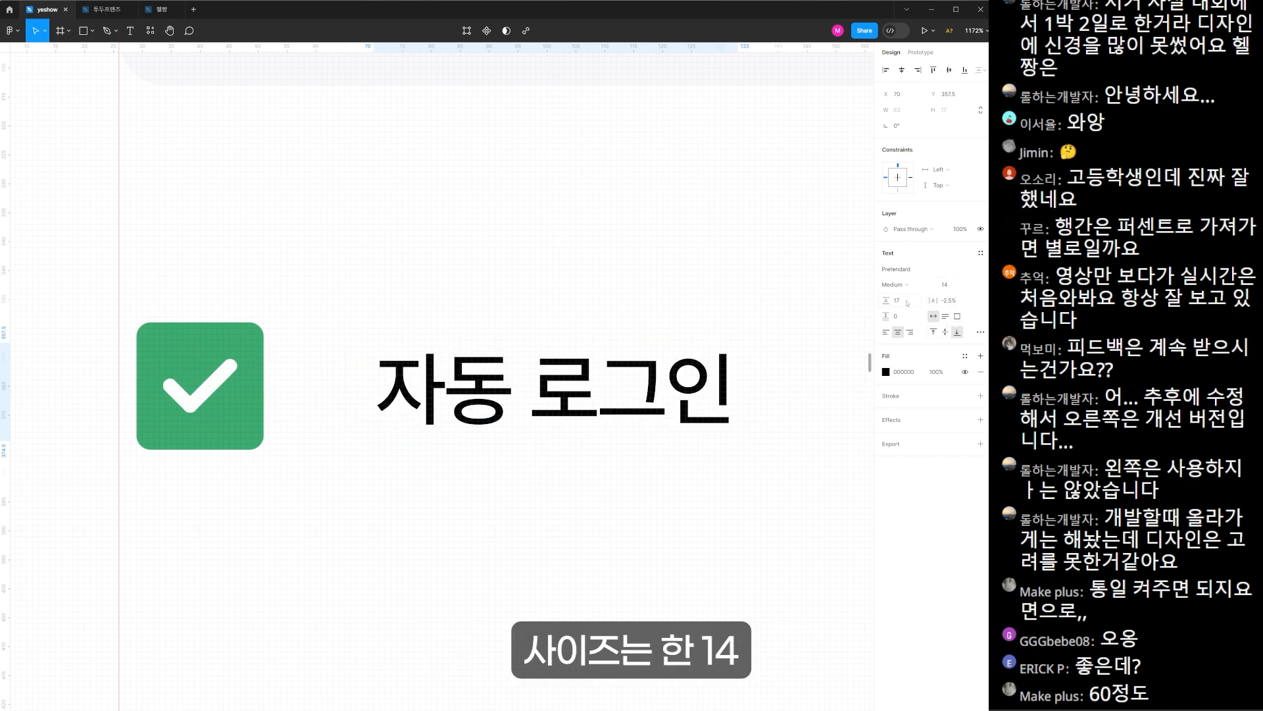
# - Move the 자동 로그인 label closer to the checkbox on the new login screen
pyautogui.moveTo(497, 388); pyautogui.dragTo(434, 388)
pyautogui.moveTo(138, 261); pyautogui.dragTo(603, 491)
pyautogui.click(603, 491)
pyautogui.scroll(-4, 350, 440)
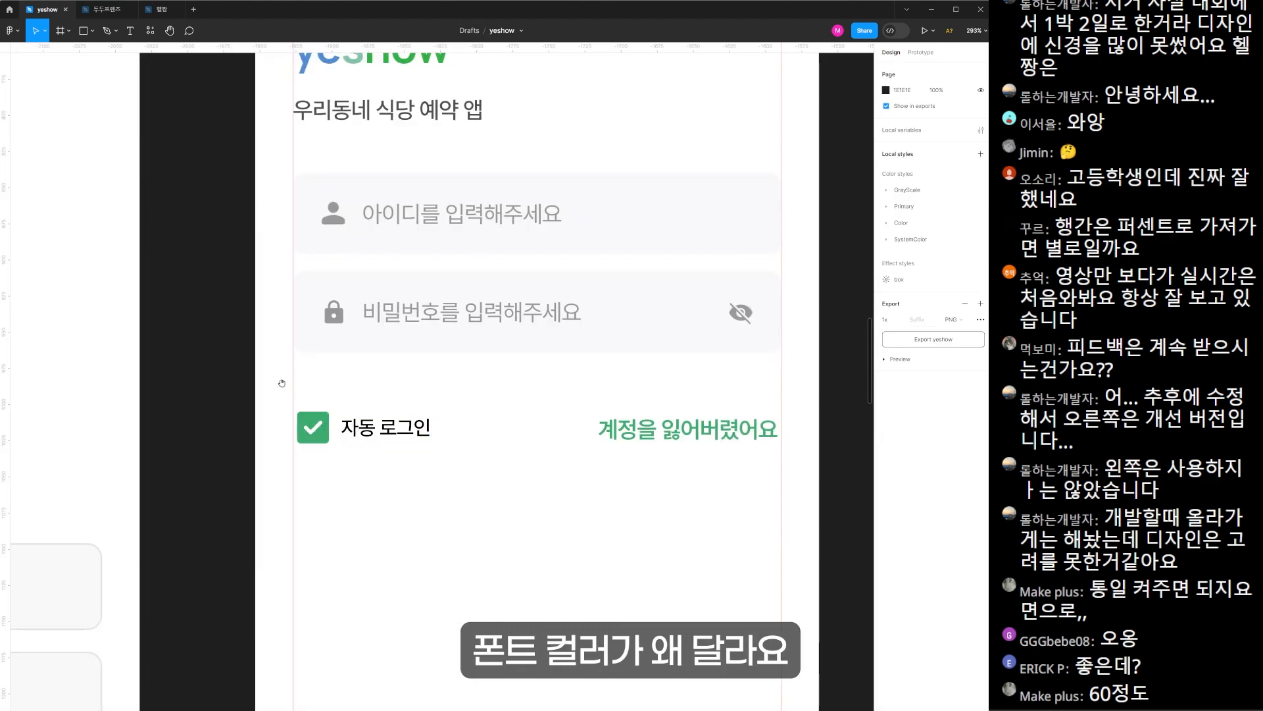
# - Set the tagline's text colour to 222222 on the centred login screen
pyautogui.moveTo(138, 496); pyautogui.dragTo(640, 451)
pyautogui.moveTo(424, 635); pyautogui.dragTo(583, 472)
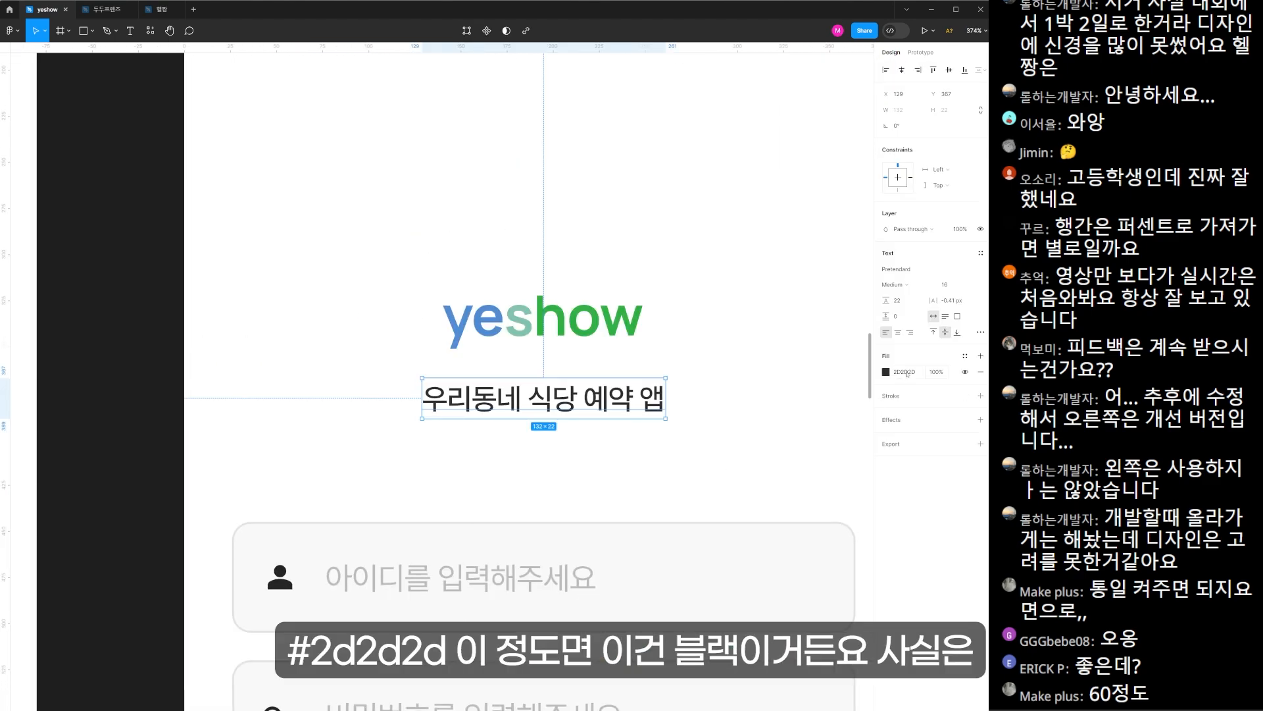
pyautogui.click(672, 467)
pyautogui.click(624, 395)
pyautogui.write('222222')
pyautogui.press('Return')
pyautogui.click(705, 470)
pyautogui.click(602, 403)
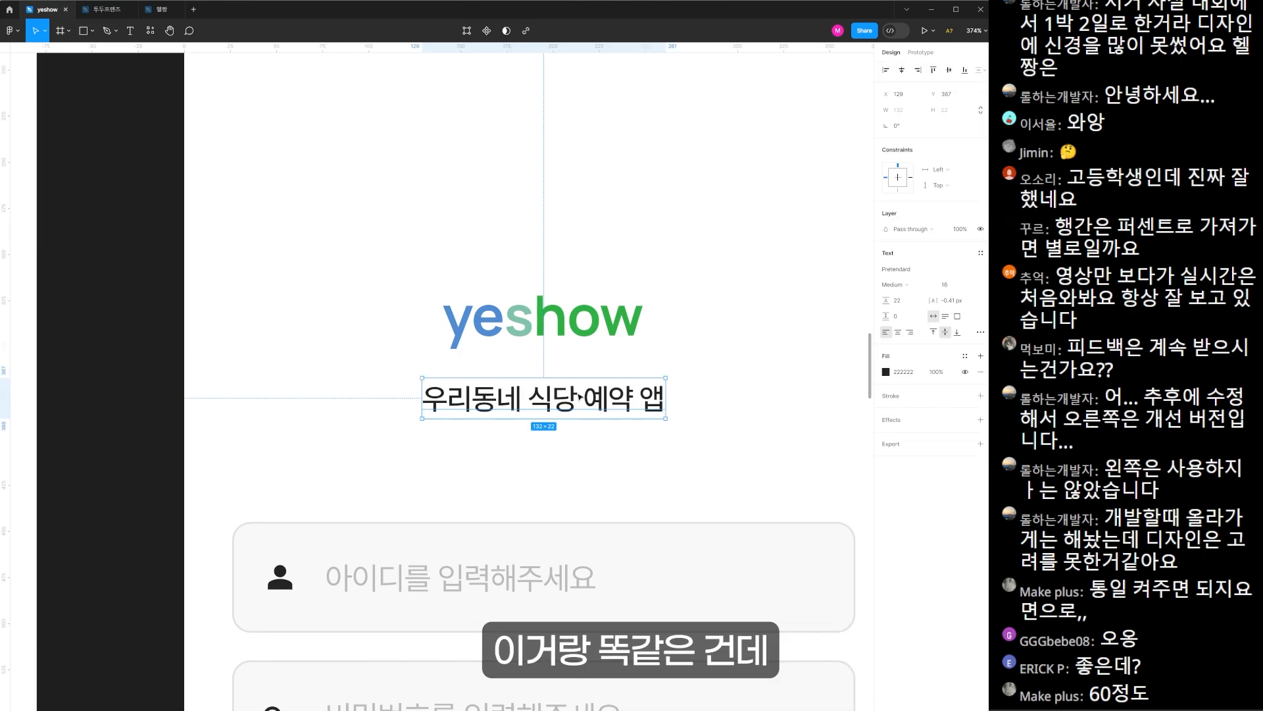
# - Compare the text colours of the tagline and the 자동 로그인 label on the centred login screen
pyautogui.scroll(-5, 429, 404)
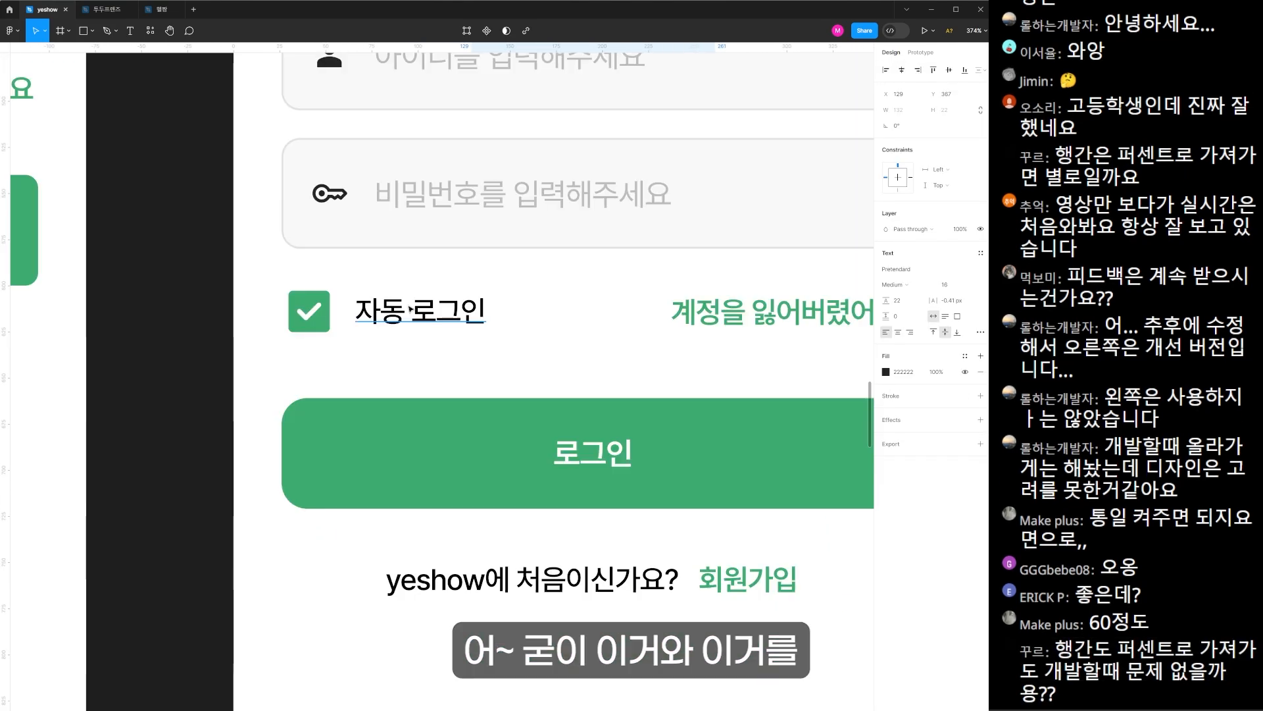
pyautogui.click(428, 404)
pyautogui.scroll(1, 428, 404)
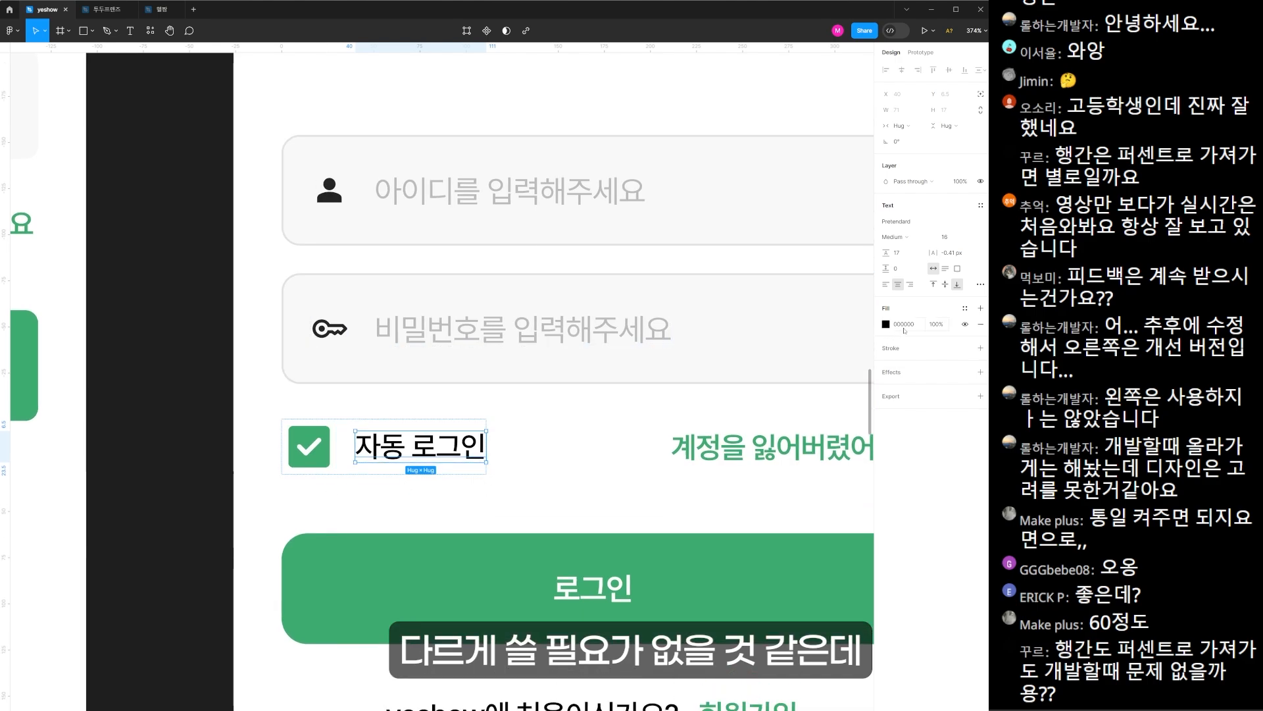
pyautogui.click(564, 445)
pyautogui.scroll(6, 600, 402)
pyautogui.moveTo(600, 403); pyautogui.dragTo(624, 536)
pyautogui.click(580, 385)
pyautogui.moveTo(612, 381); pyautogui.dragTo(610, 364)
pyautogui.hotkey('ctrl', 'z')
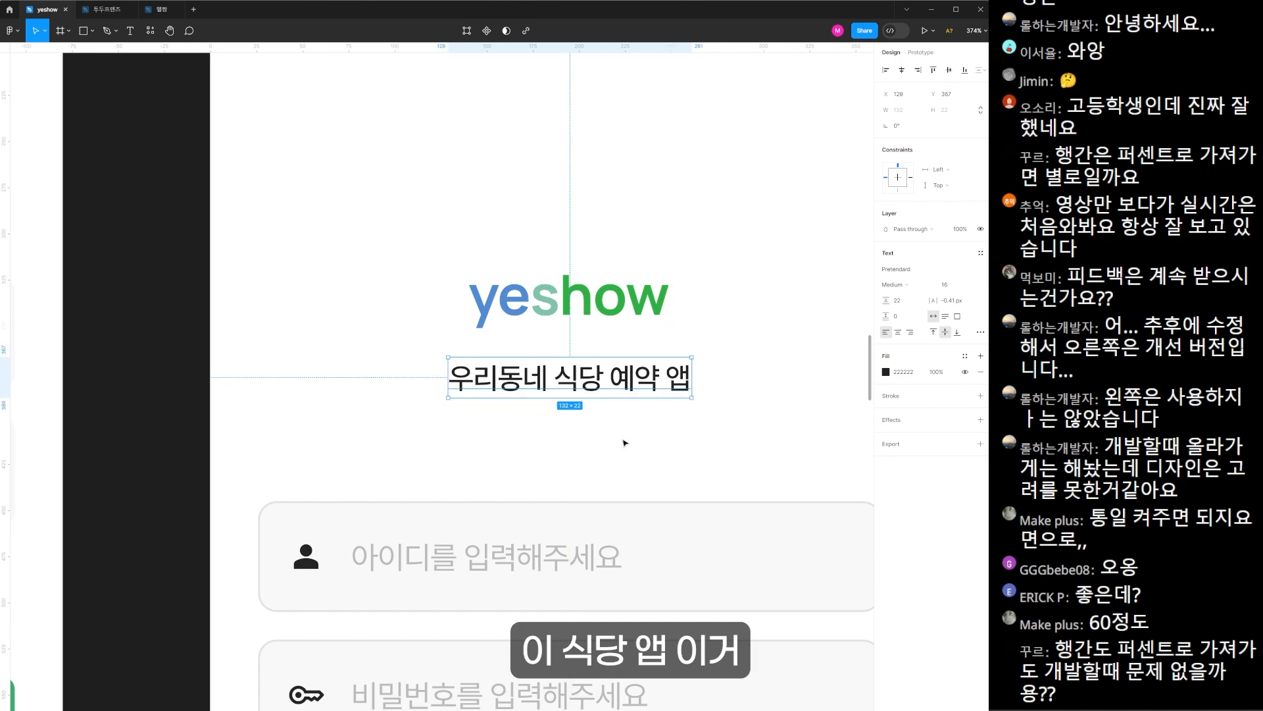
pyautogui.click(623, 441)
# - Enter 아이디/비밀번호 as the account-recovery text opposite the 자동 로그인 label on the new login screen
pyautogui.moveTo(612, 543); pyautogui.dragTo(648, 131)
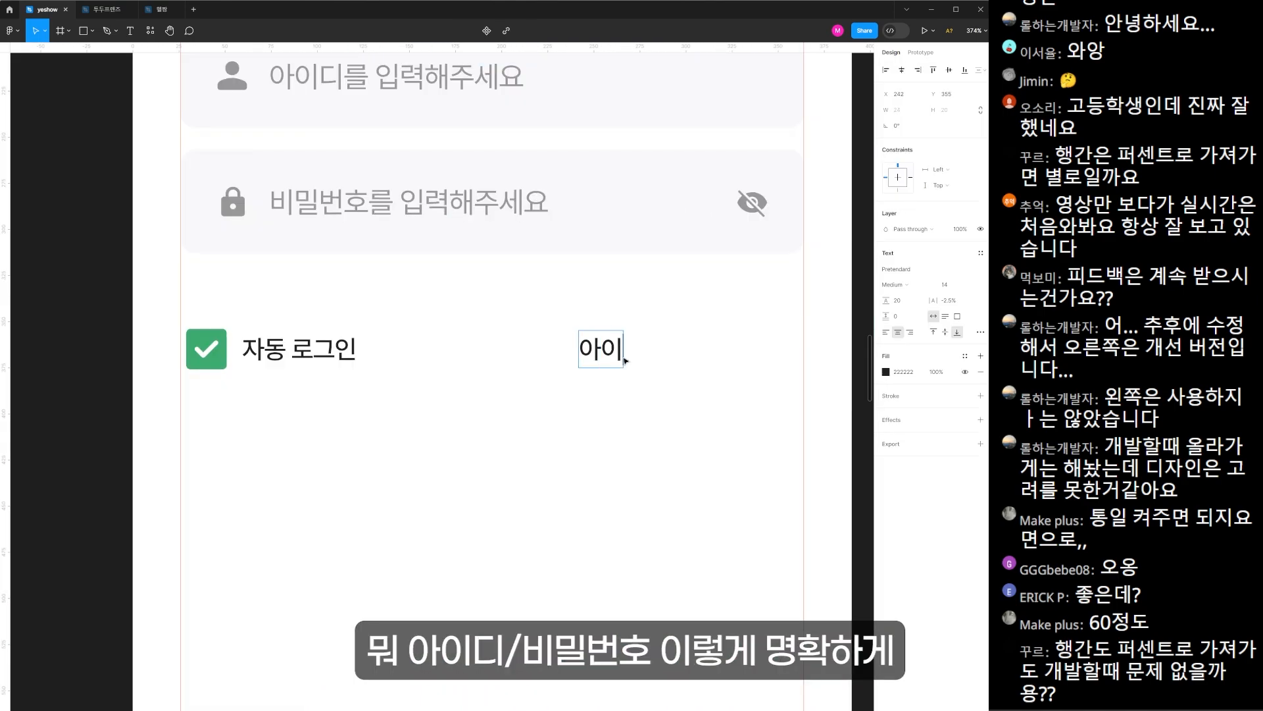
pyautogui.write('디/비밀벜로')
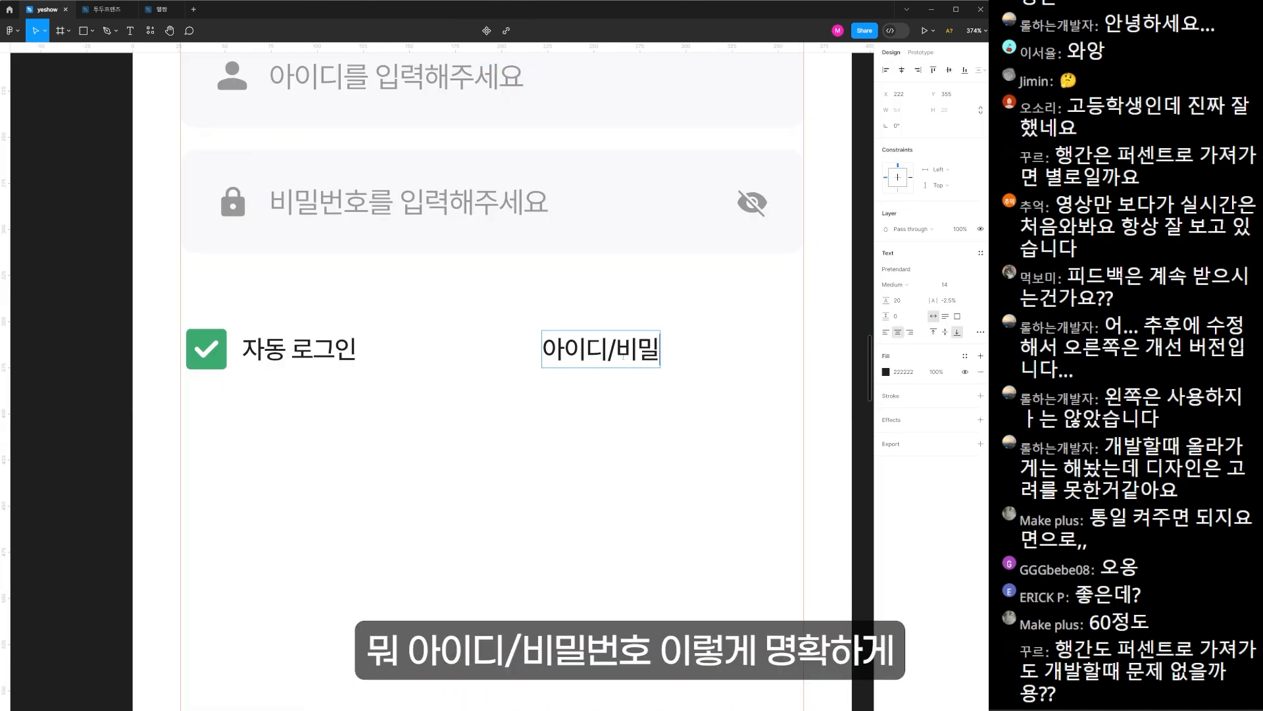
pyautogui.press('BackSpace')
pyautogui.press('BackSpace')
pyautogui.write('번호')
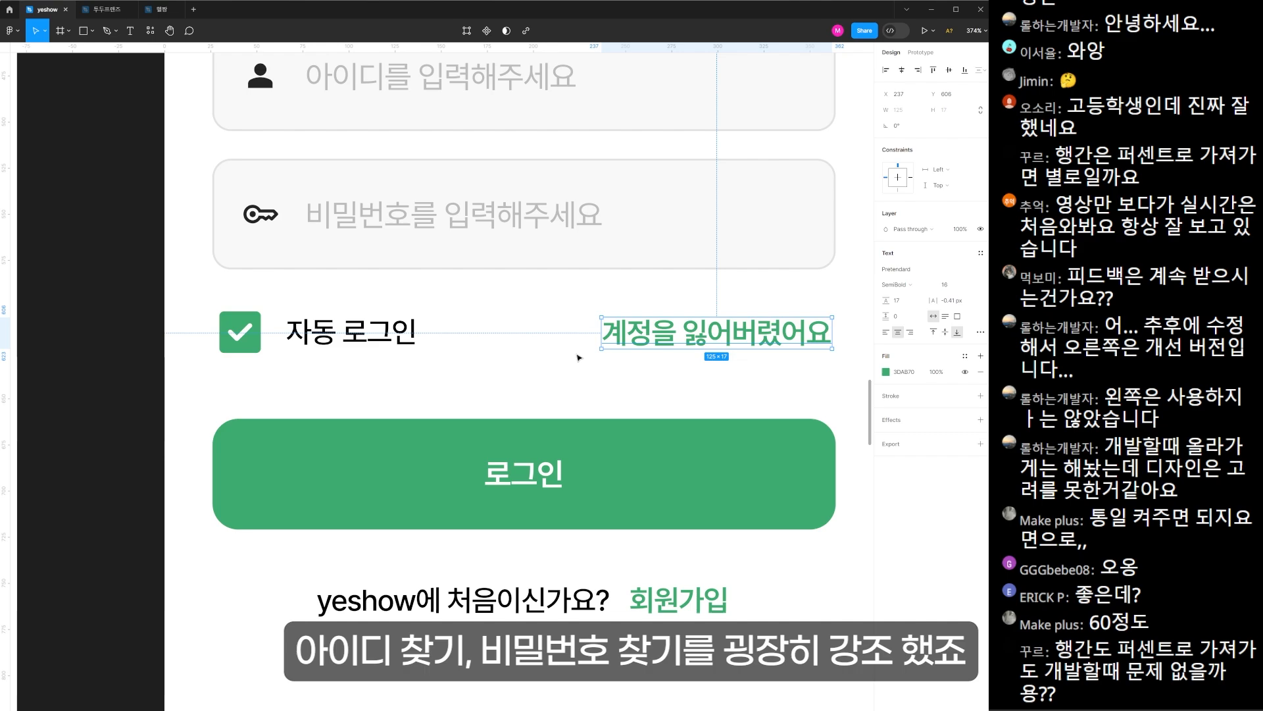
# - Examine how strongly the green 계정을 잃어버렸어요 link is emphasised on the centred login screen
pyautogui.click(555, 357)
pyautogui.scroll(-2, 553, 357)
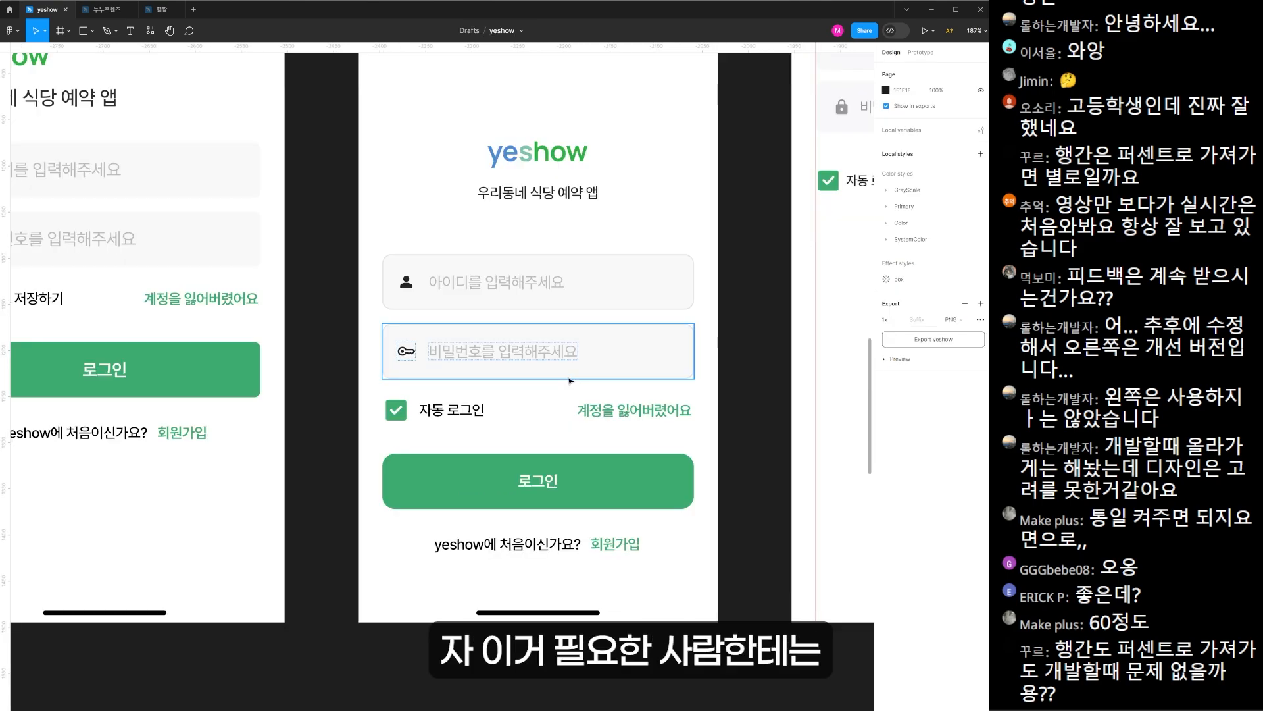
pyautogui.moveTo(598, 411); pyautogui.dragTo(589, 408)
pyautogui.press('Escape')
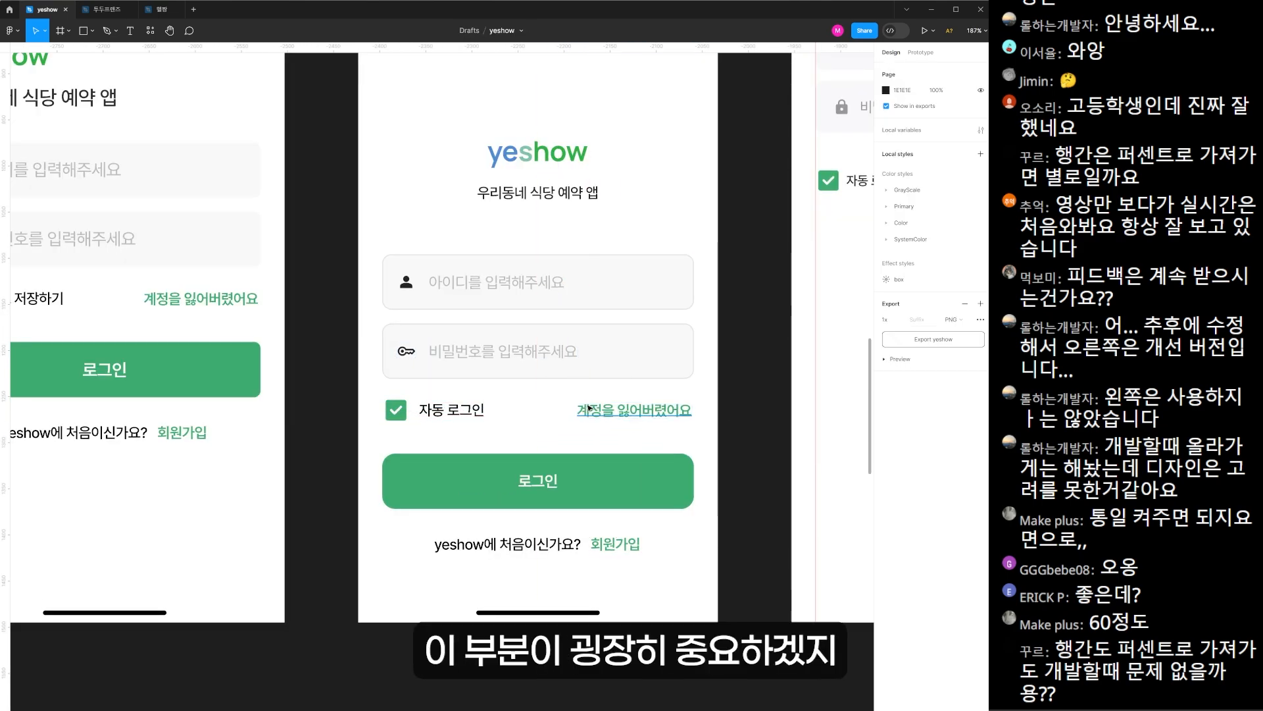
pyautogui.click(589, 408)
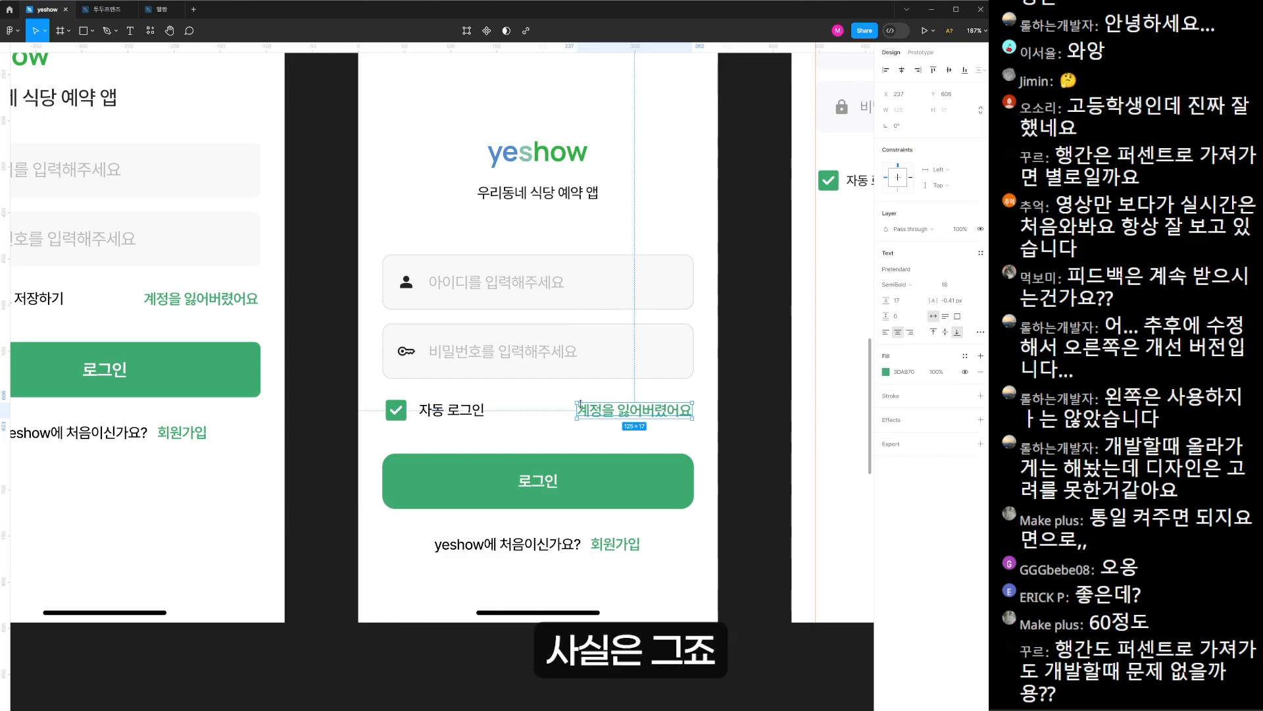
pyautogui.click(543, 418)
pyautogui.moveTo(627, 404)
pyautogui.mouseDown()
pyautogui.moveTo(612, 386)
pyautogui.moveTo(628, 389)
pyautogui.moveTo(607, 414)
pyautogui.mouseUp()
pyautogui.hotkey('ctrl', 'z')
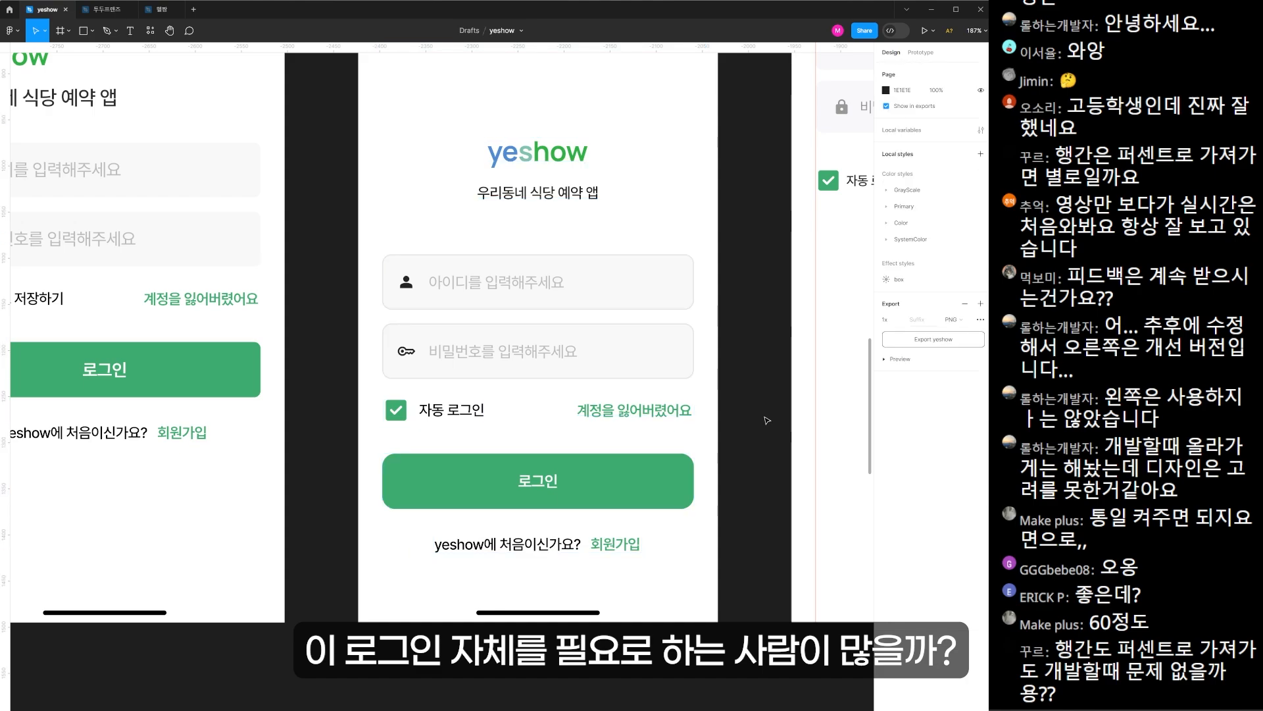
pyautogui.hscroll(-2, 766, 420)
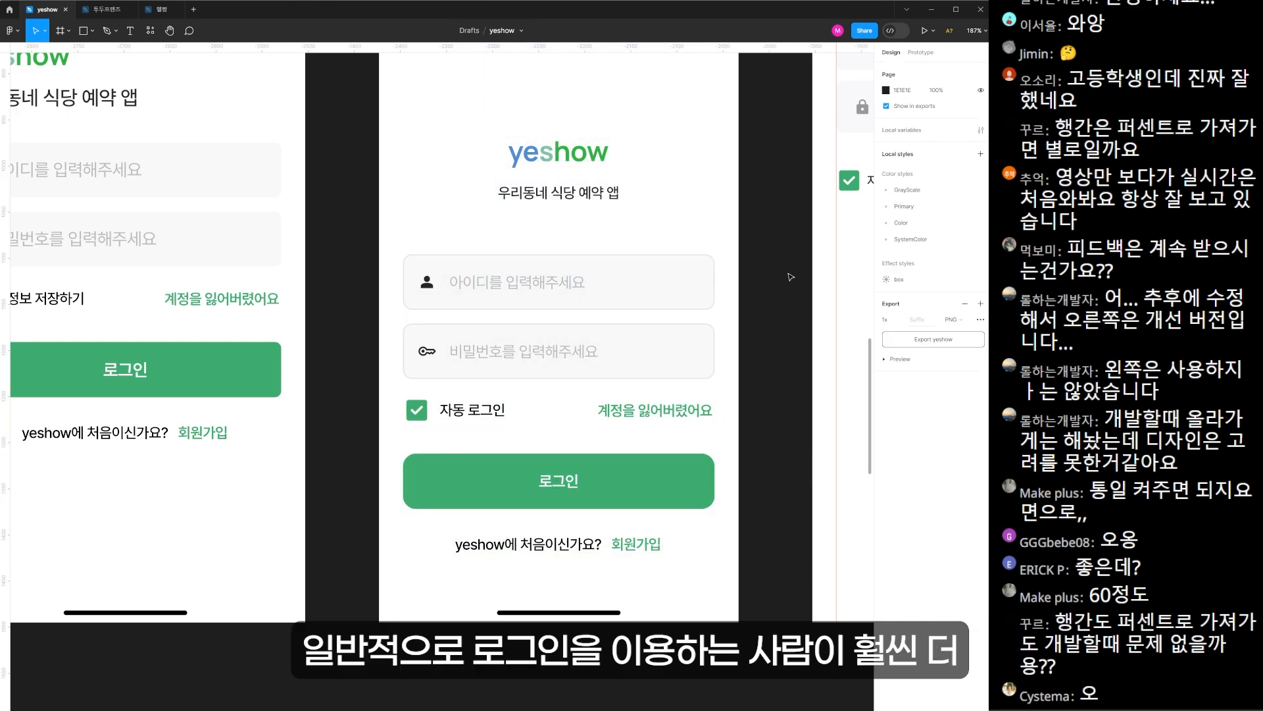
# - Colour the new 아이디/비밀번호 text 767676 and align its end with the input fields' right edge
pyautogui.moveTo(697, 296); pyautogui.dragTo(524, 301)
pyautogui.moveTo(719, 243); pyautogui.dragTo(476, 299)
pyautogui.scroll(5, 631, 230)
pyautogui.click(662, 385)
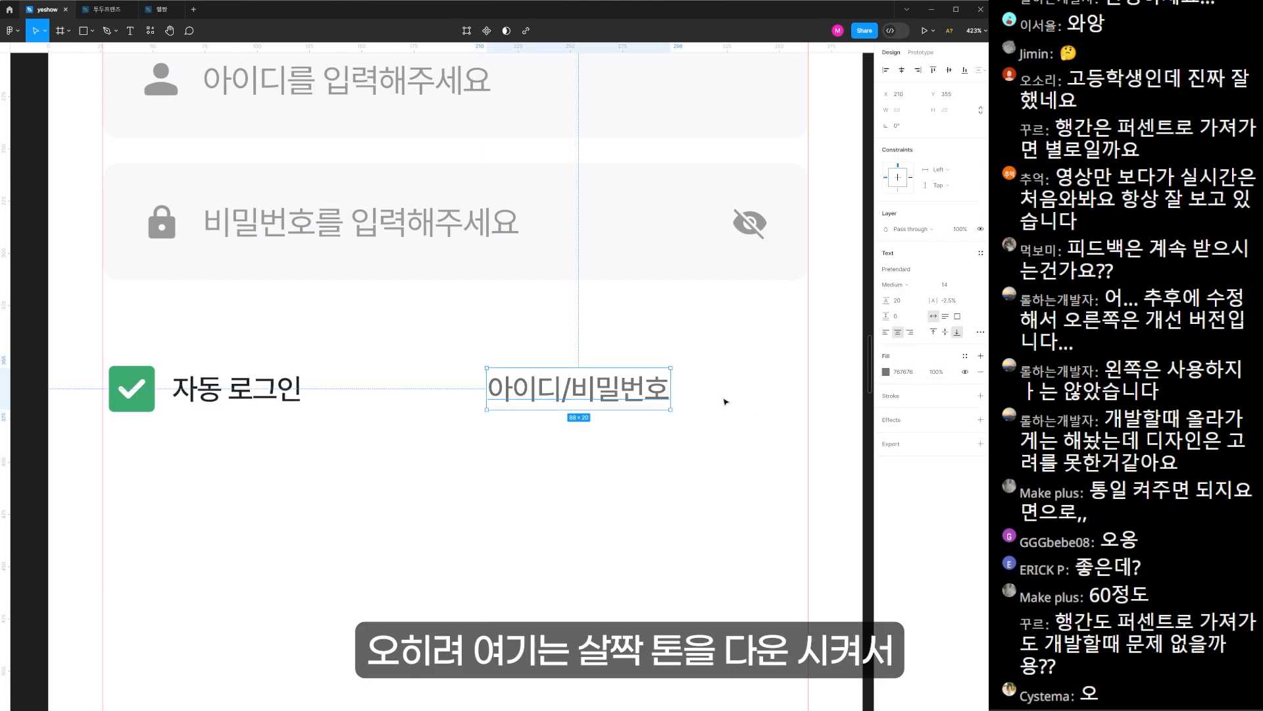
pyautogui.hotkey('alt', 'd')
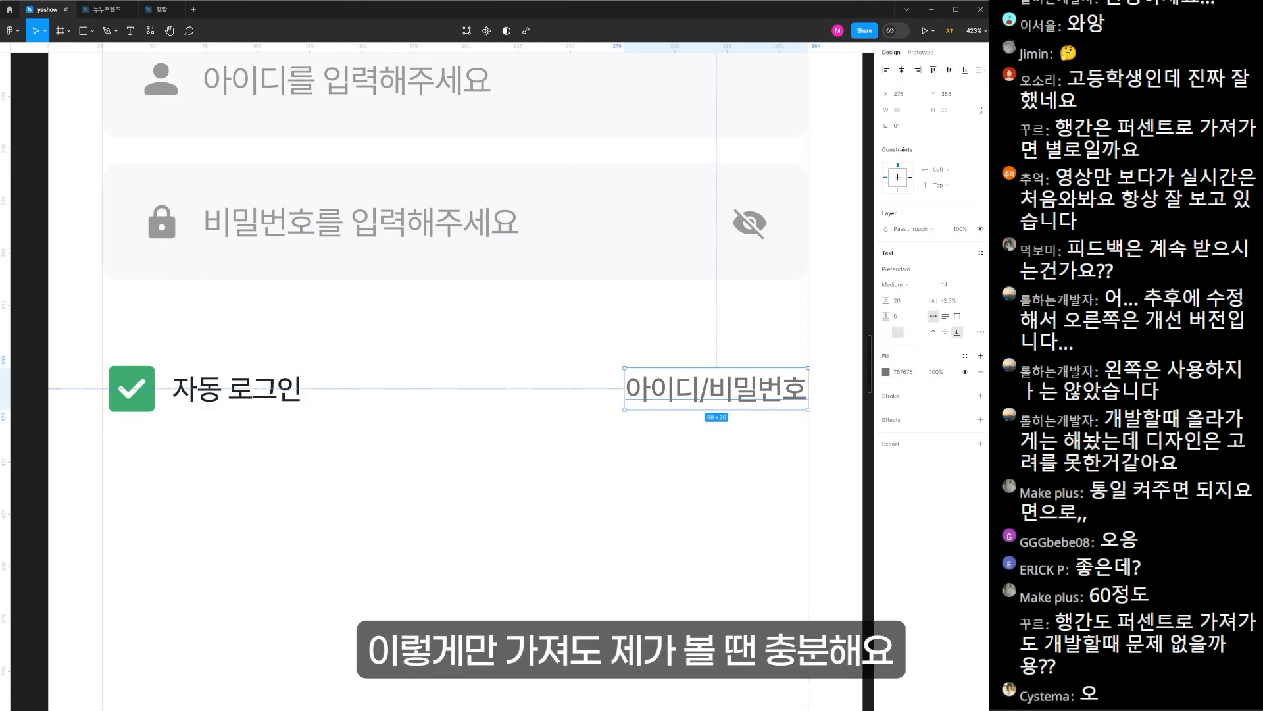
# - Move the 자동 로그인 and 아이디/비밀번호 row up, closer to the new password field
pyautogui.click(245, 355)
pyautogui.moveTo(127, 345); pyautogui.dragTo(439, 431)
# - Build the new login button from a copied field background filled with the checkbox green and the original button's 로그인 text
pyautogui.moveTo(438, 432); pyautogui.dragTo(439, 433)
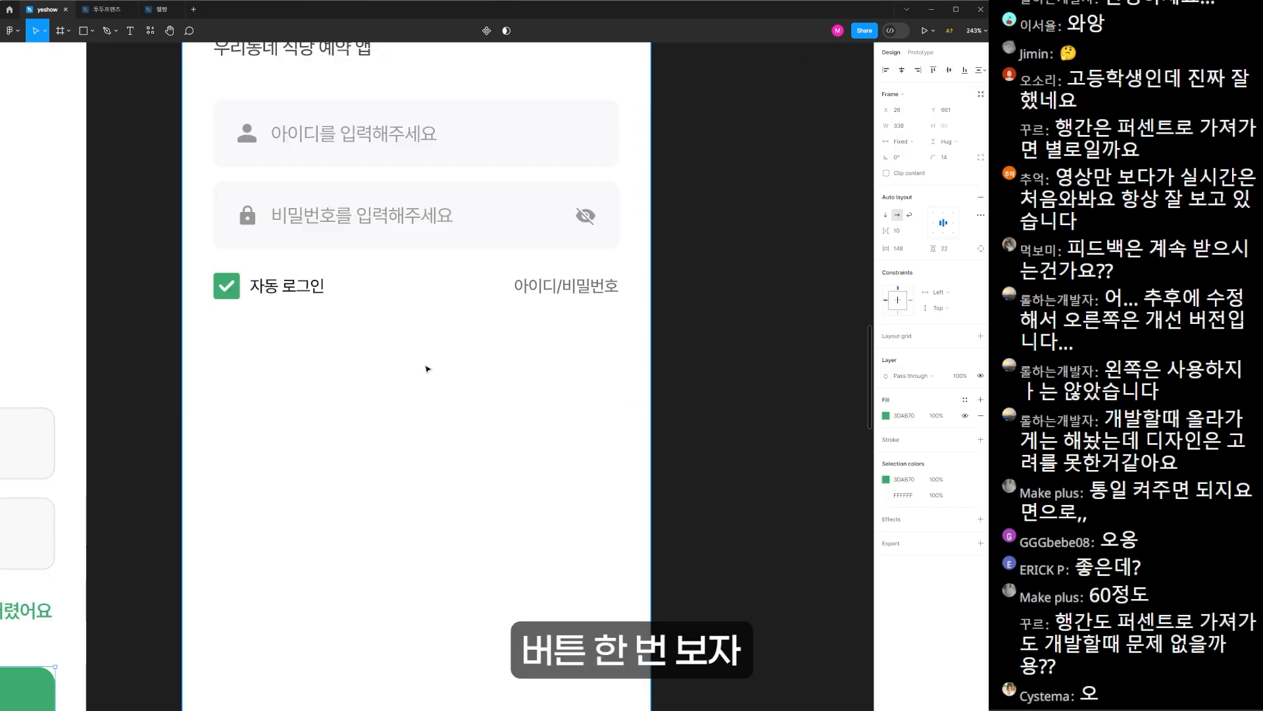
pyautogui.hotkey('ctrl', 'v')
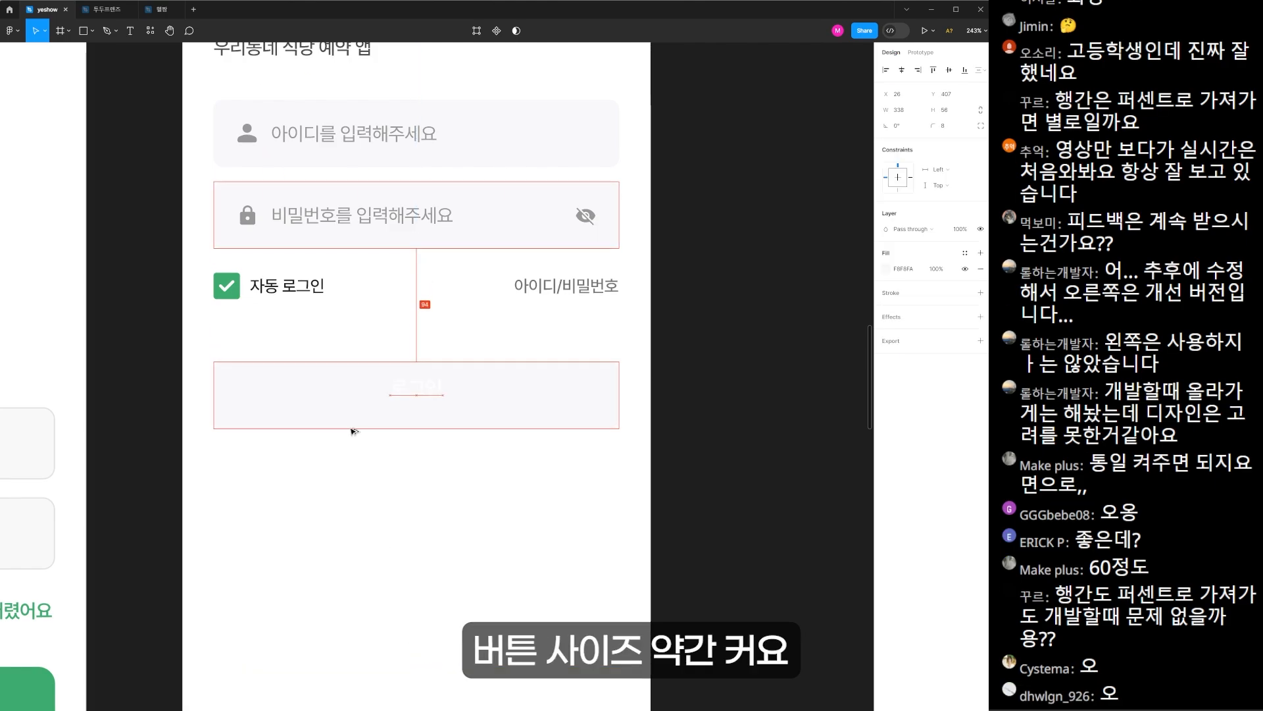
pyautogui.moveTo(353, 429); pyautogui.dragTo(352, 474)
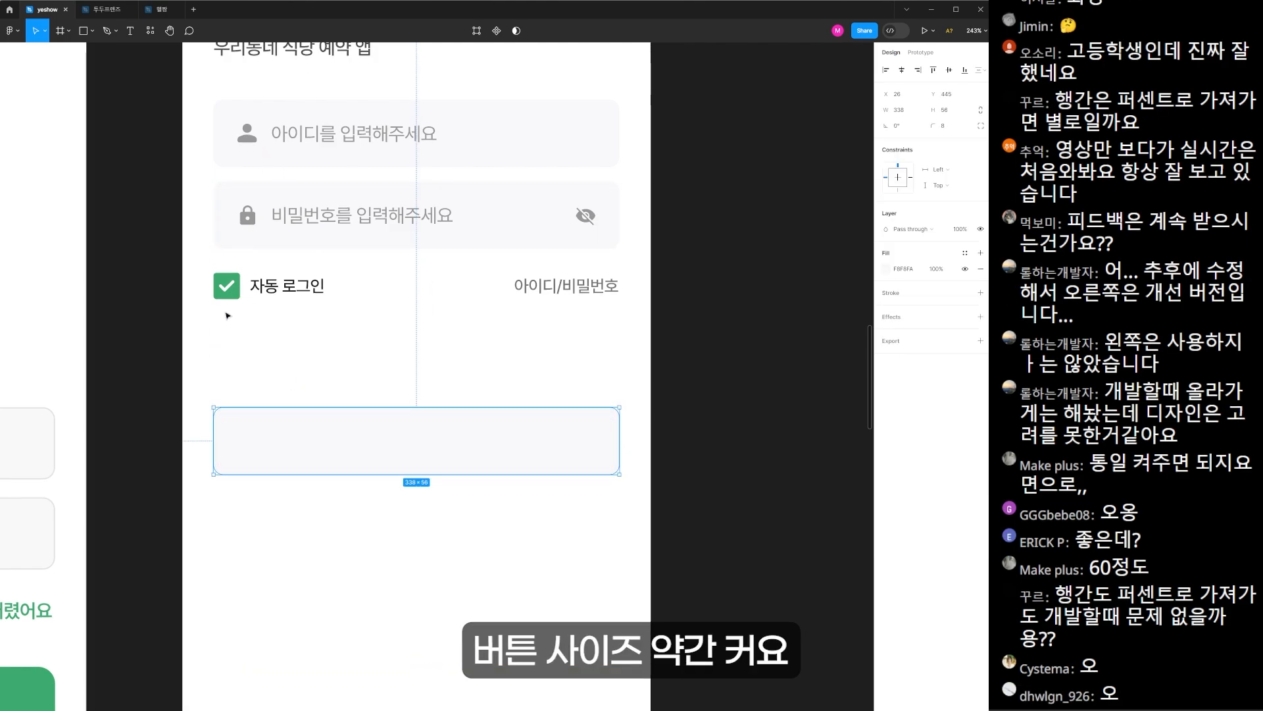
pyautogui.press('i')
pyautogui.click(234, 288)
pyautogui.moveTo(431, 442); pyautogui.dragTo(432, 443)
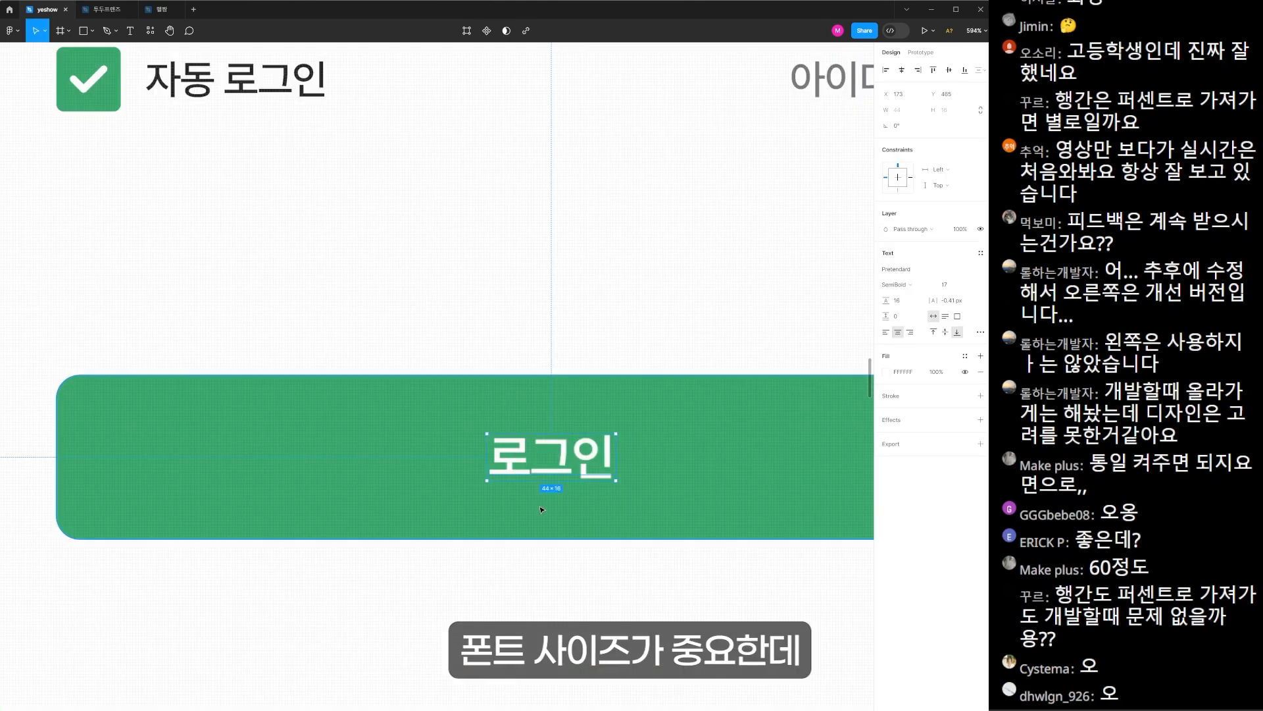
# - Set the 로그인 text to size 18, line height 26 and letter spacing -2.5%, then centre and group it with the button
pyautogui.click(952, 286)
pyautogui.write('18')
pyautogui.press('Return')
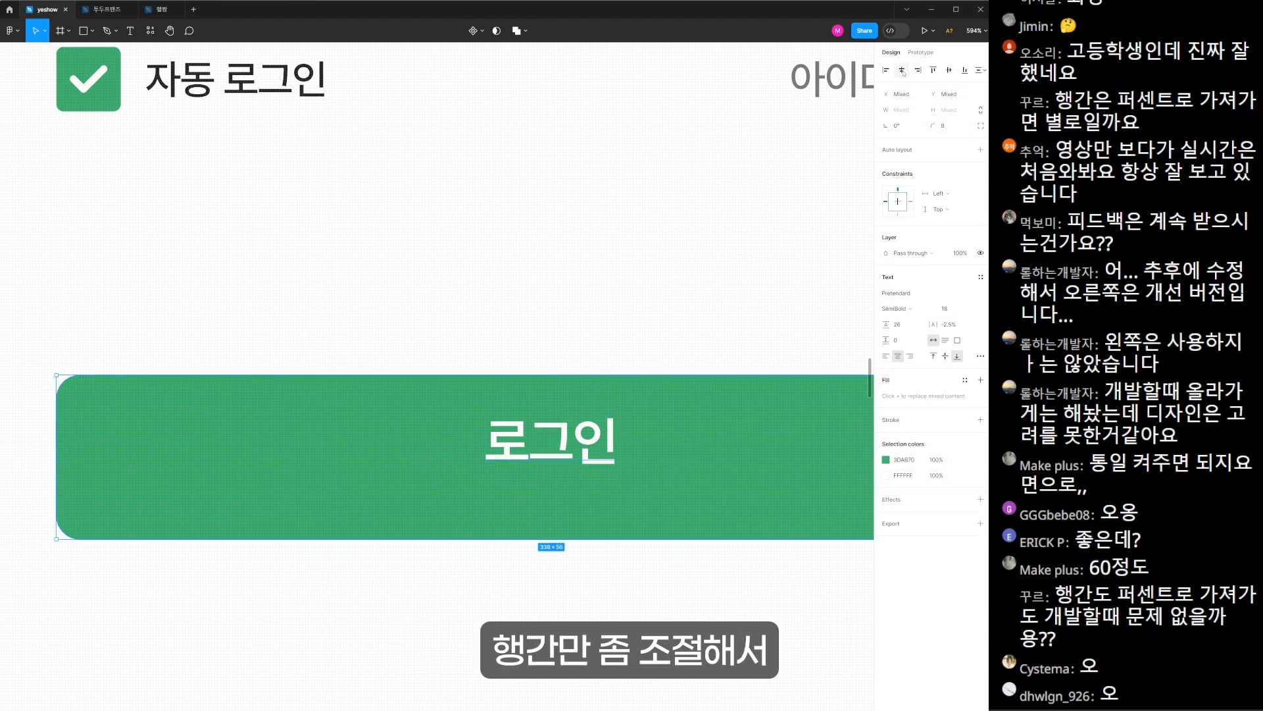
pyautogui.click(949, 71)
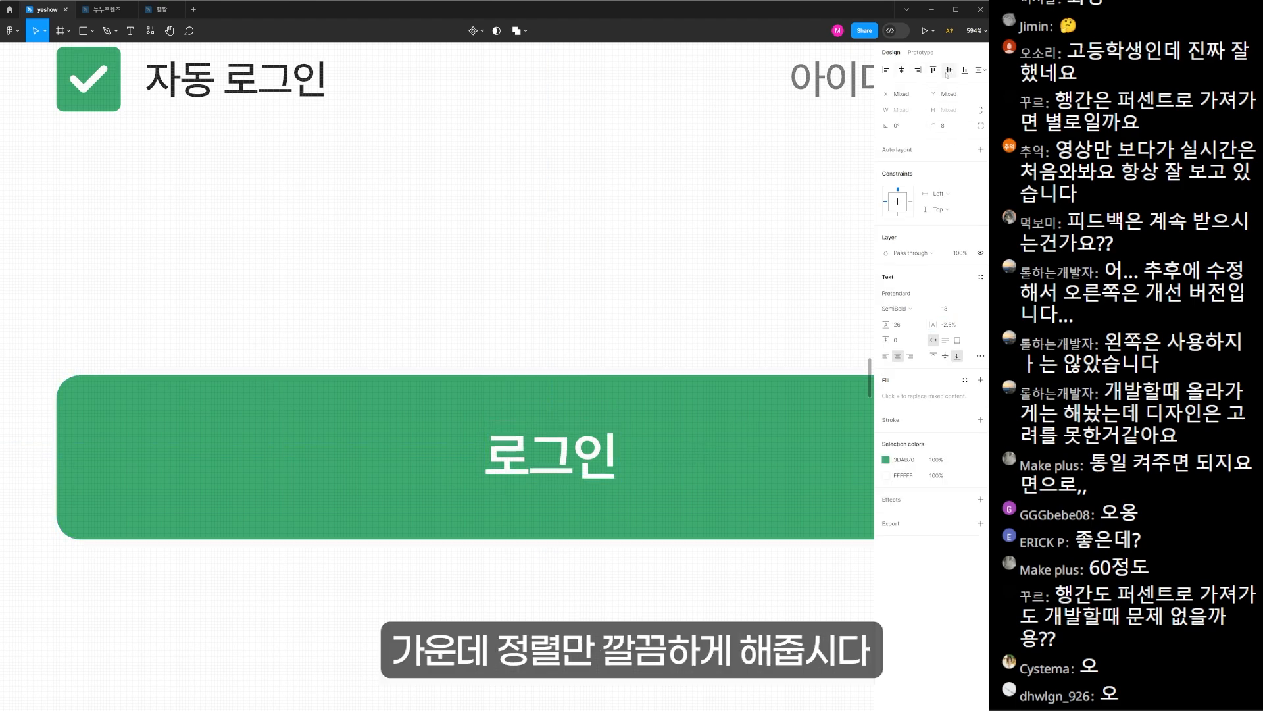
pyautogui.hotkey('ctrl', 'g')
# - Place a copy of the yeshow에 처음이신가요? 회원가입 line below the new login button with -2.5% letter spacing
pyautogui.scroll(-1, 548, 340)
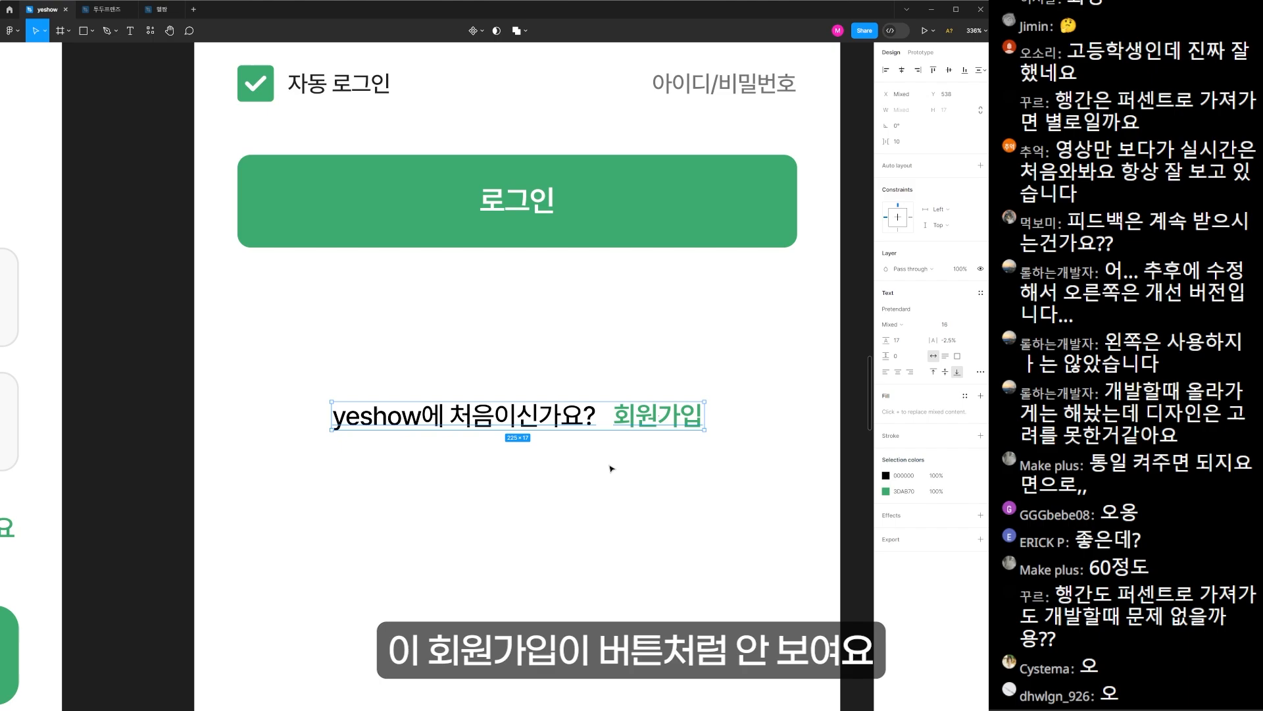
pyautogui.click(611, 469)
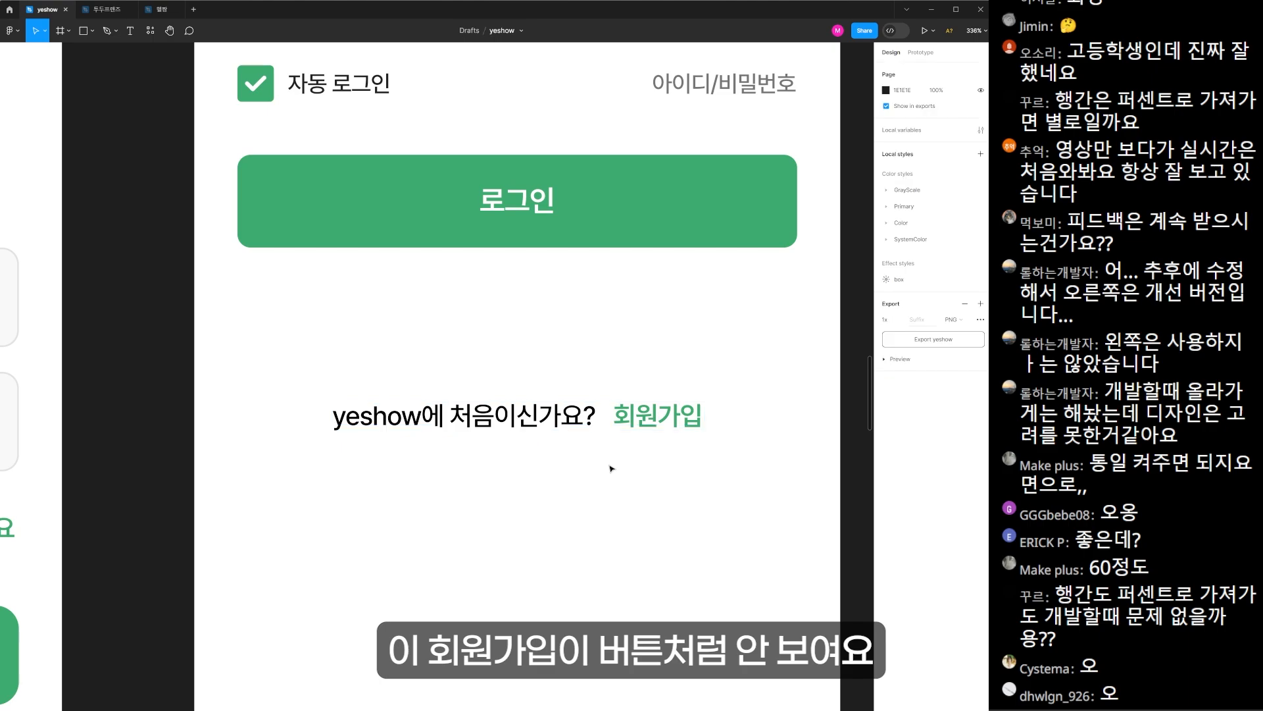
# - Underline the green 회원가입 text in the sign-up line below the new login button
pyautogui.click(674, 418)
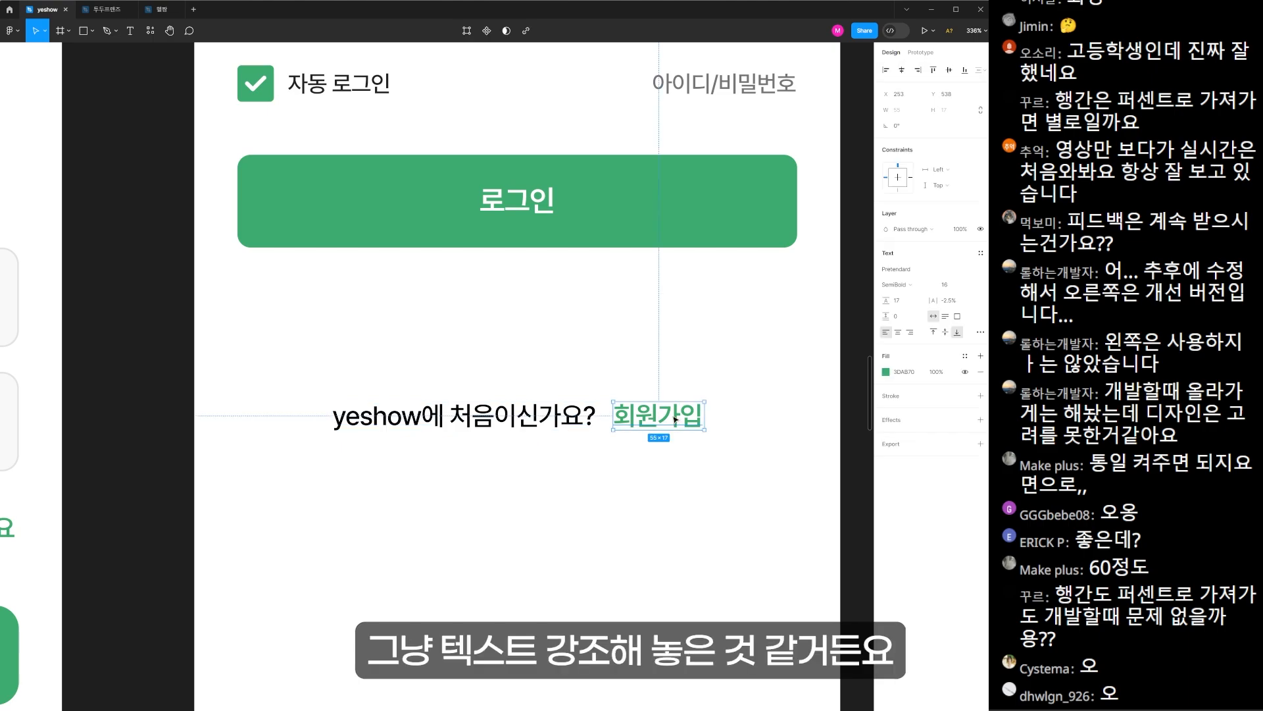
pyautogui.click(981, 332)
pyautogui.click(850, 467)
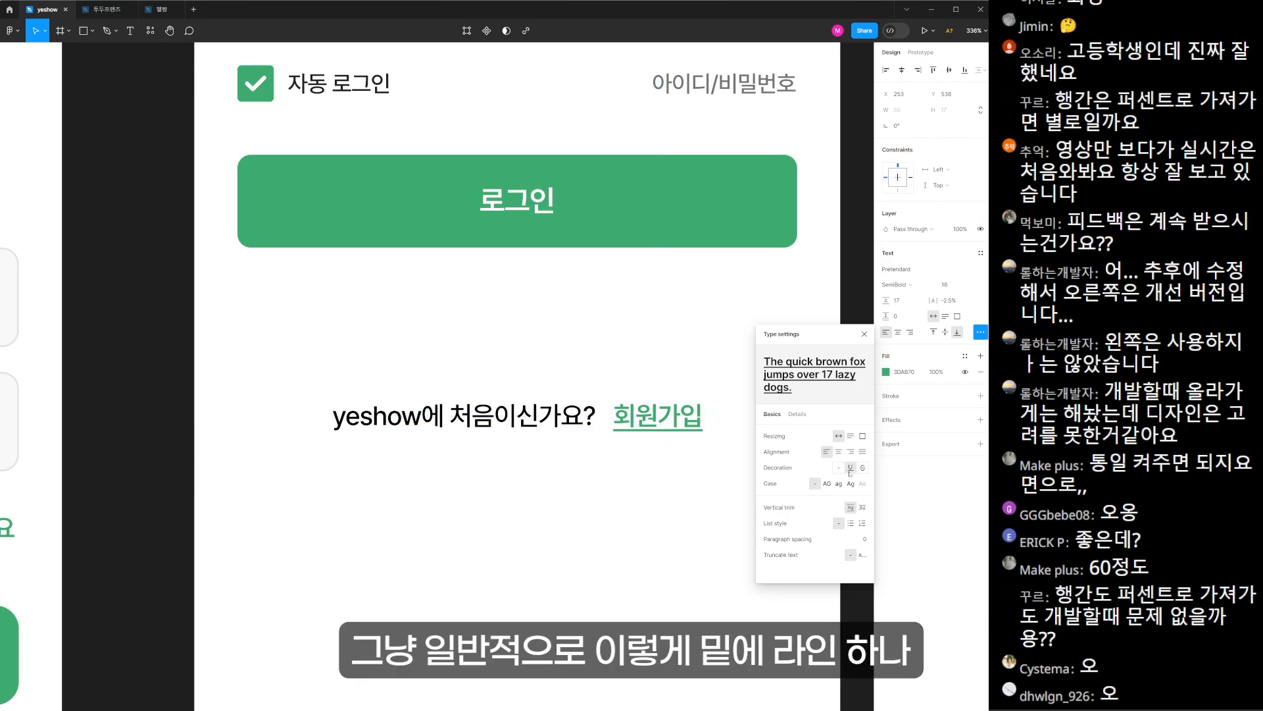
pyautogui.click(616, 474)
pyautogui.scroll(1, 640, 502)
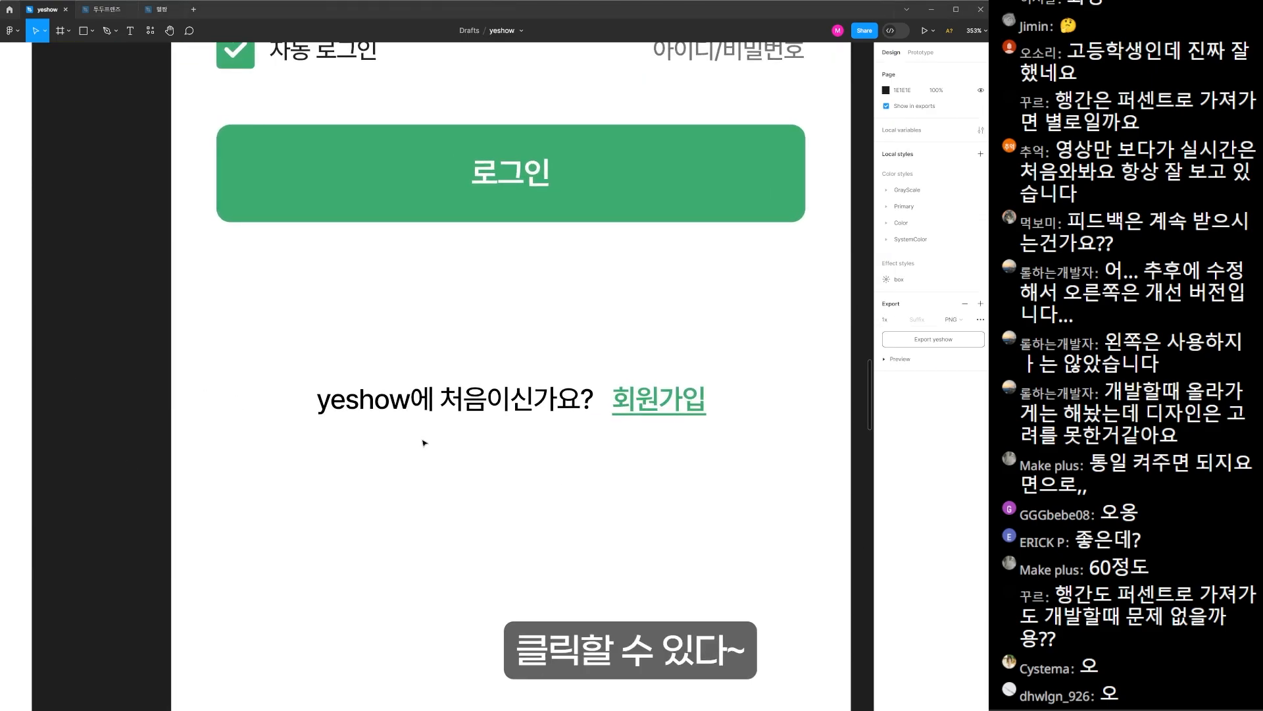
# - Reduce the font size of both yeshow에 처음이신가요? and 회원가입 below the new login button
pyautogui.click(454, 398)
pyautogui.keyDown('shift'); pyautogui.click(658, 398); pyautogui.keyUp('shift')
pyautogui.click(954, 325)
pyautogui.write('1')
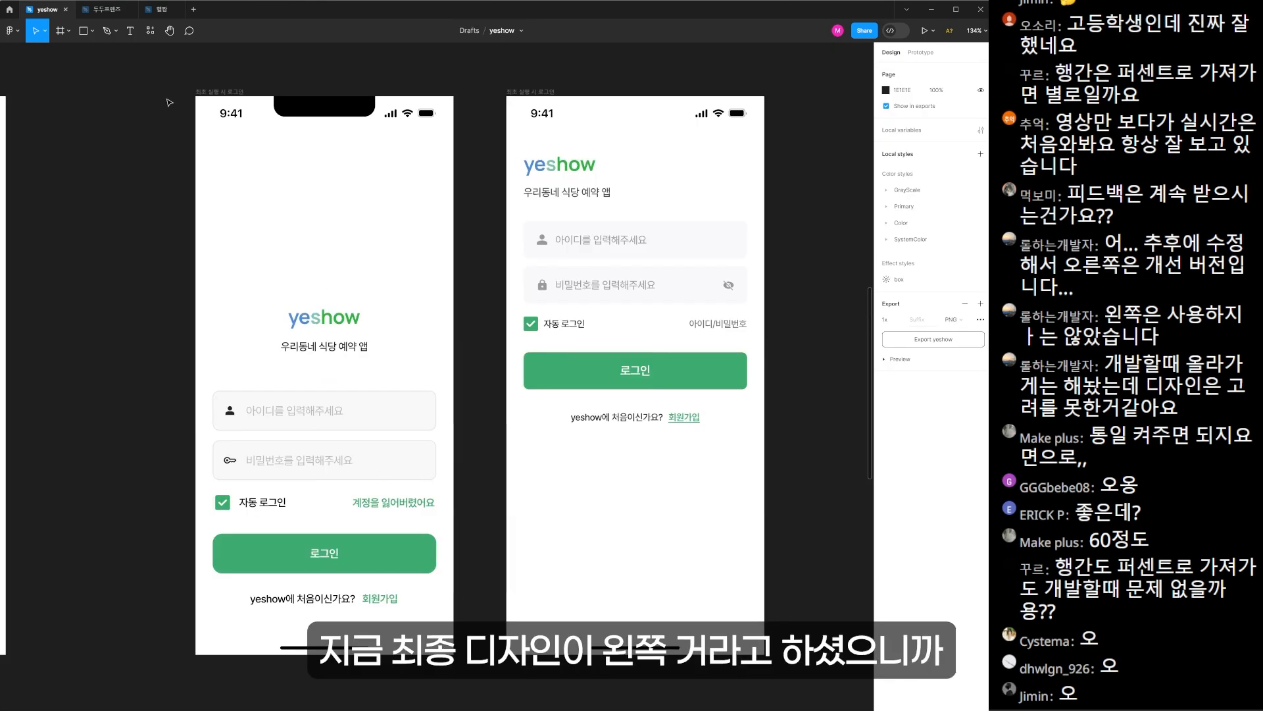
# - Compare the original login screens with the new one, looking at font sizes, vertical placement and green accents
pyautogui.moveTo(163, 61); pyautogui.dragTo(463, 621)
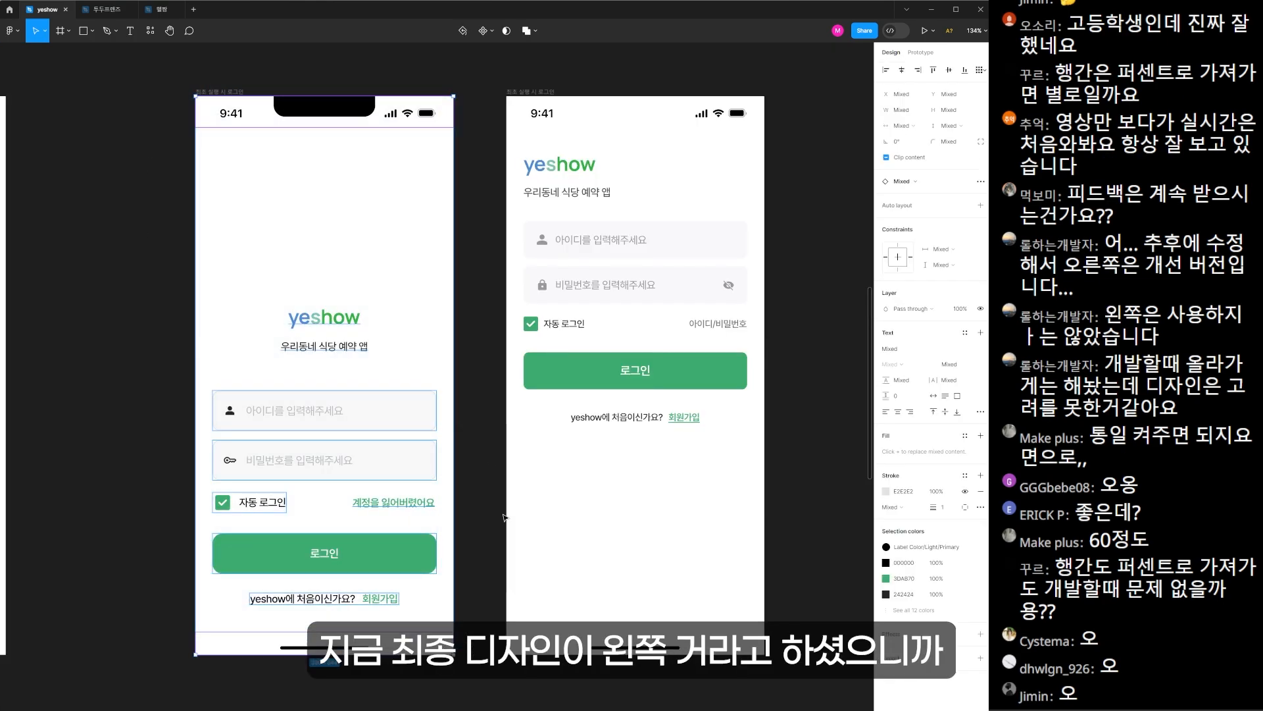
pyautogui.click(478, 529)
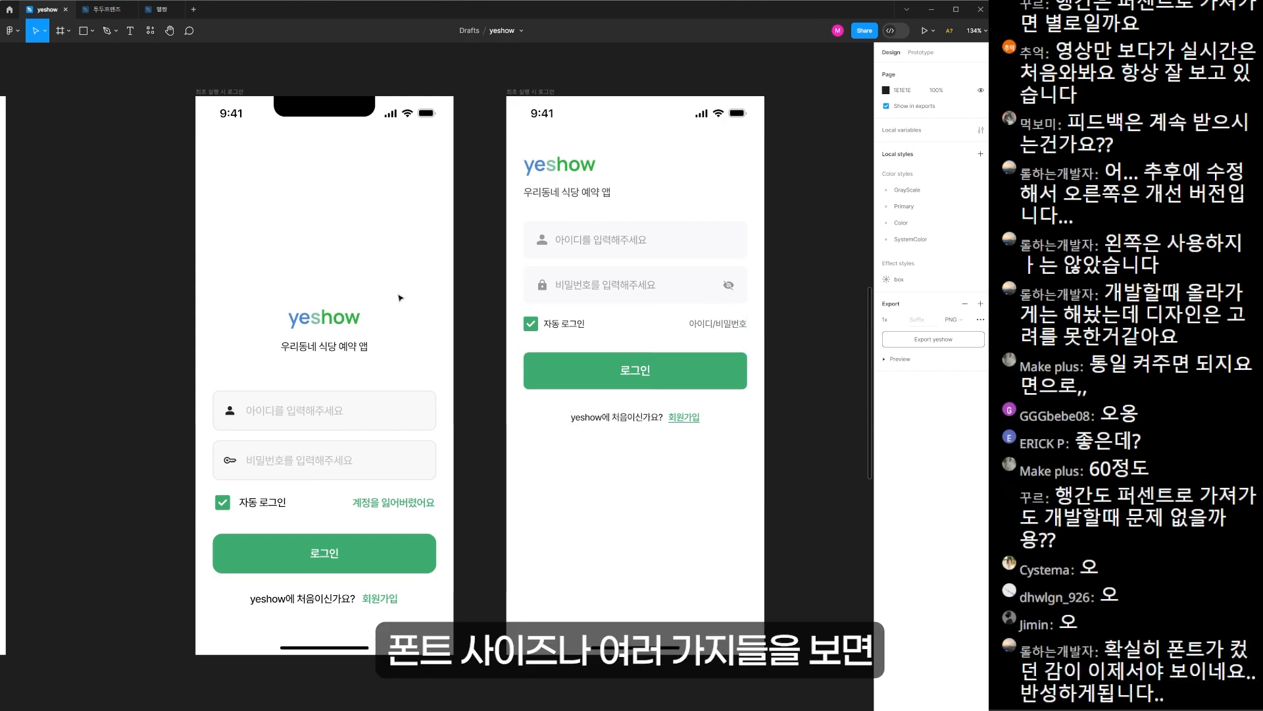
pyautogui.moveTo(368, 330); pyautogui.dragTo(748, 365)
pyautogui.moveTo(158, 130); pyautogui.dragTo(335, 130)
pyautogui.moveTo(465, 283); pyautogui.dragTo(306, 222)
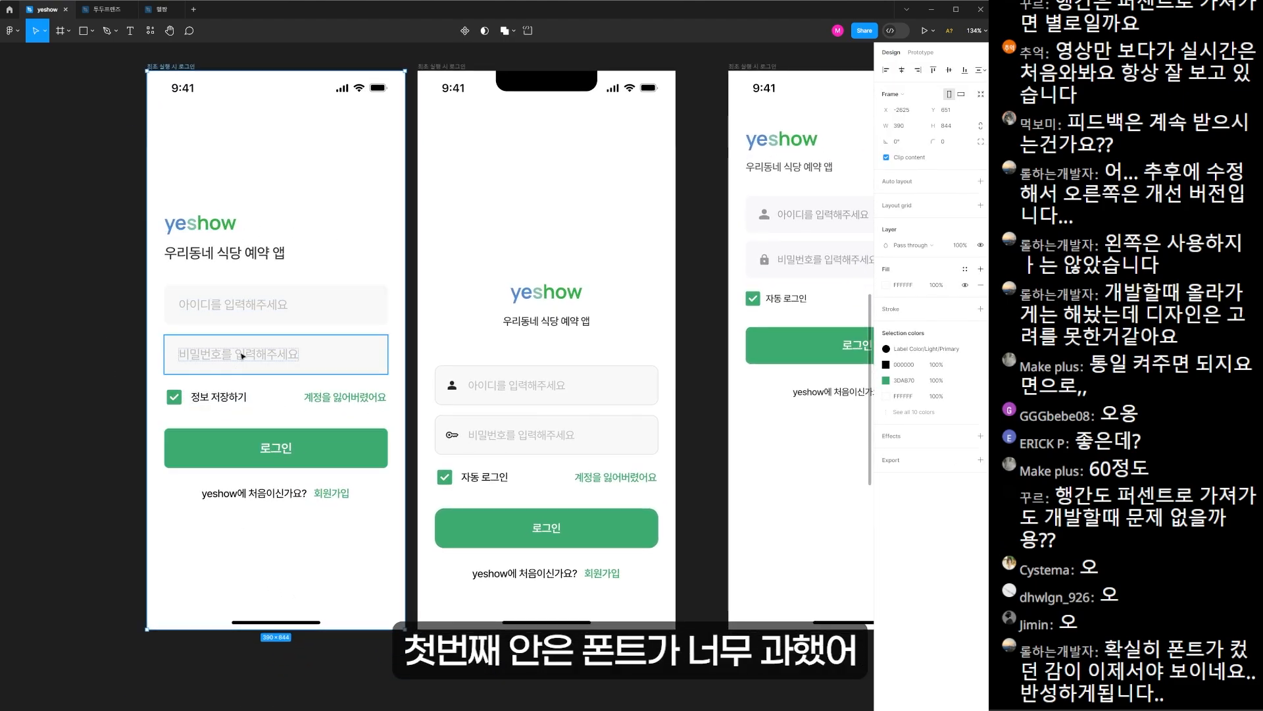
pyautogui.hotkey('ctrl', 'z')
pyautogui.moveTo(127, 319); pyautogui.dragTo(123, 326)
pyautogui.moveTo(349, 238); pyautogui.dragTo(661, 628)
pyautogui.click(677, 504)
pyautogui.moveTo(672, 478); pyautogui.dragTo(663, 485)
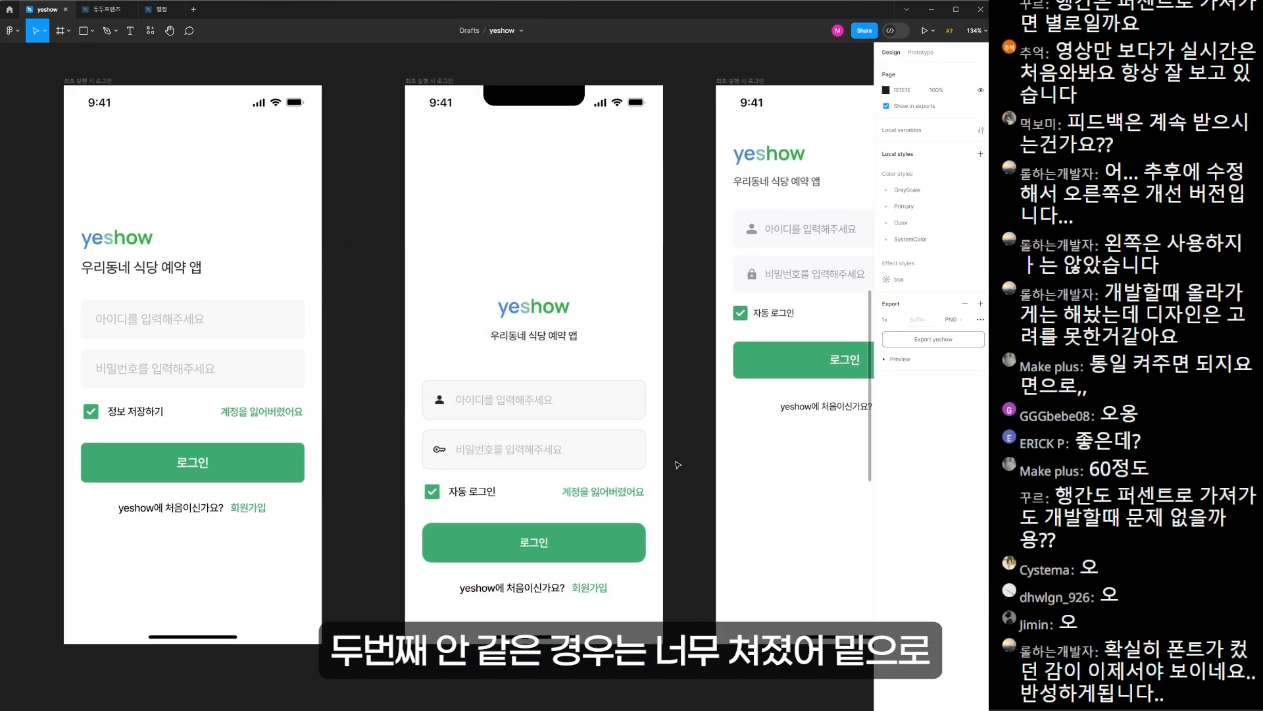
pyautogui.click(590, 587)
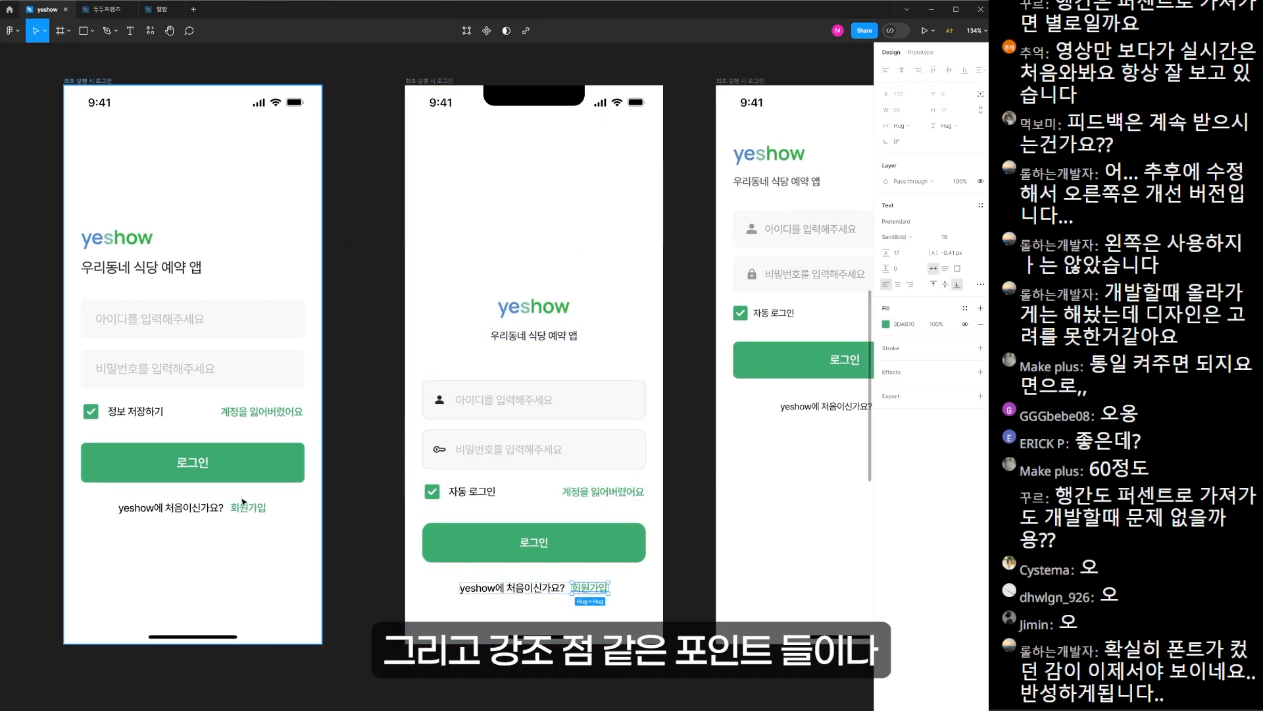
pyautogui.click(739, 470)
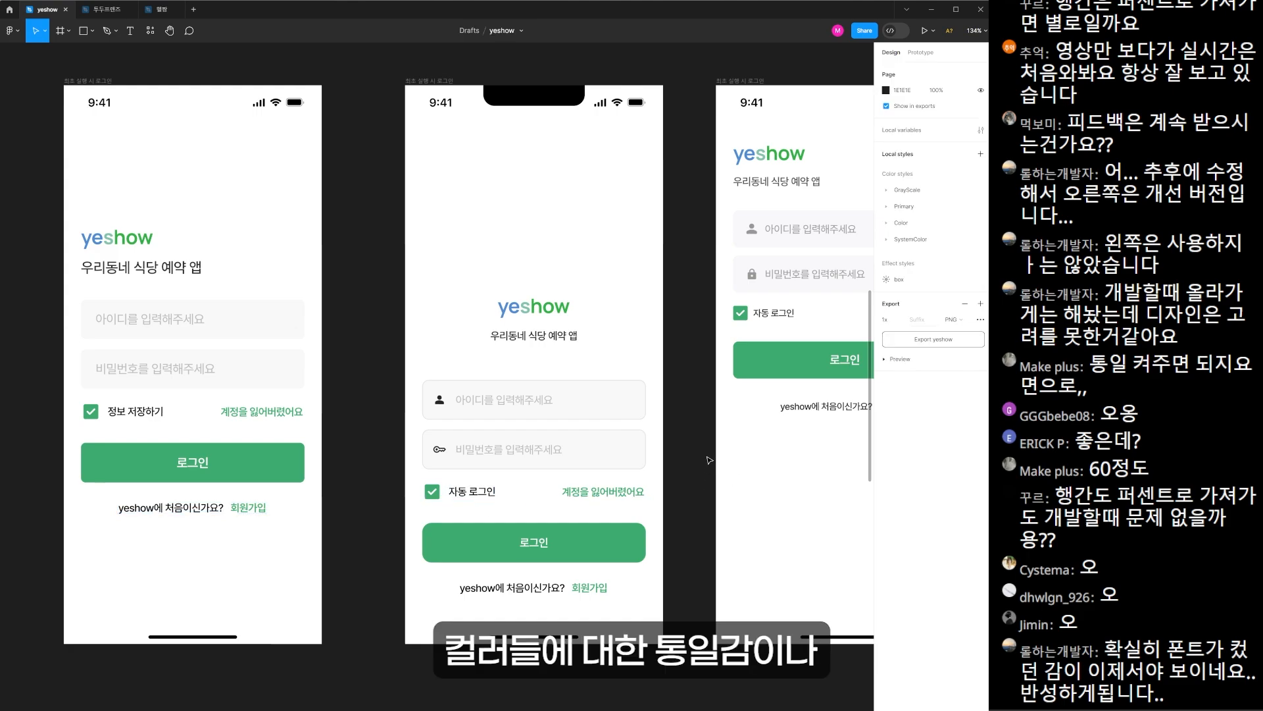
# - Examine the terms agreement screen, especially the divider line between 전체동의 and the individual agreement items
pyautogui.hscroll(2, 700, 404)
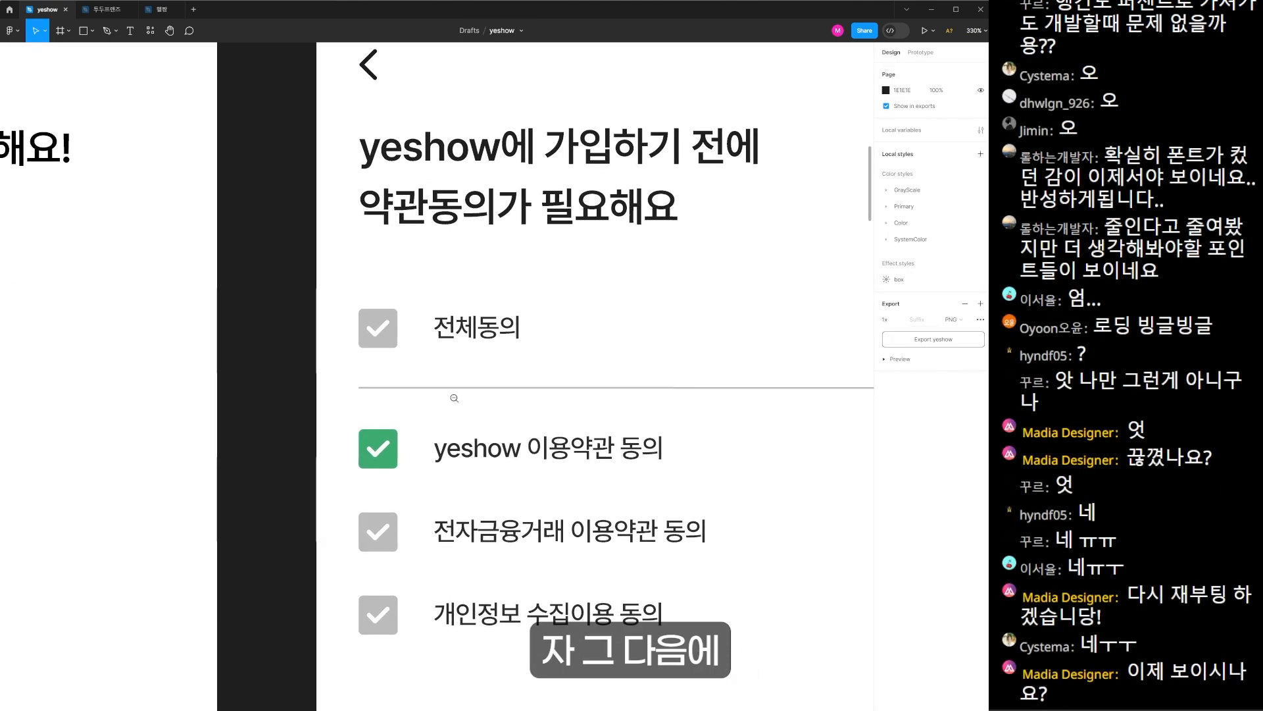
pyautogui.keyDown('alt'); pyautogui.click(454, 398); pyautogui.keyUp('alt')
pyautogui.hscroll(1, 468, 400)
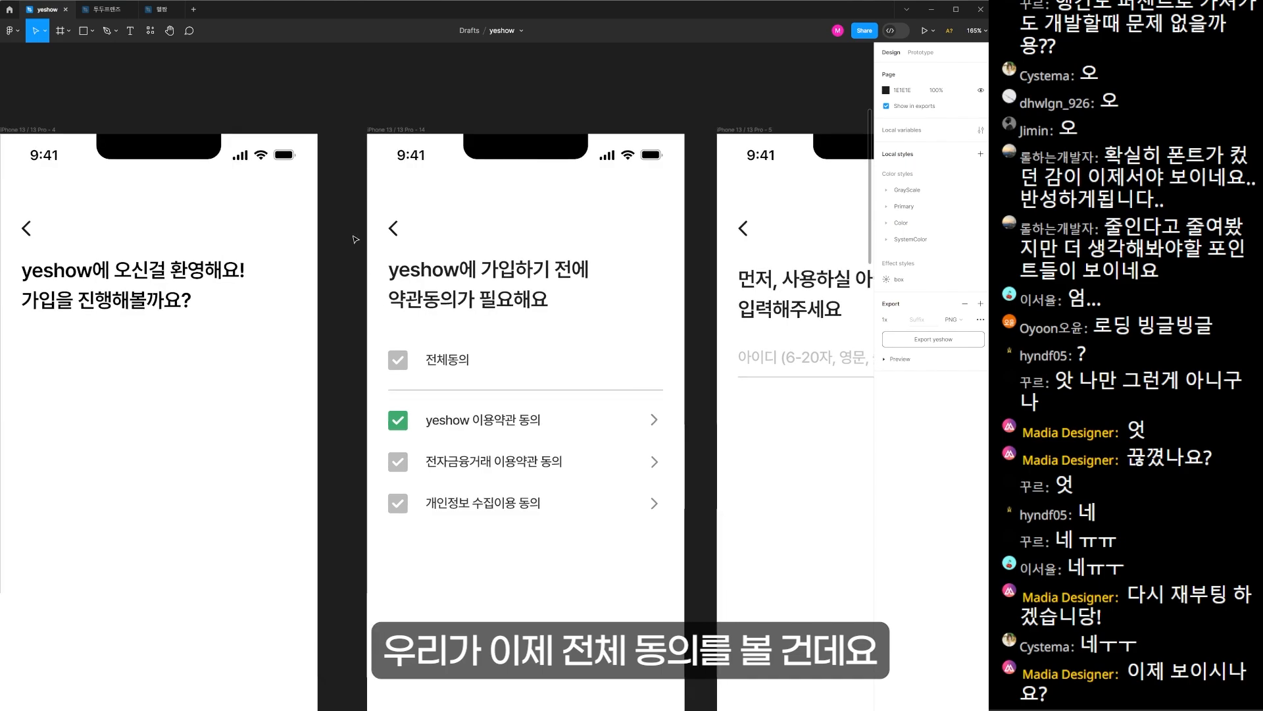
pyautogui.moveTo(353, 214); pyautogui.dragTo(667, 525)
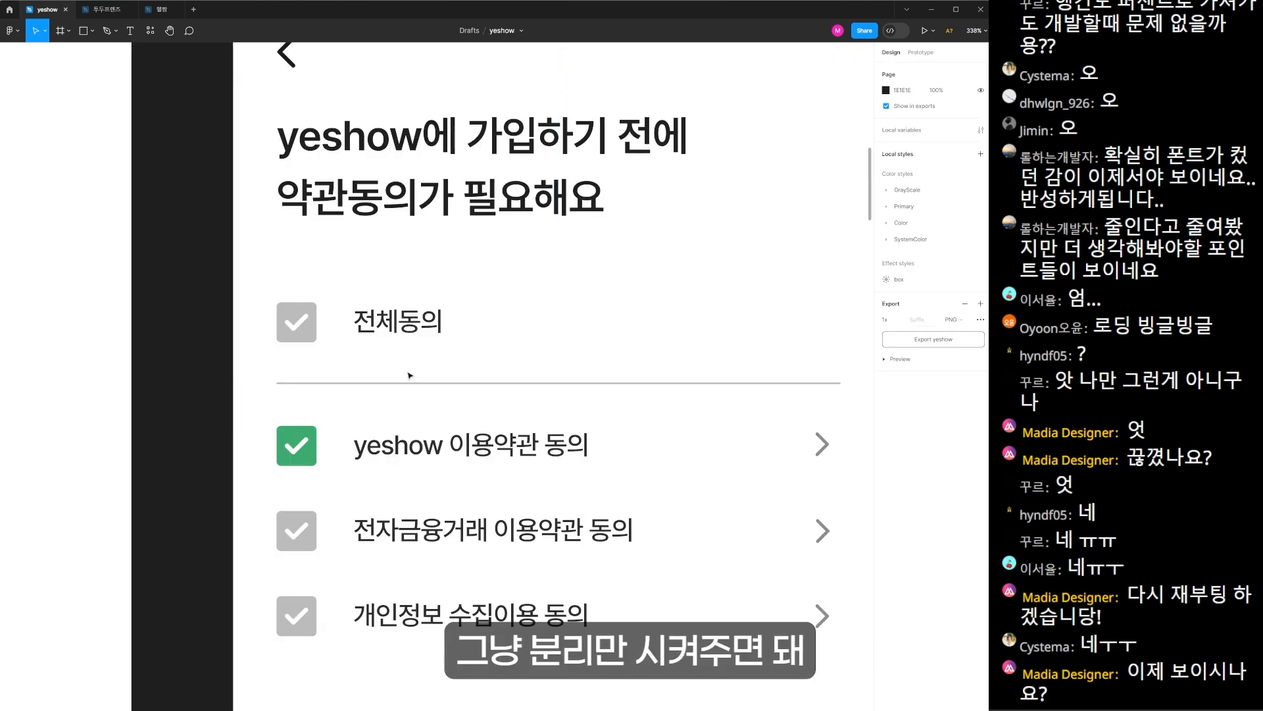
pyautogui.scroll(-3, 410, 375)
pyautogui.hscroll(1, 409, 375)
pyautogui.click(377, 282)
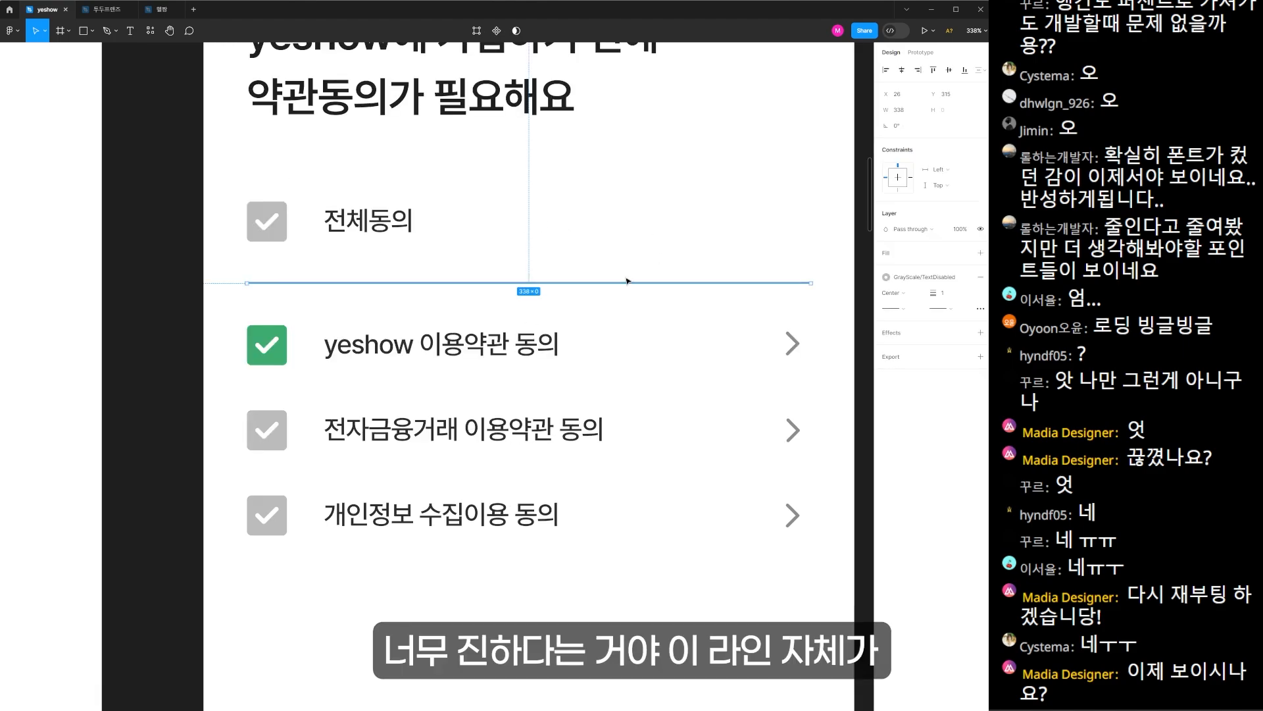
pyautogui.click(570, 266)
pyautogui.scroll(3, 527, 259)
pyautogui.hscroll(-2, 414, 153)
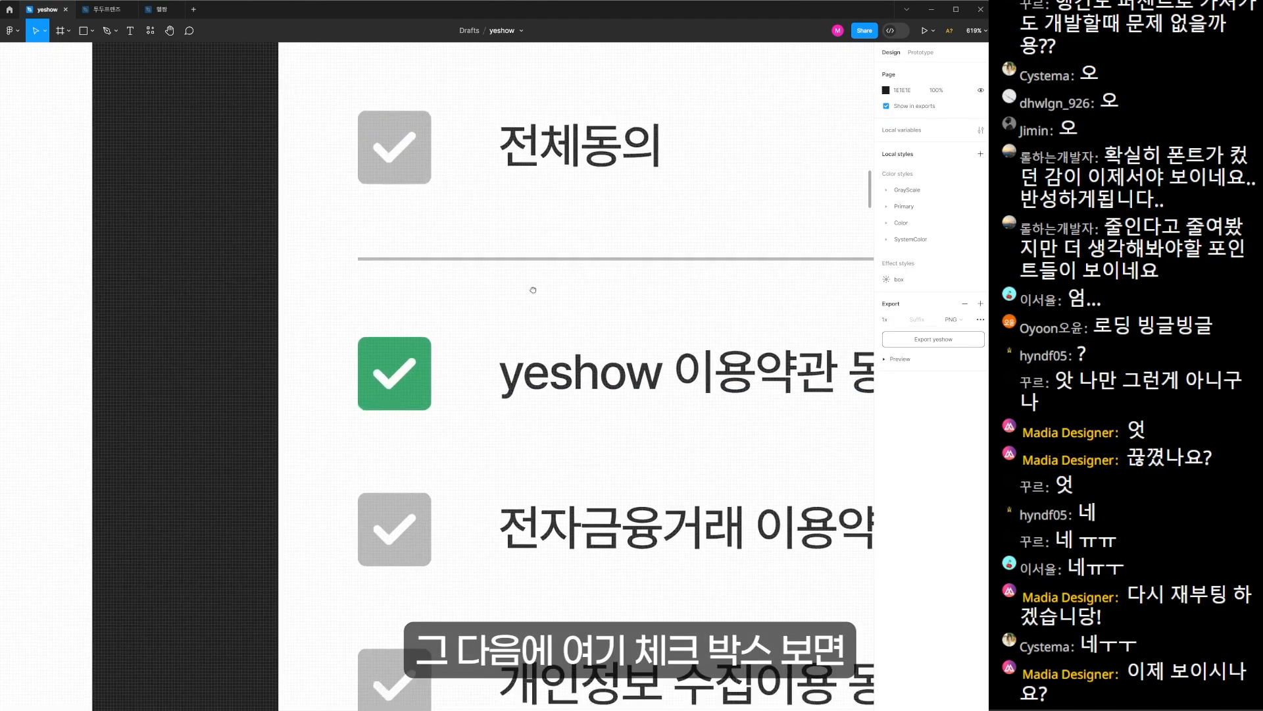
# - Inspect the fills of the grey unchecked and green checked boxes on the terms agreement screen
pyautogui.click(418, 165)
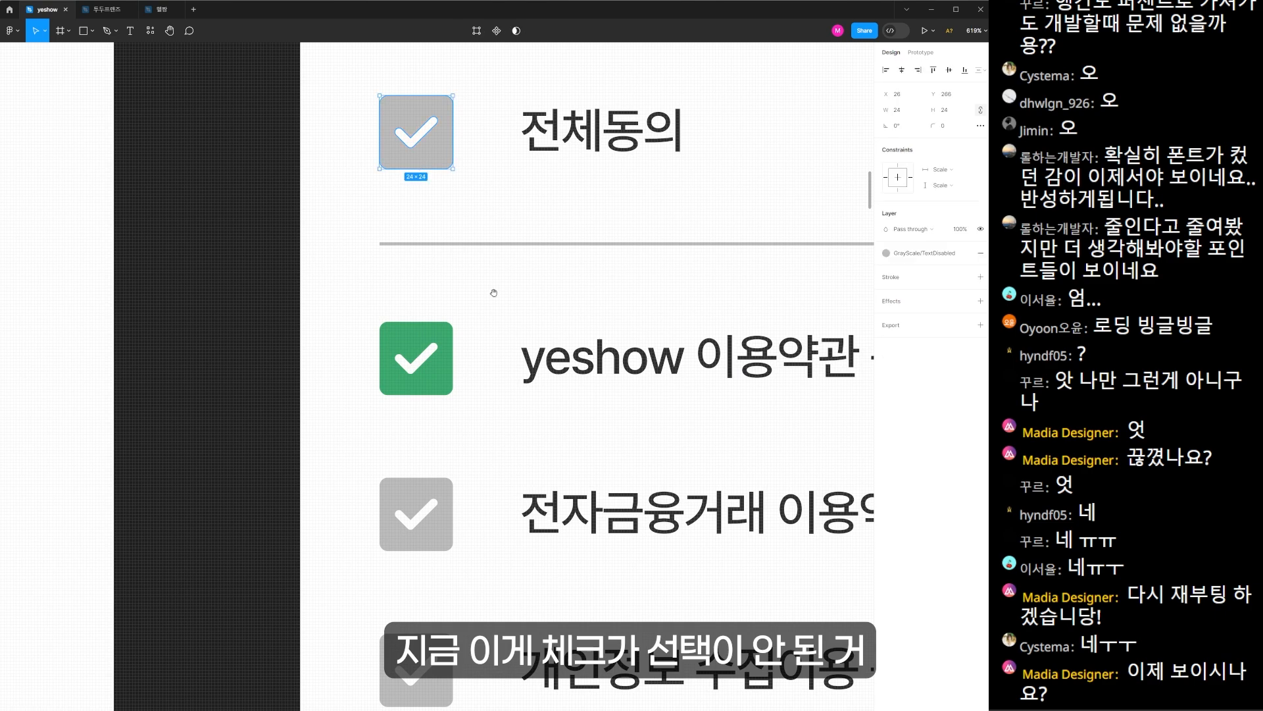
pyautogui.scroll(-2, 417, 197)
pyautogui.hscroll(-2, 418, 197)
pyautogui.click(556, 250)
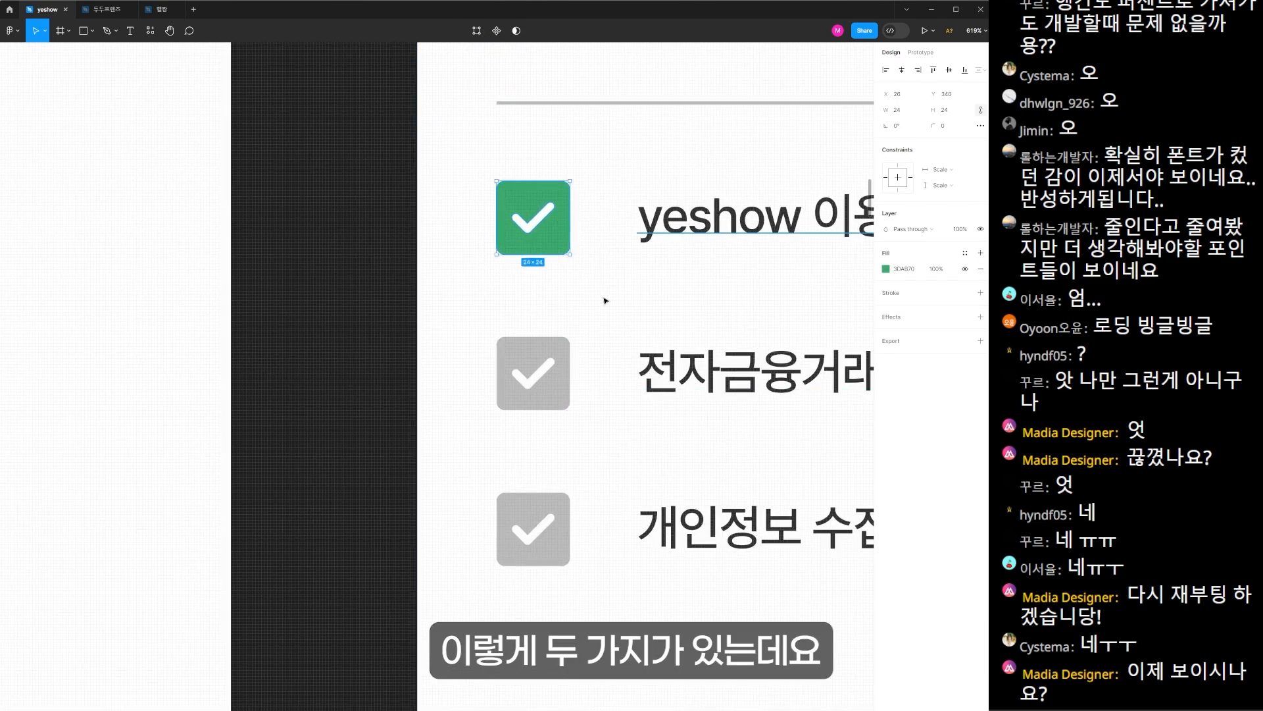
pyautogui.scroll(2, 556, 142)
# - Try a lighter grey on the unchecked 전체동의 checkbox
pyautogui.click(556, 142)
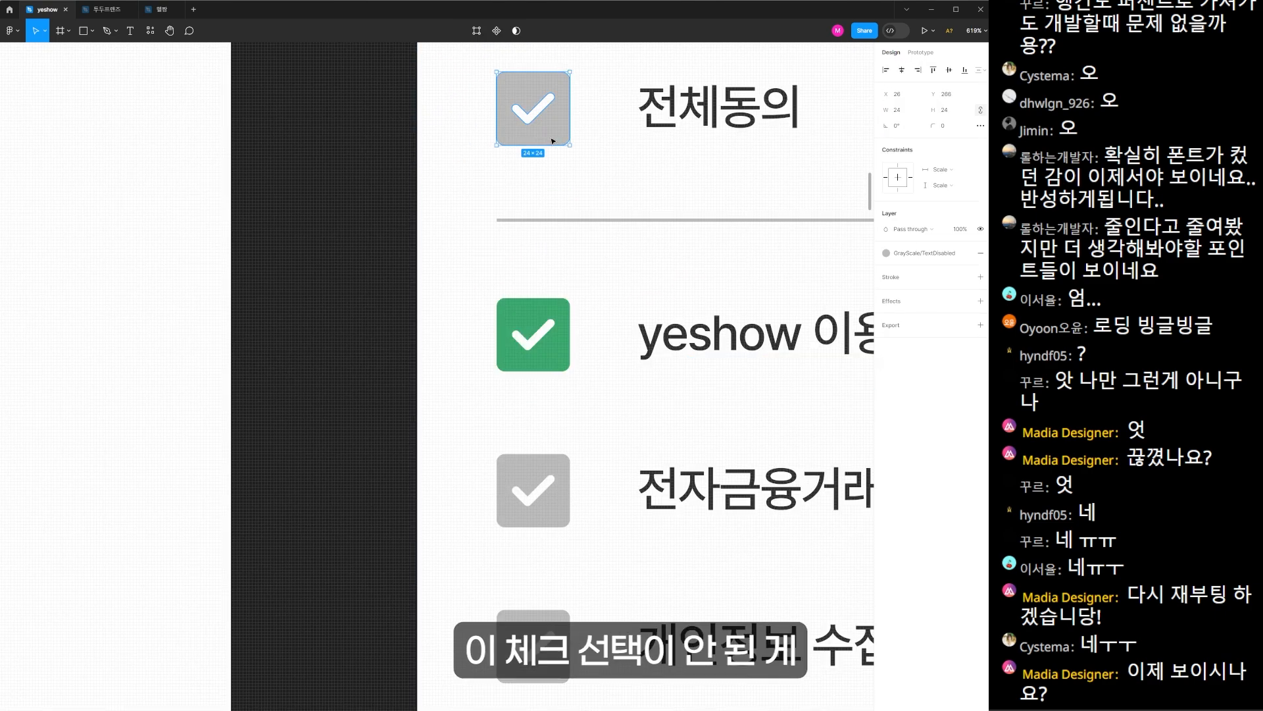
pyautogui.hscroll(2, 552, 141)
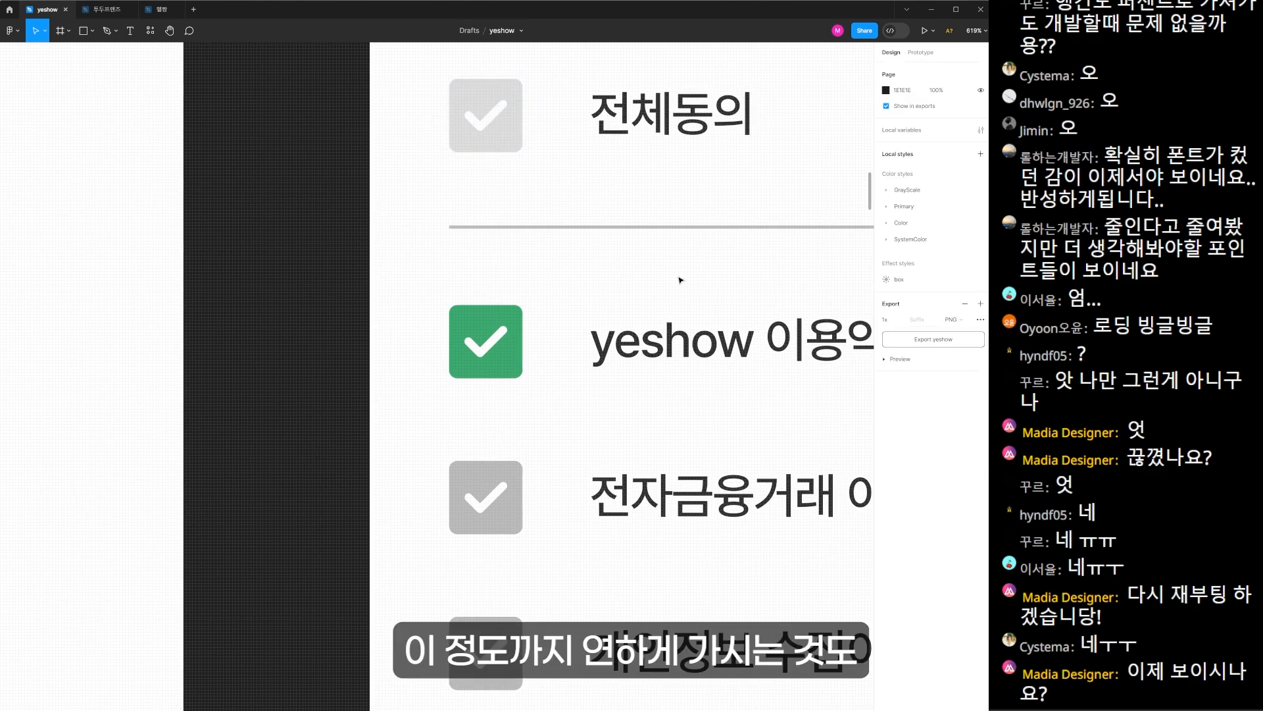
pyautogui.moveTo(409, 73); pyautogui.dragTo(372, 113)
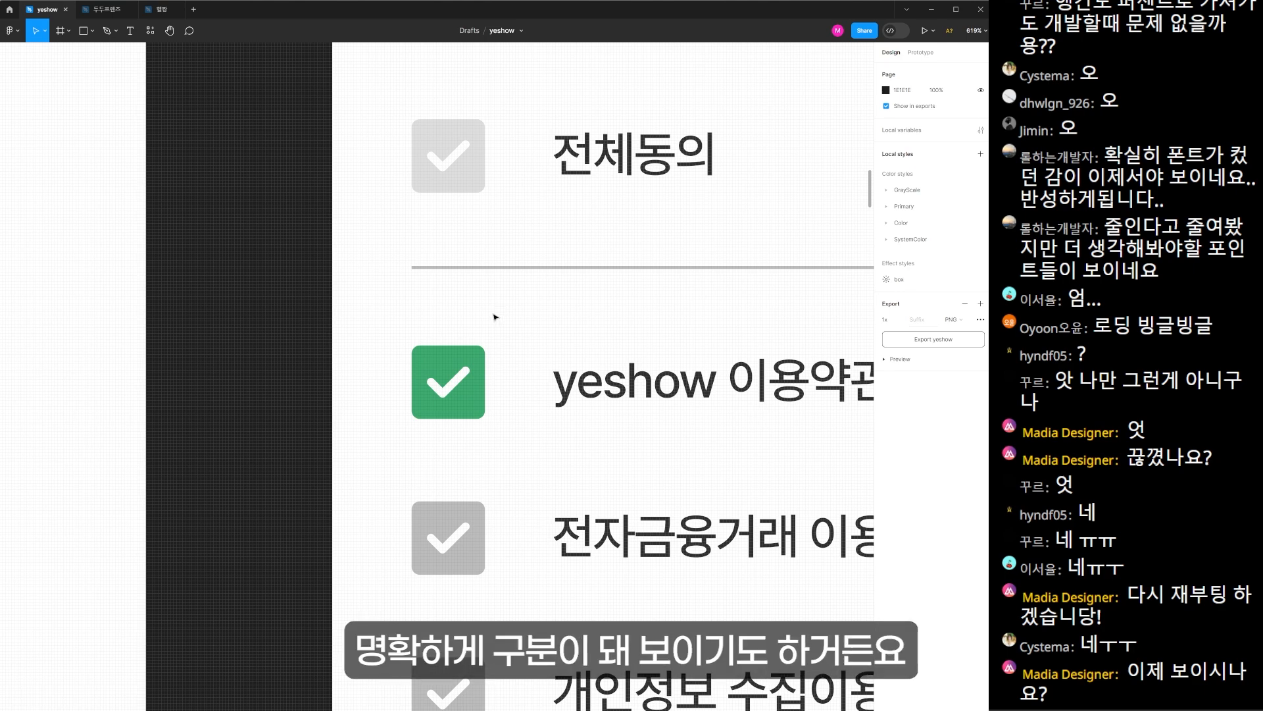
pyautogui.hotkey('ctrl', 'z')
pyautogui.hotkey('ctrl', 'z')
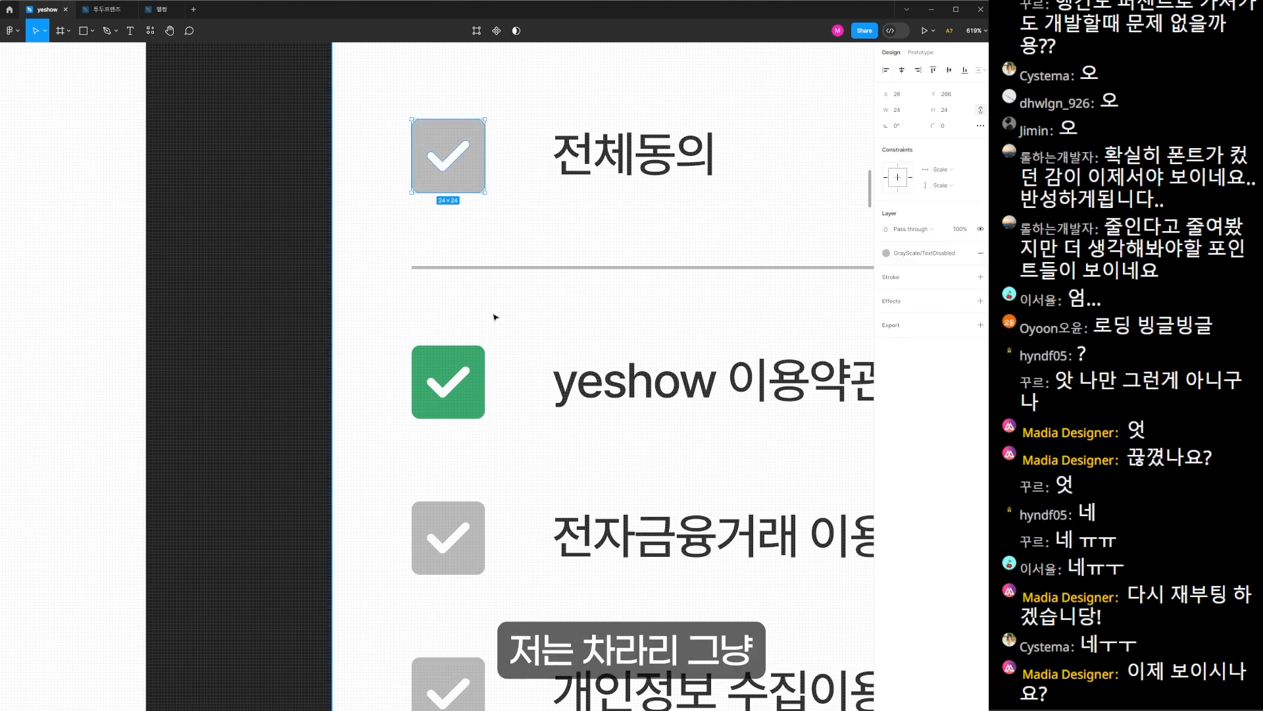
pyautogui.click(496, 317)
# - Place two copies of the terms agreement screen side by side in the empty area below the login screens
pyautogui.keyDown('alt'); pyautogui.click(605, 328); pyautogui.keyUp('alt')
pyautogui.moveTo(657, 396); pyautogui.dragTo(389, 425)
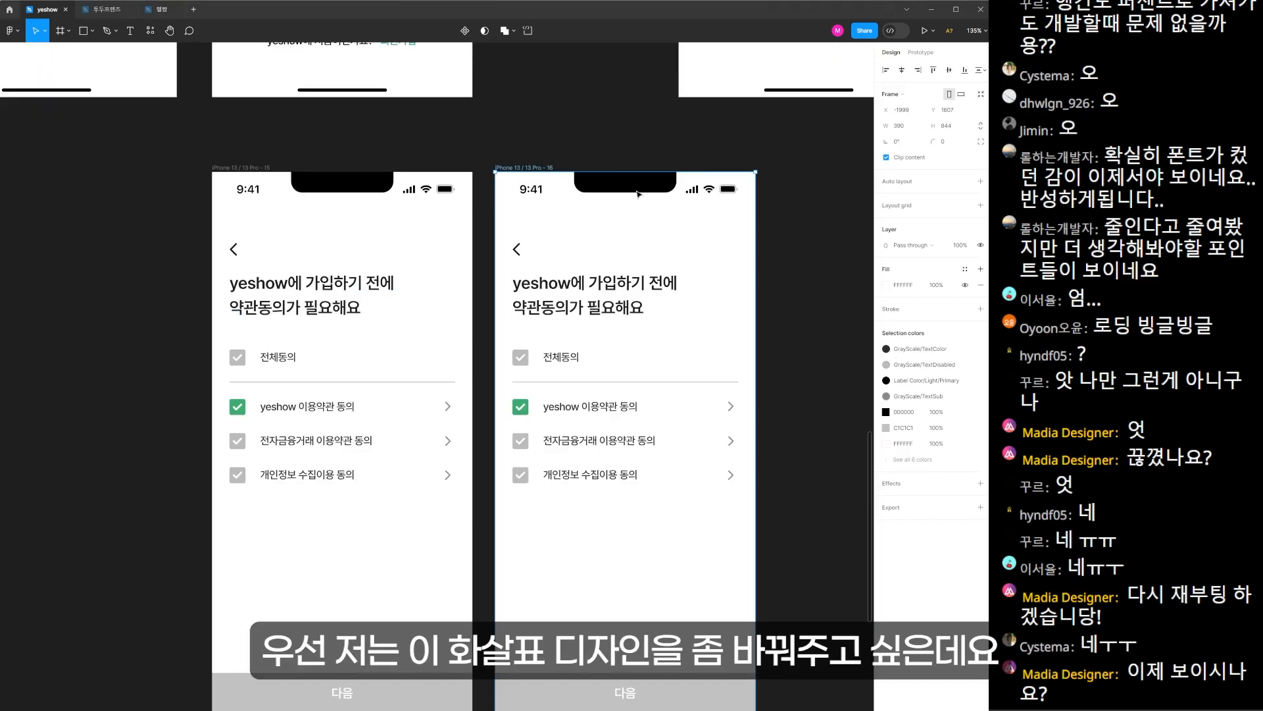
pyautogui.click(610, 148)
# - Compare the back arrow above the heading with the grey chevrons beside the agreement items on the copied terms screen
pyautogui.moveTo(176, 219); pyautogui.dragTo(635, 454)
pyautogui.moveTo(421, 431); pyautogui.dragTo(488, 325)
pyautogui.moveTo(653, 248); pyautogui.dragTo(223, 220)
pyautogui.moveTo(320, 192); pyautogui.dragTo(314, 254)
pyautogui.moveTo(233, 120); pyautogui.dragTo(547, 346)
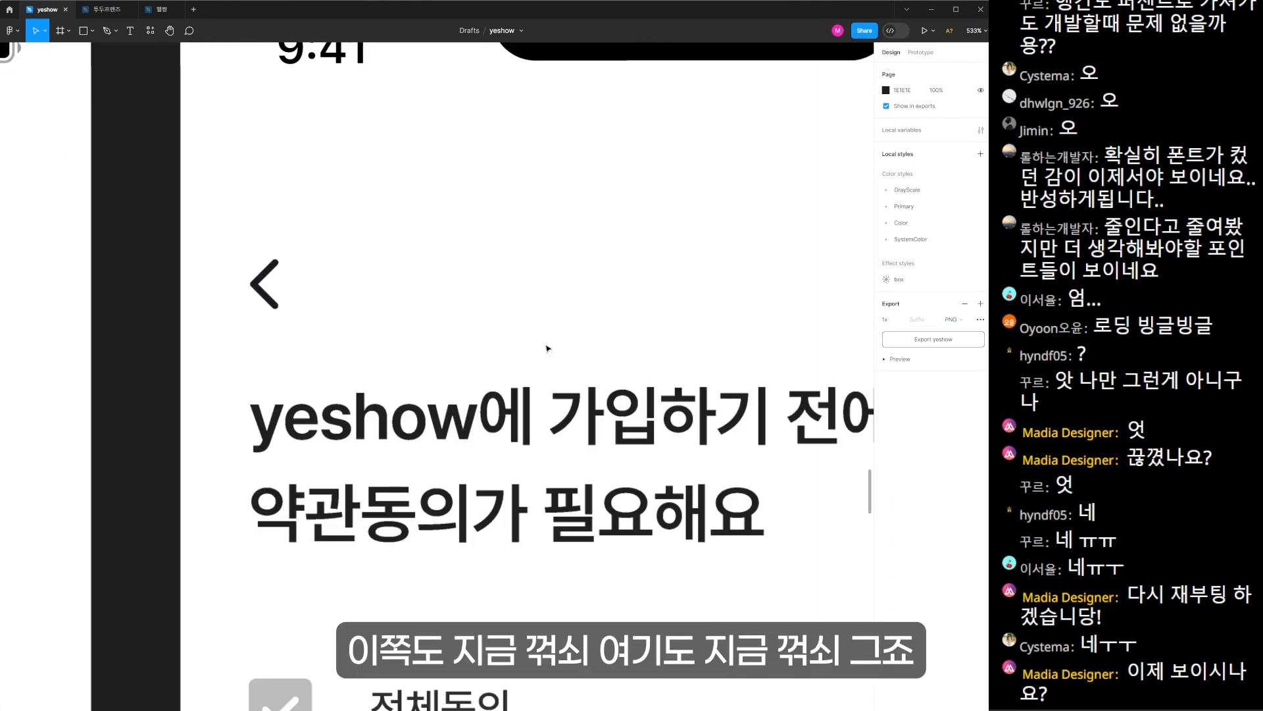
pyautogui.moveTo(816, 592); pyautogui.dragTo(440, 211)
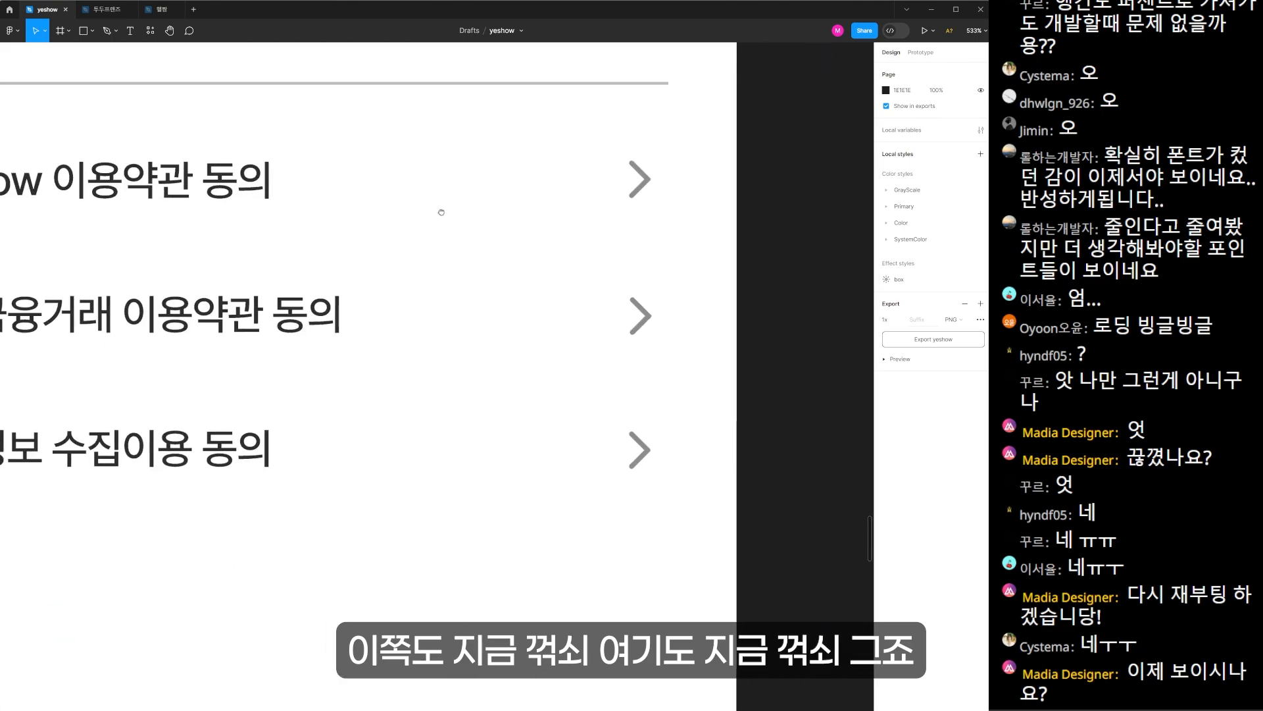
pyautogui.click(642, 191)
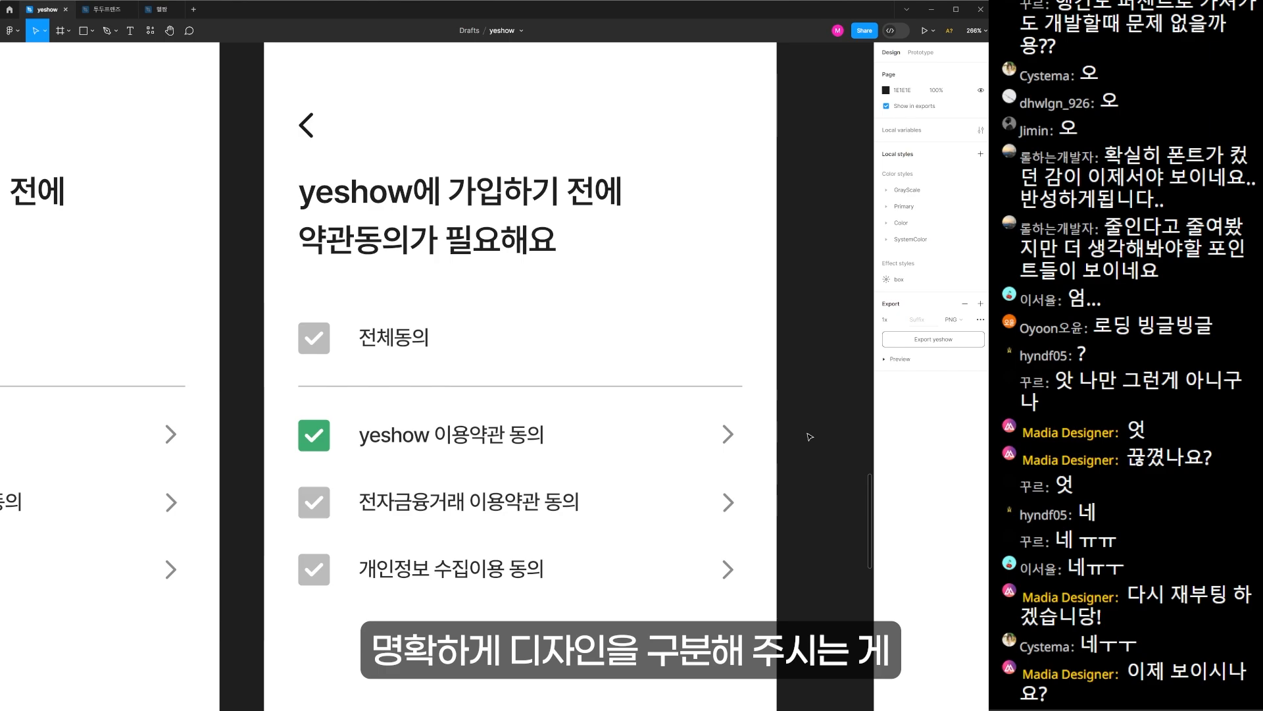
pyautogui.scroll(1, 724, 395)
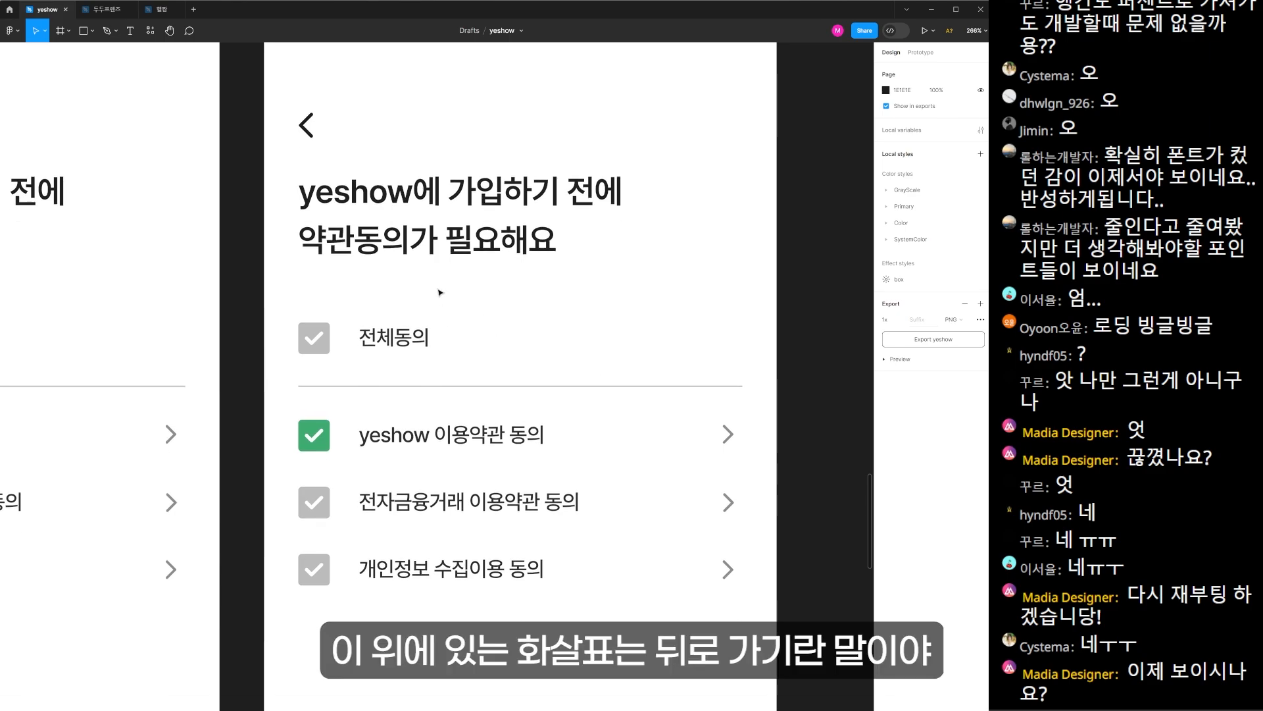
pyautogui.scroll(3, 688, 355)
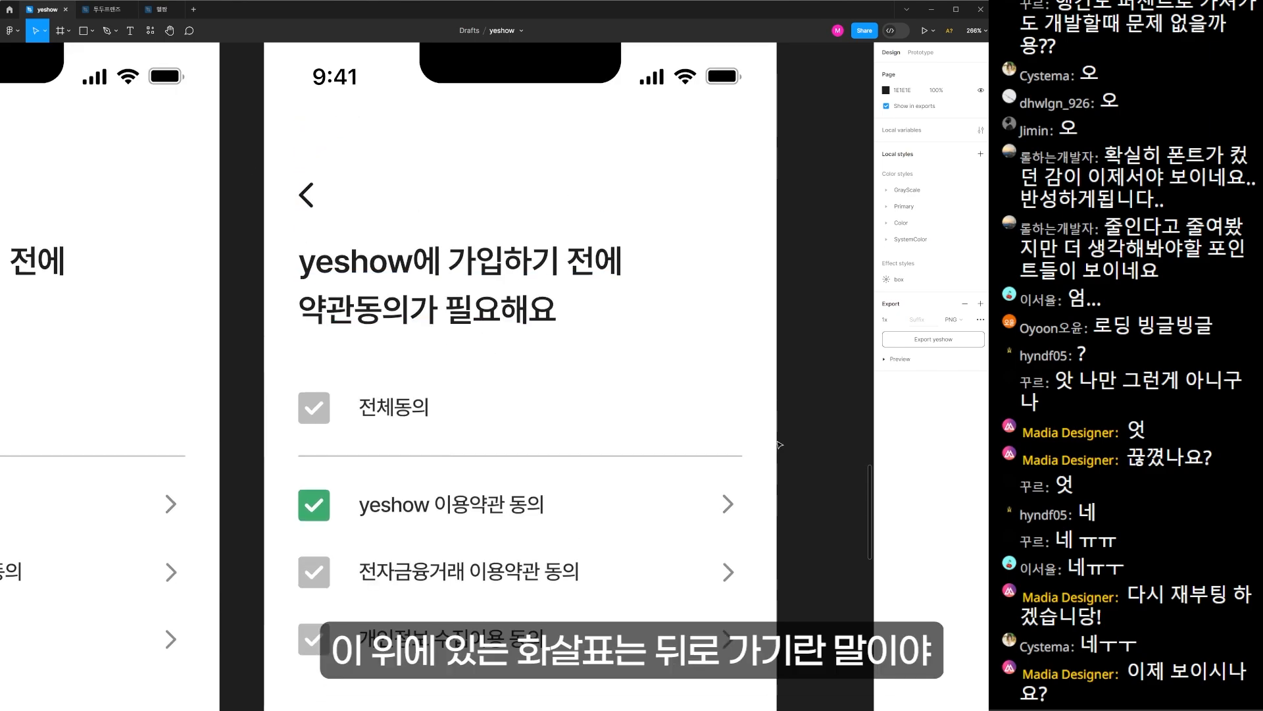
pyautogui.scroll(-8, 689, 355)
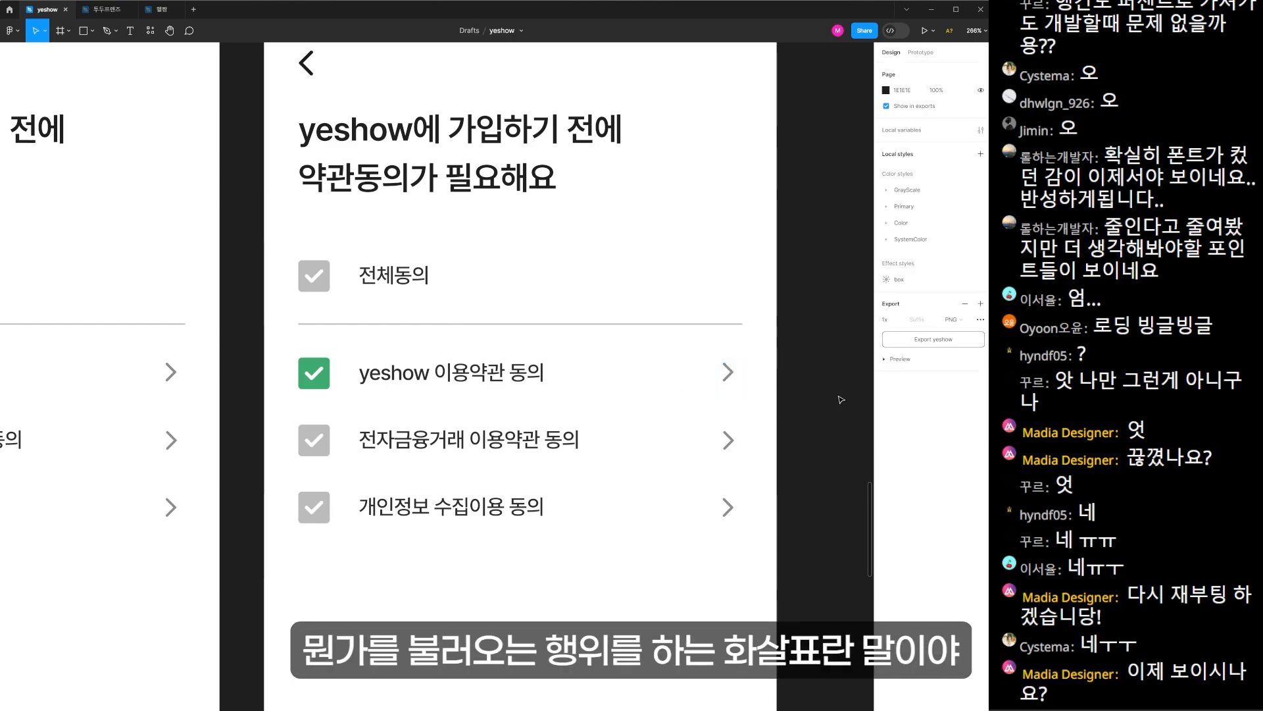
pyautogui.moveTo(827, 403); pyautogui.dragTo(713, 360)
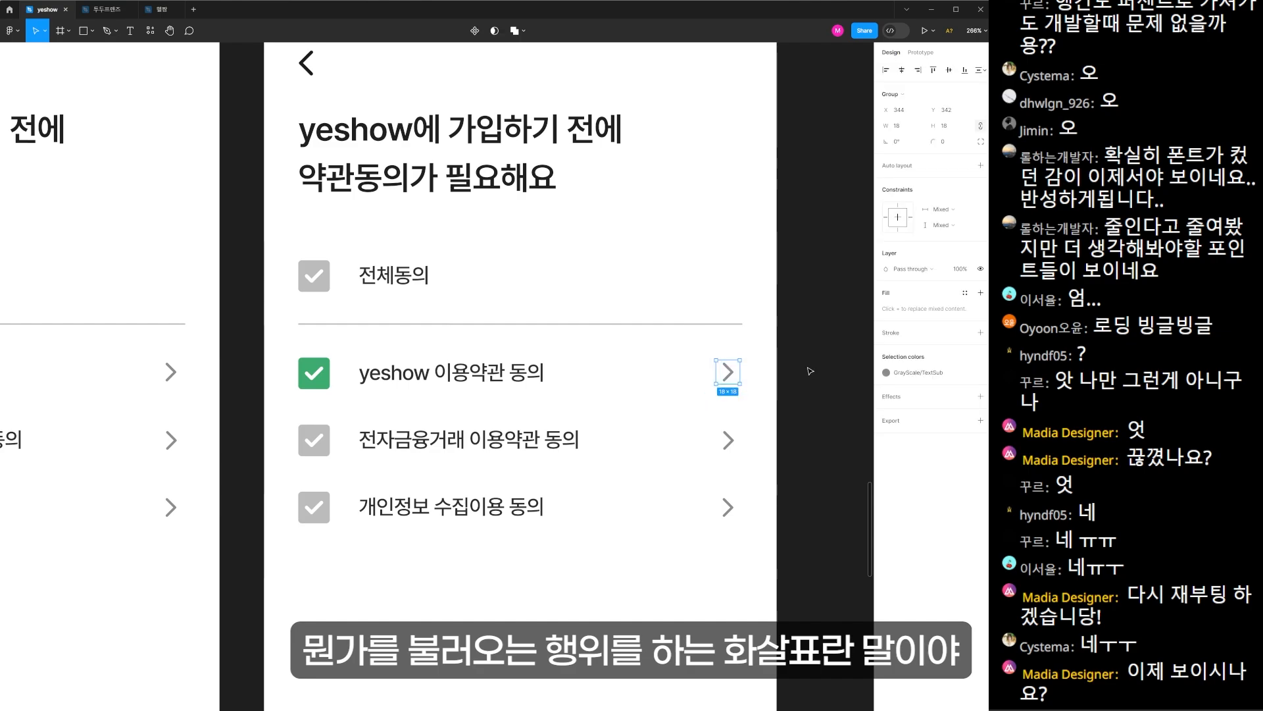
pyautogui.click(810, 371)
# - Examine how the back arrow's shape is positioned inside its group on the copied terms screen
pyautogui.scroll(2, 810, 371)
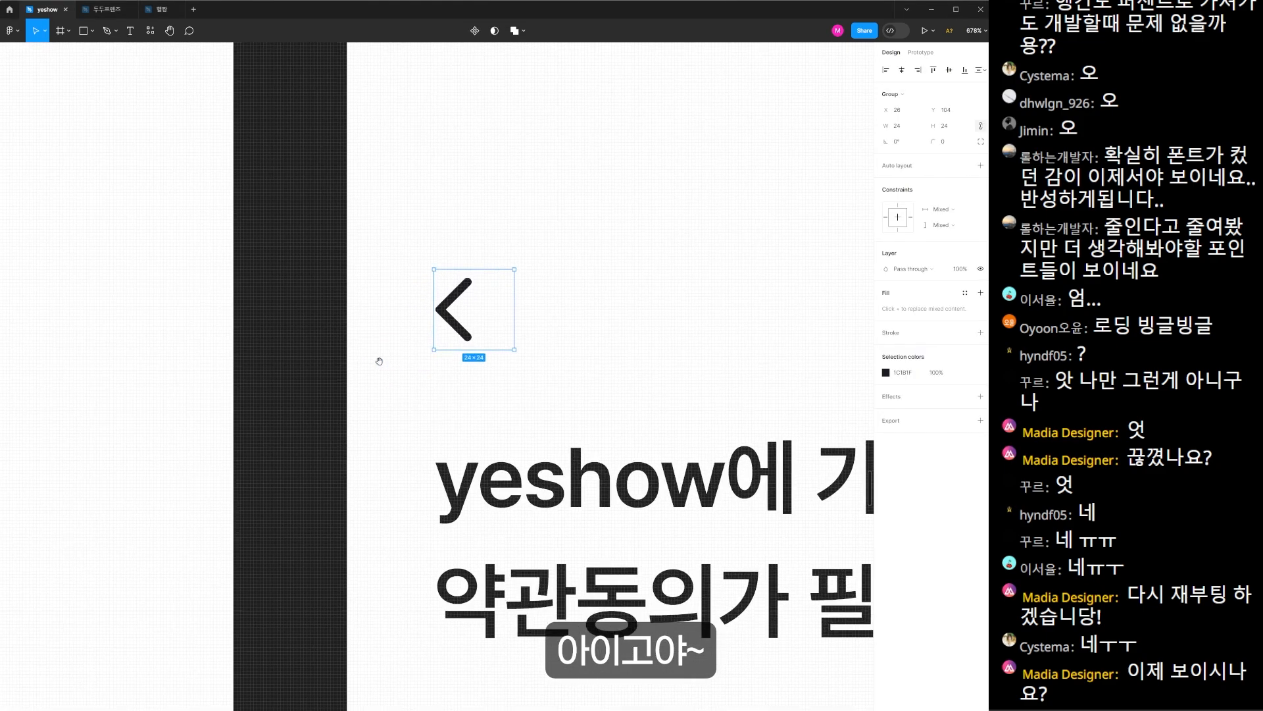
pyautogui.scroll(3, 619, 412)
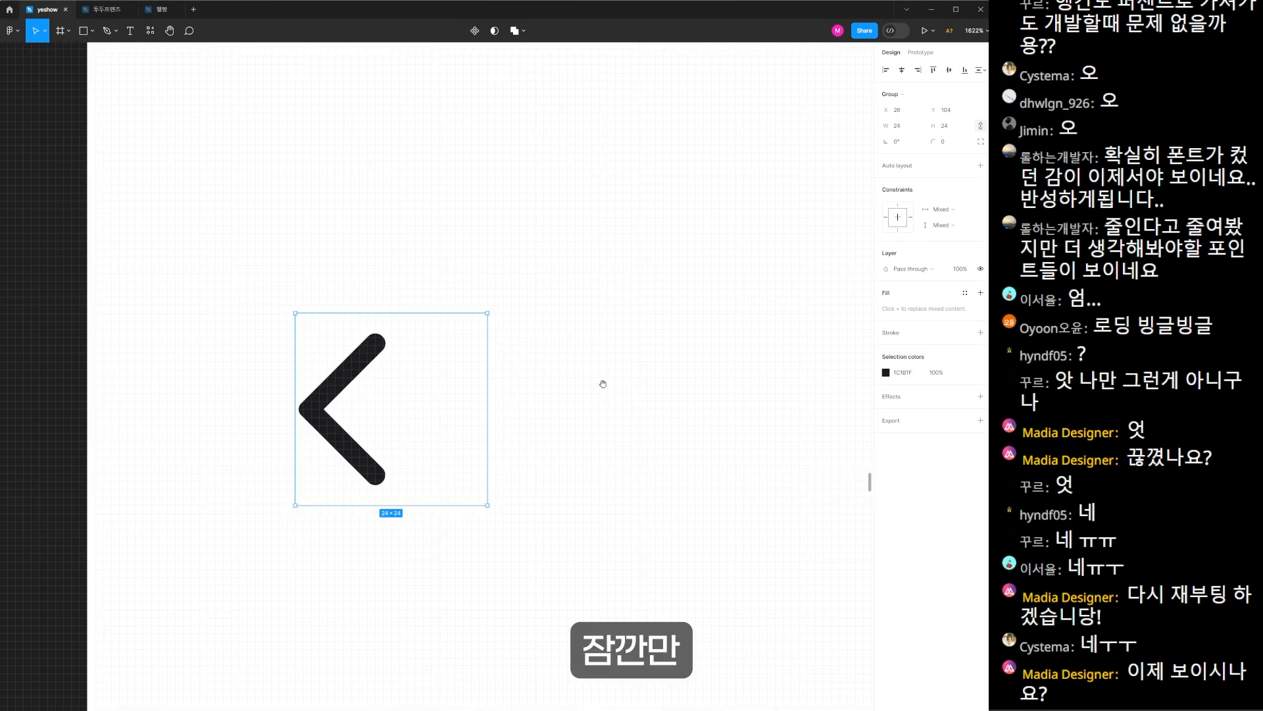
pyautogui.hscroll(-3, 602, 383)
pyautogui.moveTo(557, 389); pyautogui.dragTo(560, 384)
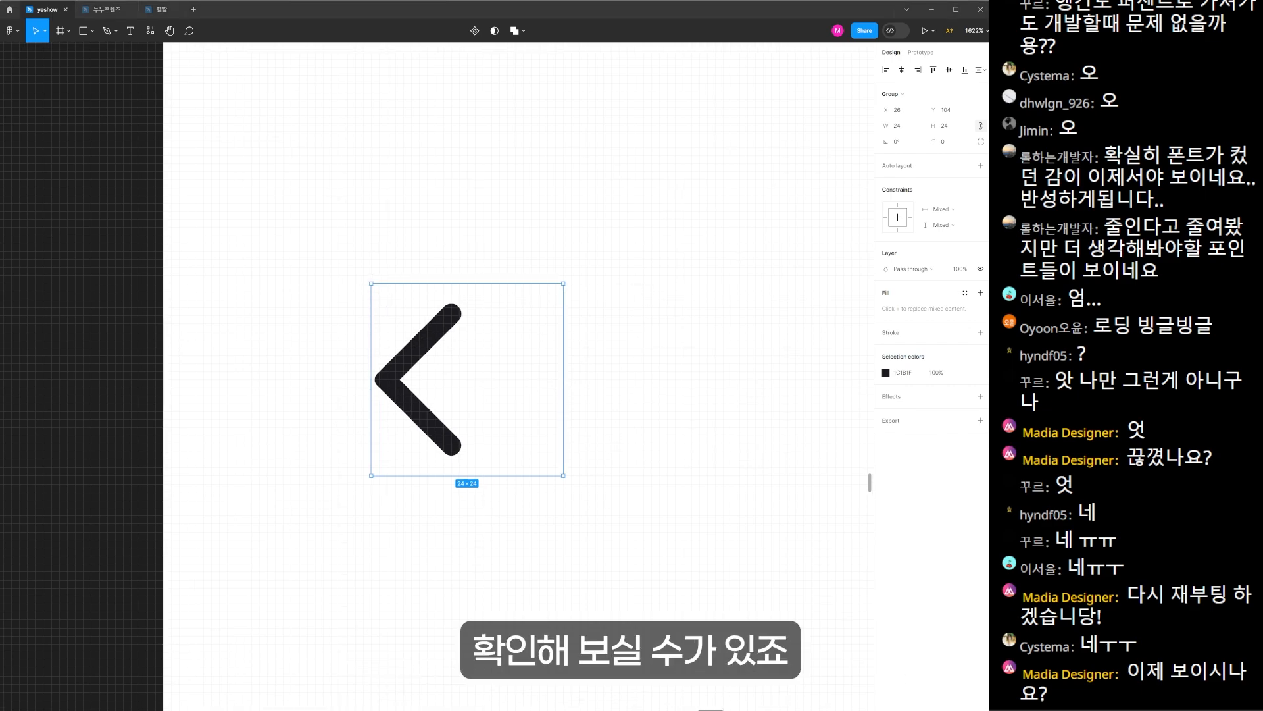
pyautogui.doubleClick(403, 388)
pyautogui.click(366, 427)
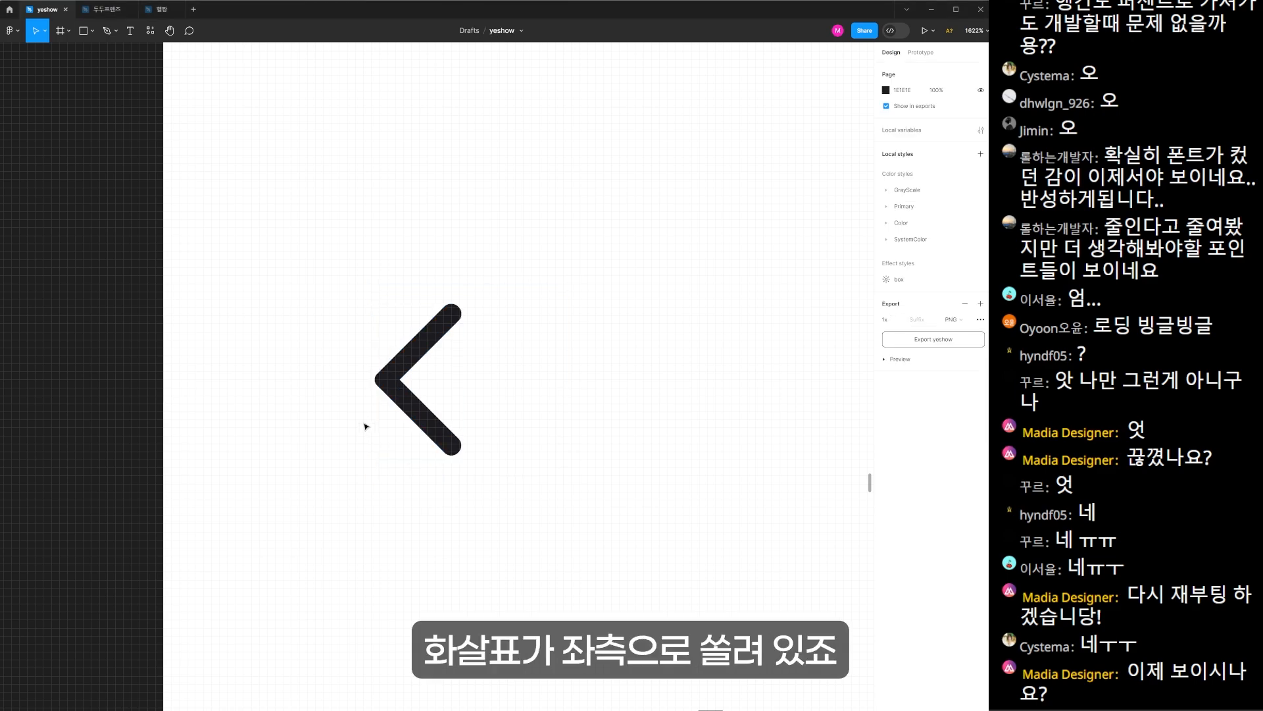
pyautogui.click(408, 401)
pyautogui.moveTo(308, 277); pyautogui.dragTo(626, 500)
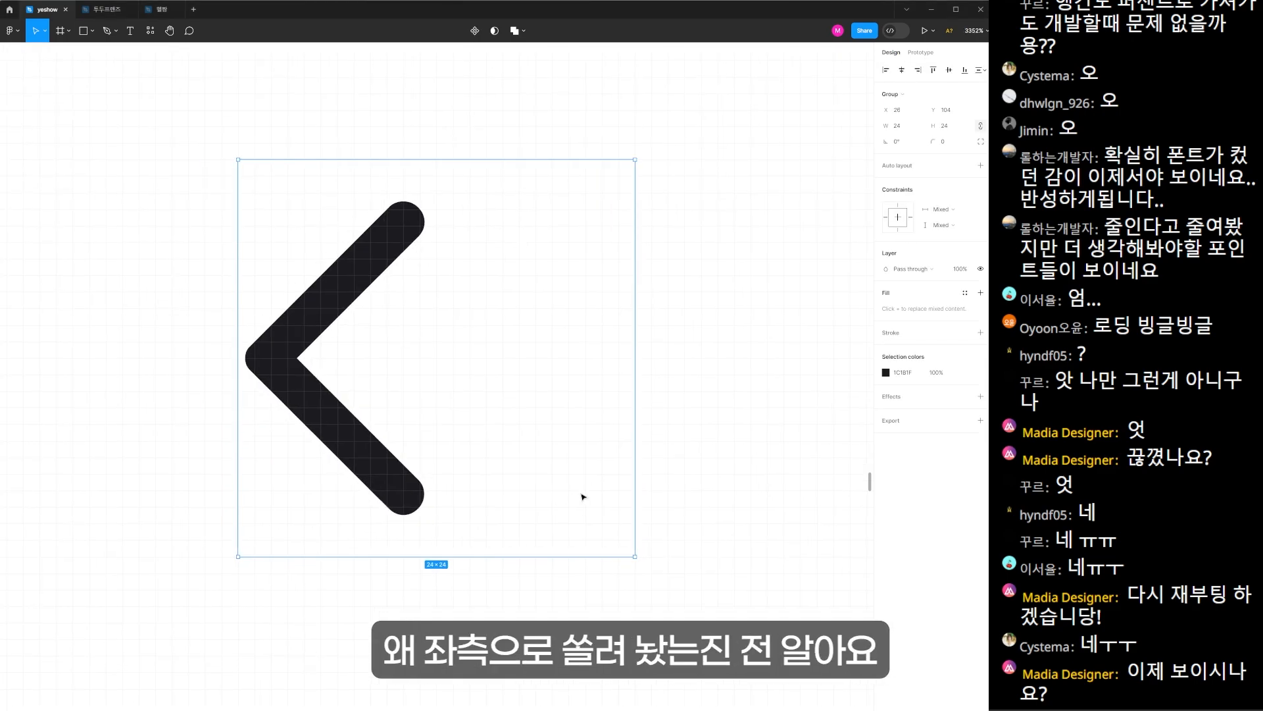
pyautogui.doubleClick(375, 468)
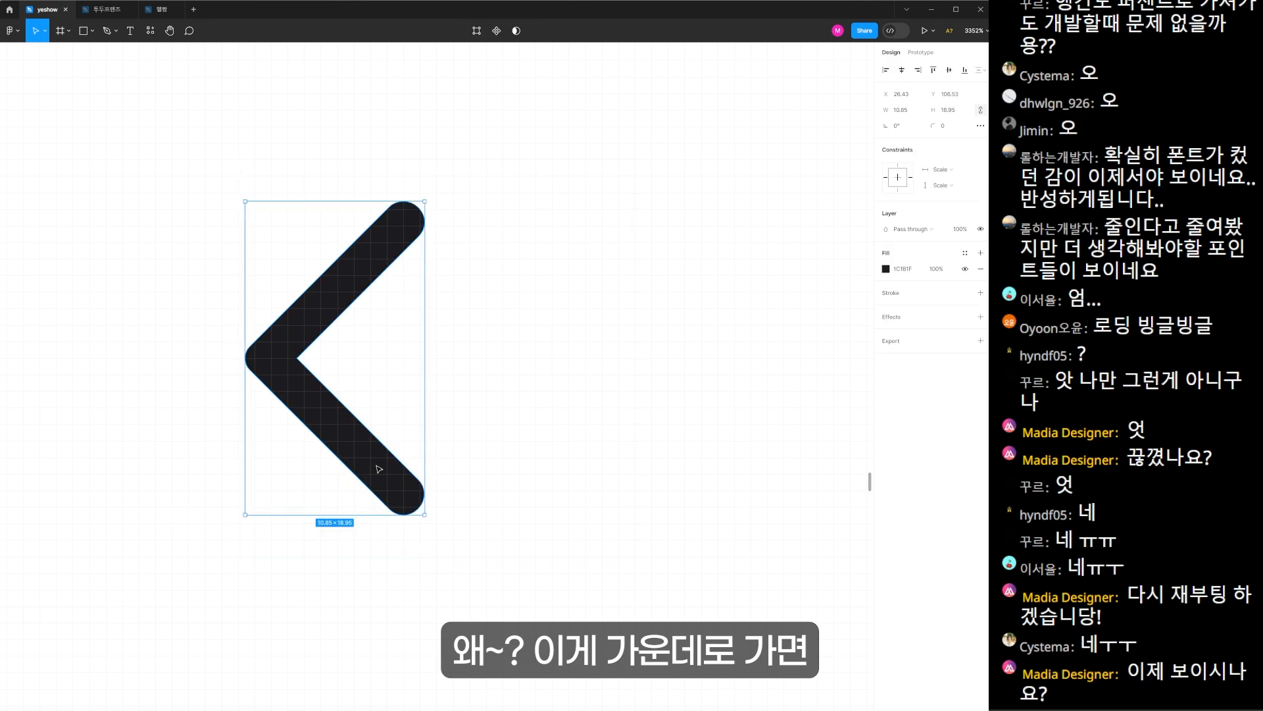
# - Shift the back chevron's shape horizontally toward the centre of its frame on the copied terms screen
pyautogui.moveTo(375, 468); pyautogui.dragTo(467, 468)
pyautogui.click(268, 271)
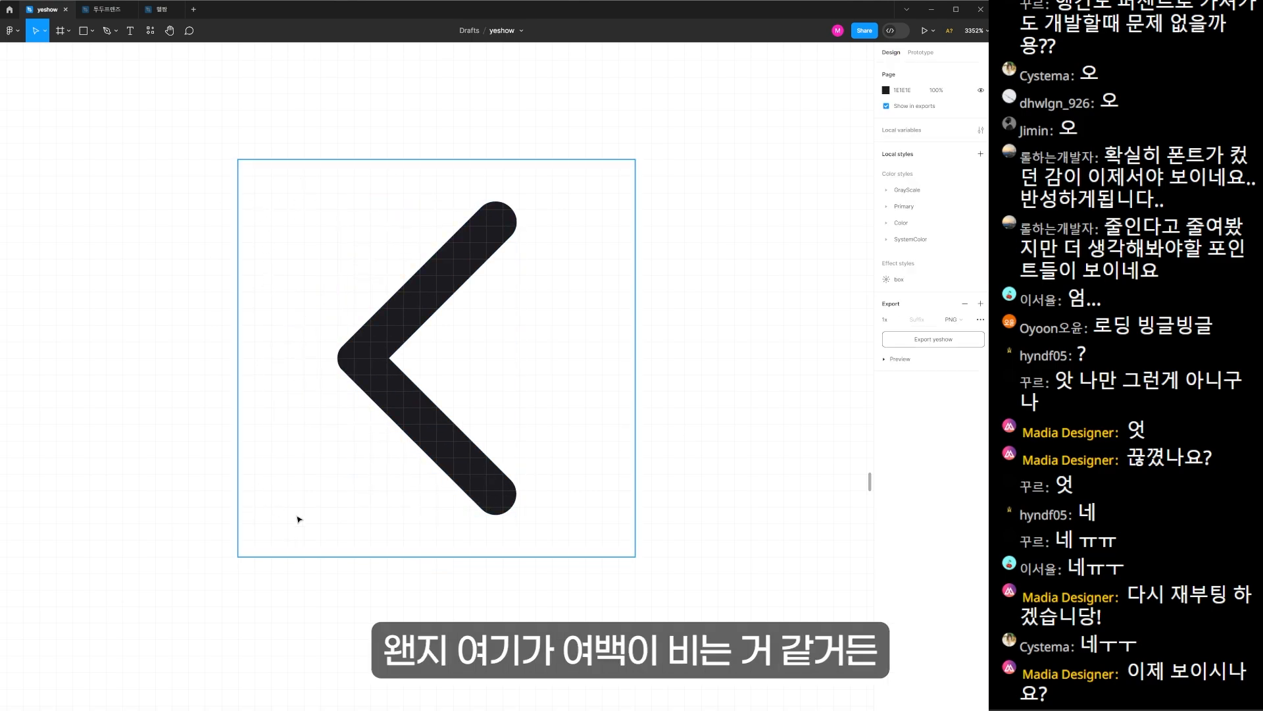
pyautogui.press('z')
pyautogui.keyDown('alt'); pyautogui.click(420, 341); pyautogui.keyUp('alt')
pyautogui.keyDown('alt'); pyautogui.click(419, 341); pyautogui.keyUp('alt')
pyautogui.keyDown('alt'); pyautogui.click(419, 340); pyautogui.keyUp('alt')
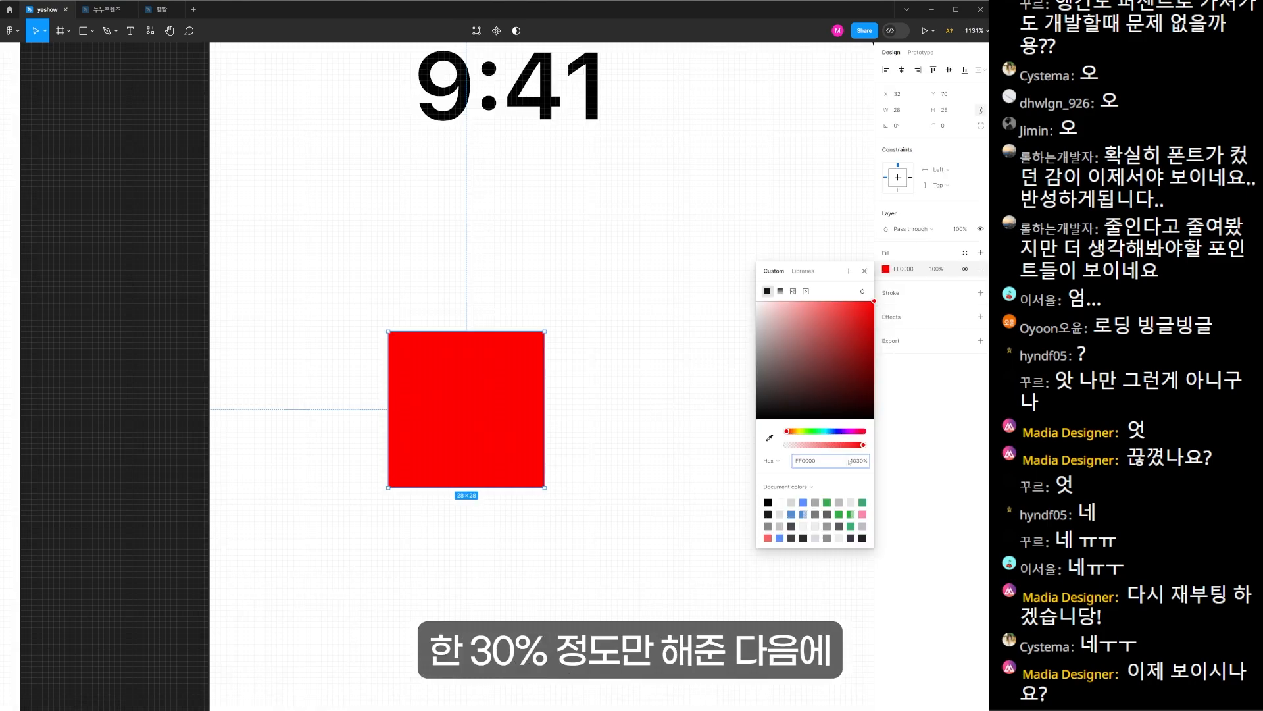
# - Reduce the red 28 × 28 guide square's fill opacity to 30% and draw a black chevron with a horizontal shaft inside it
pyautogui.press('Return')
pyautogui.click(637, 453)
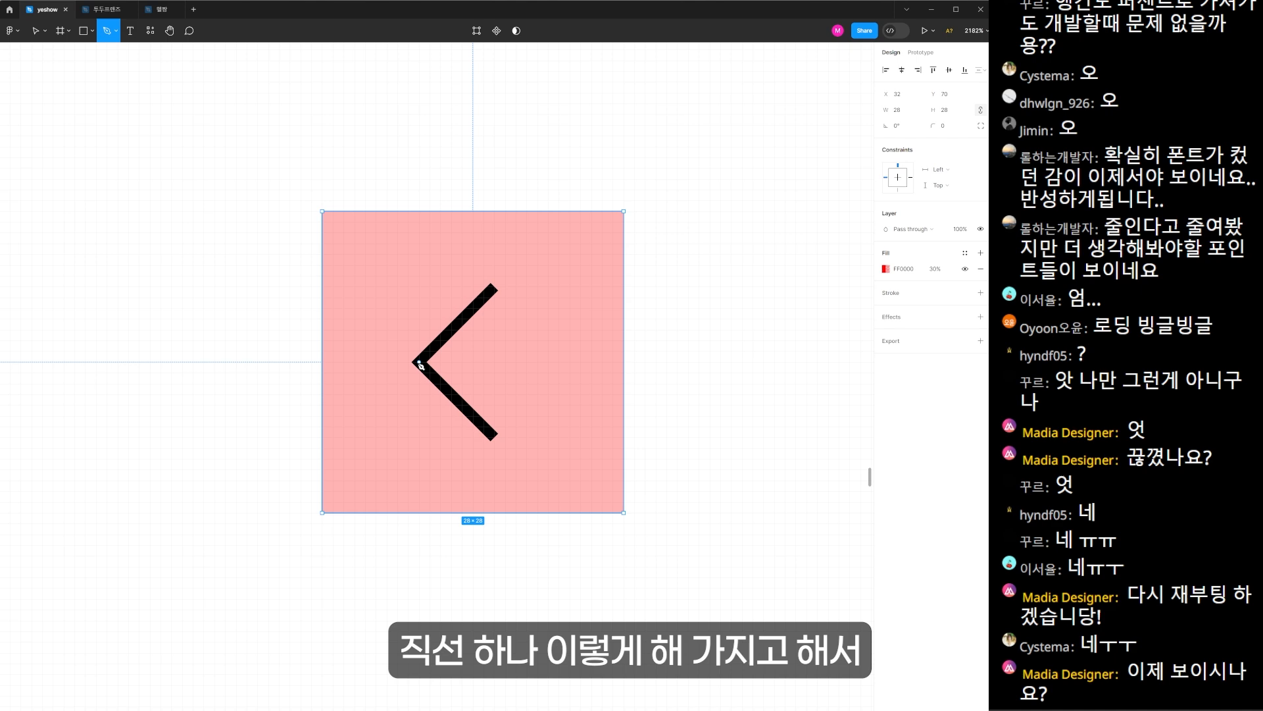
pyautogui.click(419, 363)
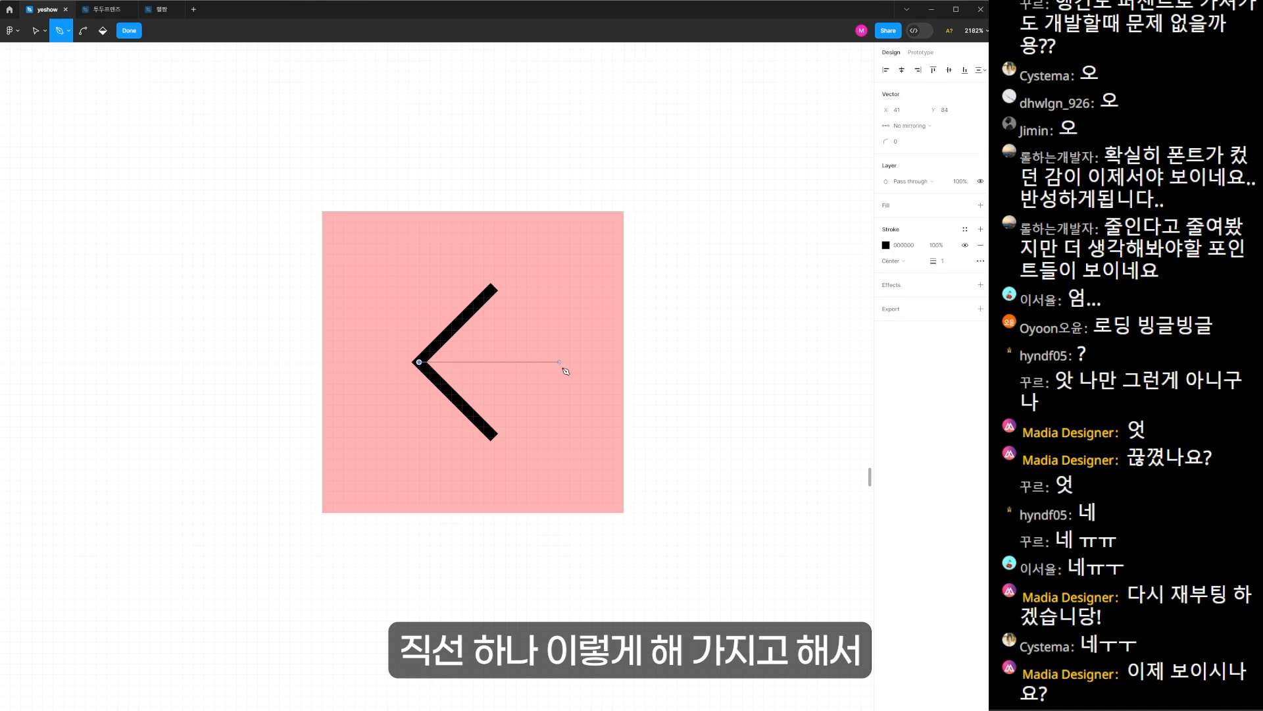
pyautogui.click(634, 363)
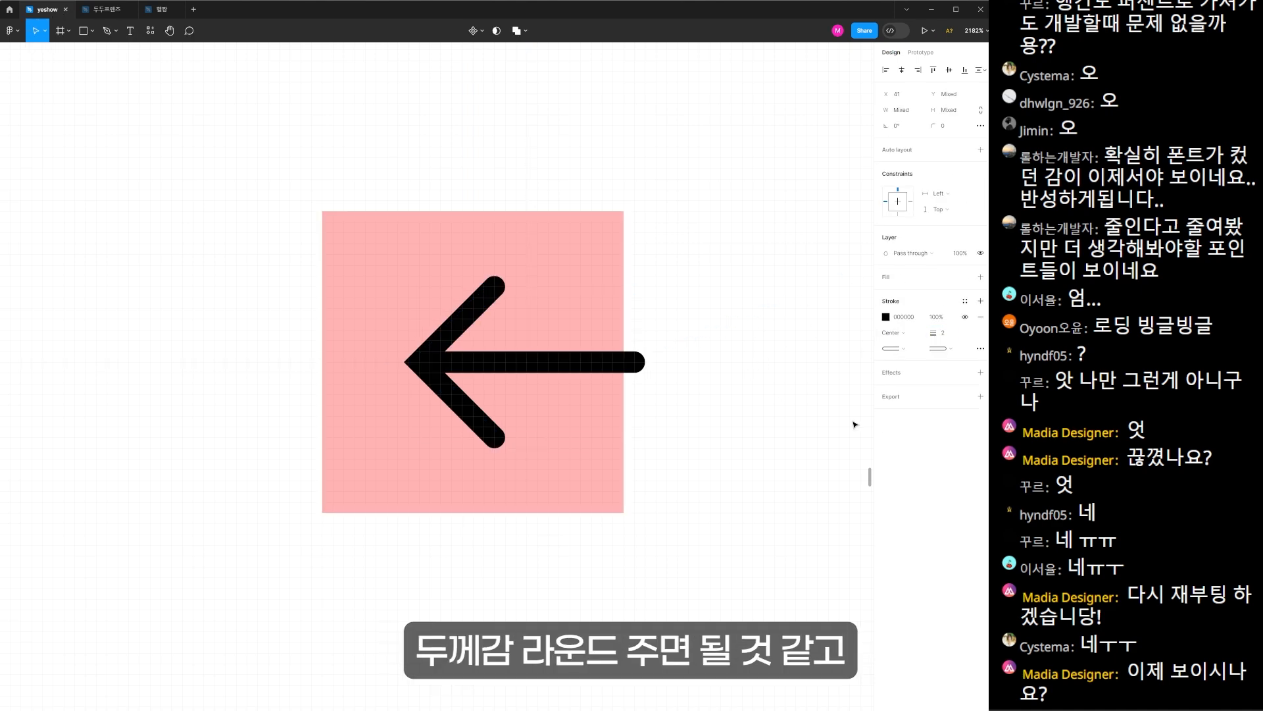
# - Give the arrow's lines a rounded stroke of 2 and centre the grouped arrow horizontally in the red guide square
pyautogui.click(536, 364)
pyautogui.moveTo(564, 366); pyautogui.dragTo(512, 367)
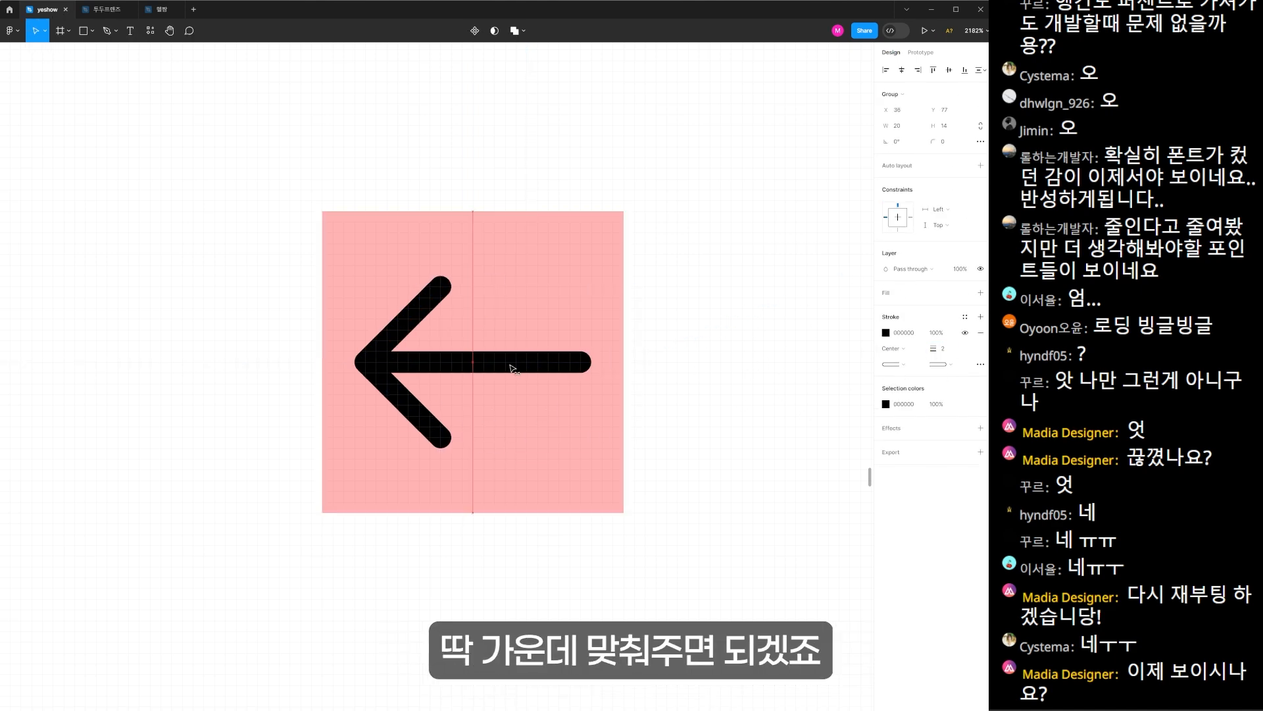
pyautogui.press('alt')
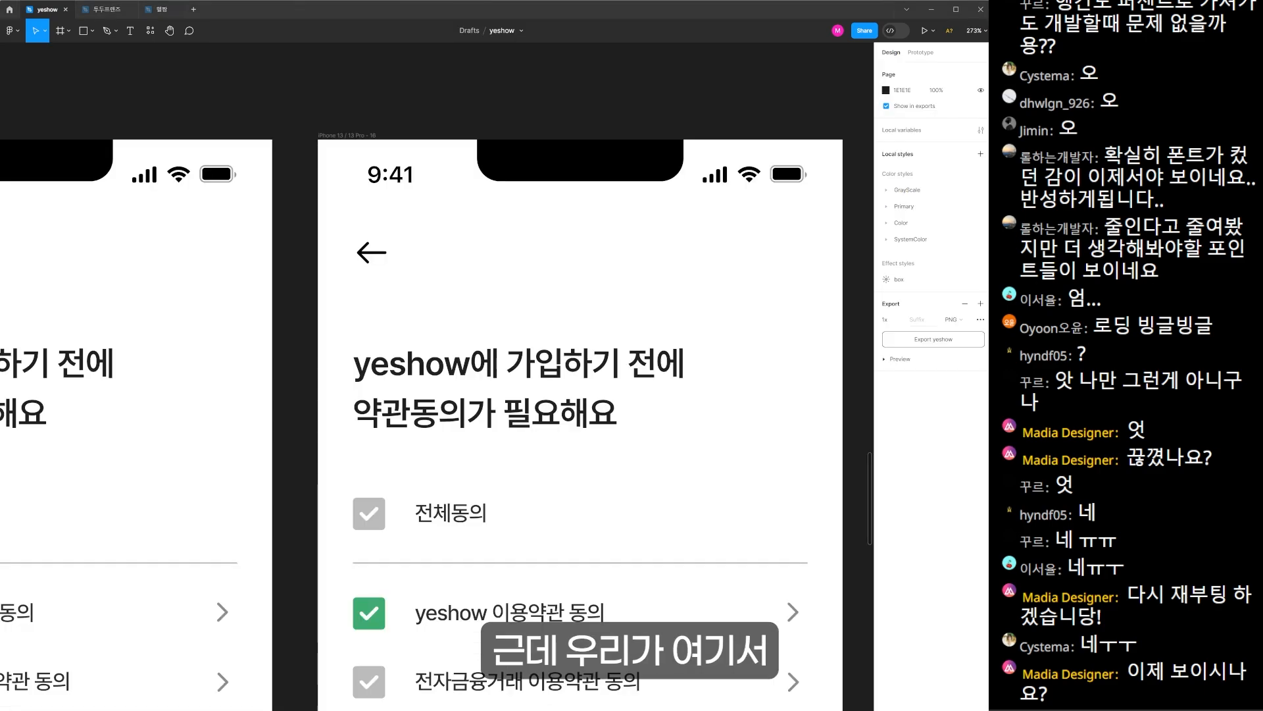
# - Send the full-width grey header rectangle behind the new back arrow and set its height to 56
pyautogui.hotkey('ctrl', '[')
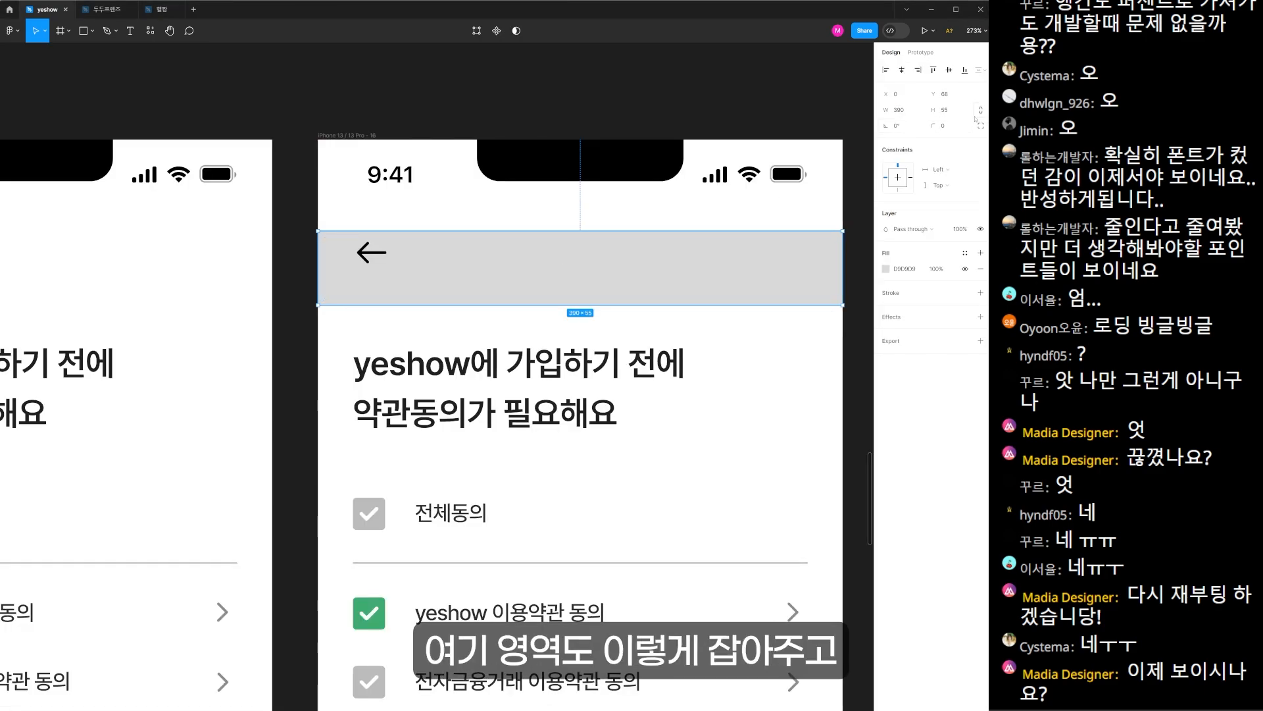
pyautogui.write('56')
pyautogui.press('Return')
# - Centre the back arrow vertically within the grey header rectangle and group the two
pyautogui.moveTo(301, 244); pyautogui.dragTo(423, 248)
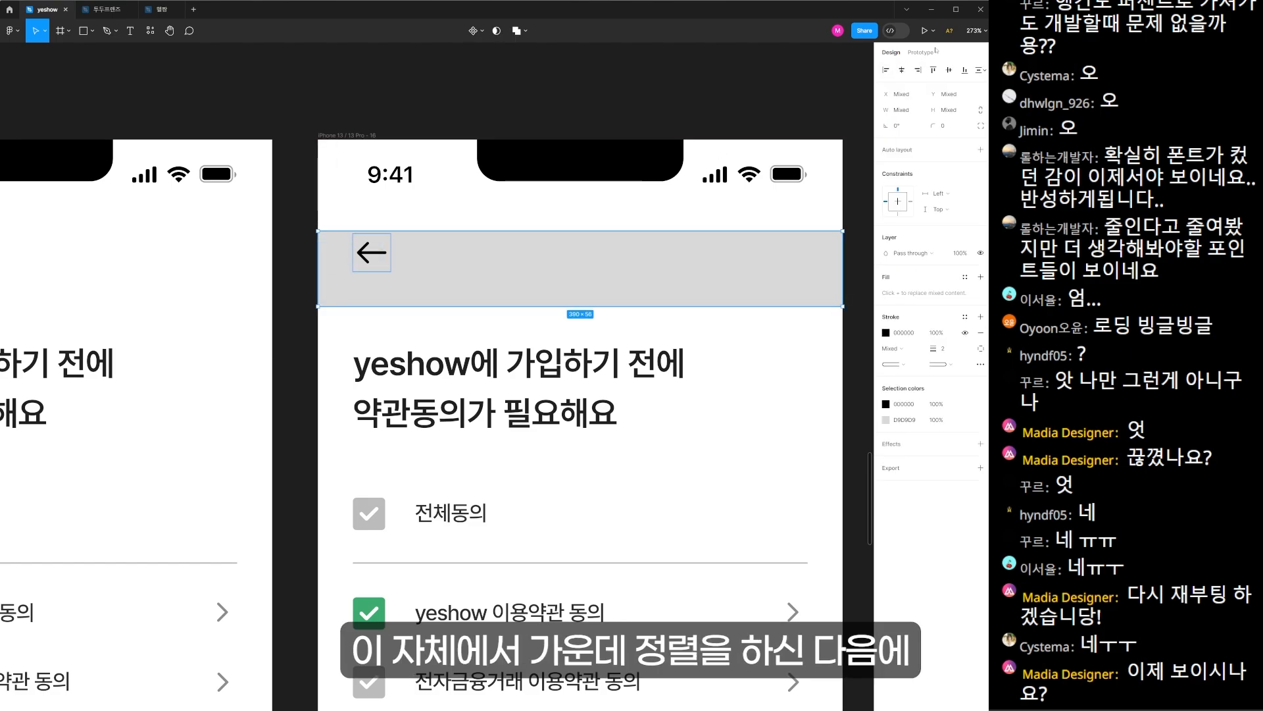
pyautogui.click(949, 71)
pyautogui.hotkey('ctrl', 'g')
# - Move the header group up against the status bar and hide the grey rectangle's fill
pyautogui.press('z')
pyautogui.moveTo(237, 126); pyautogui.dragTo(740, 471)
pyautogui.moveTo(382, 368); pyautogui.dragTo(386, 321)
pyautogui.press('Escape')
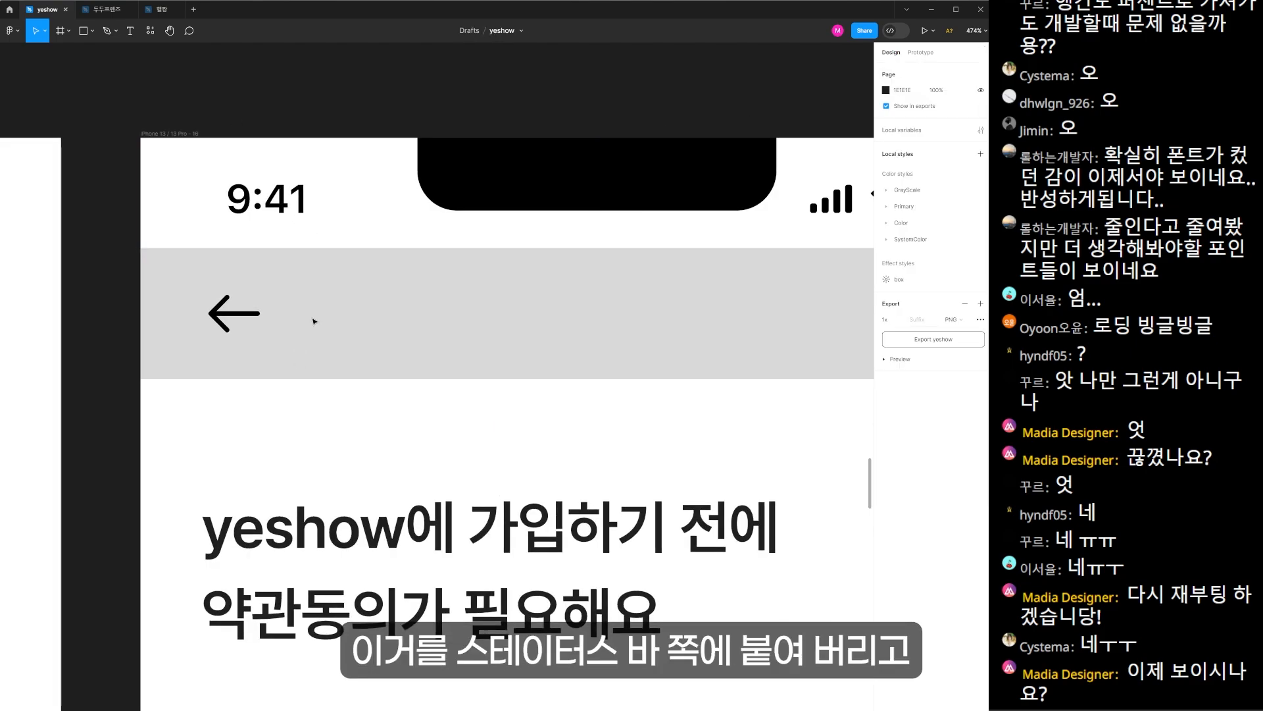
pyautogui.doubleClick(313, 318)
pyautogui.click(965, 268)
pyautogui.click(443, 437)
pyautogui.scroll(-5, 490, 400)
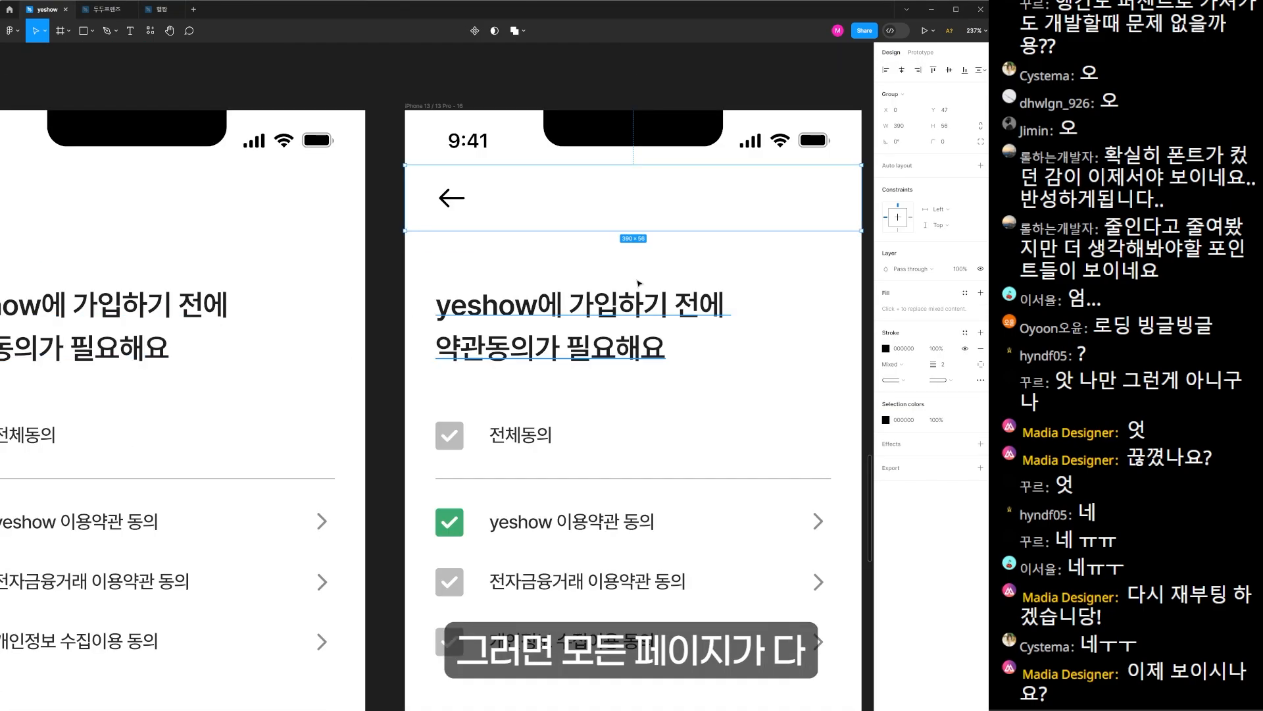
pyautogui.moveTo(484, 204)
pyautogui.mouseDown()
pyautogui.moveTo(482, 220)
pyautogui.moveTo(484, 204)
pyautogui.mouseUp()
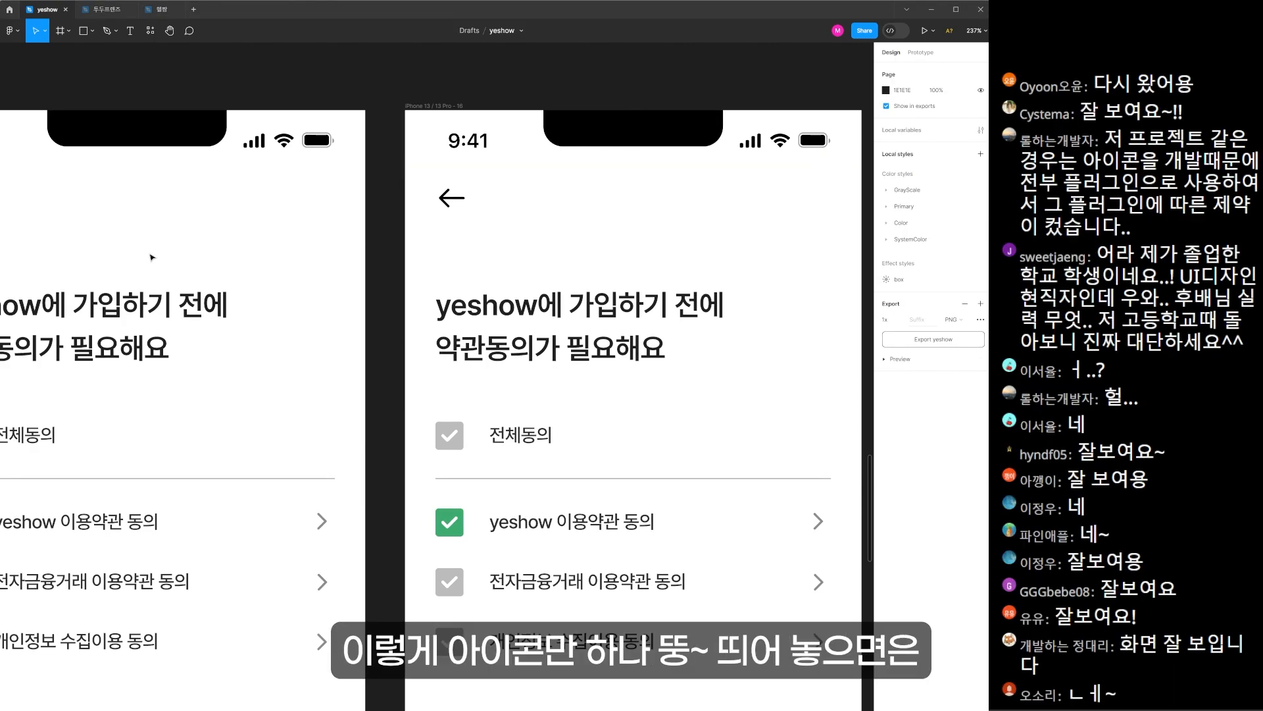
# - Try repositioning the back chevron above the heading on the other copied terms screen and undo the move
pyautogui.moveTo(107, 255); pyautogui.dragTo(462, 279)
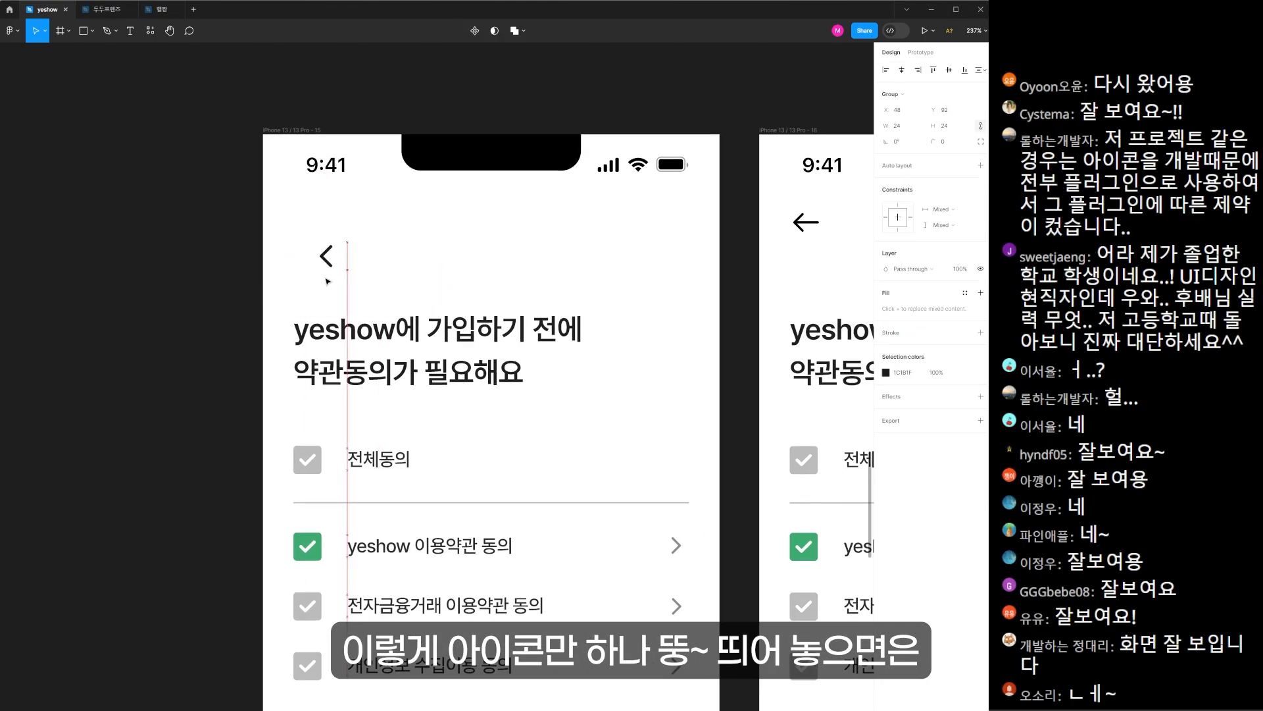
pyautogui.press('z')
pyautogui.moveTo(138, 112); pyautogui.dragTo(610, 423)
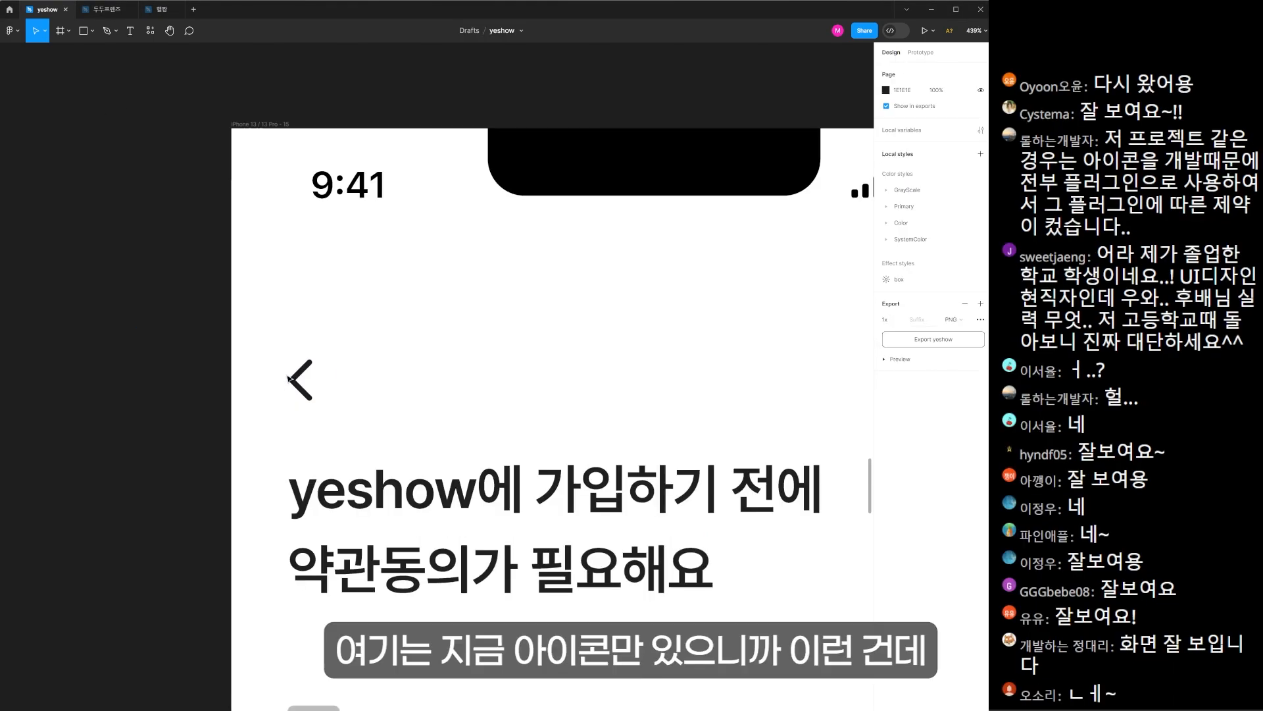
pyautogui.moveTo(300, 386)
pyautogui.mouseDown()
pyautogui.moveTo(300, 360)
pyautogui.moveTo(300, 381)
pyautogui.mouseUp()
pyautogui.hotkey('ctrl', 'z')
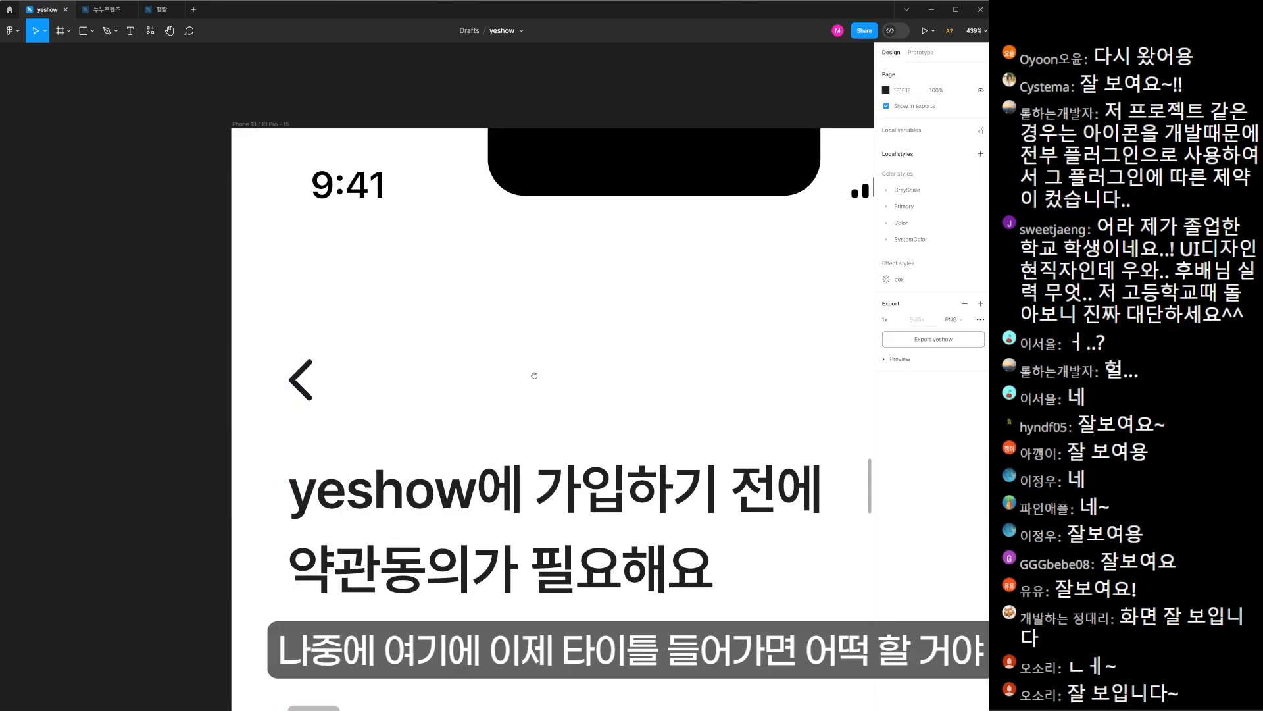
# - Add a sample page title reading 마이페이지 above the heading on the copied screen with the chevron, roughly centred in the width
pyautogui.moveTo(533, 375); pyautogui.dragTo(469, 379)
pyautogui.press('t')
pyautogui.click(533, 349)
pyautogui.write('ㅇㄴㅇ')
pyautogui.press('BackSpace')
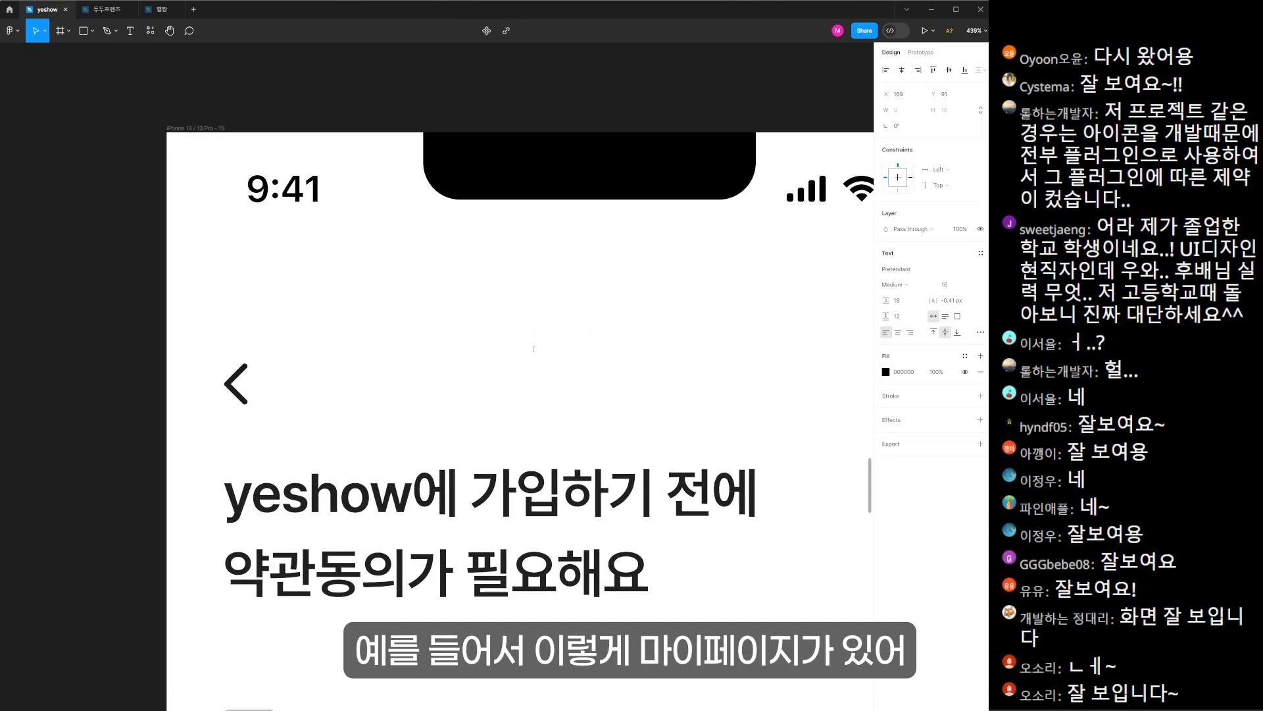
pyautogui.write('마이페이지')
pyautogui.press('Escape')
pyautogui.moveTo(628, 350); pyautogui.dragTo(582, 316)
pyautogui.scroll(-2, 635, 383)
pyautogui.scroll(-2, 170, 177)
pyautogui.scroll(2, 329, 171)
pyautogui.moveTo(289, 266); pyautogui.dragTo(446, 302)
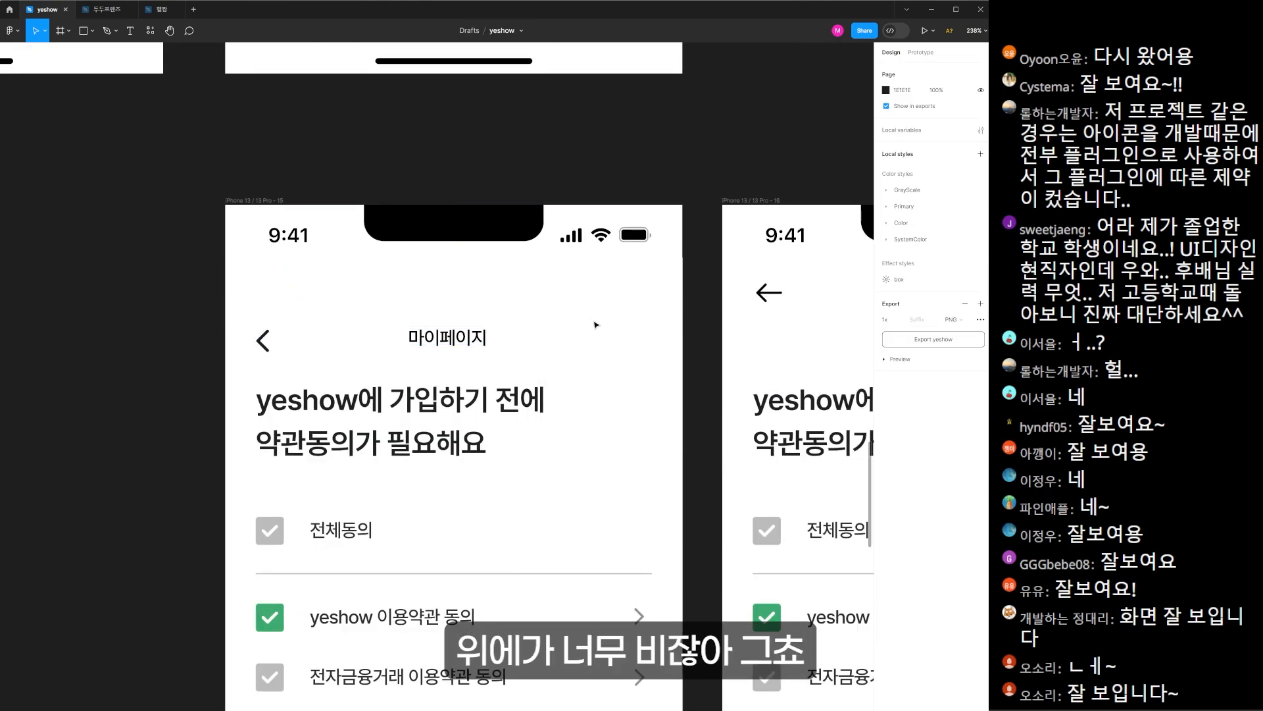
# - Raise the 마이페이지 title and the back chevron onto one line just below the status bar
pyautogui.scroll(3, 261, 248)
pyautogui.moveTo(585, 404); pyautogui.dragTo(592, 327)
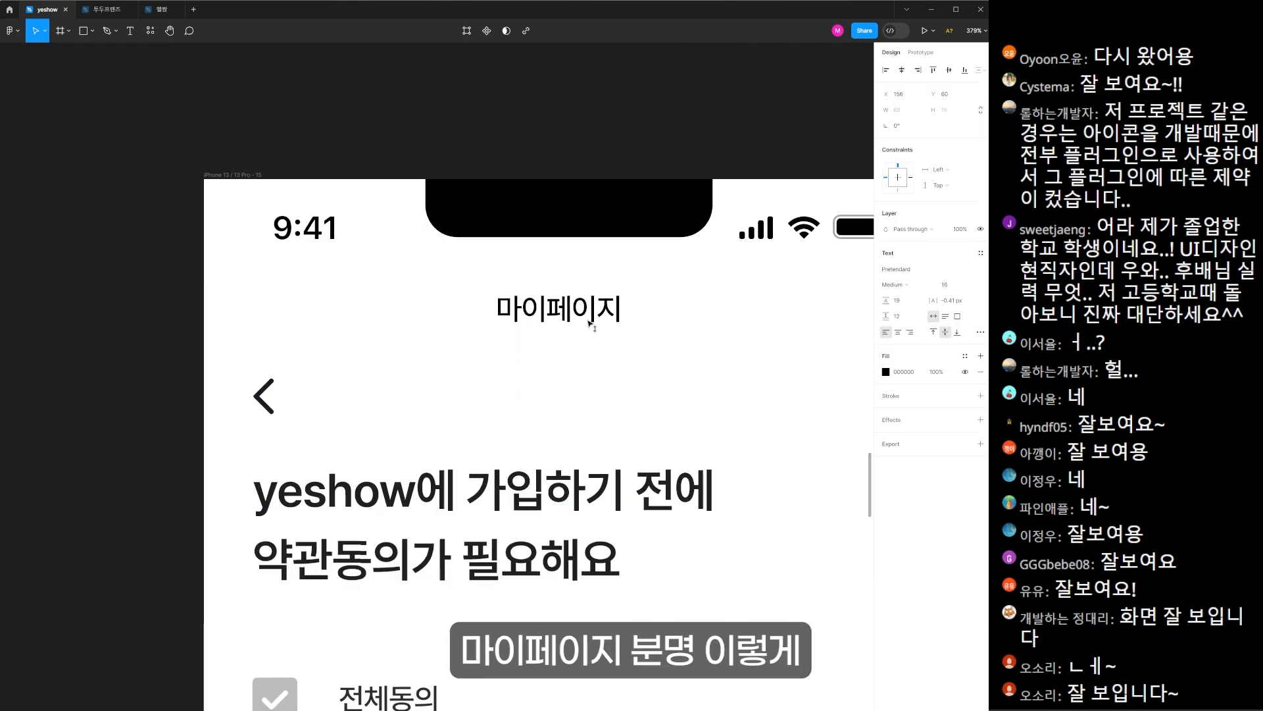
pyautogui.click(399, 408)
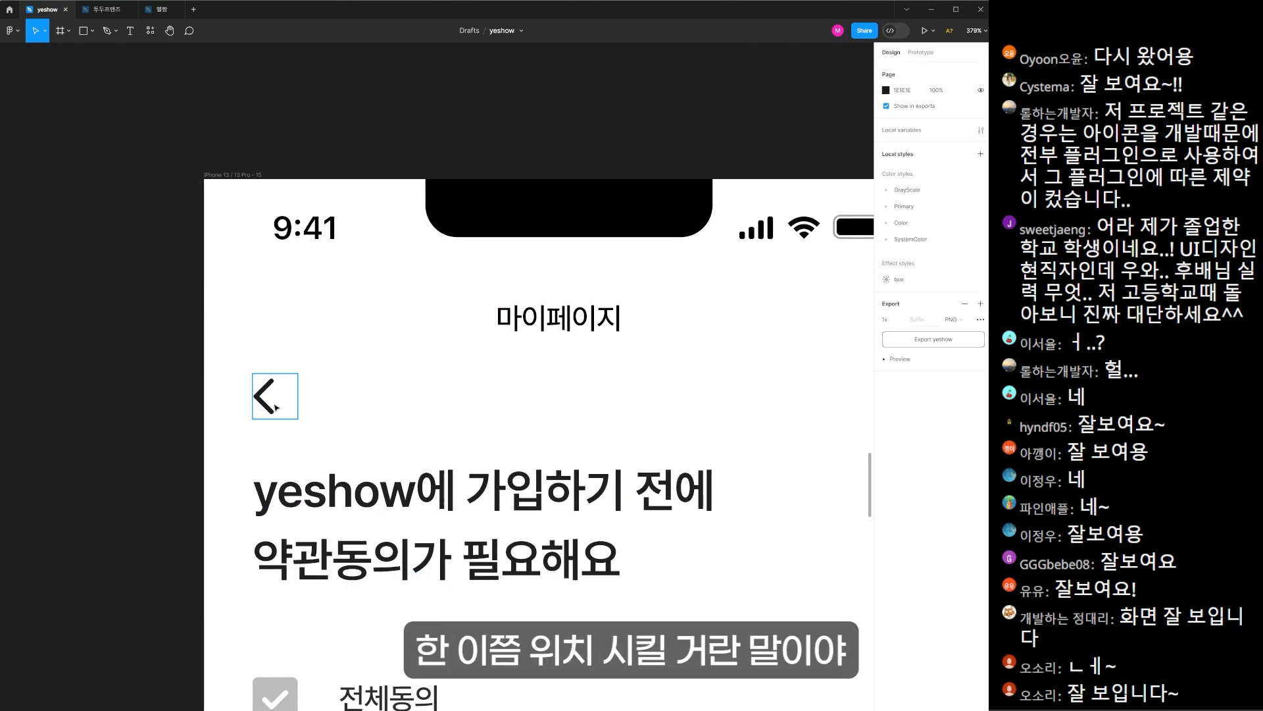
pyautogui.moveTo(275, 407); pyautogui.dragTo(275, 331)
pyautogui.click(519, 418)
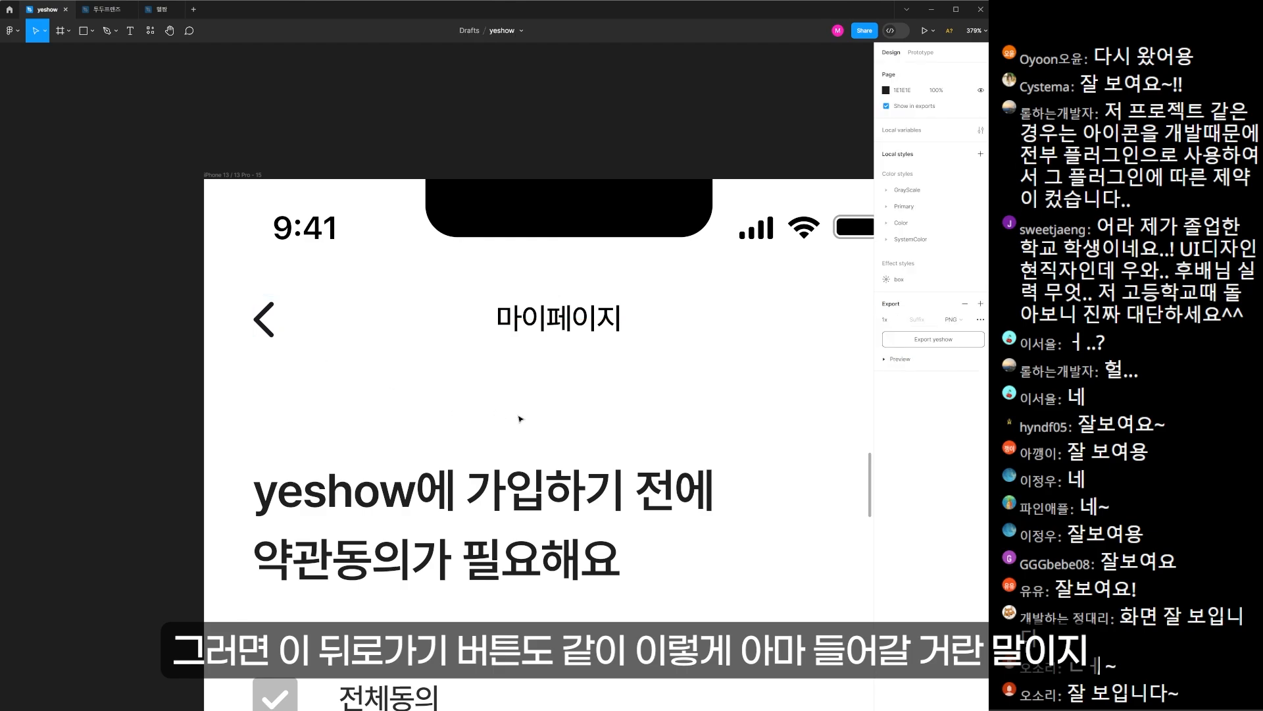
pyautogui.scroll(-3, 528, 451)
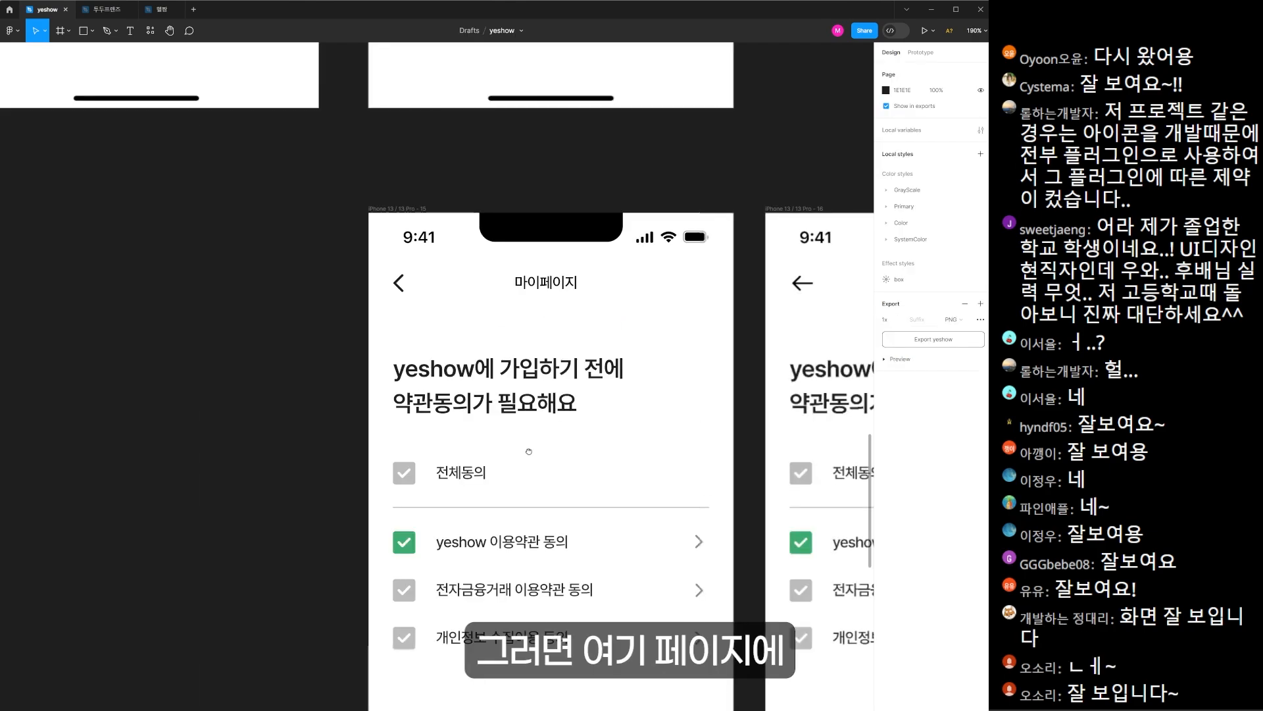
# - Move the back chevron down from the title line to its lower position just above the heading
pyautogui.click(401, 285)
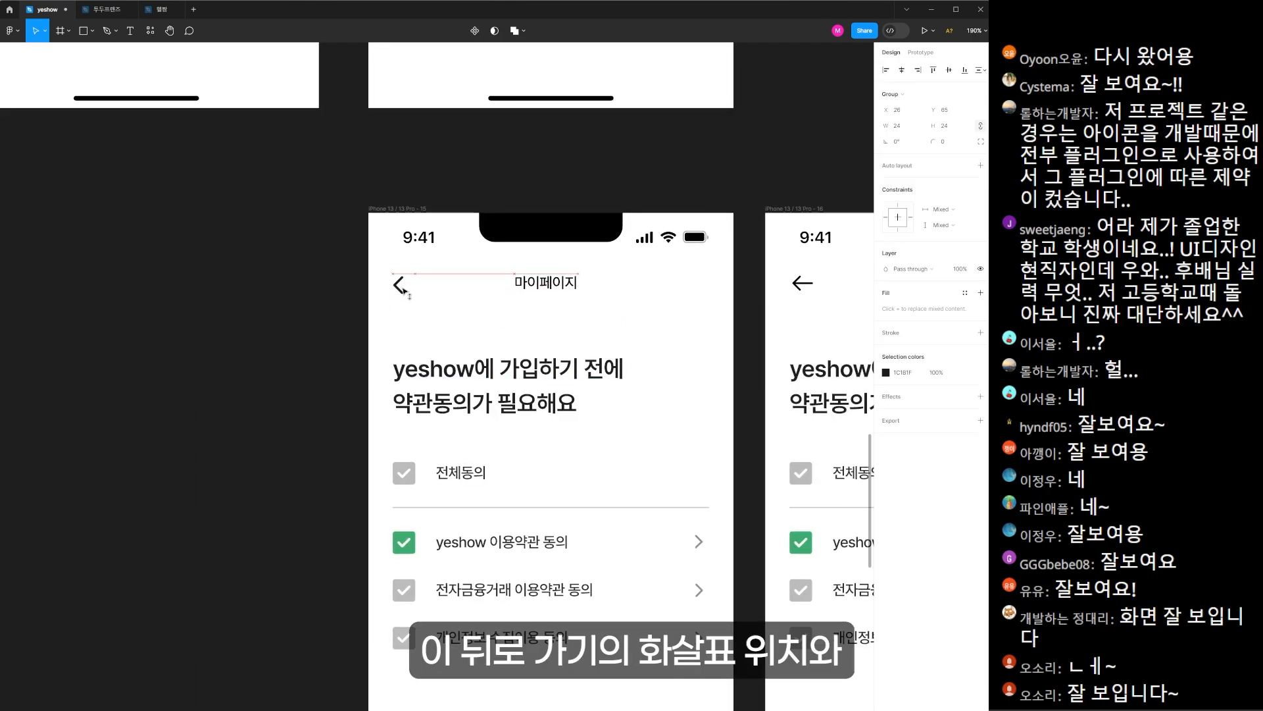
pyautogui.scroll(5, 403, 287)
pyautogui.click(295, 184)
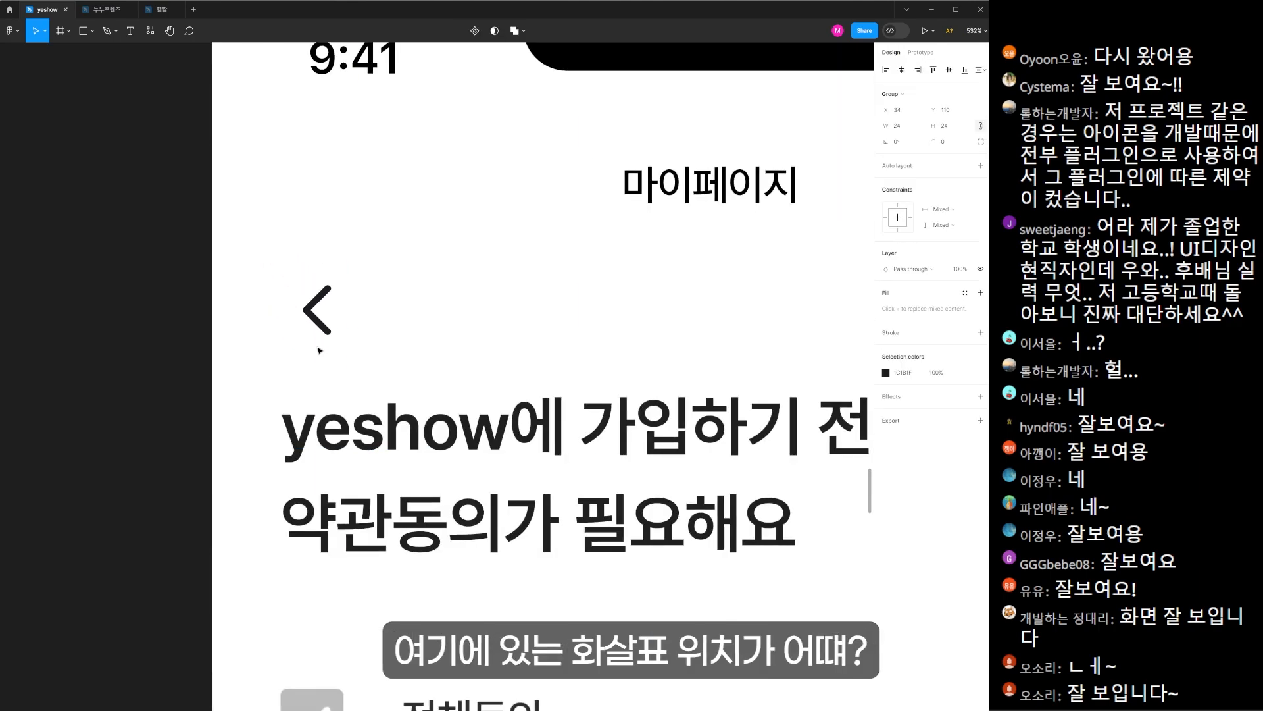
# - Mark the title-level and lower back button areas with temporary rectangles, removing them and the sample title
pyautogui.press('r')
pyautogui.moveTo(268, 133); pyautogui.dragTo(452, 234)
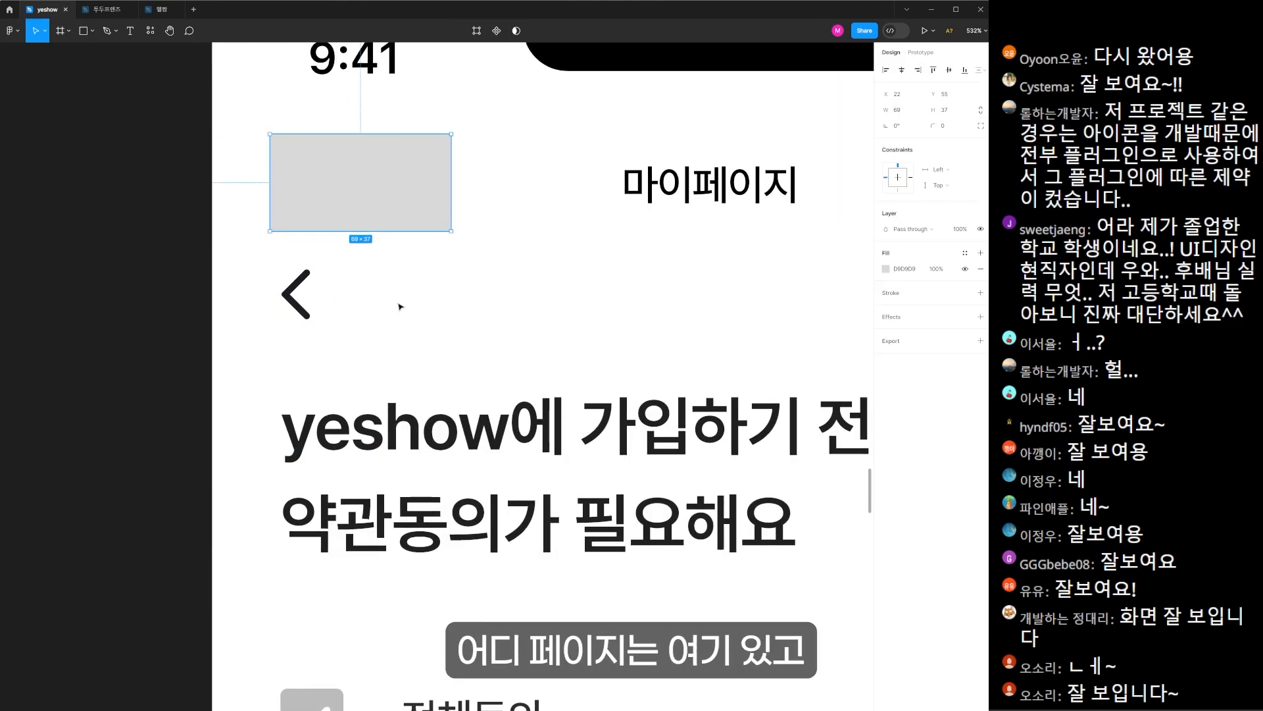
pyautogui.press('Delete')
pyautogui.press('r')
pyautogui.moveTo(255, 252); pyautogui.dragTo(442, 387)
pyautogui.press('Delete')
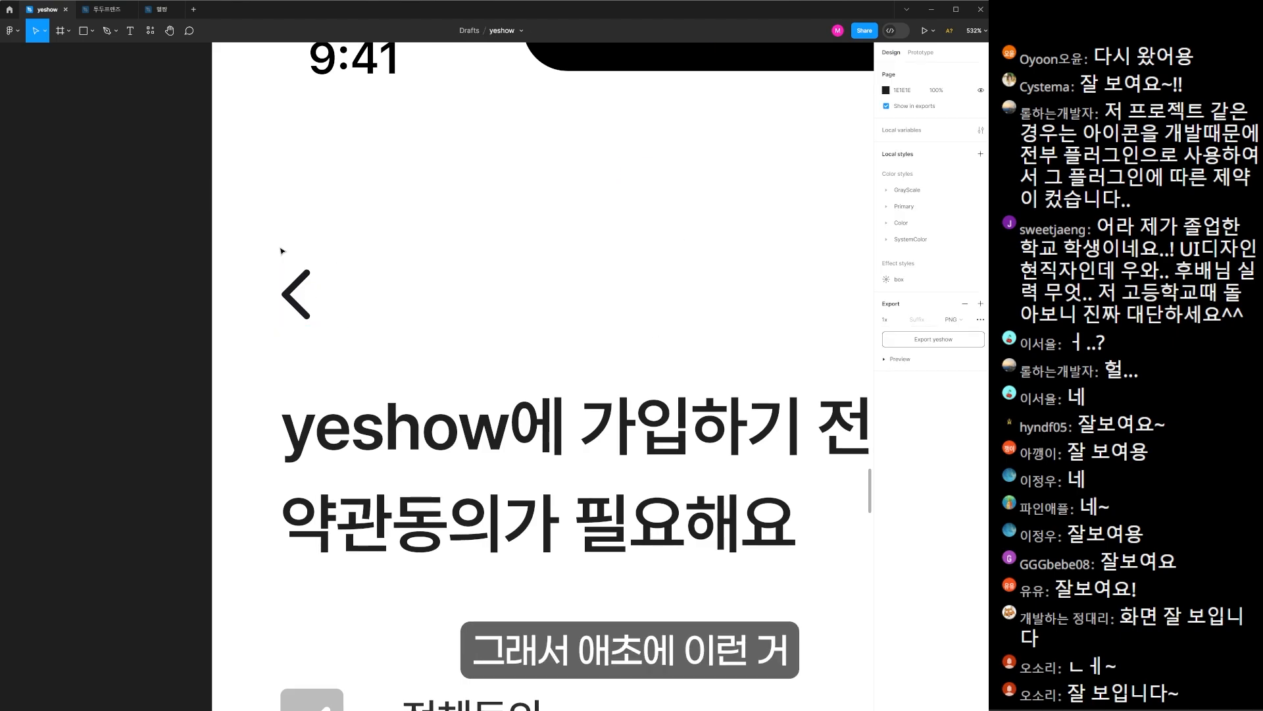
# - Compare the standalone chevron's placement with the grouped back arrow header on the neighbouring copied terms screen
pyautogui.click(296, 291)
pyautogui.moveTo(637, 324); pyautogui.dragTo(197, 313)
pyautogui.moveTo(567, 318); pyautogui.dragTo(155, 316)
pyautogui.scroll(-4, 342, 278)
pyautogui.click(296, 218)
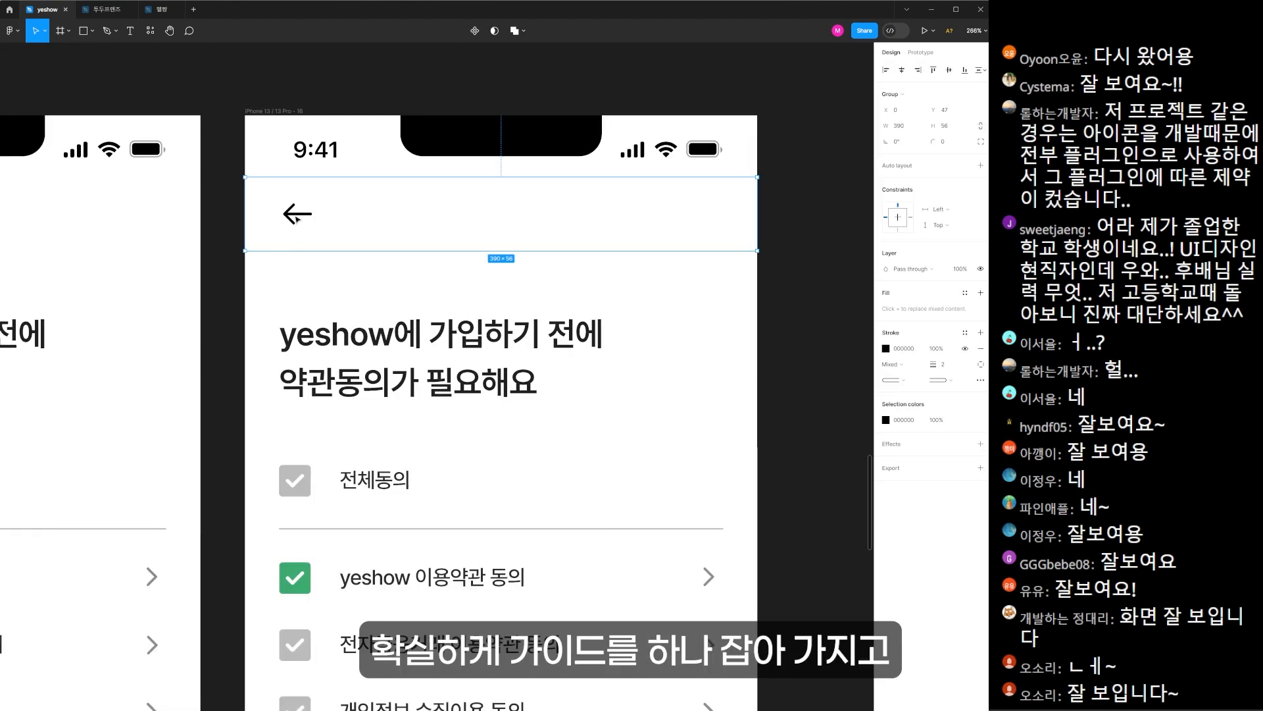
pyautogui.click(802, 243)
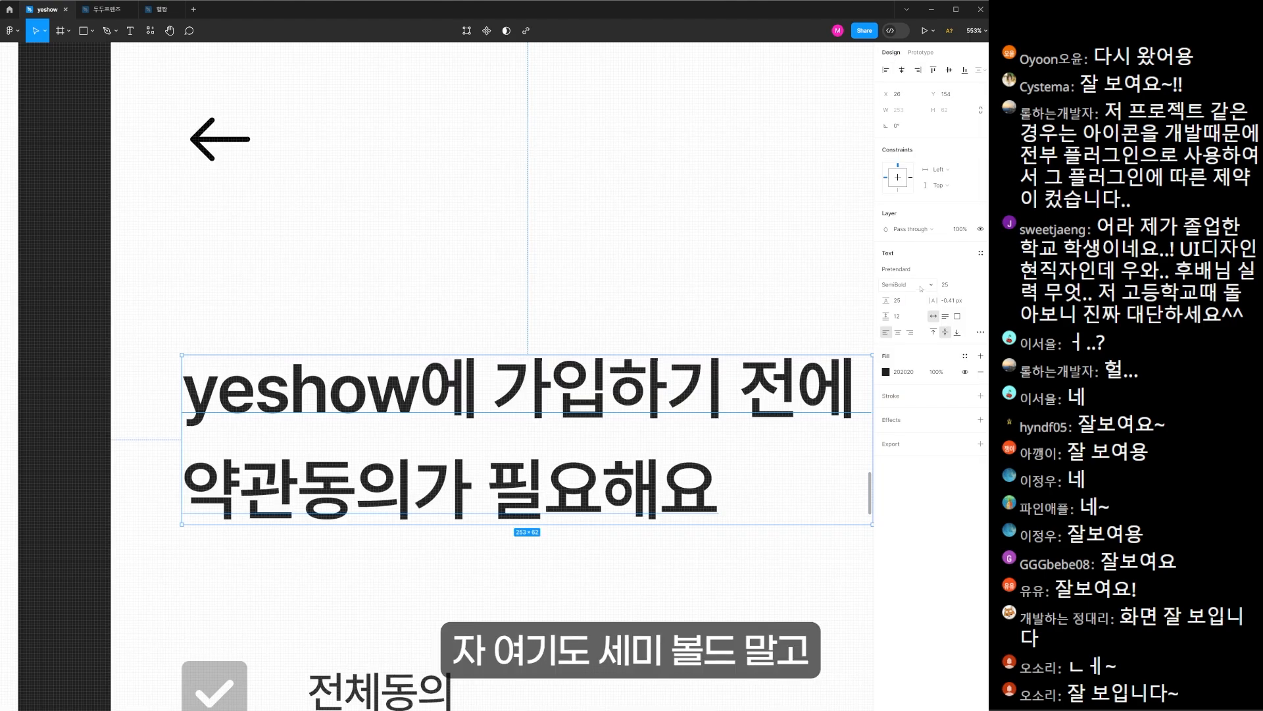
# - Restyle the revised terms screen's heading as Bold, size 24, letter spacing -2.5%, line height 110% and colour 222222
pyautogui.click(916, 285)
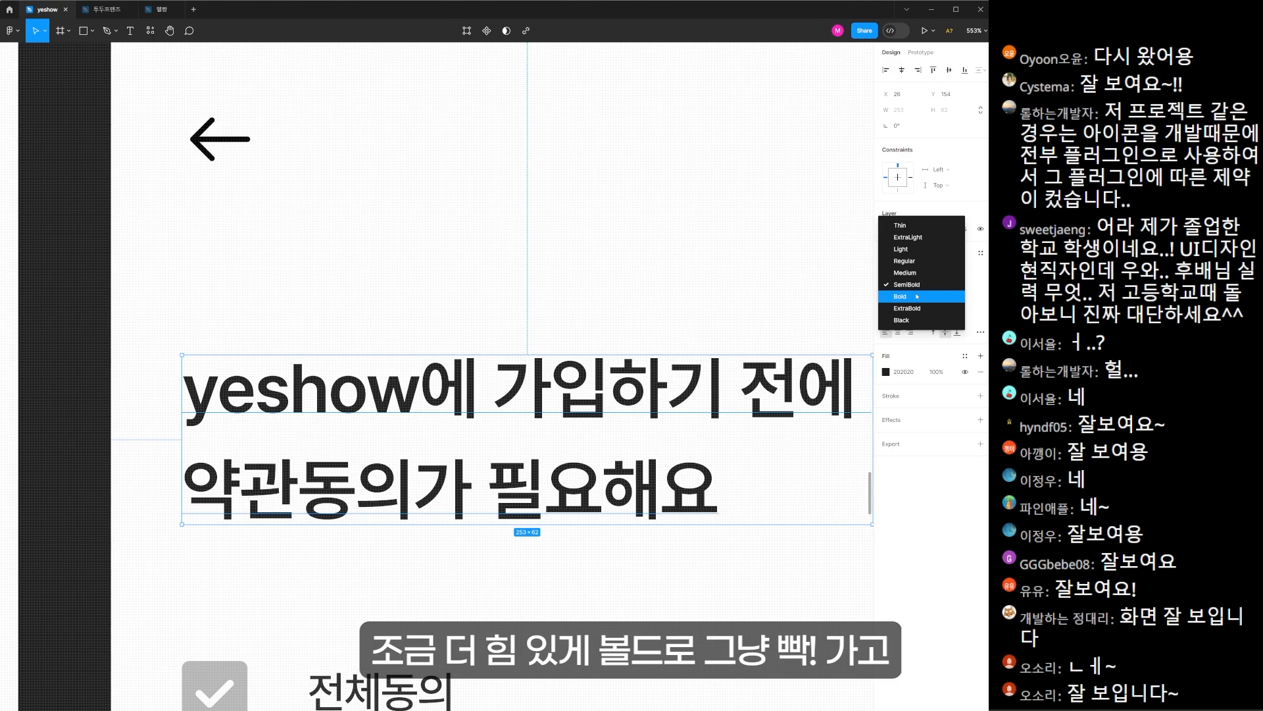
pyautogui.click(917, 296)
pyautogui.press('-')
pyautogui.click(951, 286)
pyautogui.write('2')
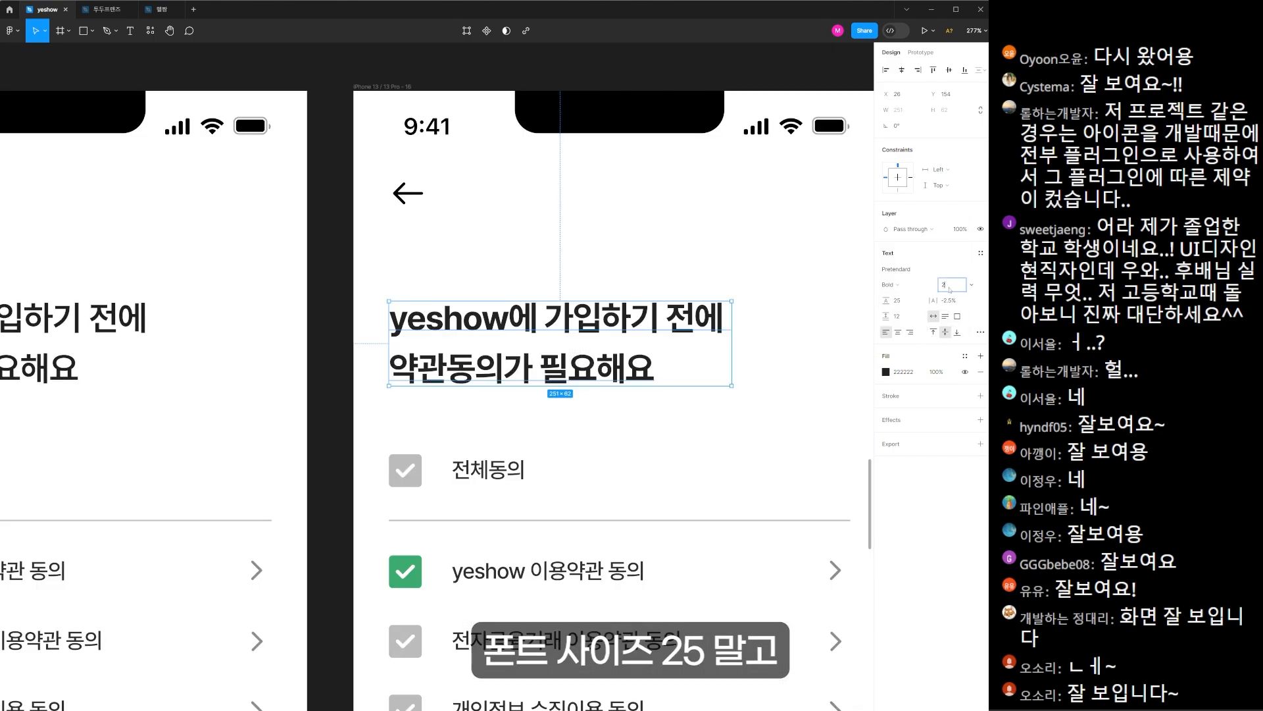
pyautogui.write('4')
pyautogui.press('Return')
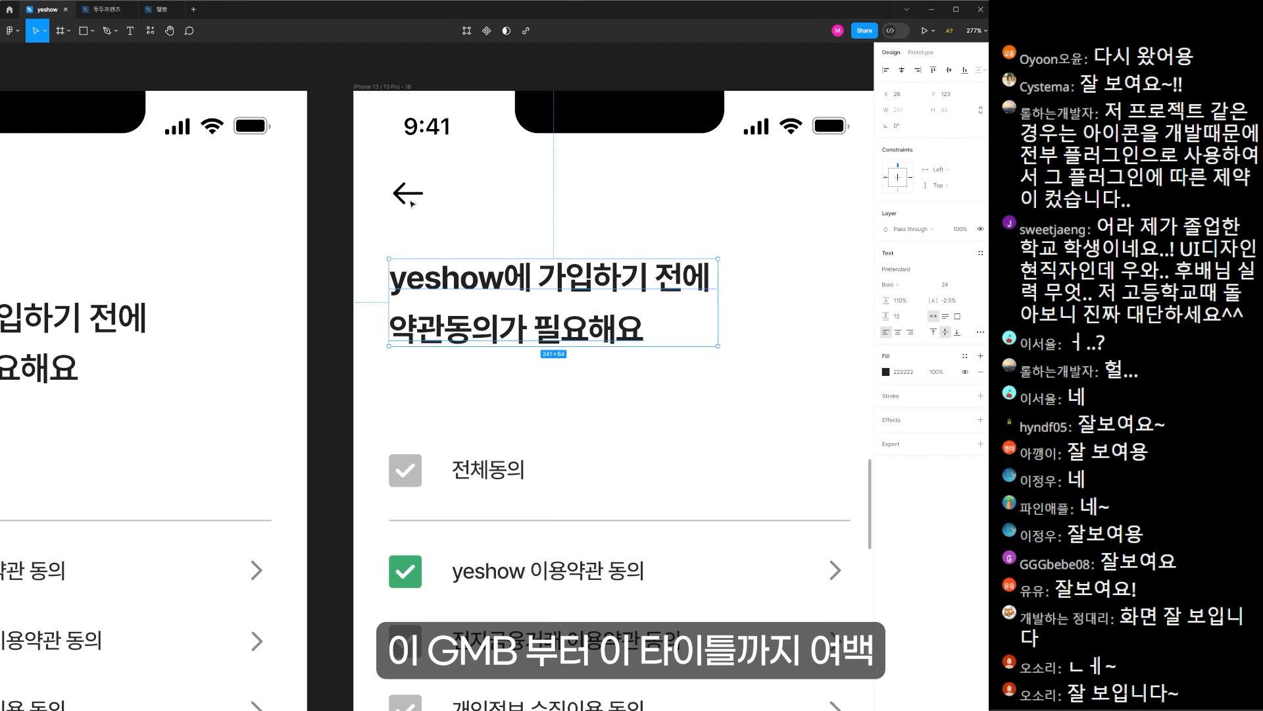
# - Nudge the restyled terms heading slightly further down from the back arrow header
pyautogui.hotkey('shift', 'Down')
pyautogui.press('Down')
pyautogui.press('Down')
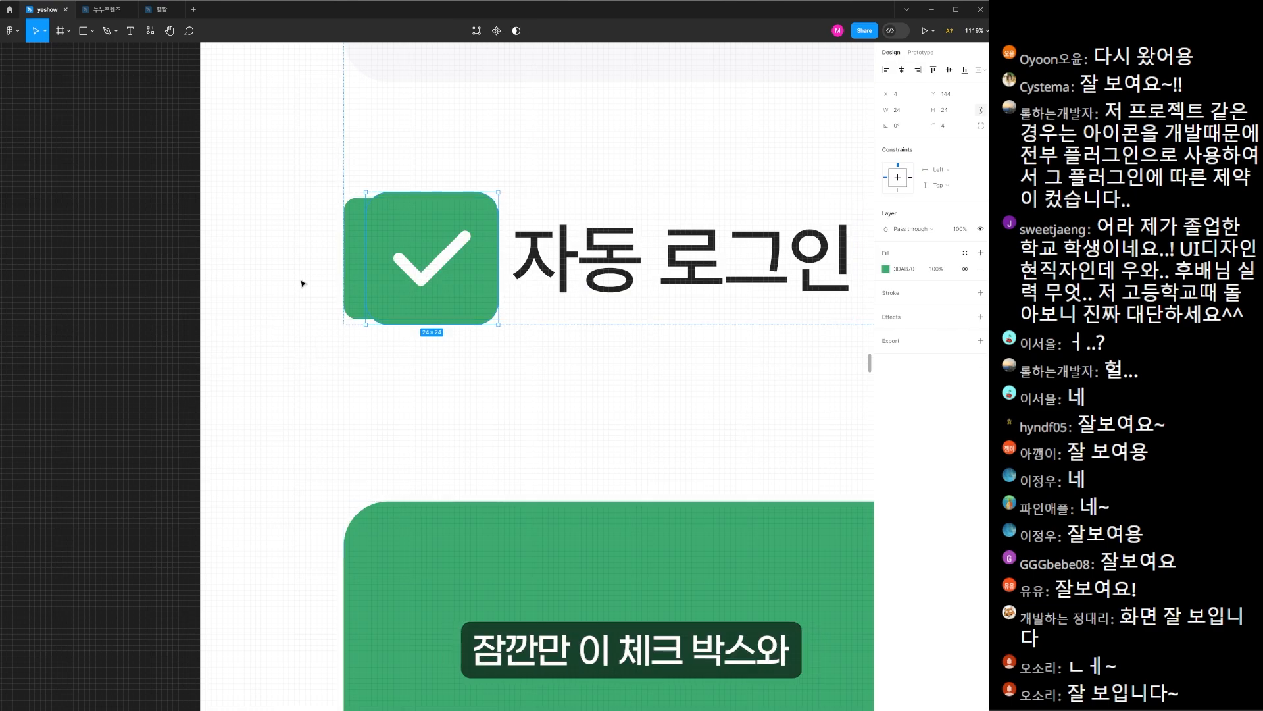
# - Place a copied green checkbox beside 전체동의 and the login screen's 22 px checkbox beside yeshow 이용약관 동의 for comparison
pyautogui.hotkey('ctrl', 'v')
pyautogui.moveTo(573, 326); pyautogui.dragTo(644, 142)
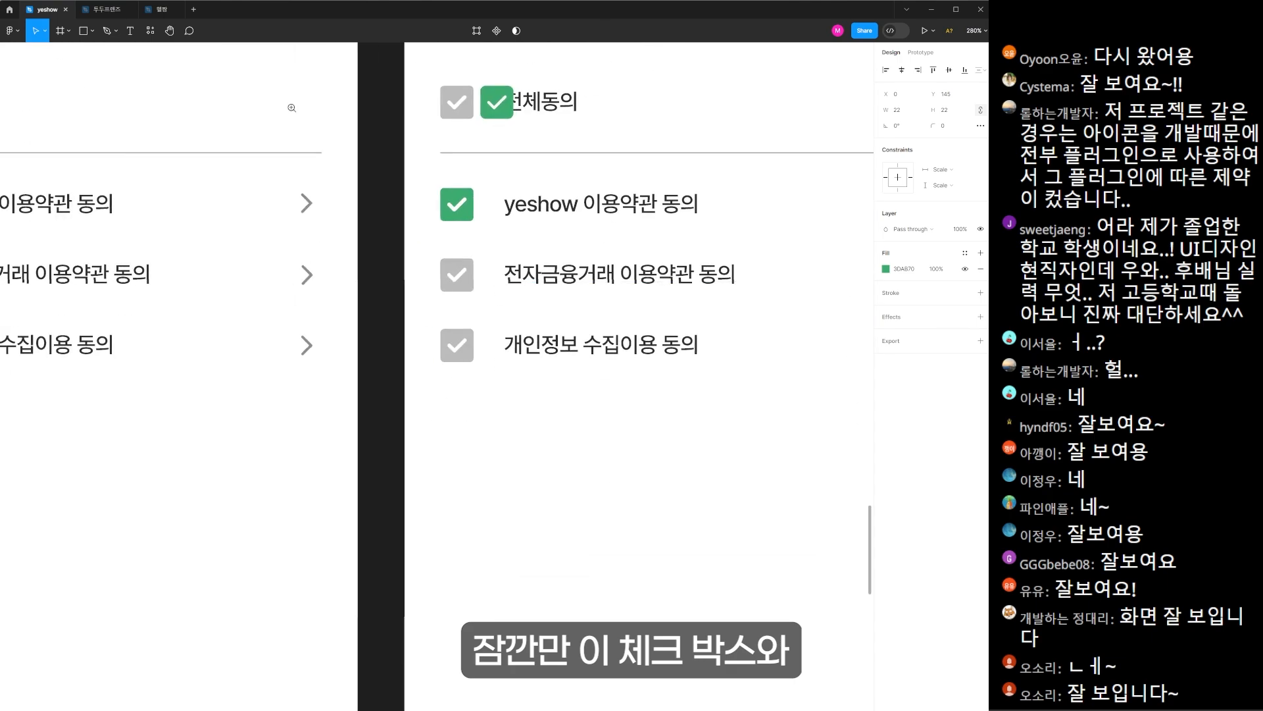
pyautogui.scroll(3, 474, 125)
pyautogui.hotkey('ctrl', 'v')
pyautogui.moveTo(436, 431); pyautogui.dragTo(515, 354)
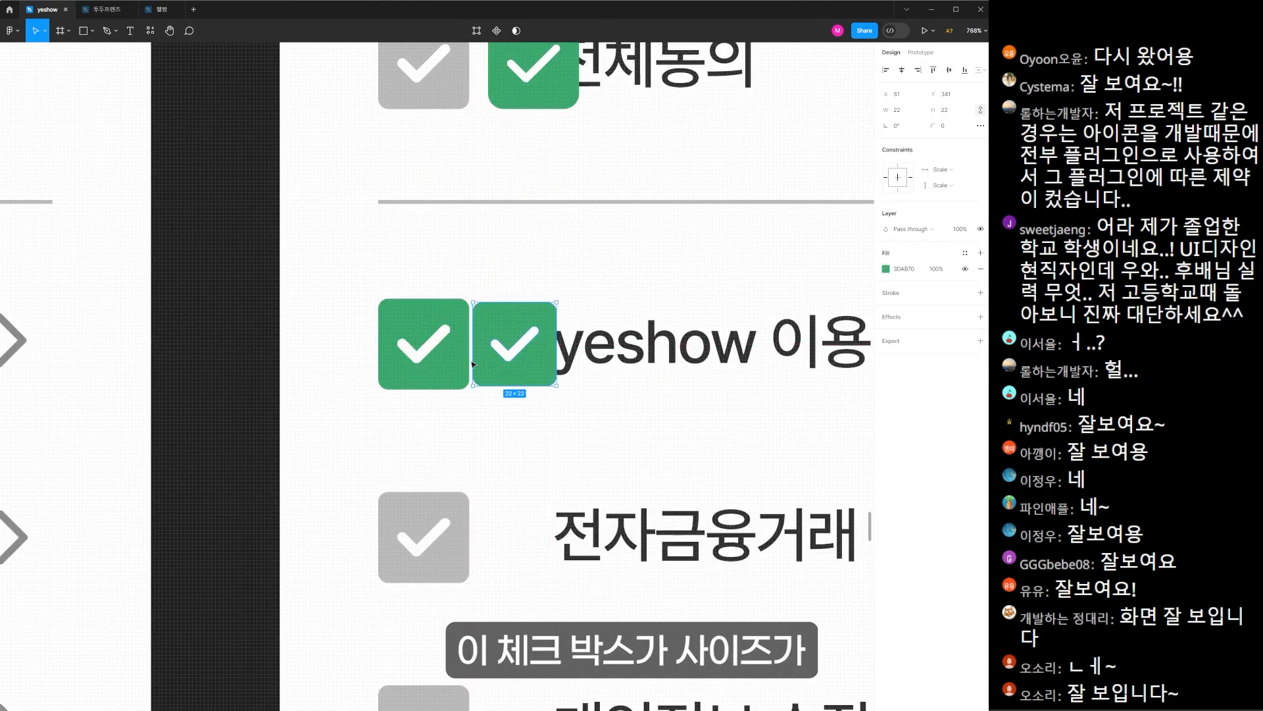
# - Compare the size of the green agreement checkbox with the login checkbox copy placed next to it
pyautogui.click(427, 359)
pyautogui.scroll(5, 427, 360)
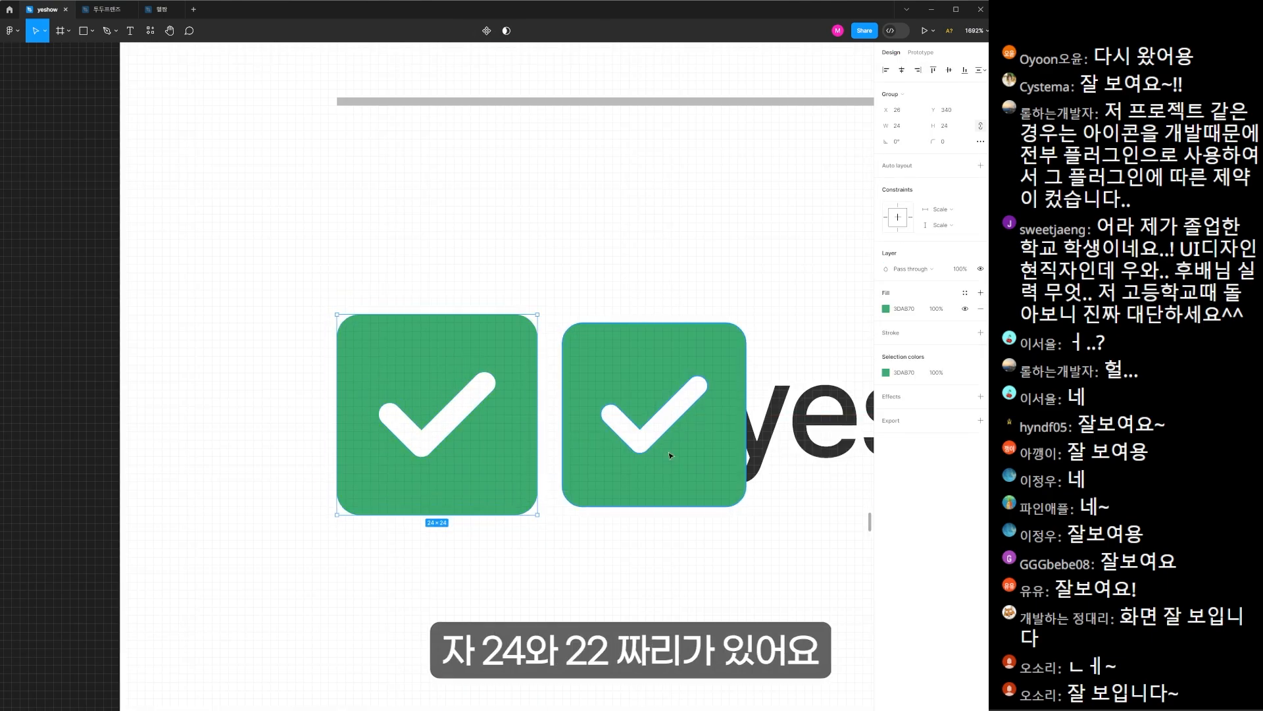
pyautogui.moveTo(682, 462); pyautogui.dragTo(658, 438)
pyautogui.hotkey('ctrl', 'z')
pyautogui.click(660, 490)
pyautogui.moveTo(659, 501); pyautogui.dragTo(594, 454)
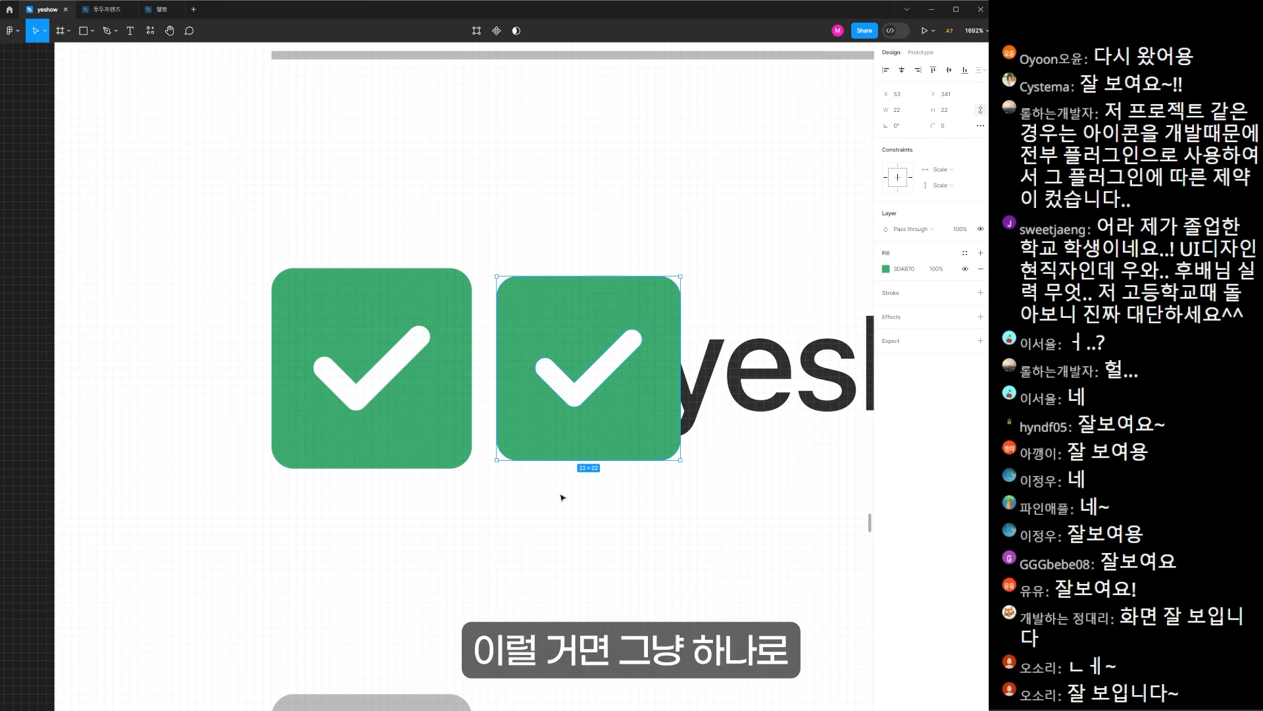
# - Replace the grey 24 px 전체동의 checkbox with the green 22 px checkbox and move its label closer to it
pyautogui.moveTo(575, 424); pyautogui.dragTo(541, 443)
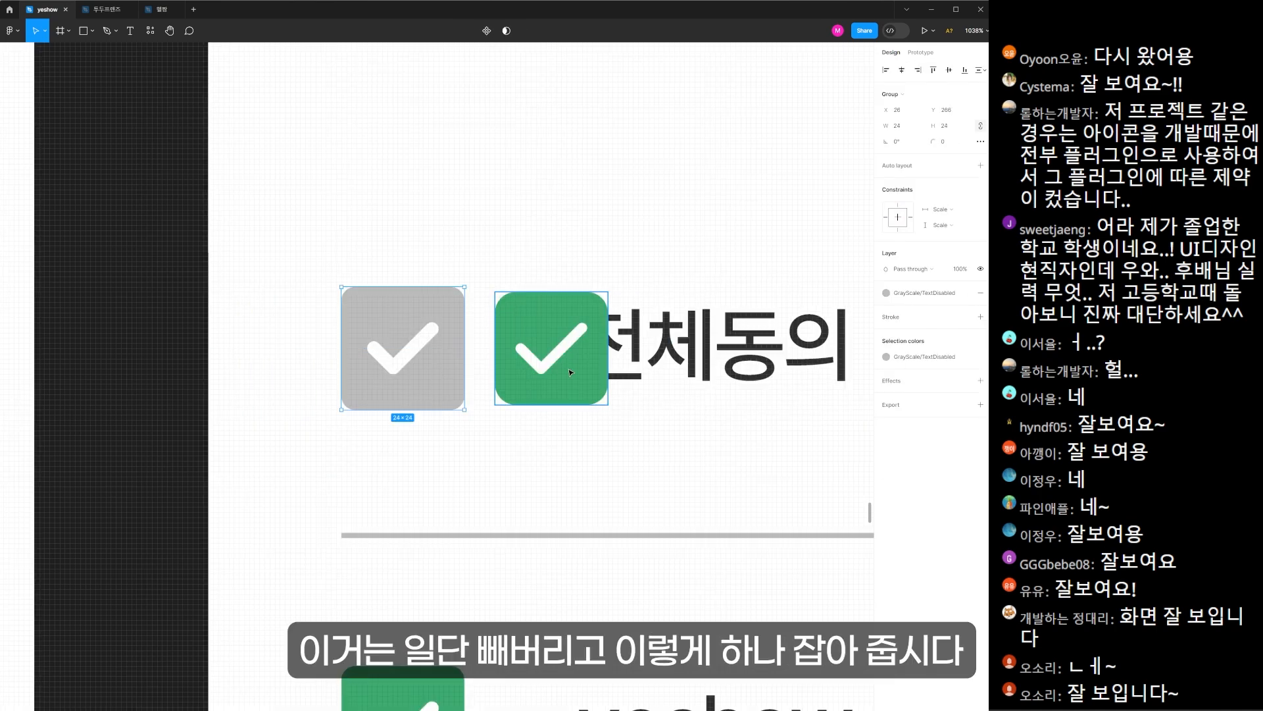
pyautogui.press('Delete')
pyautogui.moveTo(567, 364); pyautogui.dragTo(407, 362)
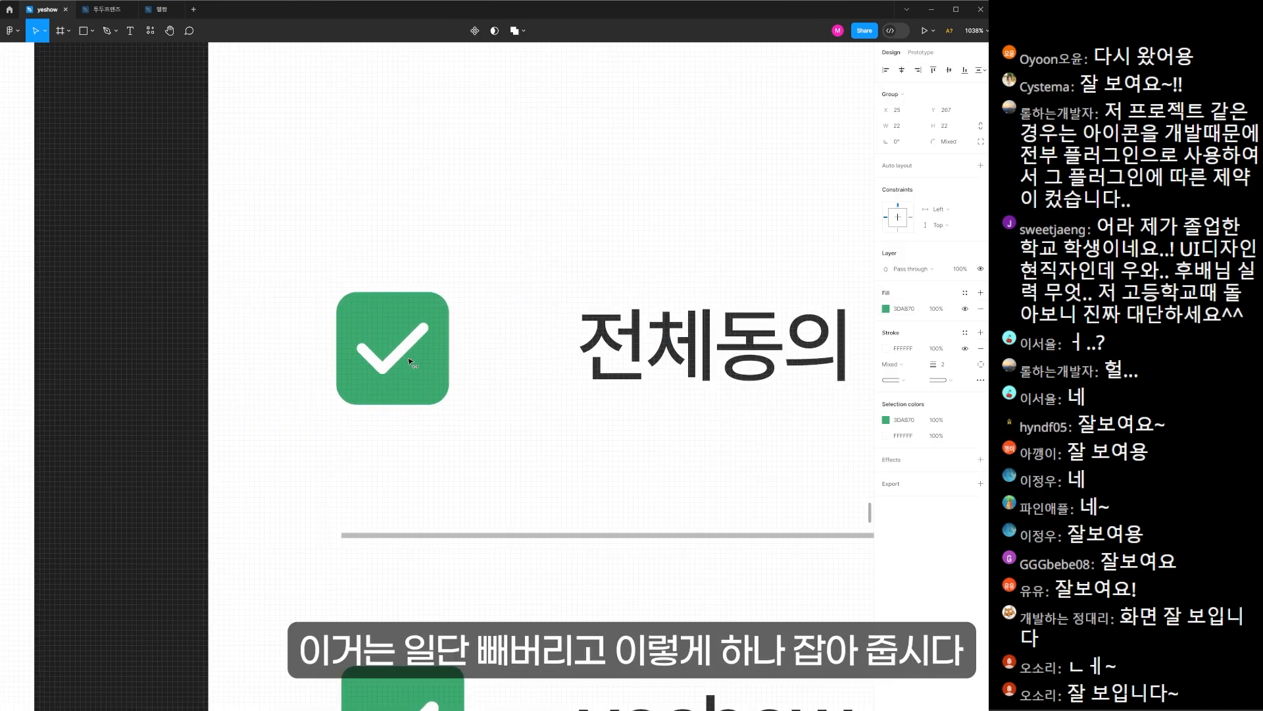
pyautogui.press('Right')
pyautogui.click(671, 350)
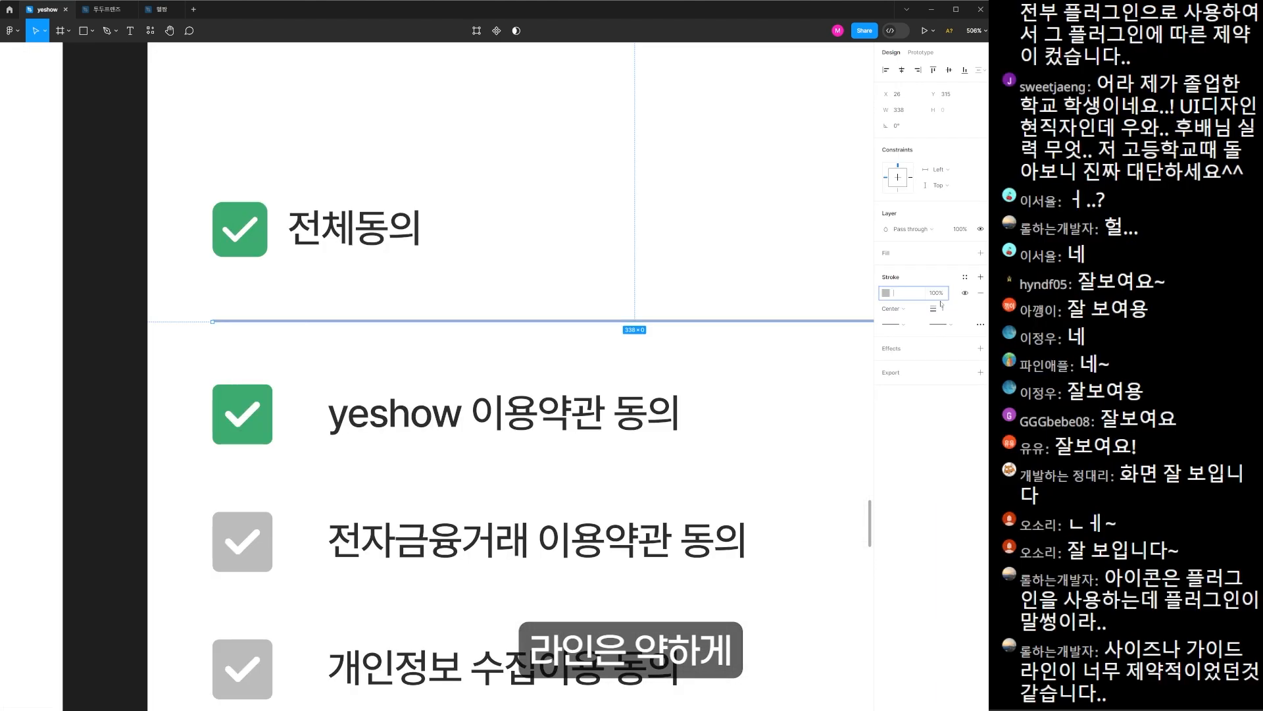
# - Set the stroke colour of the divider line under 전체동의 to F1F1F5
pyautogui.write('DBDBDB')
pyautogui.press('Return')
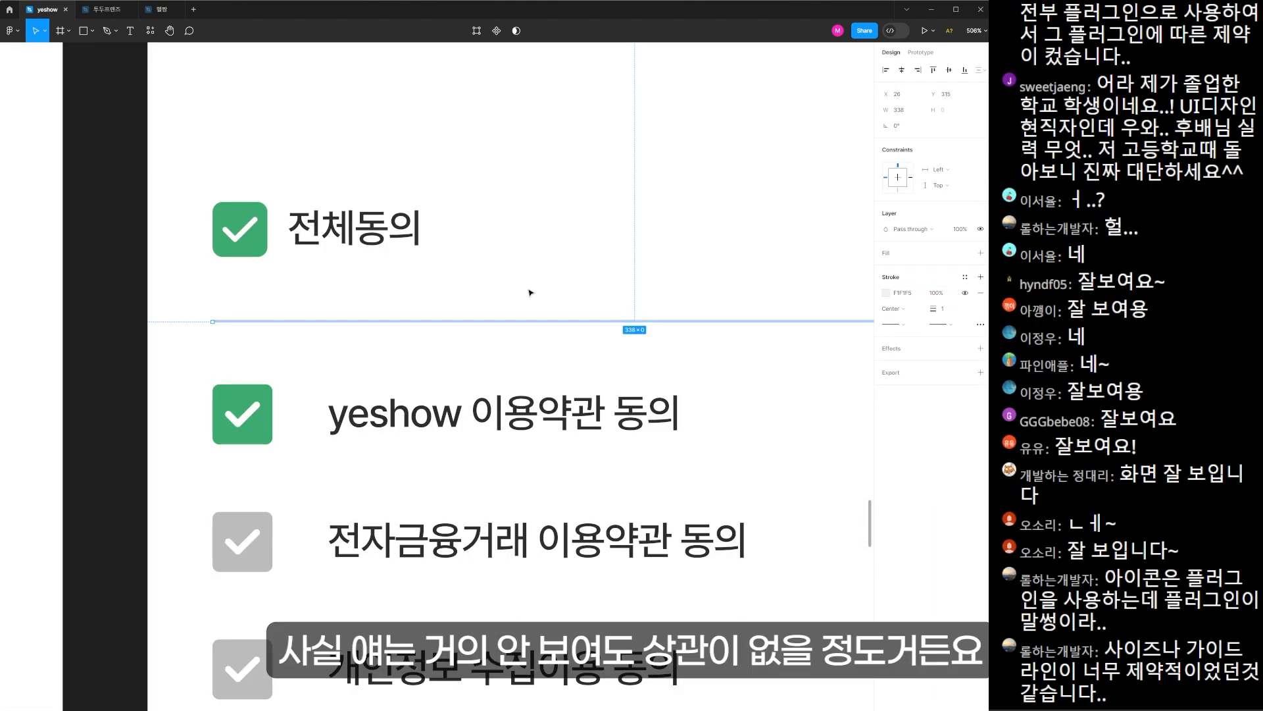
pyautogui.click(374, 284)
pyautogui.click(247, 242)
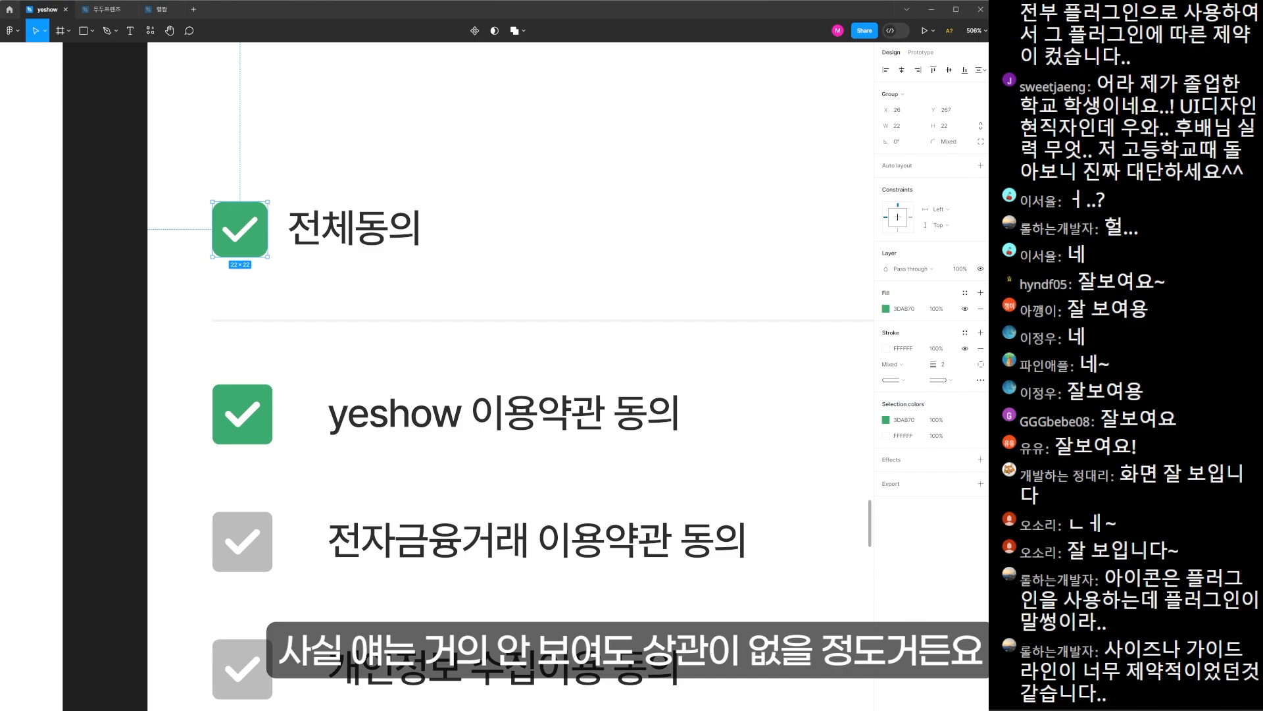
pyautogui.click(217, 320)
pyautogui.moveTo(189, 192); pyautogui.dragTo(413, 297)
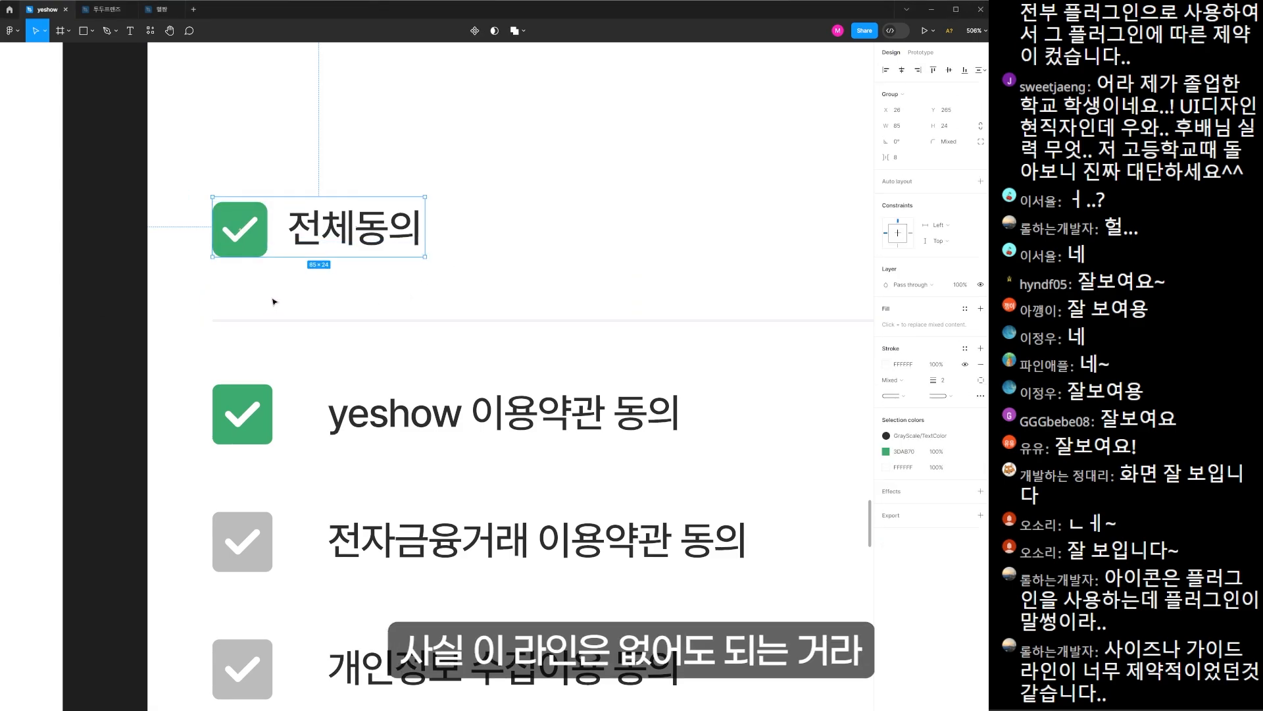
pyautogui.click(282, 320)
pyautogui.press('alt')
# - Swap the checkboxes in the three rows below the divider for copies of the green 22 px 전체동의 checkbox
pyautogui.doubleClick(241, 245)
pyautogui.moveTo(313, 505); pyautogui.dragTo(553, 368)
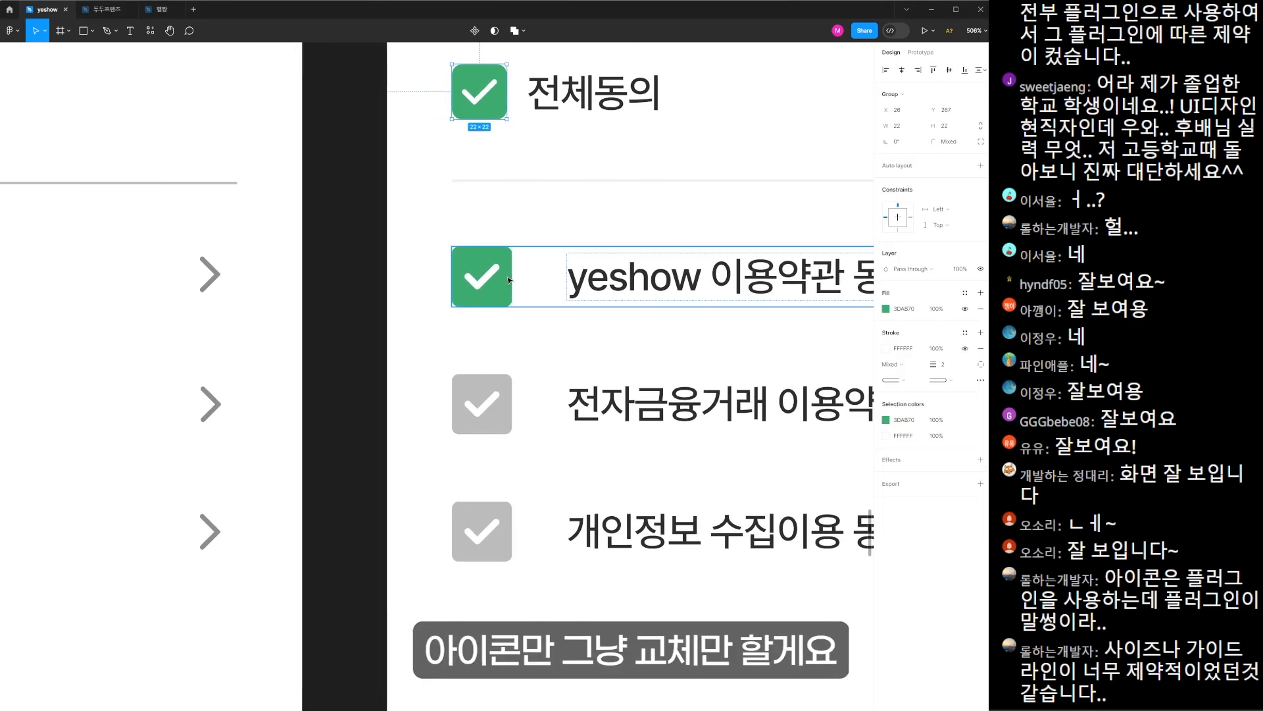
pyautogui.doubleClick(508, 280)
pyautogui.hotkey('ctrl', 'v')
pyautogui.click(609, 279)
pyautogui.hotkey('ctrl', 'v')
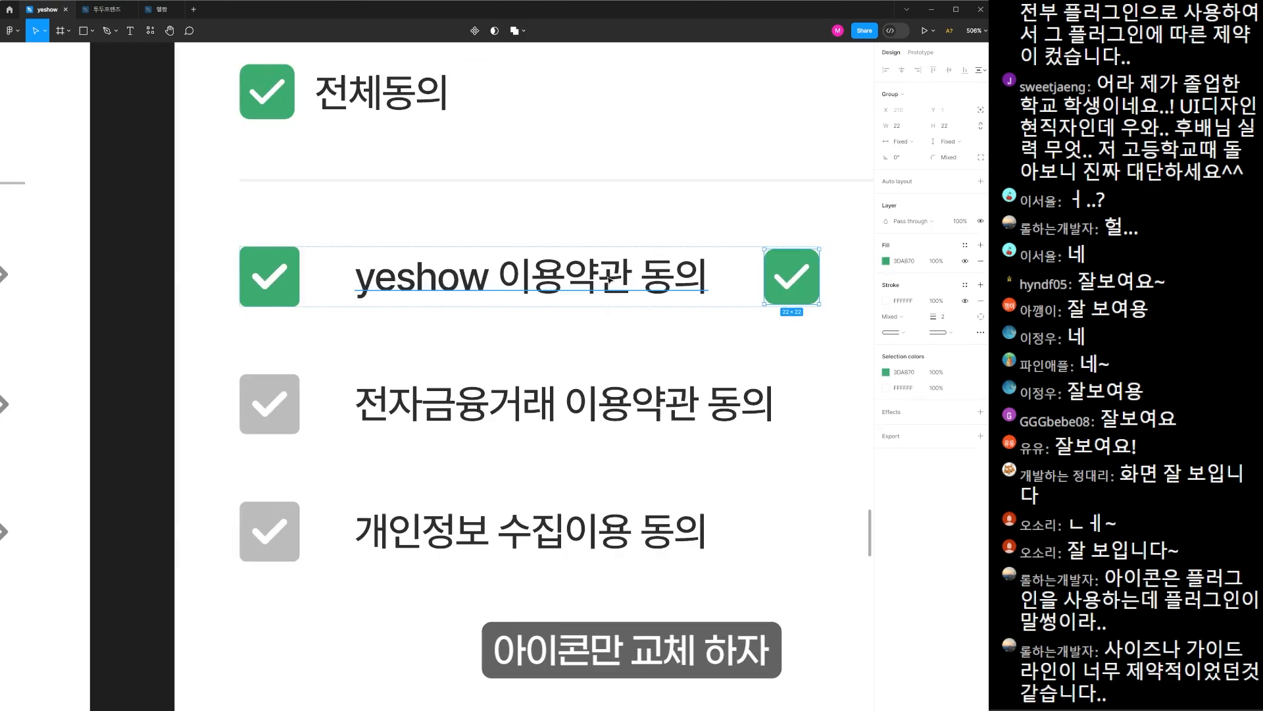
pyautogui.press('Left')
pyautogui.click(403, 415)
pyautogui.hotkey('ctrl', 'v')
pyautogui.press('Left')
pyautogui.click(337, 521)
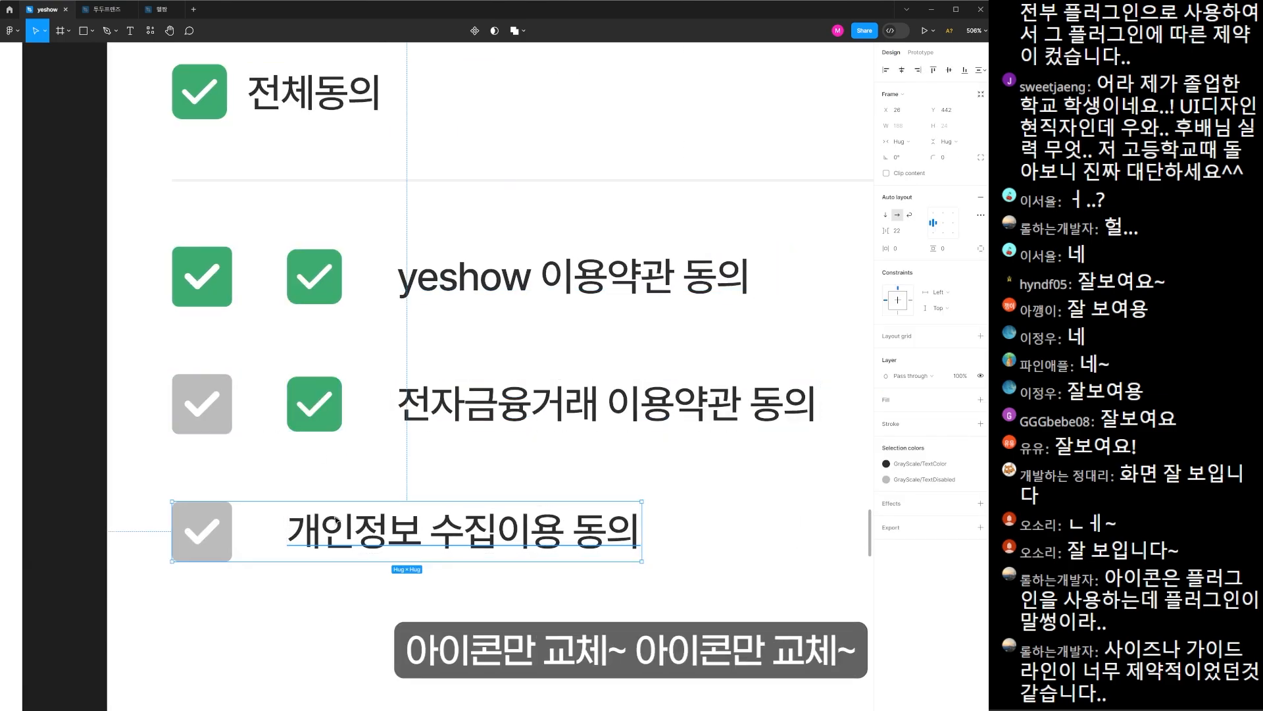
pyautogui.hotkey('ctrl', 'v')
pyautogui.press('Left')
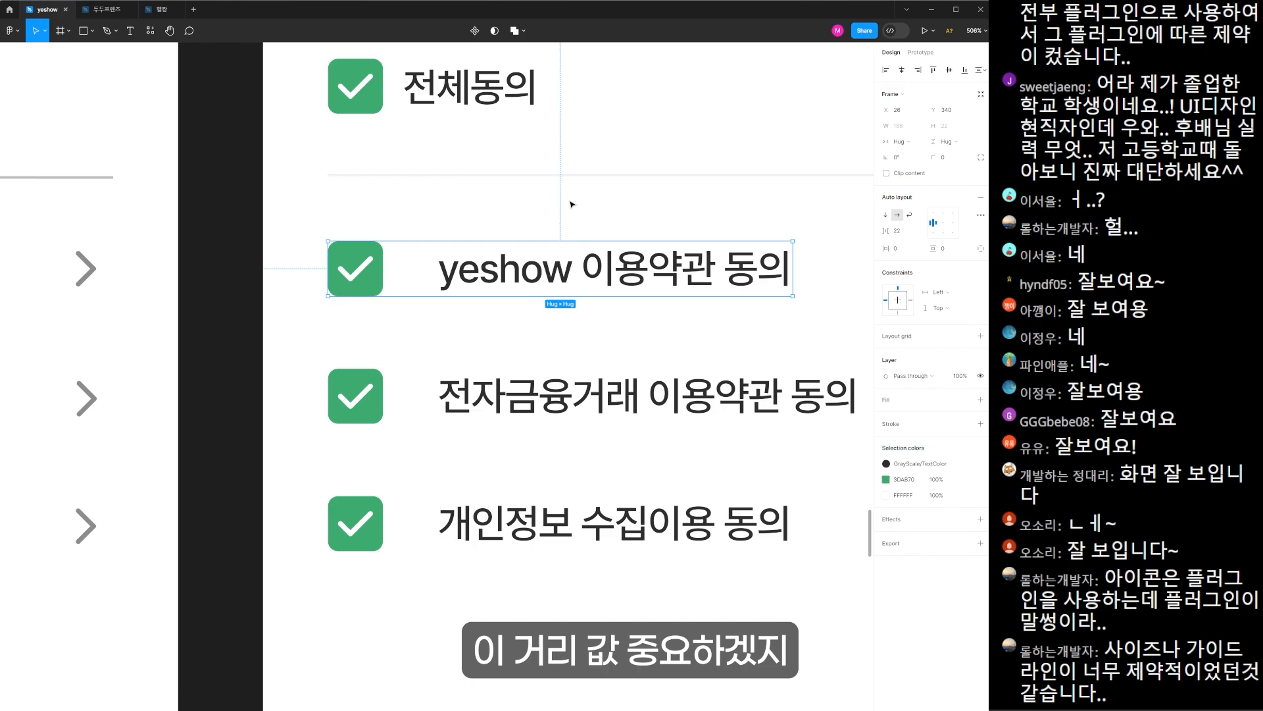
# - Set the spacing between the checkbox and its label in the agreement rows to 12
pyautogui.click(904, 232)
pyautogui.write('1')
pyautogui.write('2')
pyautogui.click(356, 86)
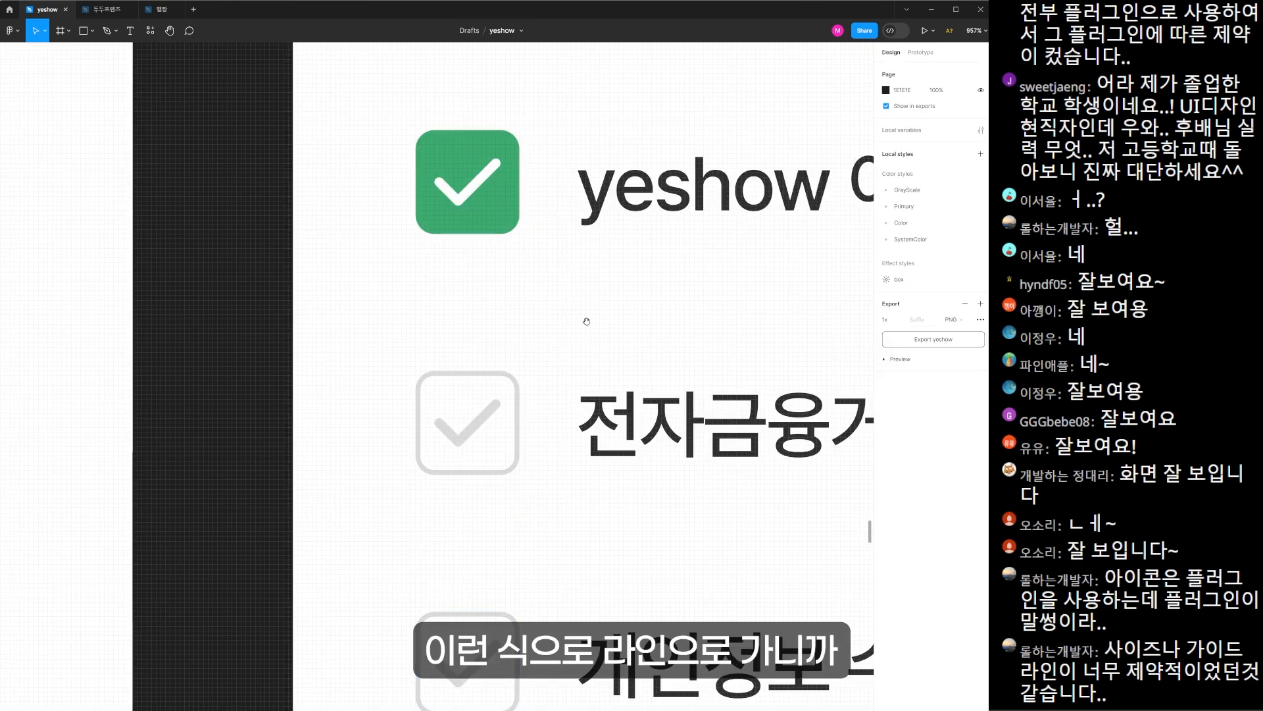
# - Move the whole agreement list with its divider up, closer to the revised terms heading
pyautogui.scroll(-5, 423, 362)
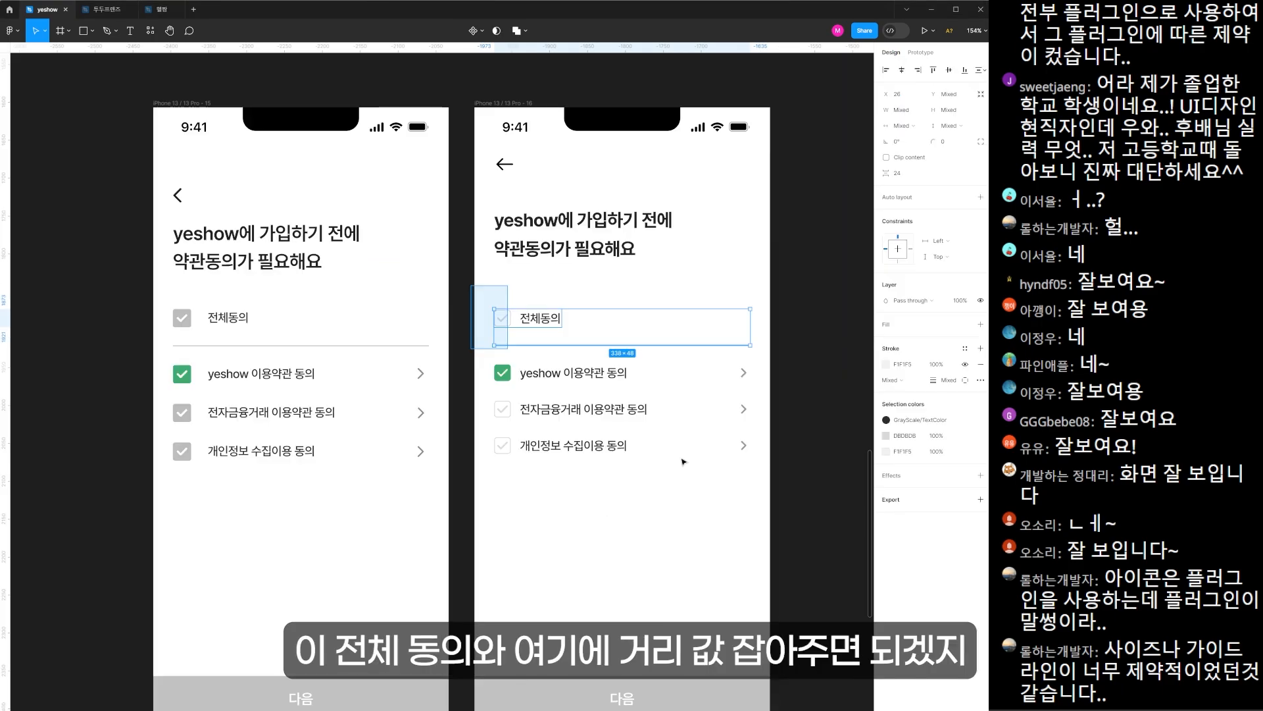
pyautogui.moveTo(551, 302); pyautogui.dragTo(531, 225)
pyautogui.click(485, 239)
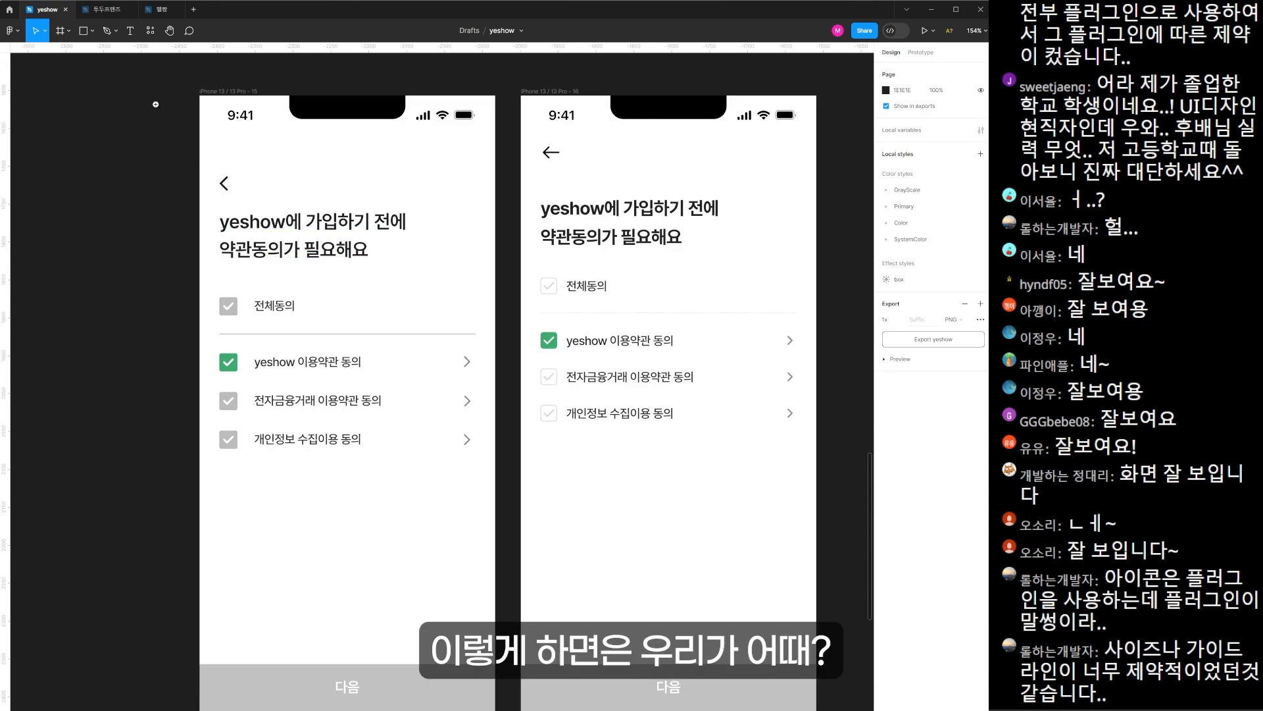
# - Compare the checkbox rows and divider lines of the original and revised terms screens side by side
pyautogui.press('z')
pyautogui.moveTo(149, 97); pyautogui.dragTo(862, 520)
pyautogui.moveTo(659, 491); pyautogui.dragTo(689, 434)
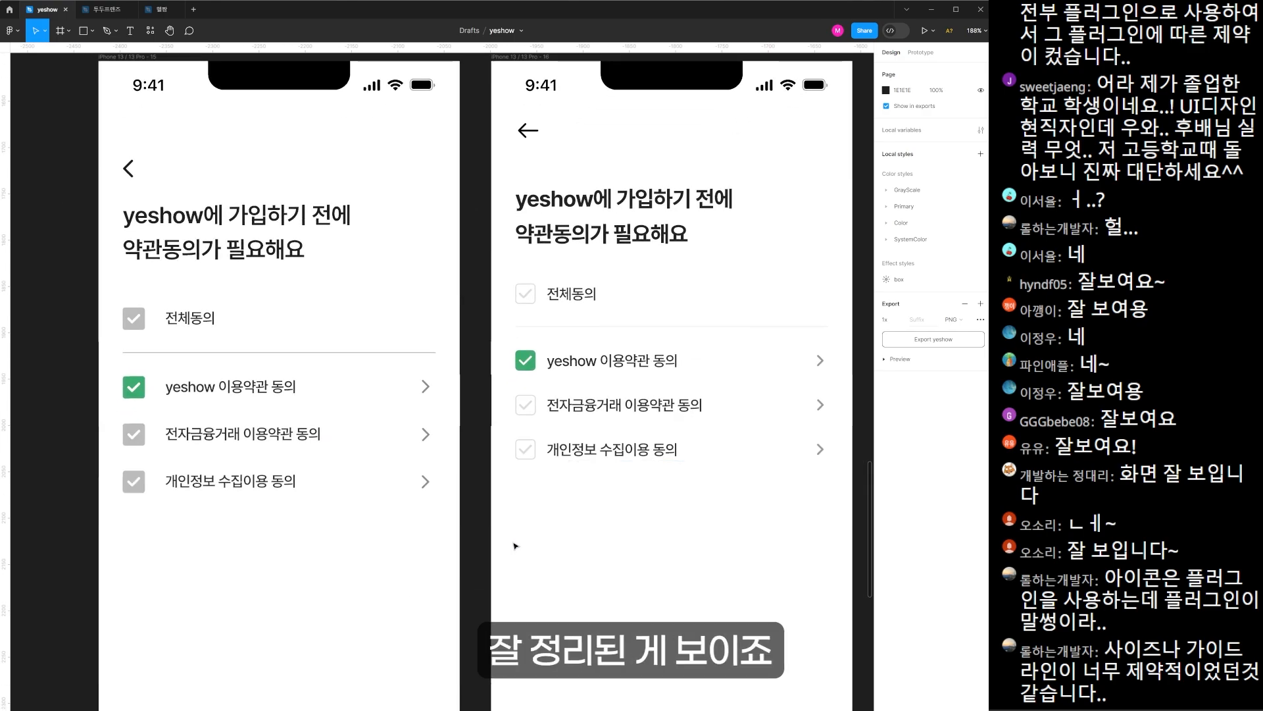
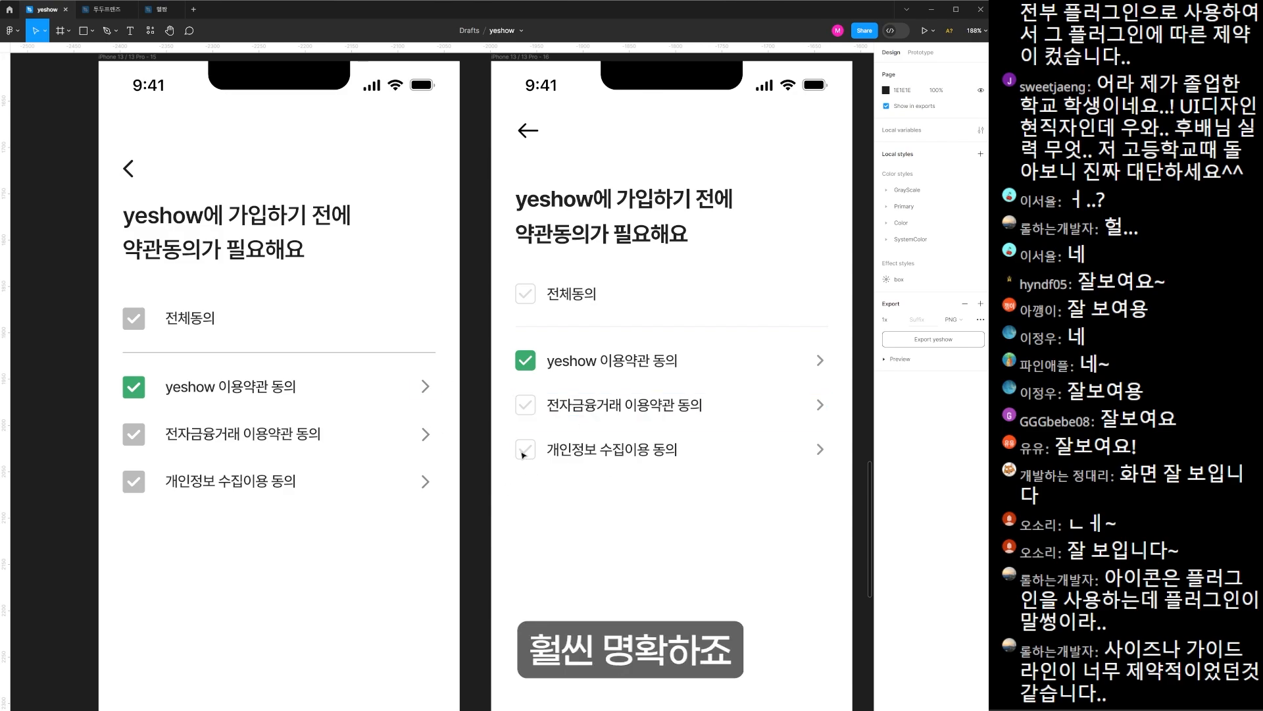
pyautogui.click(431, 352)
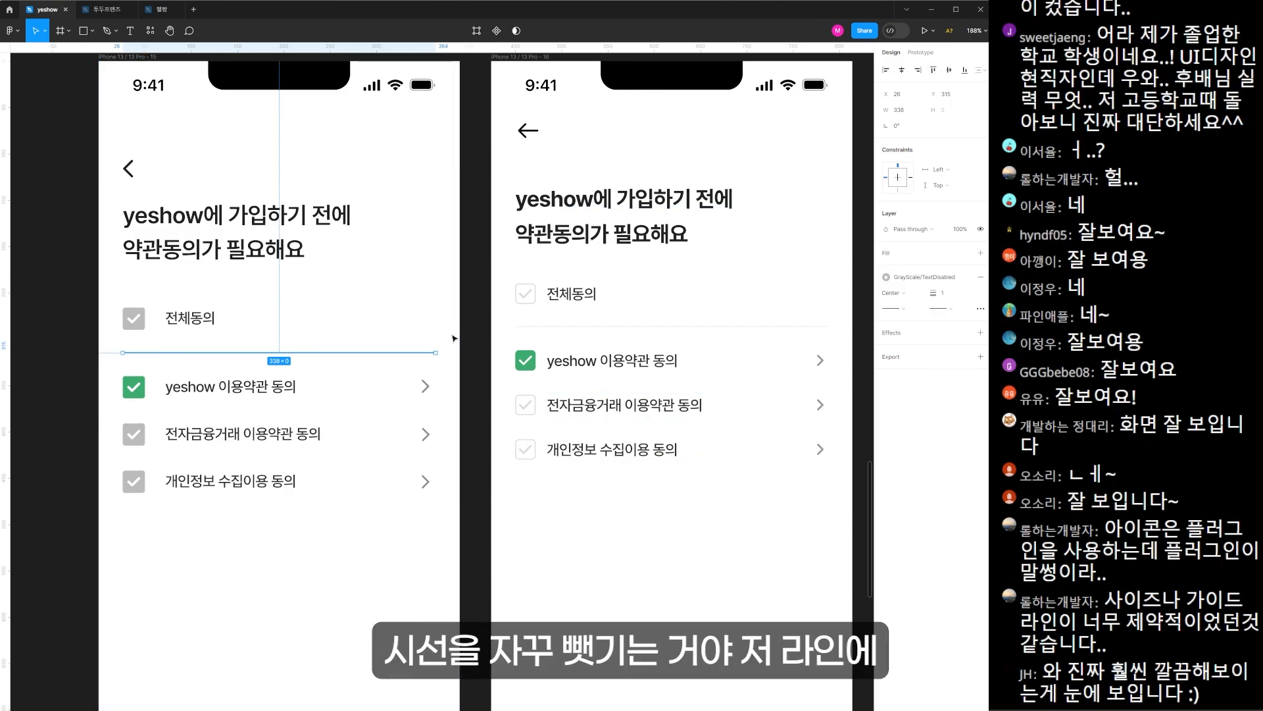
pyautogui.click(698, 327)
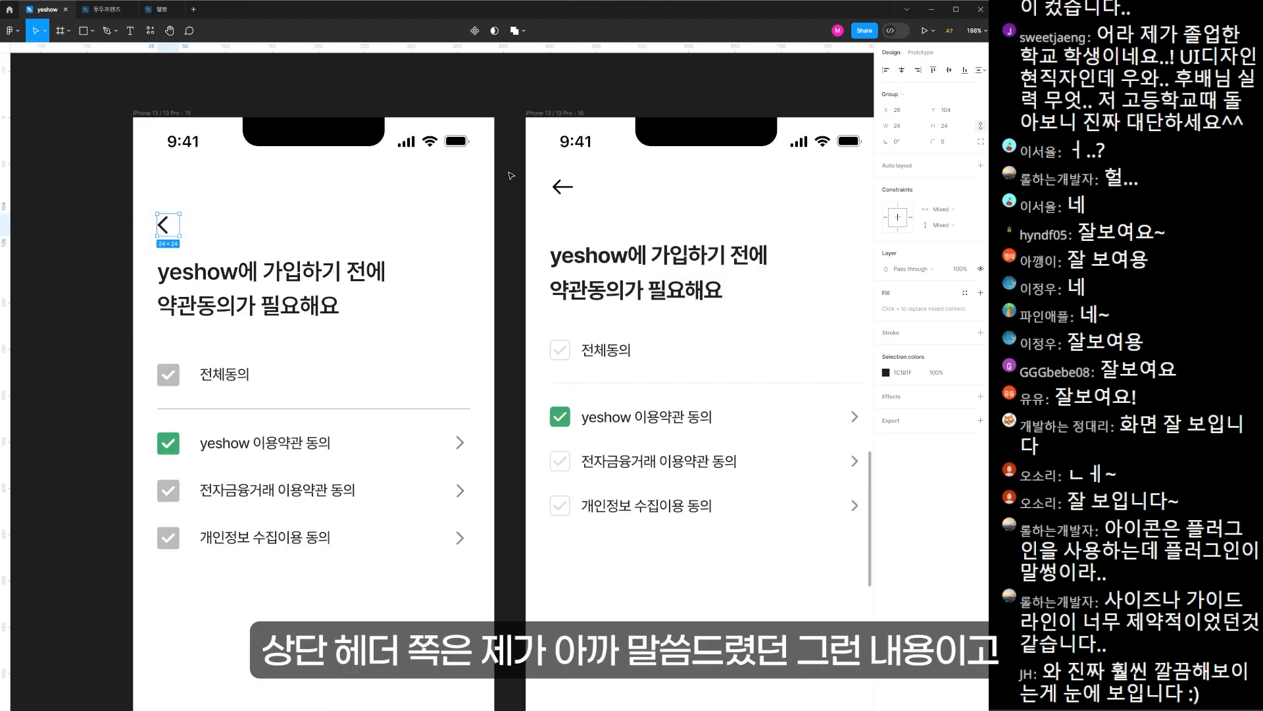
# - Compare the back arrow header and heading weight of the original and revised terms screens
pyautogui.click(648, 201)
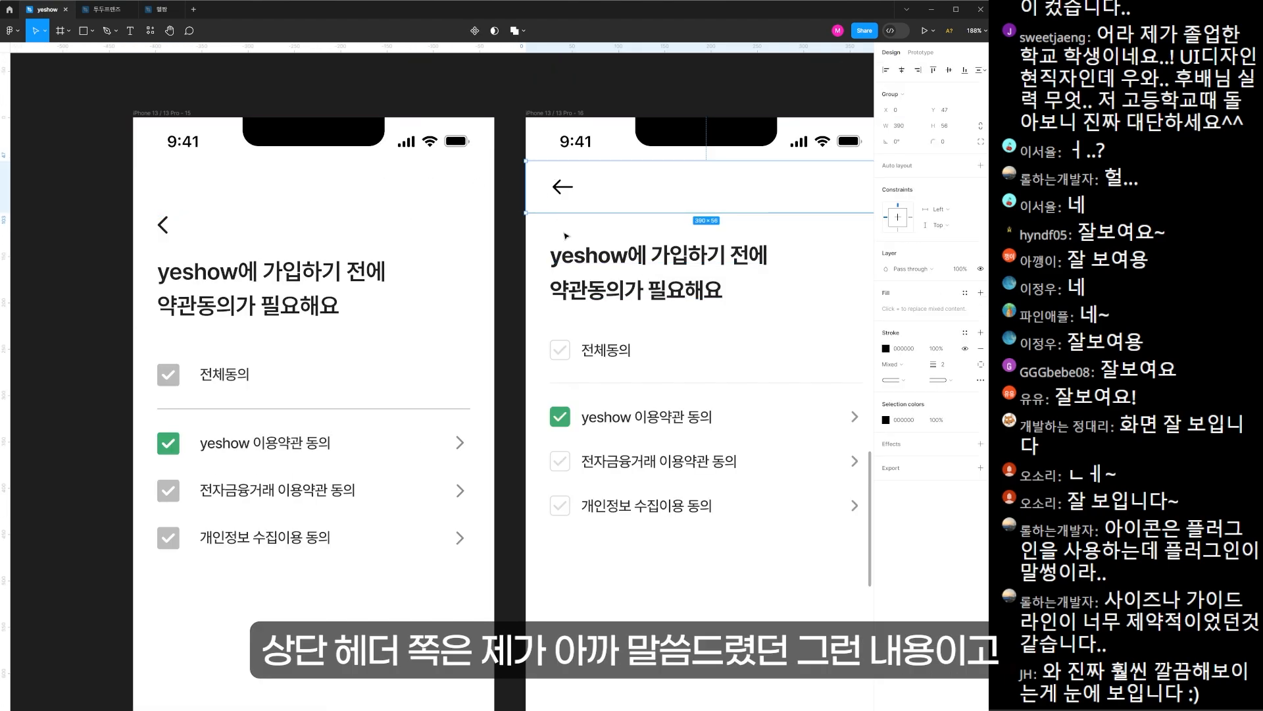
pyautogui.click(515, 303)
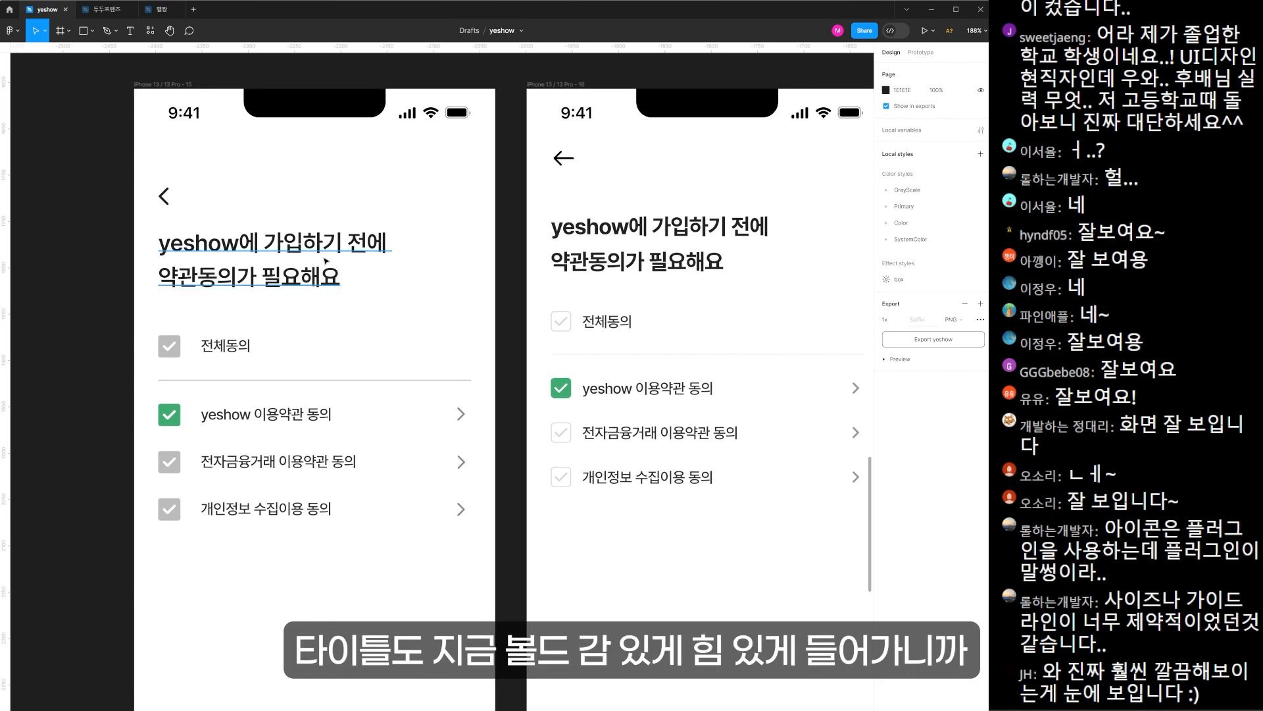
pyautogui.click(325, 261)
pyautogui.click(664, 232)
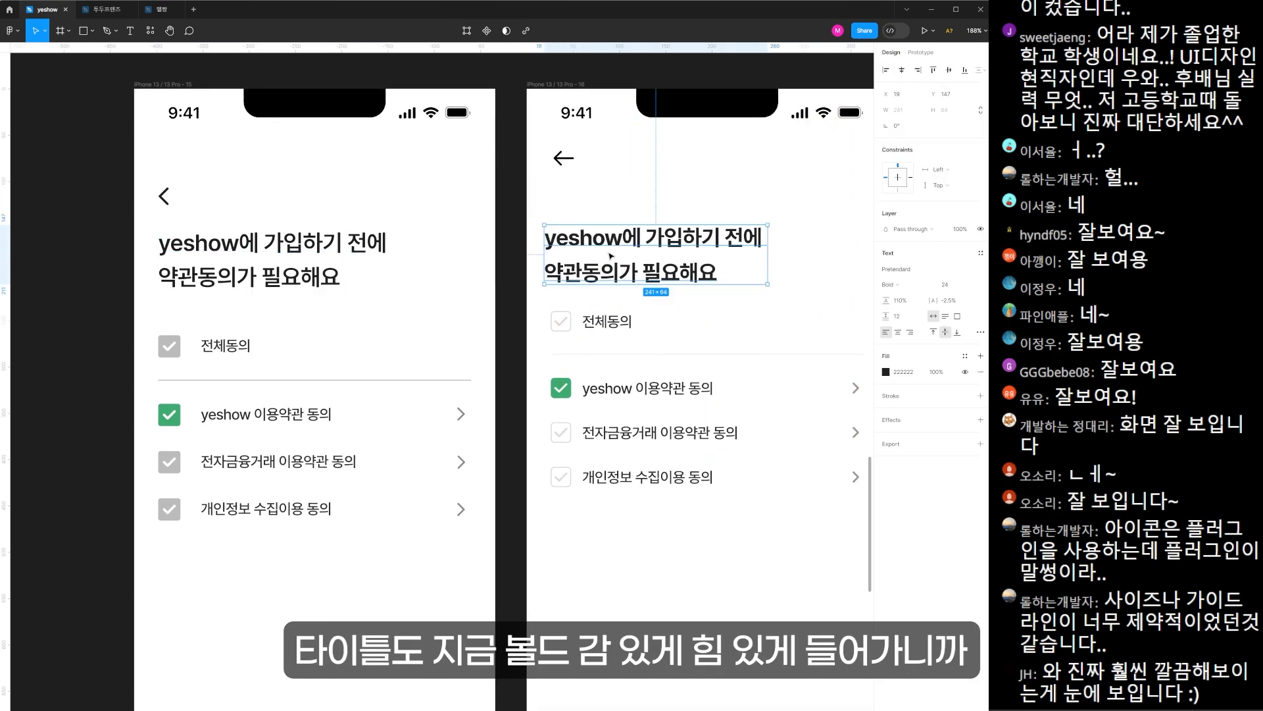
pyautogui.click(503, 278)
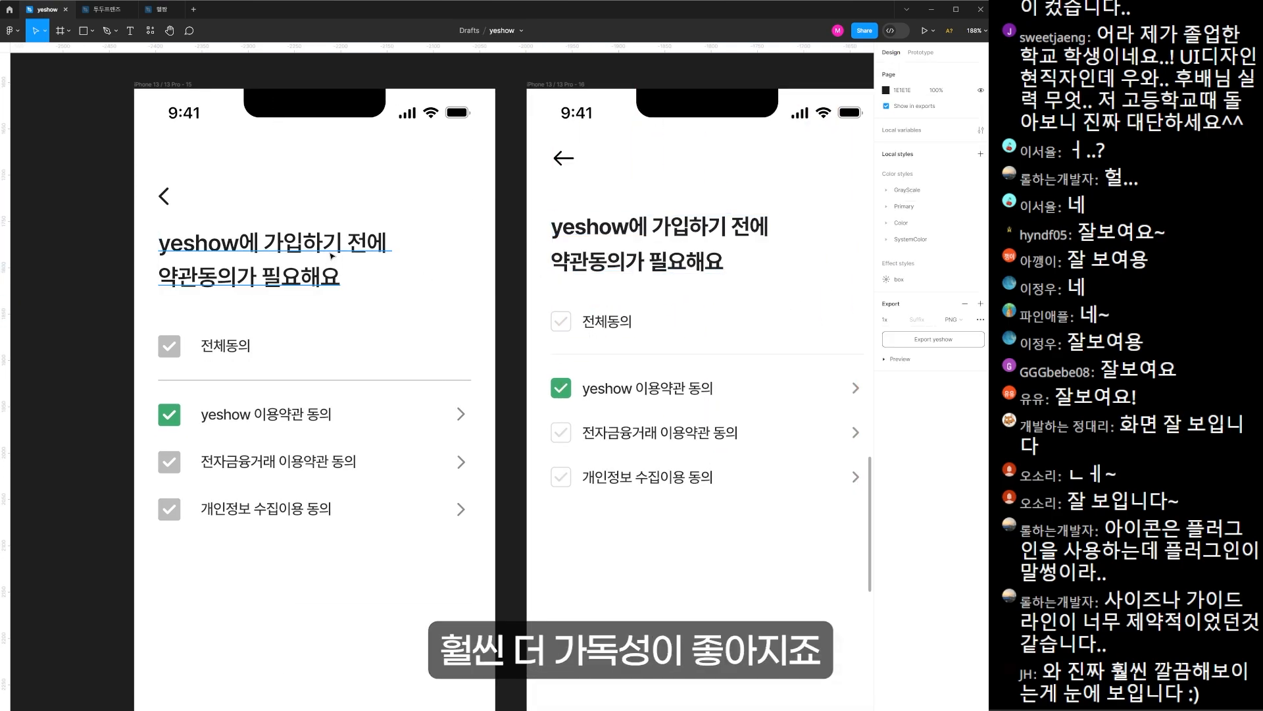
# - Examine the back arrow position, heading and placeholder text on the original ID input screens
pyautogui.moveTo(30, 155); pyautogui.dragTo(781, 618)
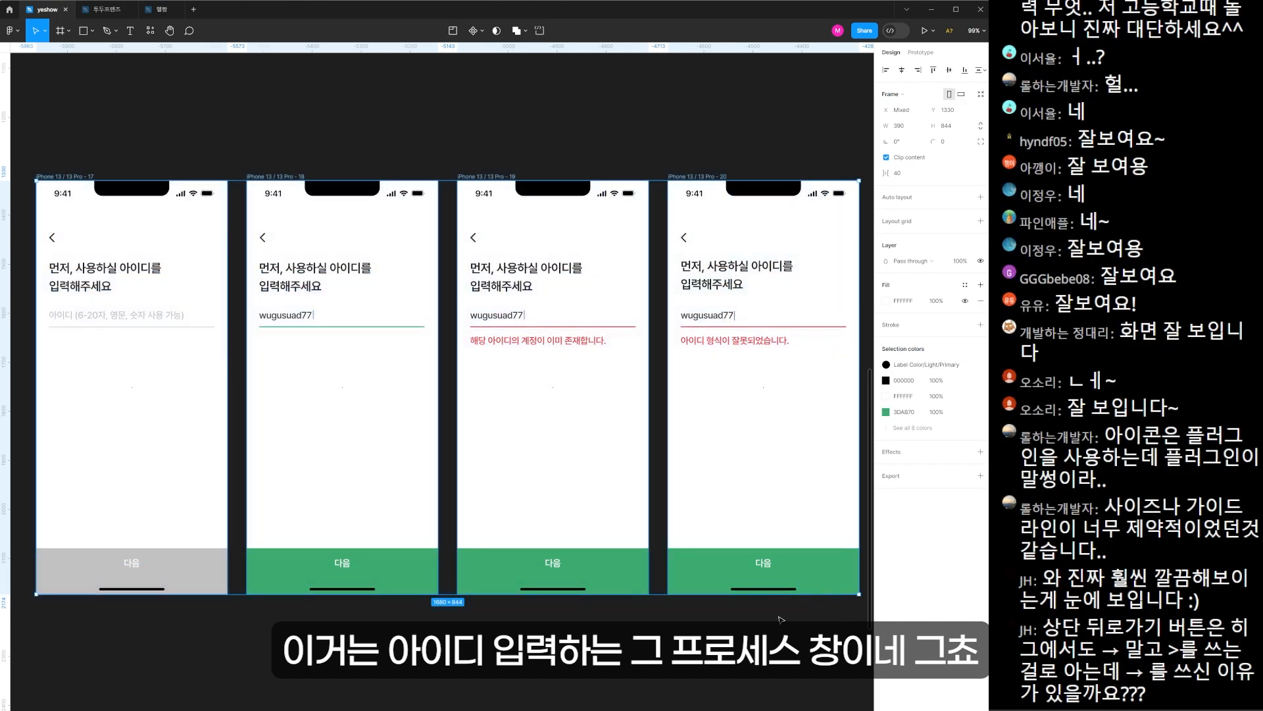
pyautogui.click(688, 609)
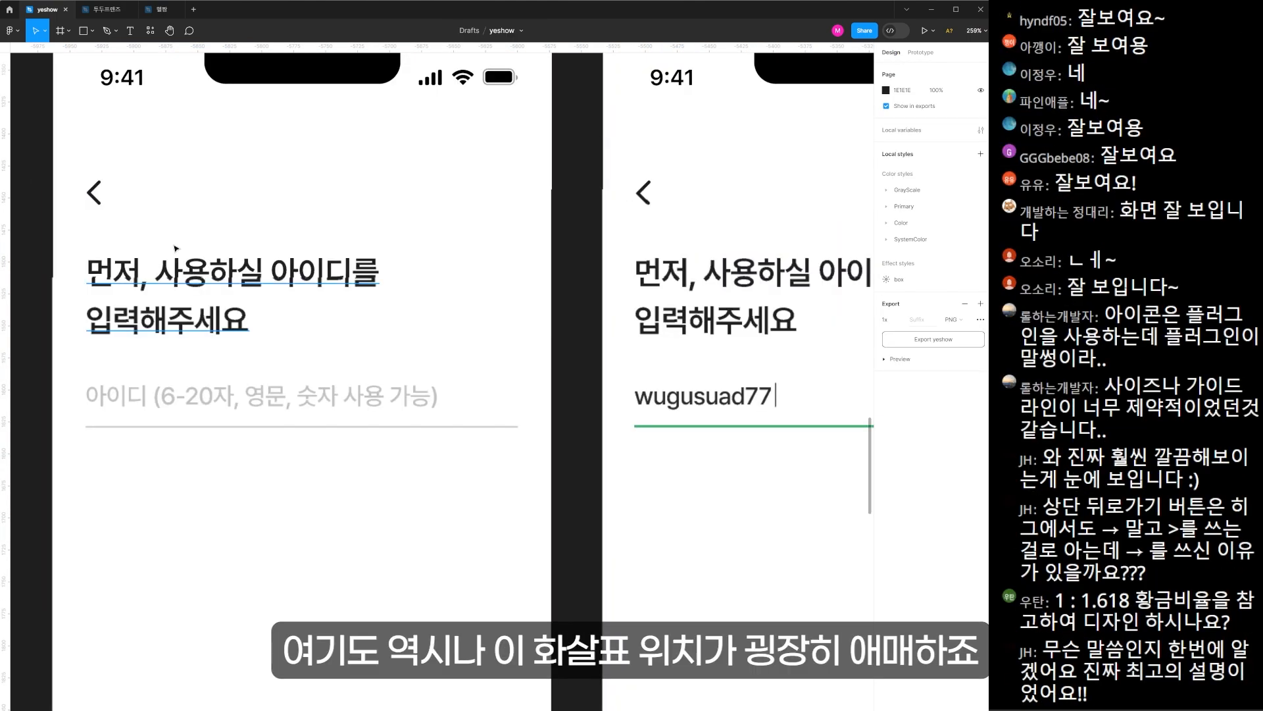
pyautogui.moveTo(101, 197); pyautogui.dragTo(231, 236)
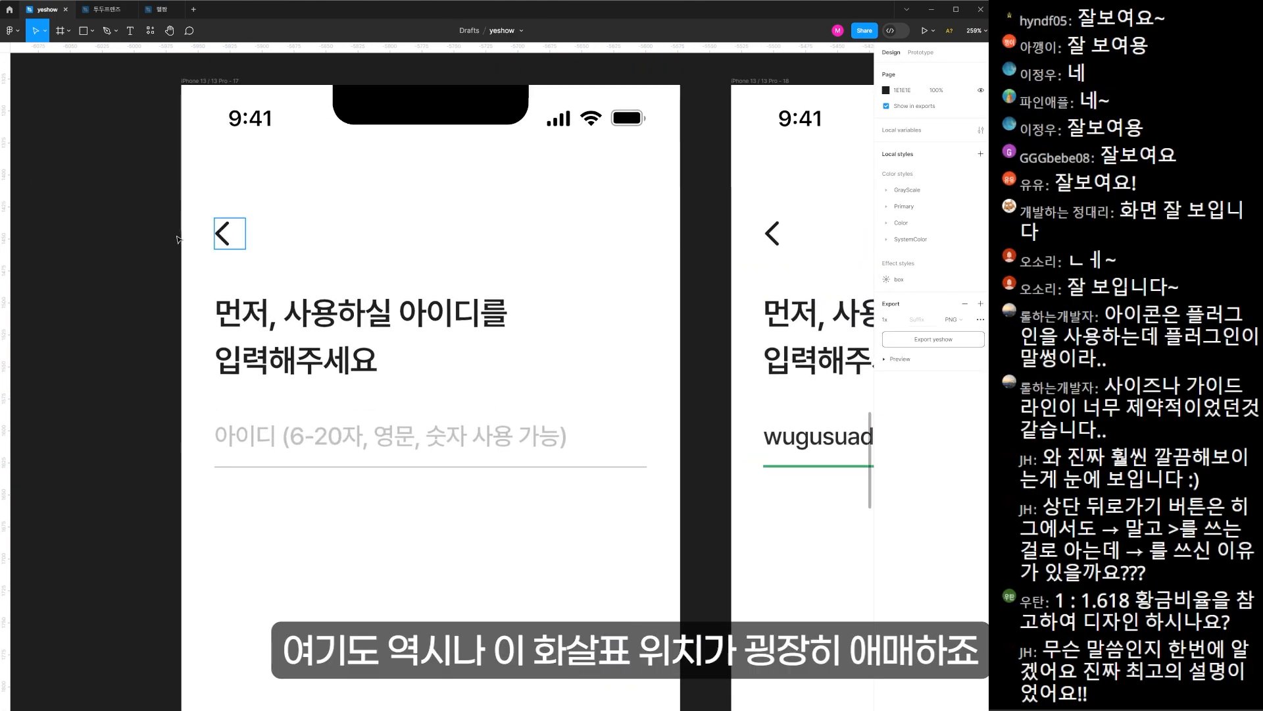
pyautogui.click(230, 235)
pyautogui.moveTo(152, 171); pyautogui.dragTo(347, 336)
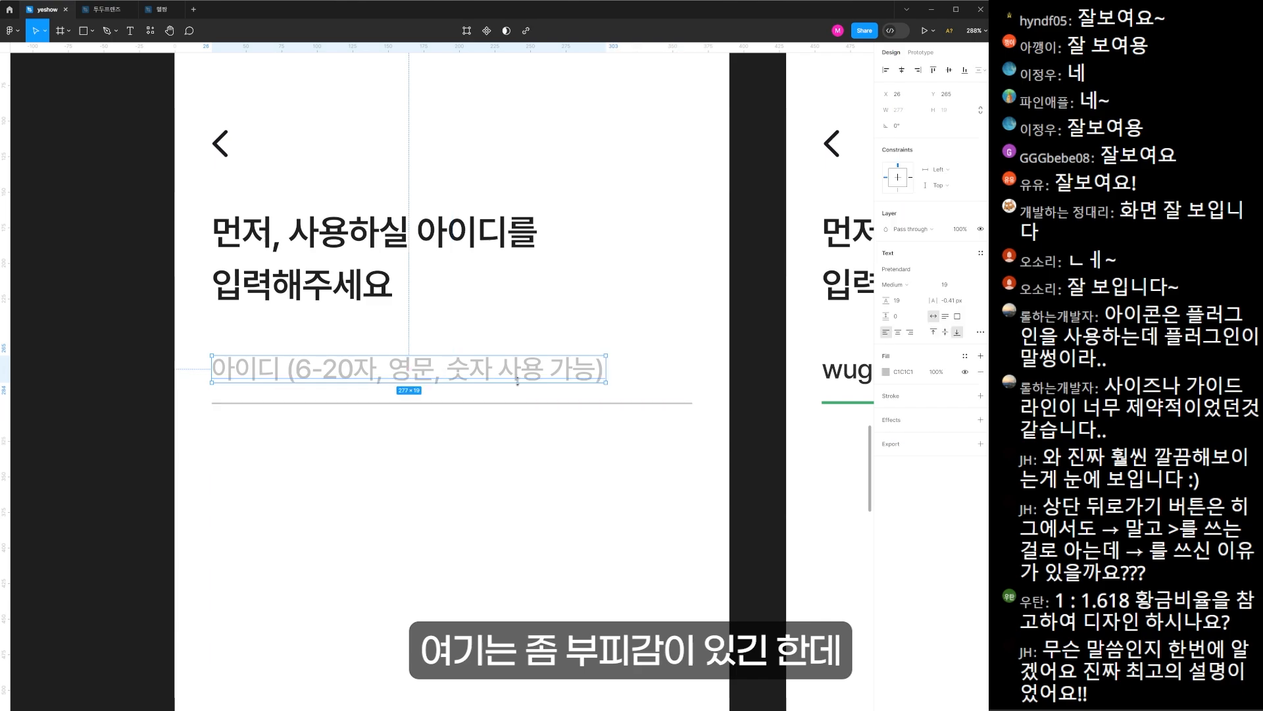
pyautogui.click(505, 422)
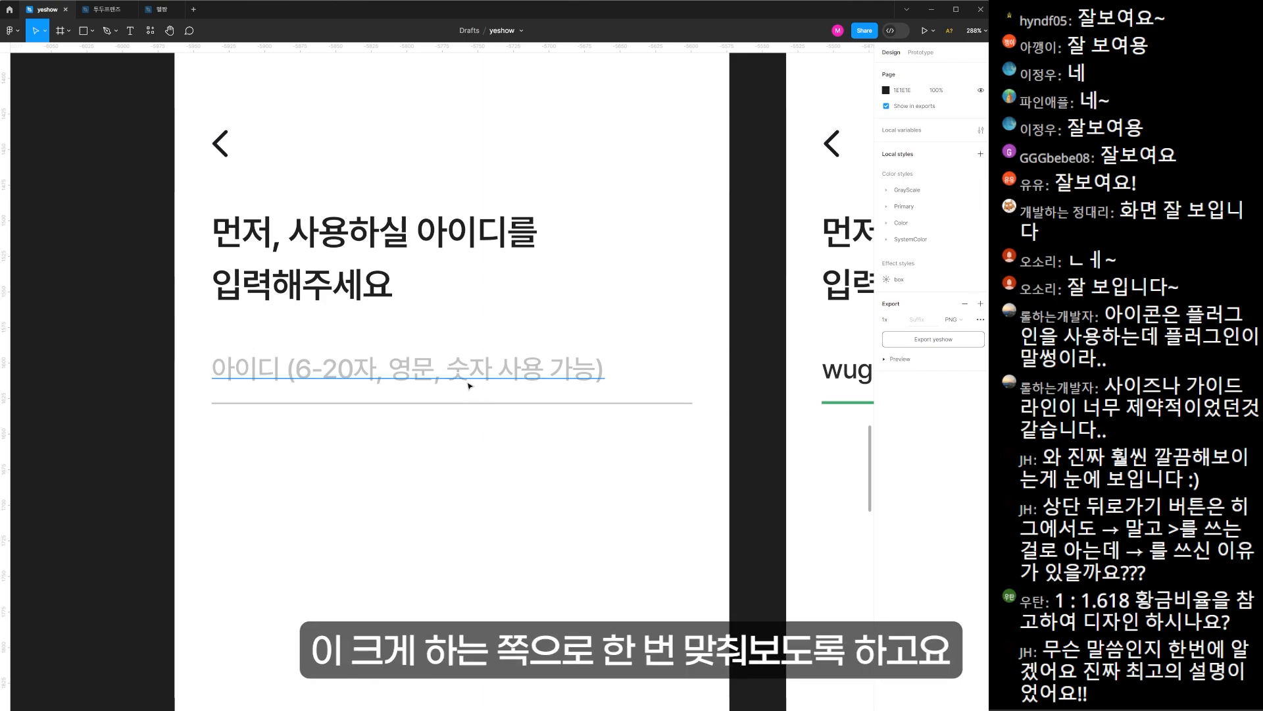
pyautogui.scroll(4, 481, 374)
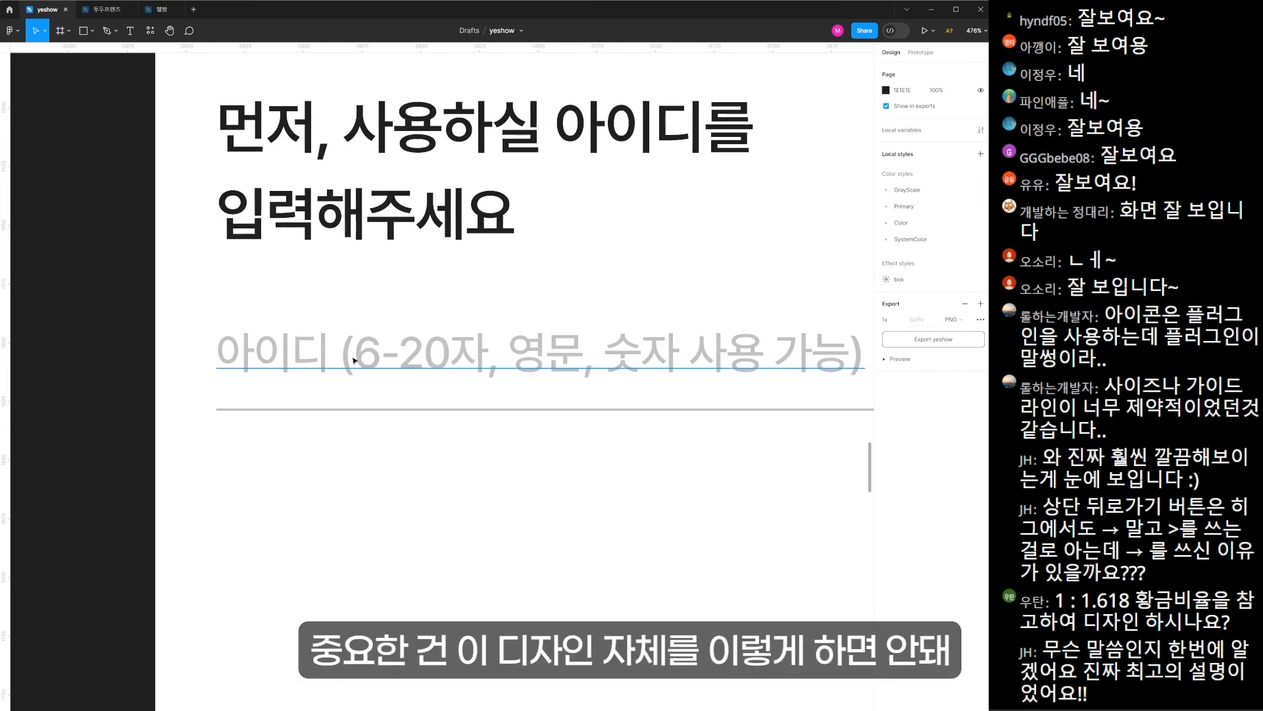
pyautogui.click(357, 358)
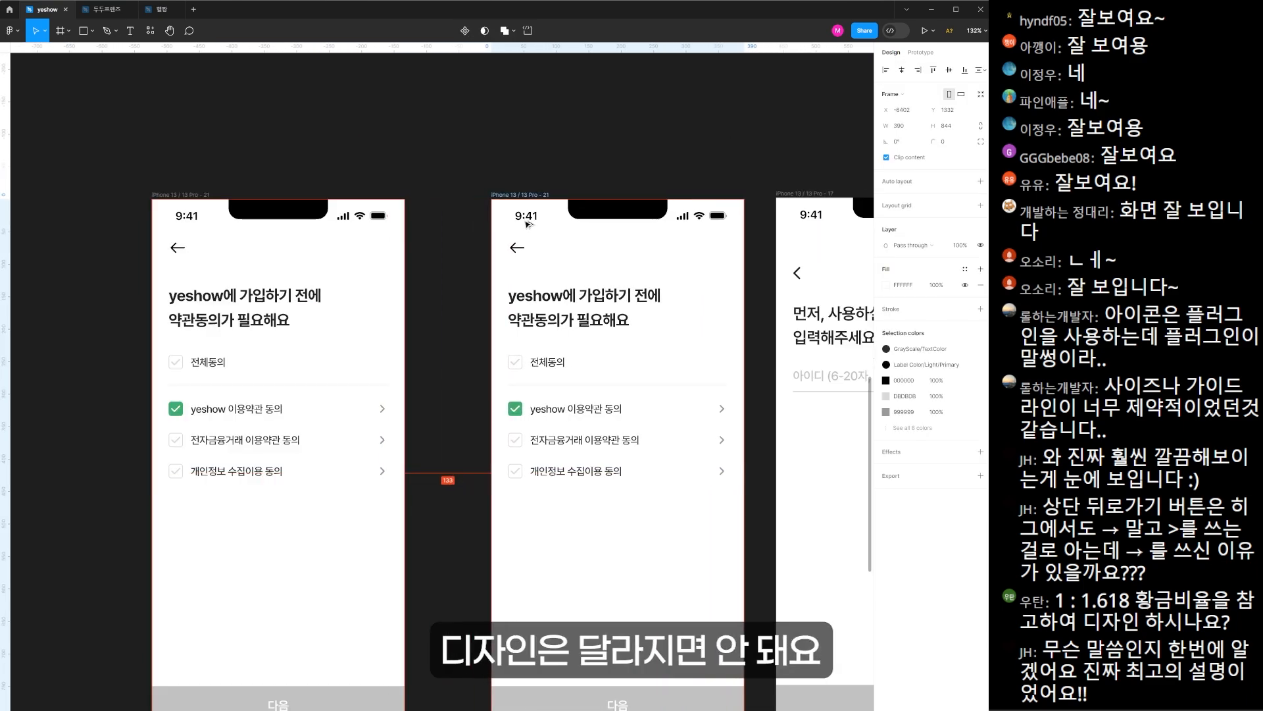
# - Change the heading on the duplicated revised terms screen to "먼저, 사용하실 아이디를 입력해 주세요"
pyautogui.scroll(4, 660, 295)
pyautogui.click(678, 266)
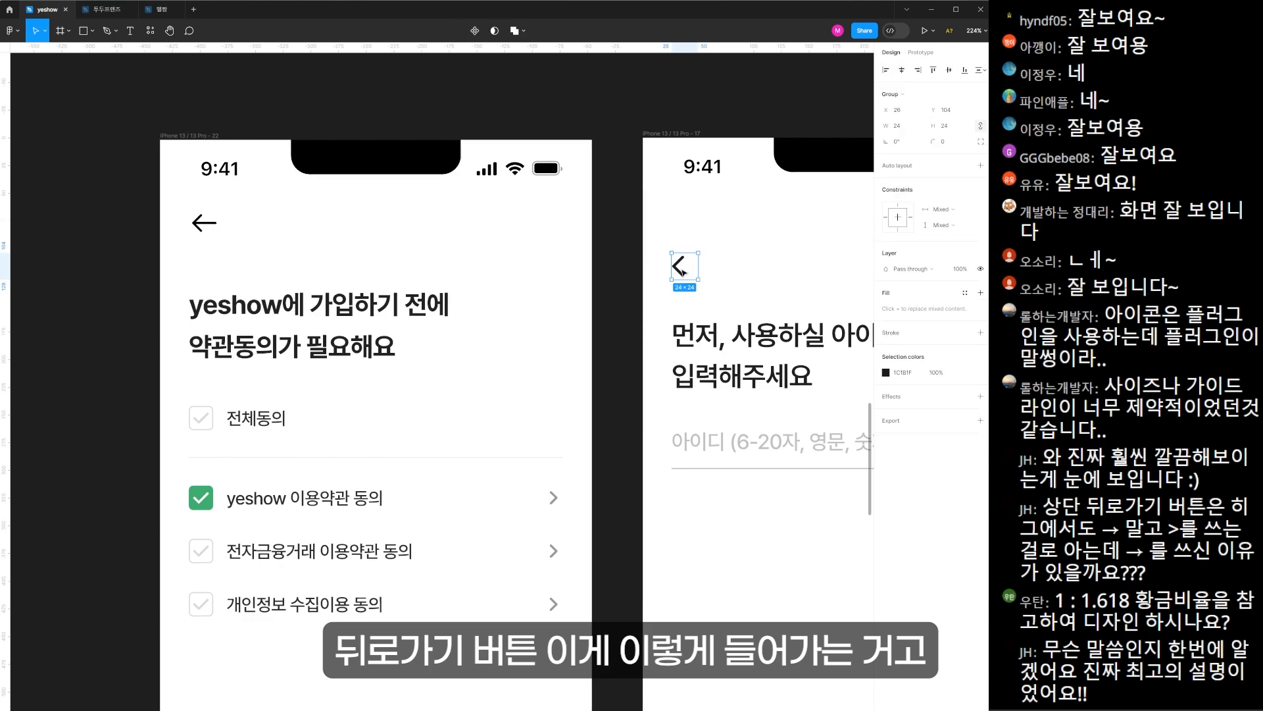
pyautogui.click(204, 223)
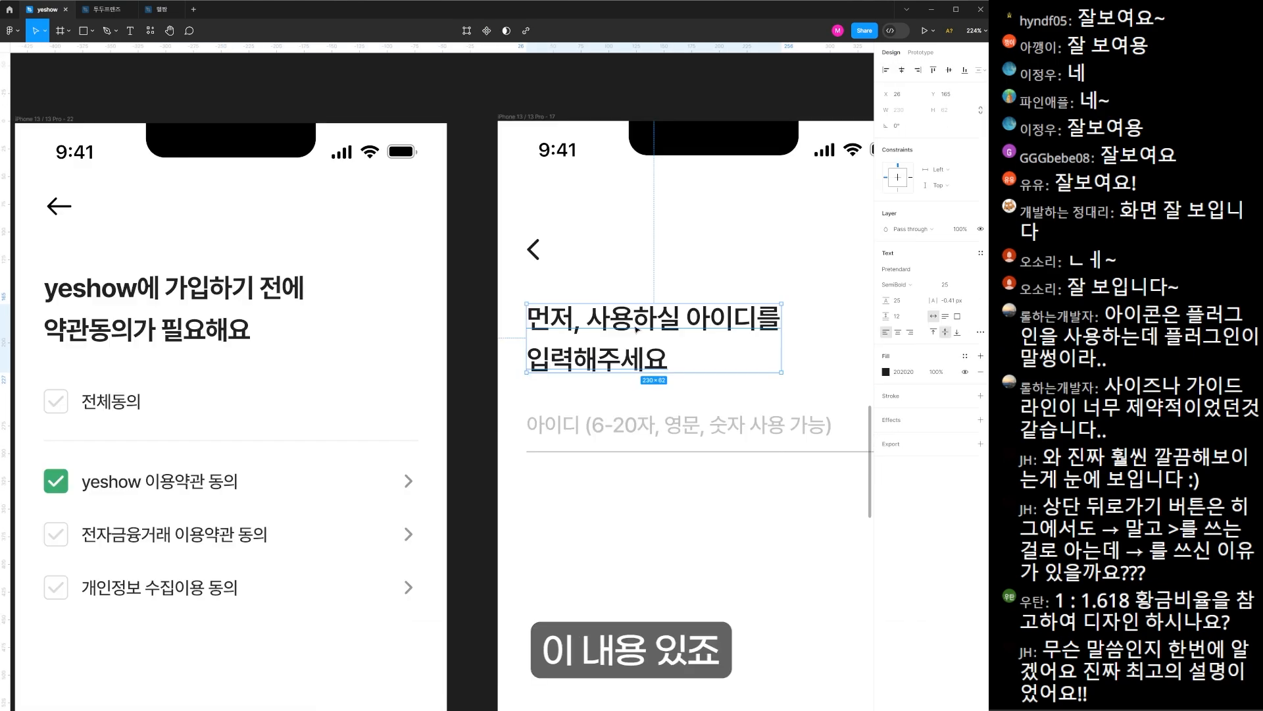
pyautogui.doubleClick(259, 297)
pyautogui.write('A')
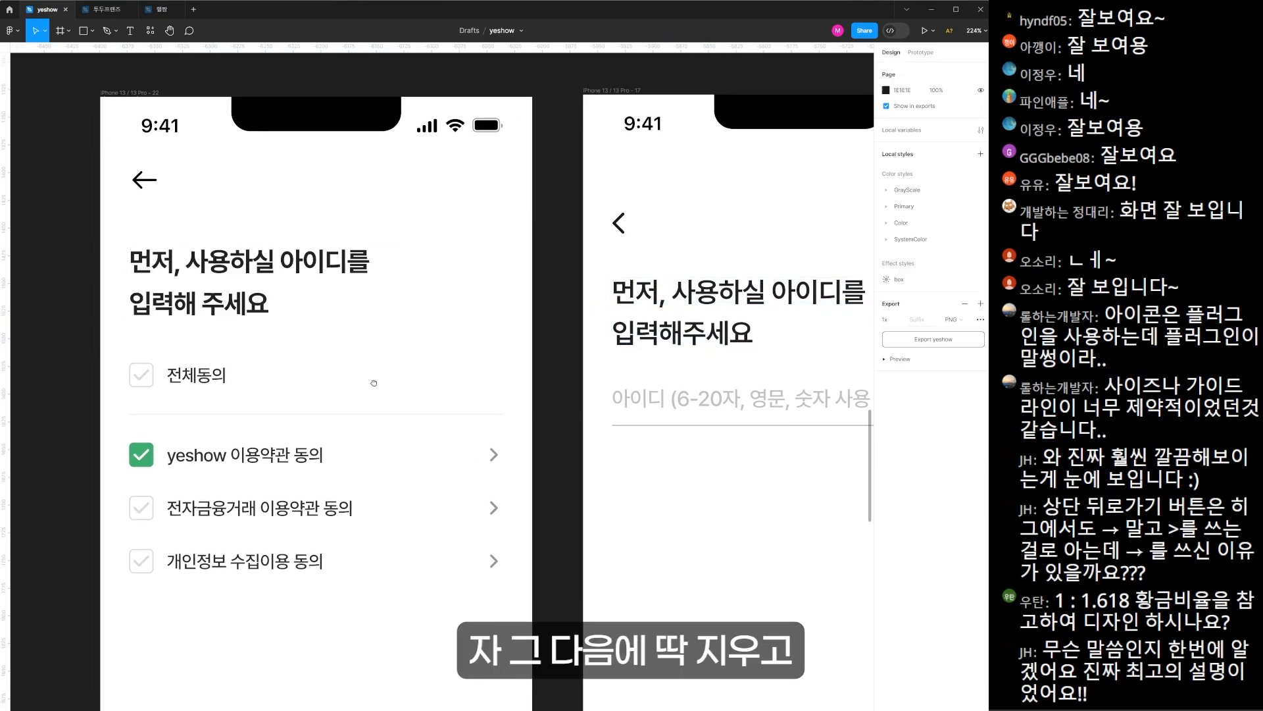
# - Clear the agreement list from the duplicated screen and paste the original ID placeholder text with its underline below the heading
pyautogui.scroll(-2, 438, 375)
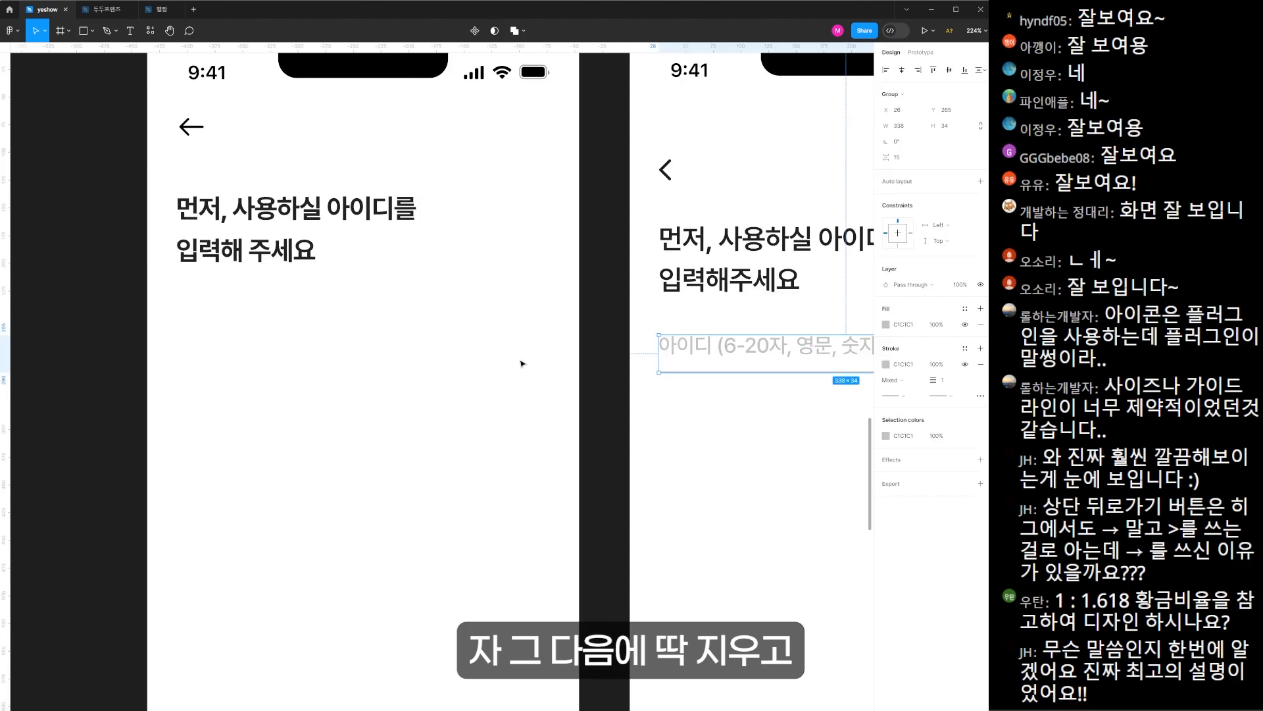
pyautogui.hotkey('ctrl', 'c')
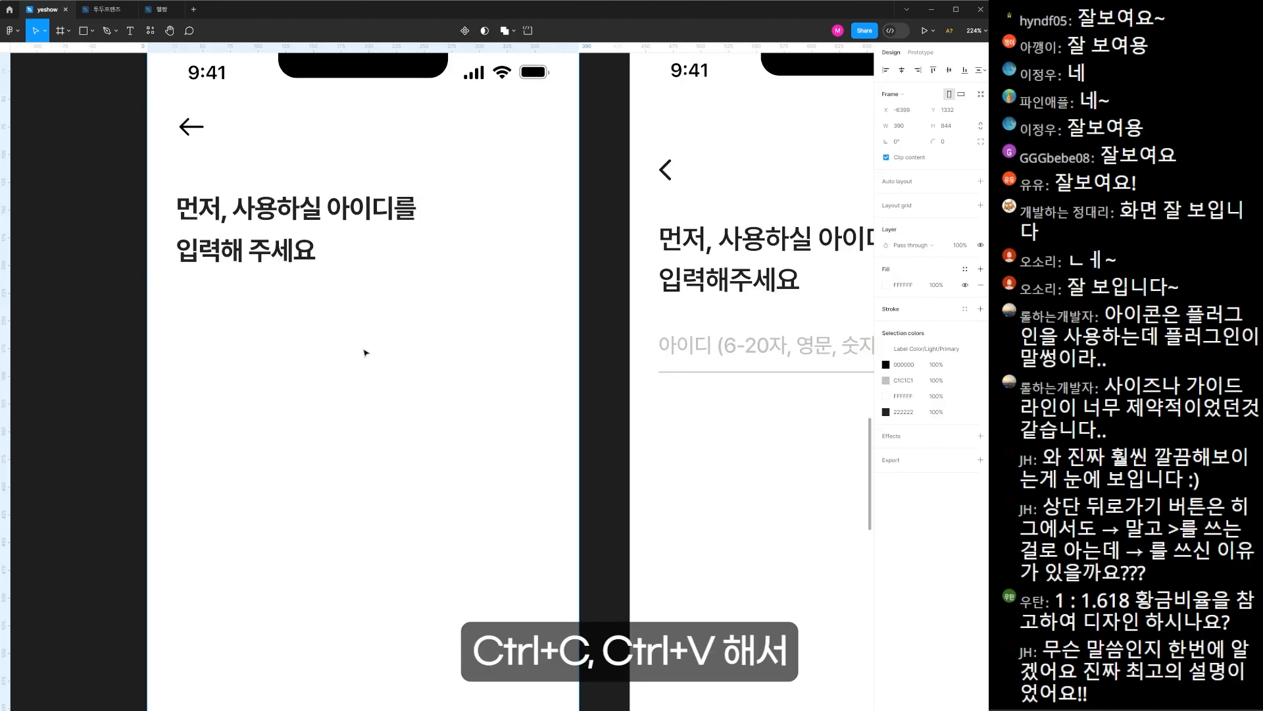
pyautogui.hscroll(-3, 367, 352)
pyautogui.hotkey('ctrl', 'v')
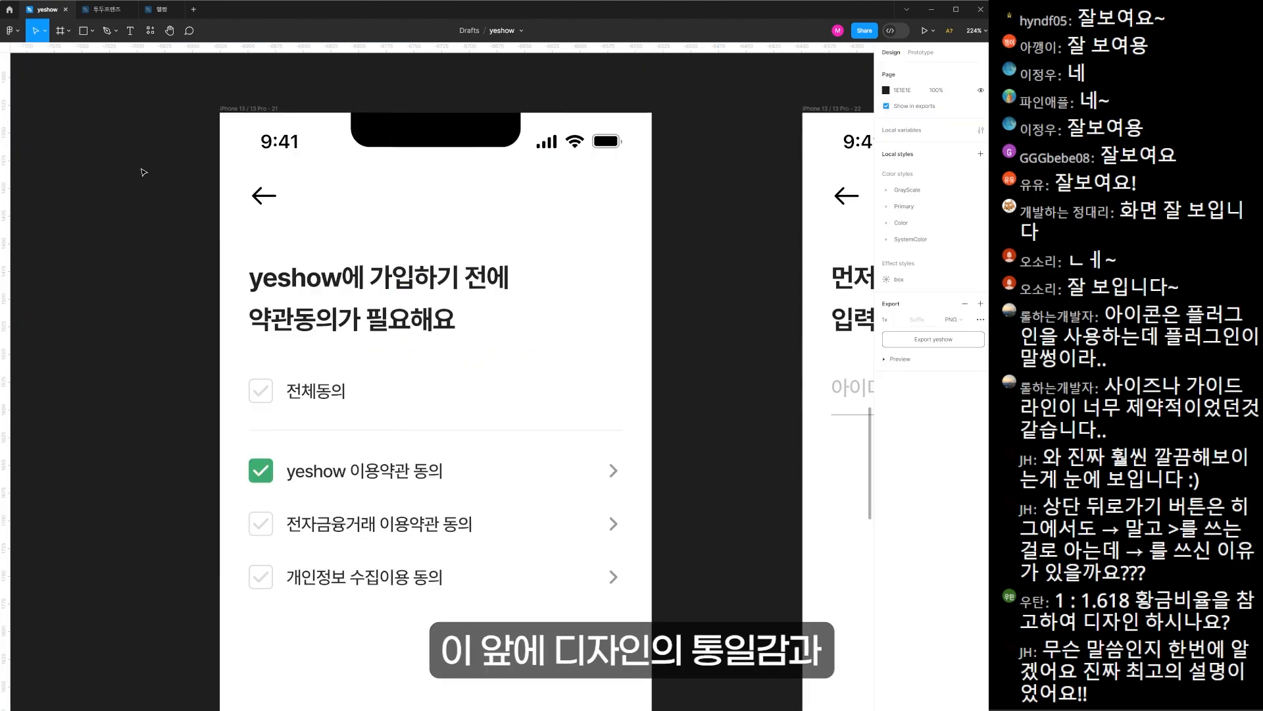
# - Compare the revised terms screen with the rebuilt ID input screen for a consistent header and heading layout
pyautogui.moveTo(141, 165); pyautogui.dragTo(734, 688)
pyautogui.click(725, 454)
pyautogui.moveTo(725, 420); pyautogui.dragTo(276, 418)
# - Set the ID placeholder's font size to 18, line height to 24 and letter spacing to -2.5% on the rebuilt ID screen
pyautogui.moveTo(297, 143); pyautogui.dragTo(765, 475)
pyautogui.click(793, 338)
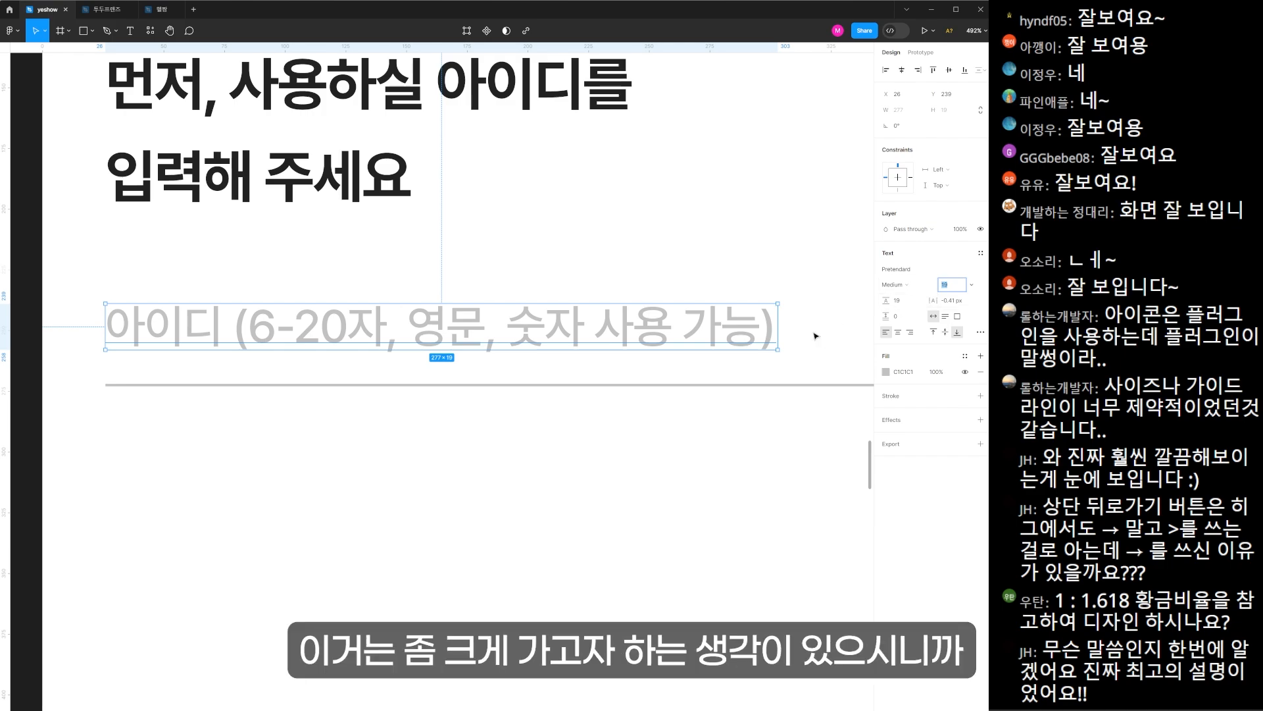
pyautogui.write('18')
pyautogui.press('Return')
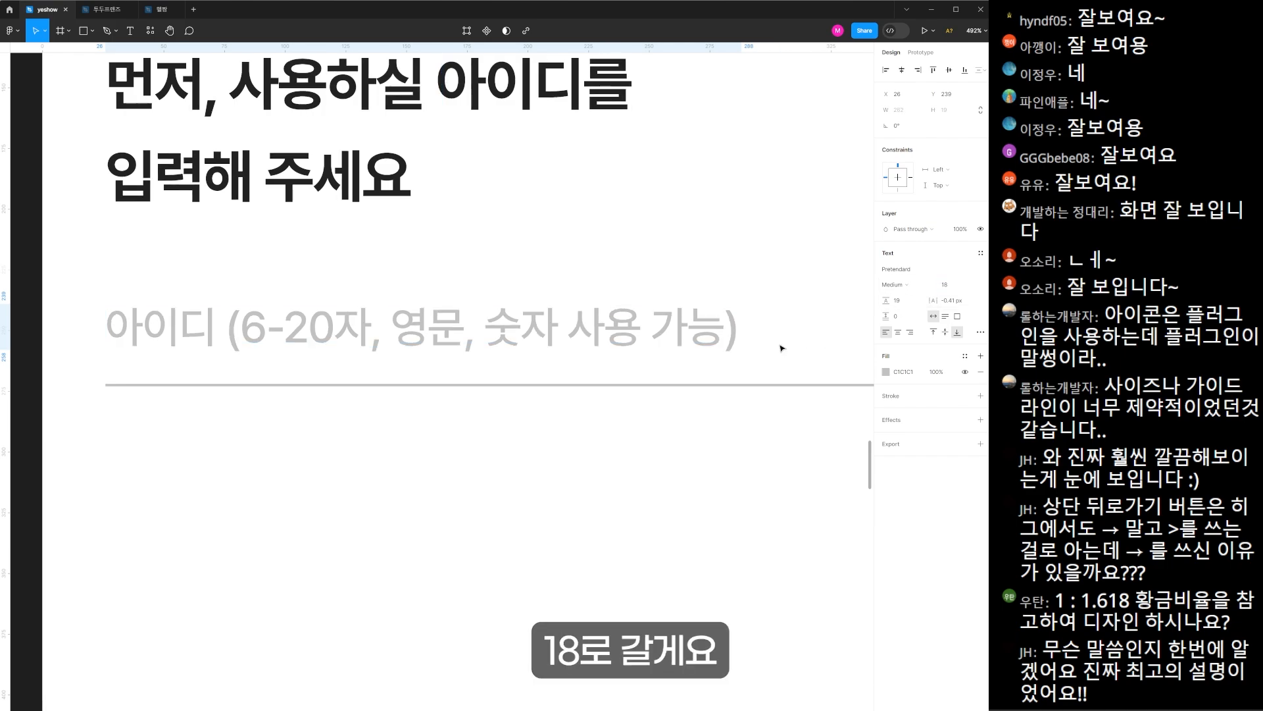
pyautogui.click(958, 303)
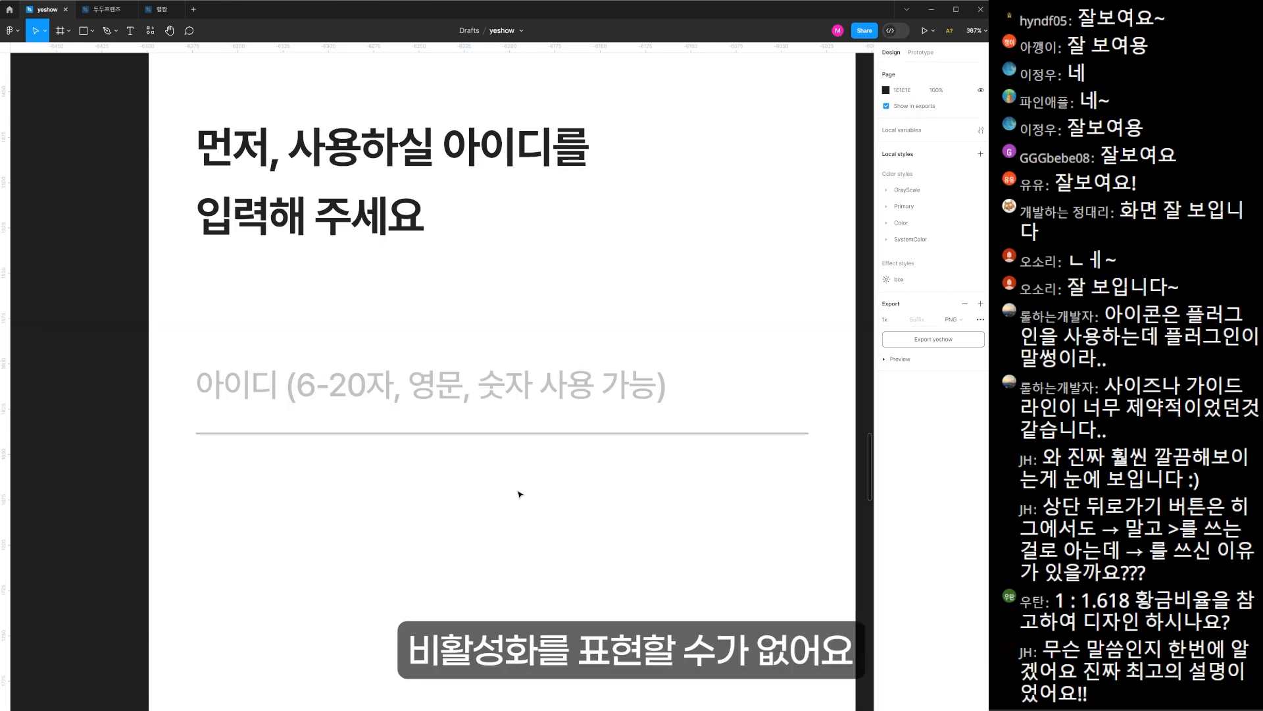
# - Copy the ID input field from the login screen and paste it below the ID placeholder, aligned to the same left margin
pyautogui.click(542, 397)
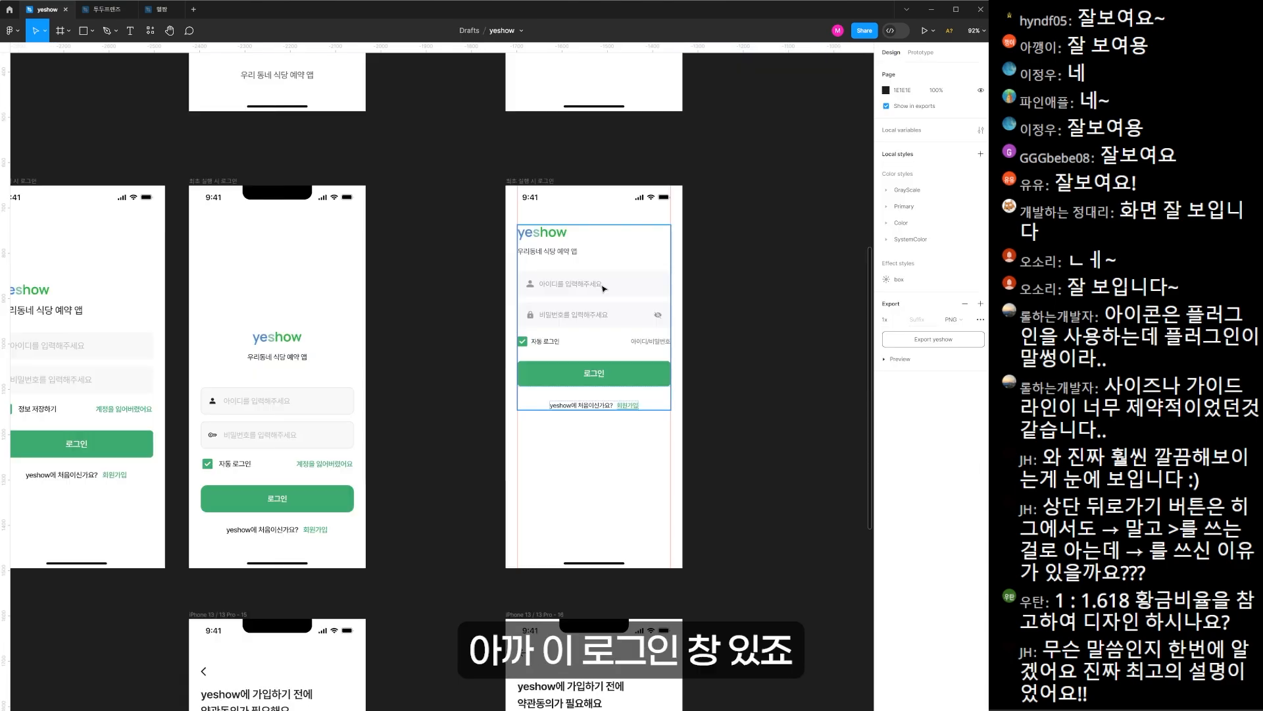
pyautogui.doubleClick(603, 288)
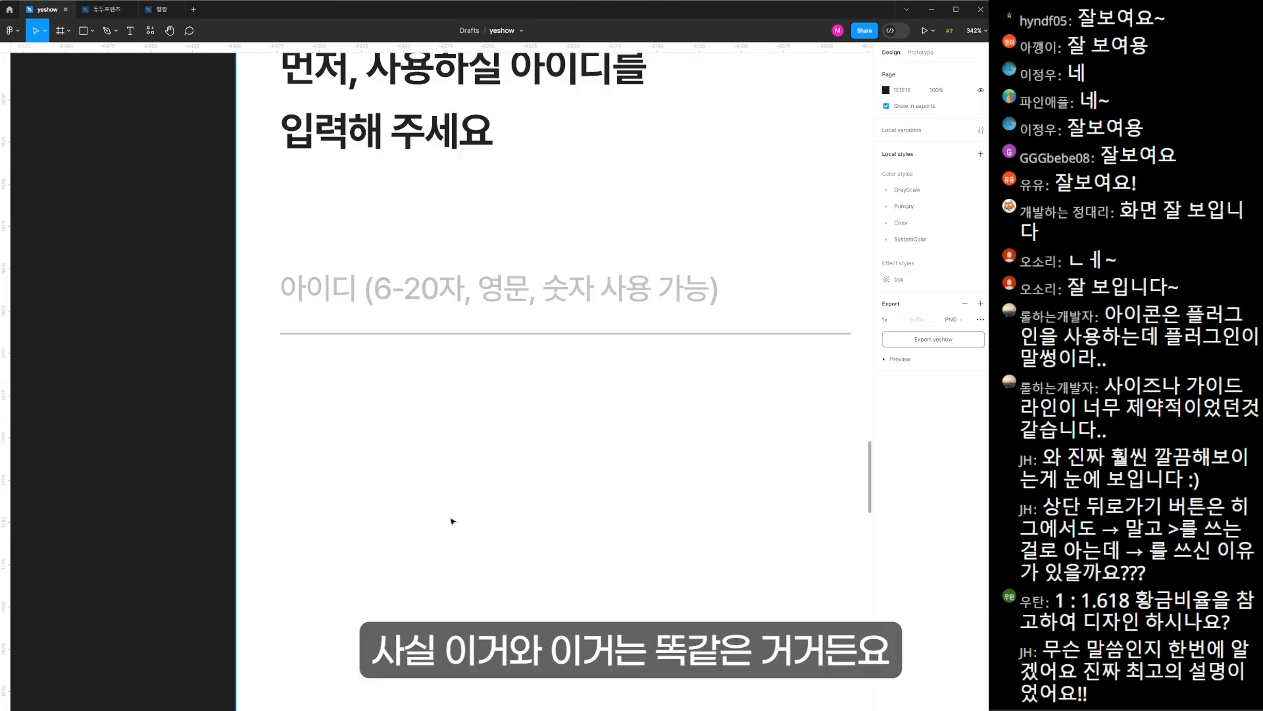
pyautogui.hotkey('ctrl', 'v')
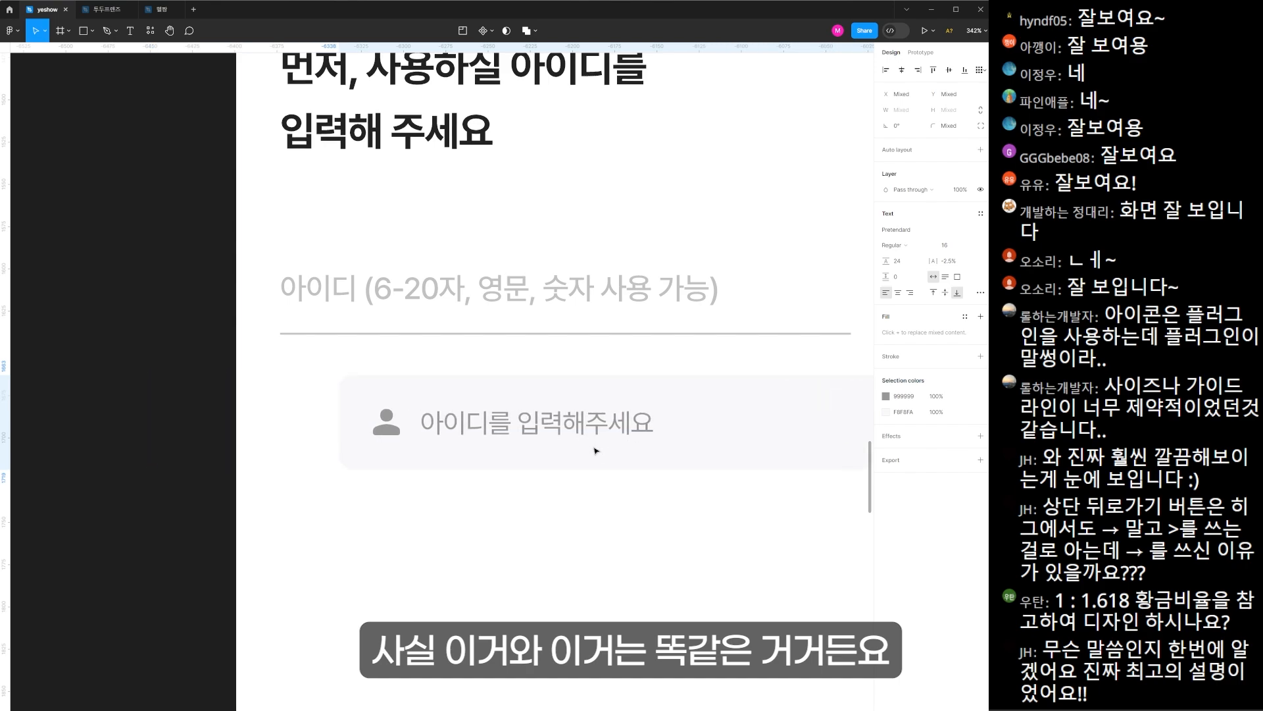
pyautogui.click(388, 290)
pyautogui.click(393, 524)
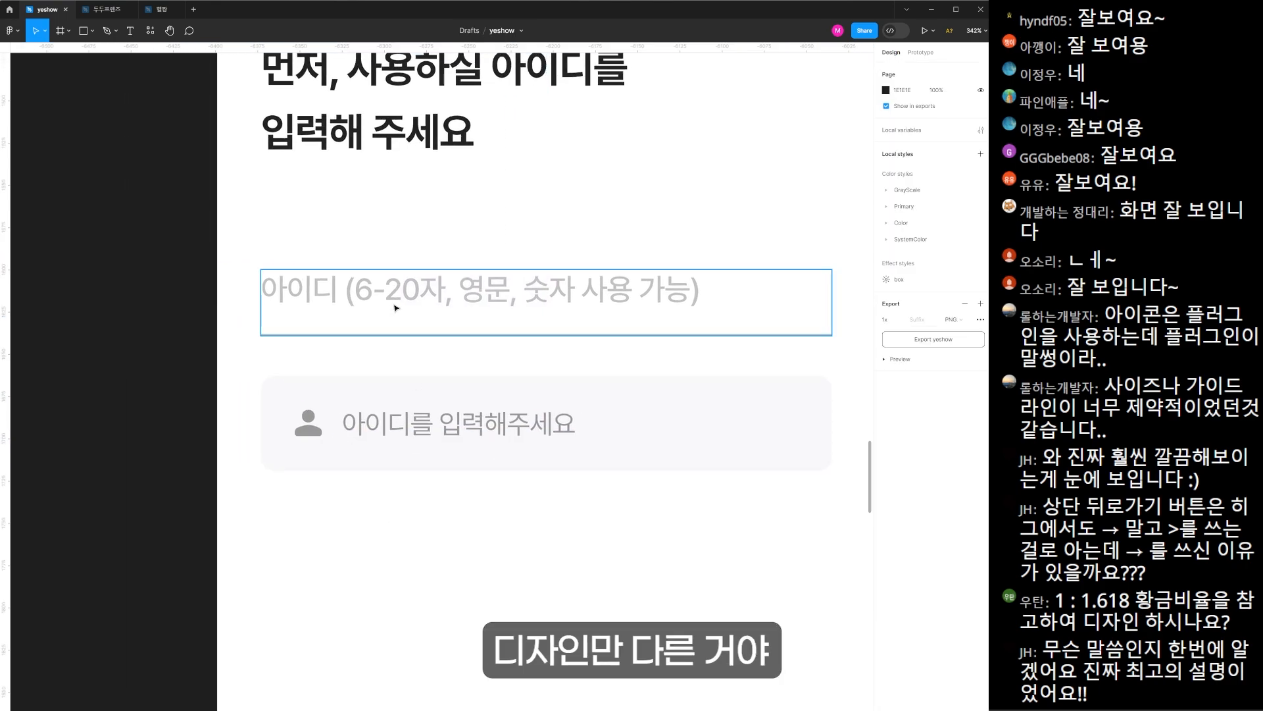
# - Place a copy of the ID placeholder text inside a duplicate of the filled input box, flush with the box's left edge
pyautogui.click(396, 302)
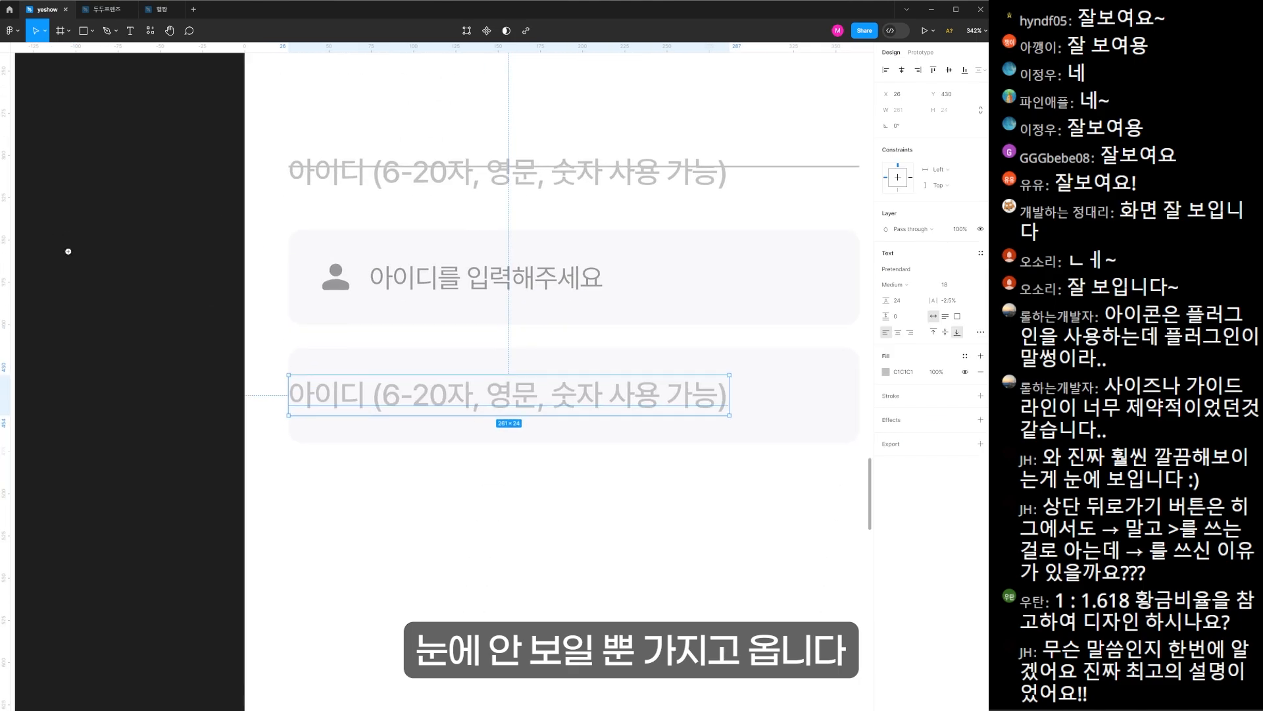
pyautogui.scroll(2, 304, 397)
pyautogui.moveTo(303, 396); pyautogui.dragTo(274, 381)
pyautogui.moveTo(354, 467); pyautogui.dragTo(282, 431)
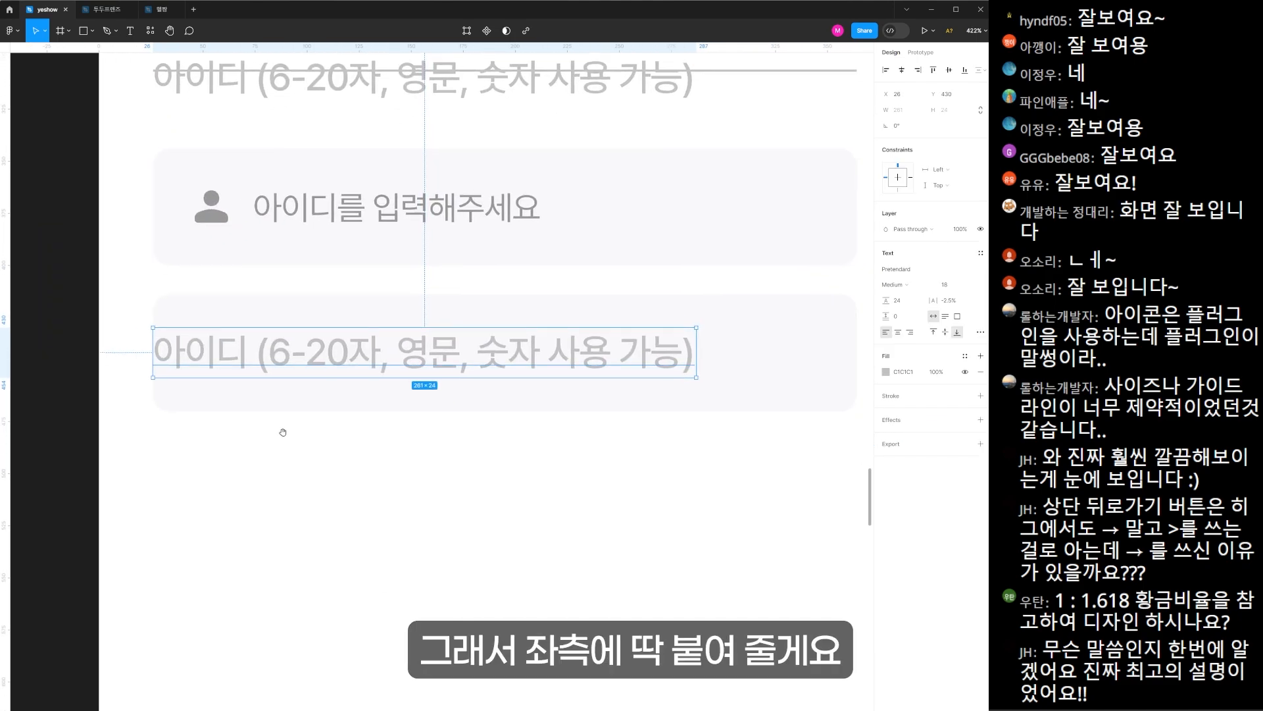
# - Give the lower input box square corners and a 1 px DBDBDB inside stroke as its underline, and hide the box's fill
pyautogui.click(902, 298)
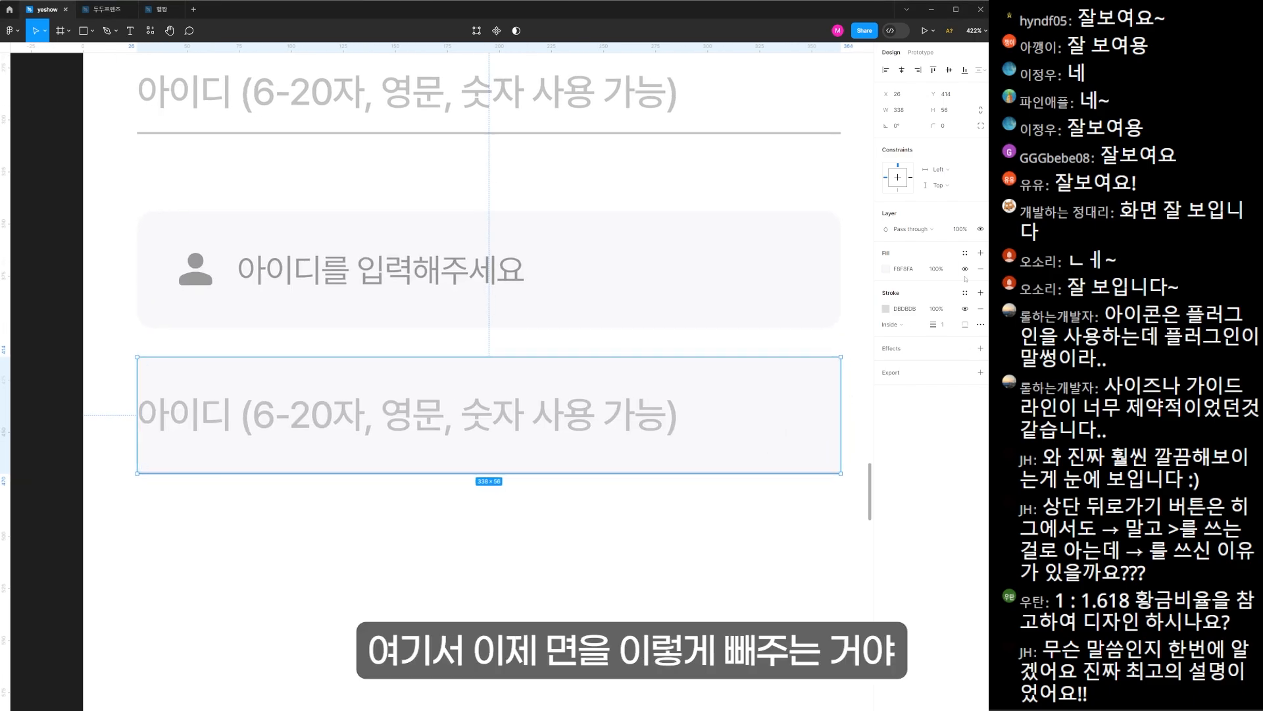
pyautogui.click(966, 268)
pyautogui.press('Escape')
pyautogui.scroll(-3, 507, 450)
# - Compare the underlined input with a duplicate that shows the light fill, and delete that duplicate
pyautogui.moveTo(515, 424); pyautogui.dragTo(514, 452)
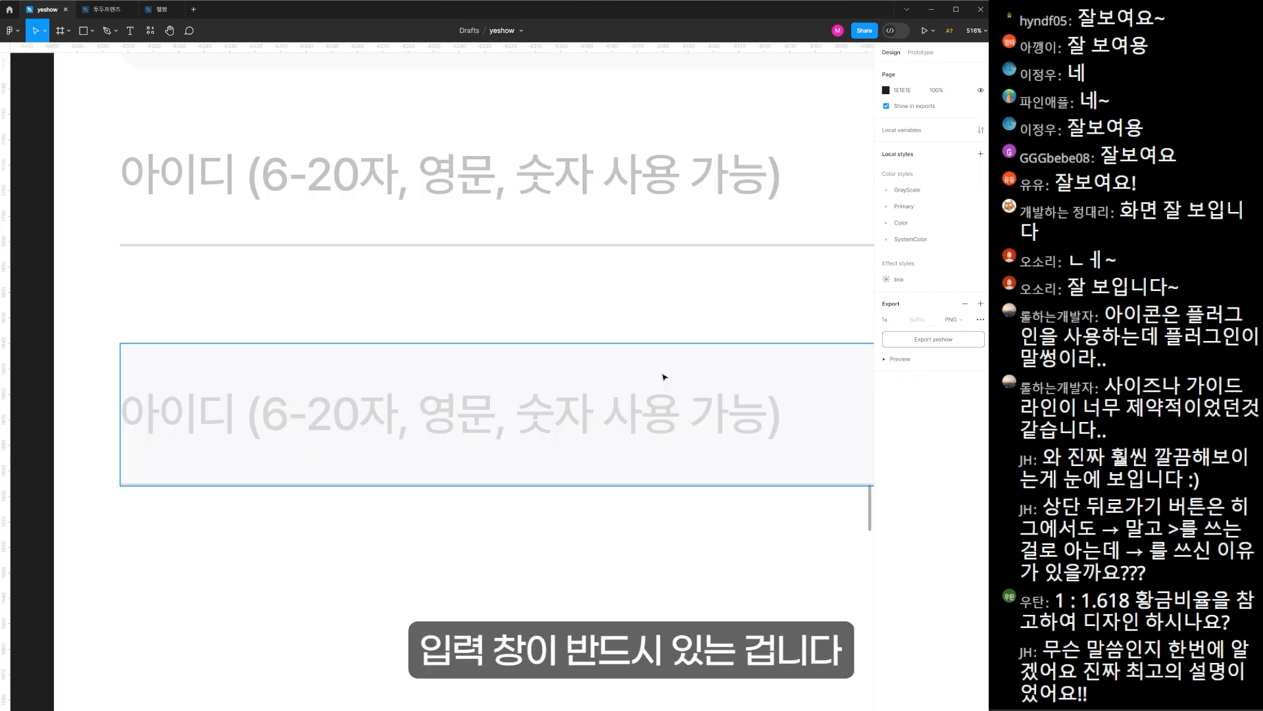
pyautogui.moveTo(299, 303); pyautogui.dragTo(534, 511)
pyautogui.press('Delete')
pyautogui.moveTo(412, 327); pyautogui.dragTo(424, 424)
# - Change the placeholder text in the new underlined ID input to a darker grey
pyautogui.click(429, 285)
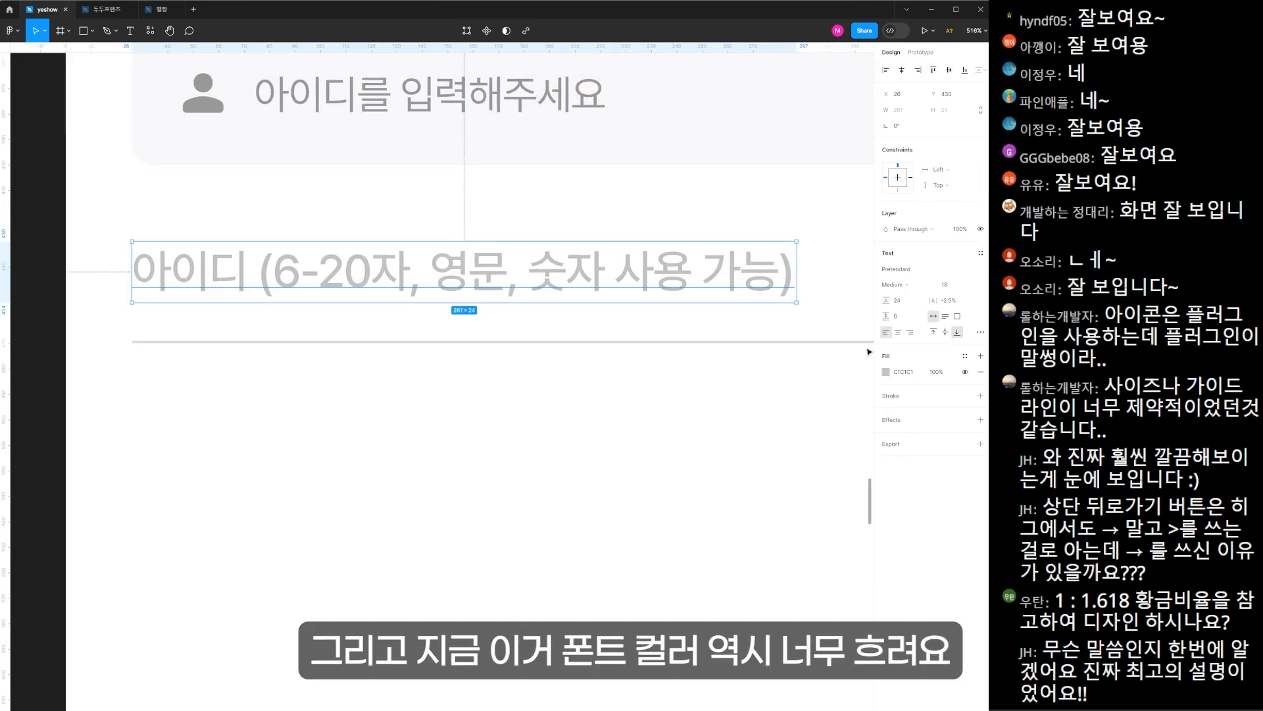
pyautogui.click(903, 378)
pyautogui.write('767676')
pyautogui.press('Return')
pyautogui.moveTo(637, 350); pyautogui.dragTo(605, 426)
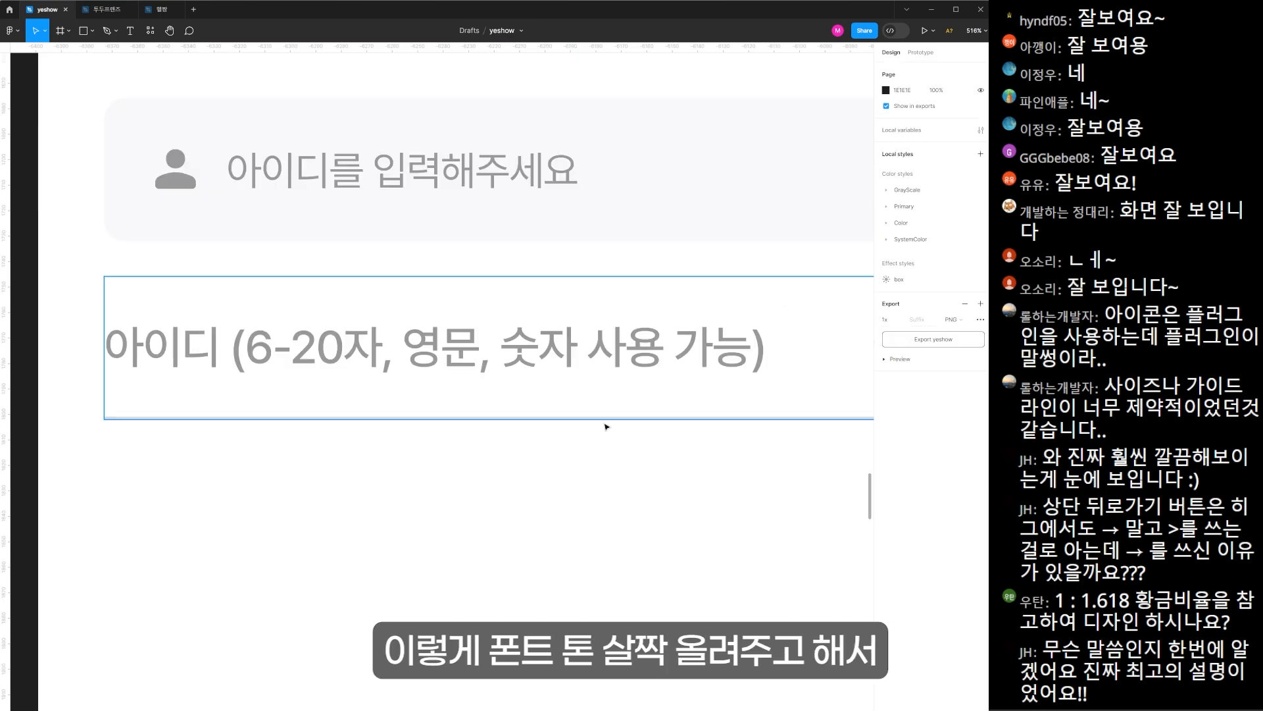
# - Delete the old placeholder with its line and the pasted login field, and move the new underlined input up below the heading
pyautogui.scroll(-3, 509, 321)
pyautogui.moveTo(525, 330); pyautogui.dragTo(517, 397)
pyautogui.moveTo(240, 379); pyautogui.dragTo(541, 476)
pyautogui.moveTo(257, 197); pyautogui.dragTo(660, 346)
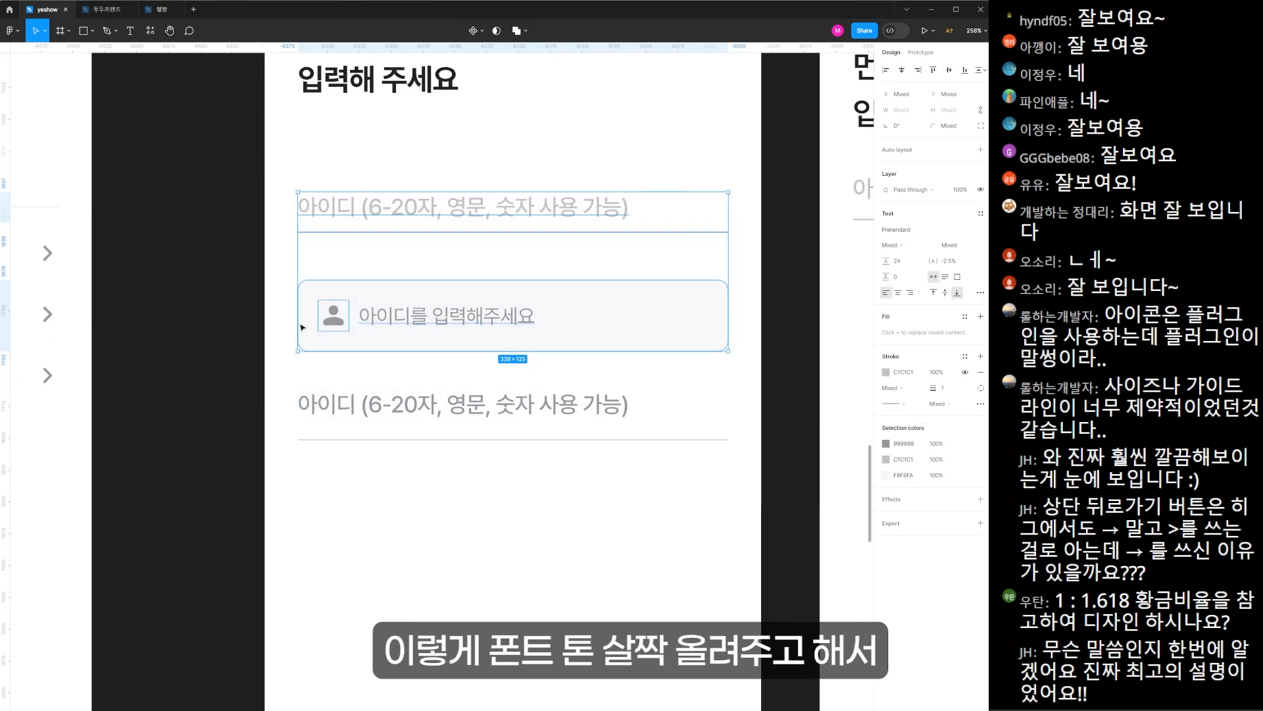
pyautogui.press('Delete')
pyautogui.moveTo(511, 424); pyautogui.dragTo(479, 217)
pyautogui.moveTo(479, 217); pyautogui.dragTo(479, 217)
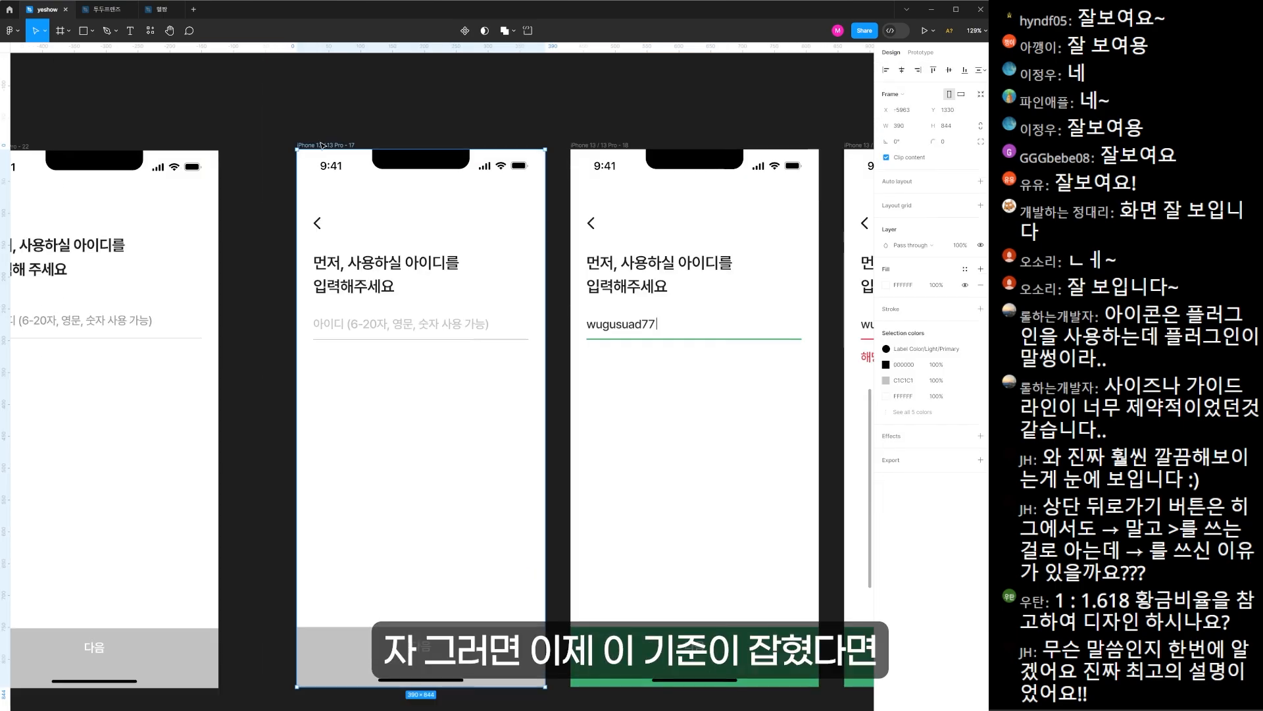
pyautogui.press('Delete')
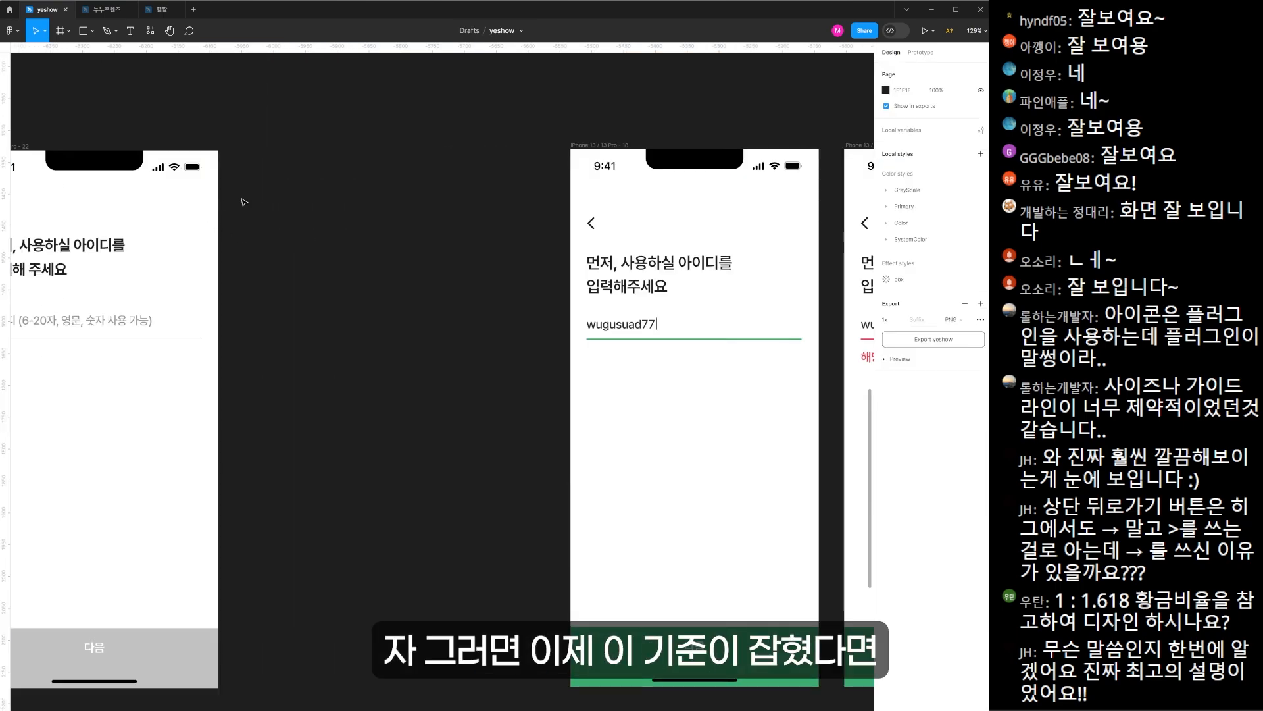
pyautogui.moveTo(242, 203); pyautogui.dragTo(421, 213)
pyautogui.moveTo(179, 155); pyautogui.dragTo(377, 185)
pyautogui.scroll(-3, 606, 231)
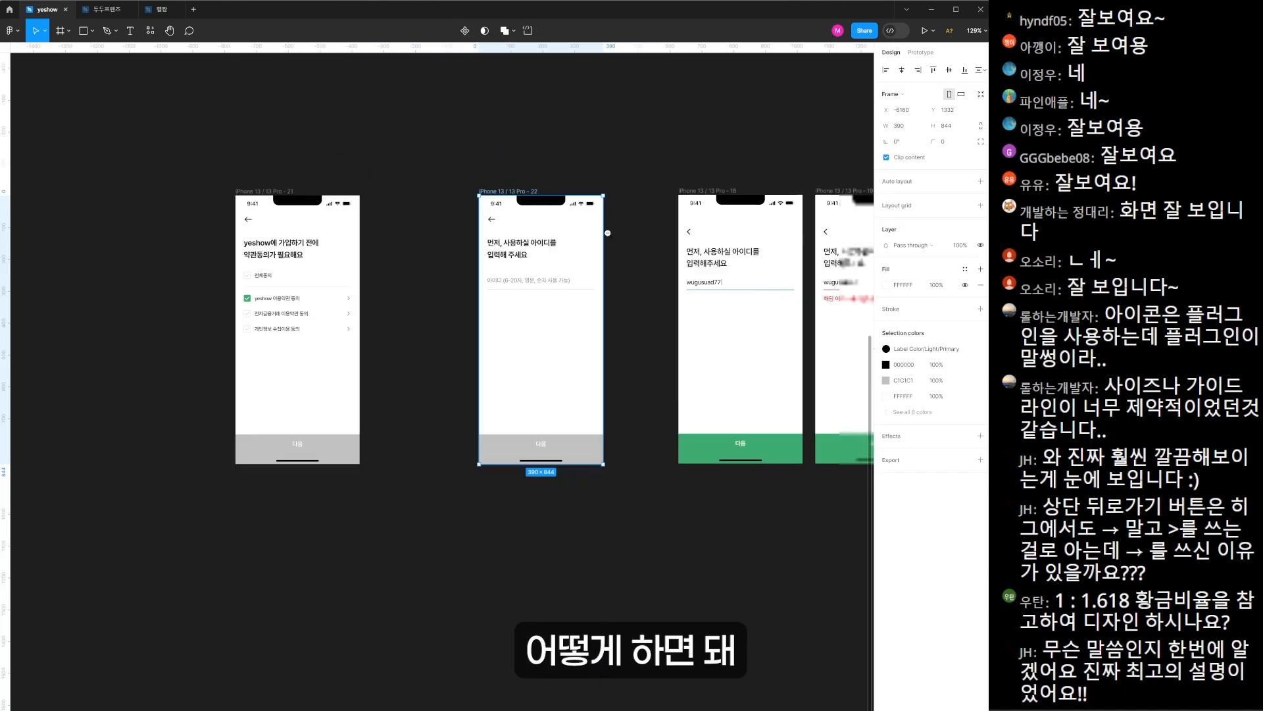
pyautogui.moveTo(606, 231); pyautogui.dragTo(337, 197)
pyautogui.hotkey('ctrl', 'z')
pyautogui.hotkey('ctrl', 'z')
pyautogui.click(206, 152)
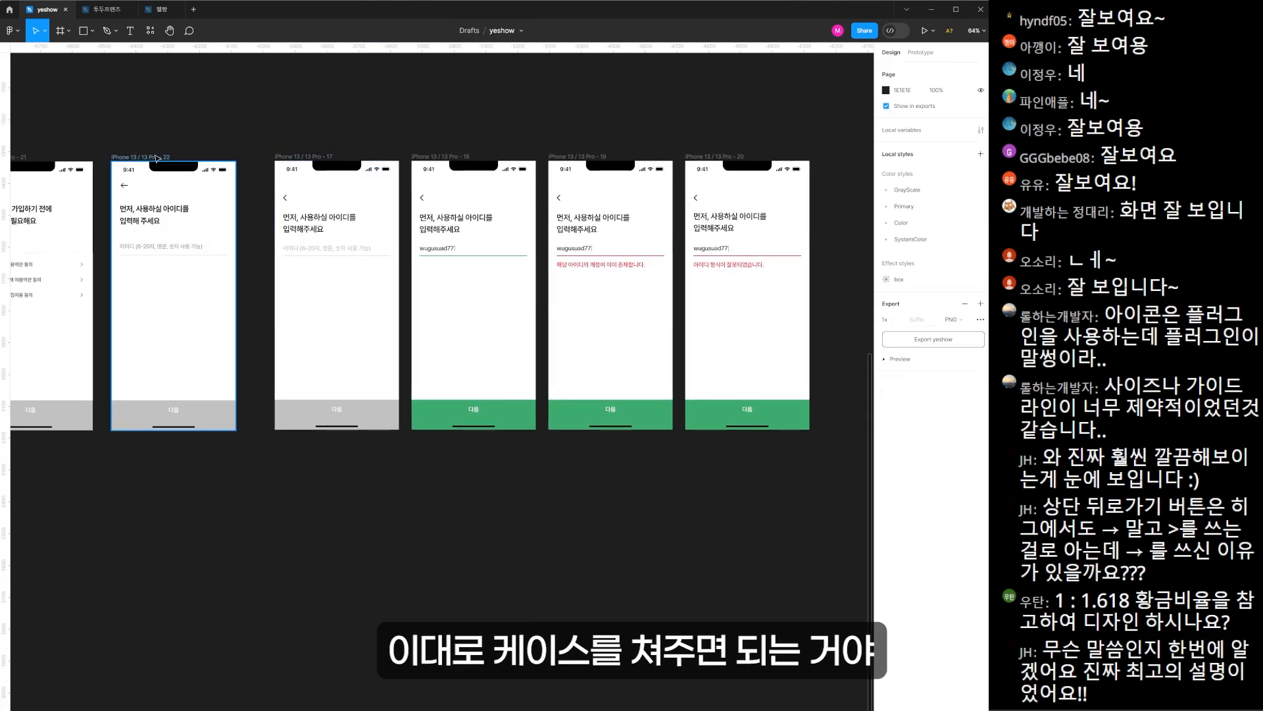
# - Move the rebuilt ID screen below the original empty ID screen and duplicate it under the original filled-in state
pyautogui.moveTo(156, 158); pyautogui.dragTo(316, 447)
pyautogui.scroll(-1, 310, 397)
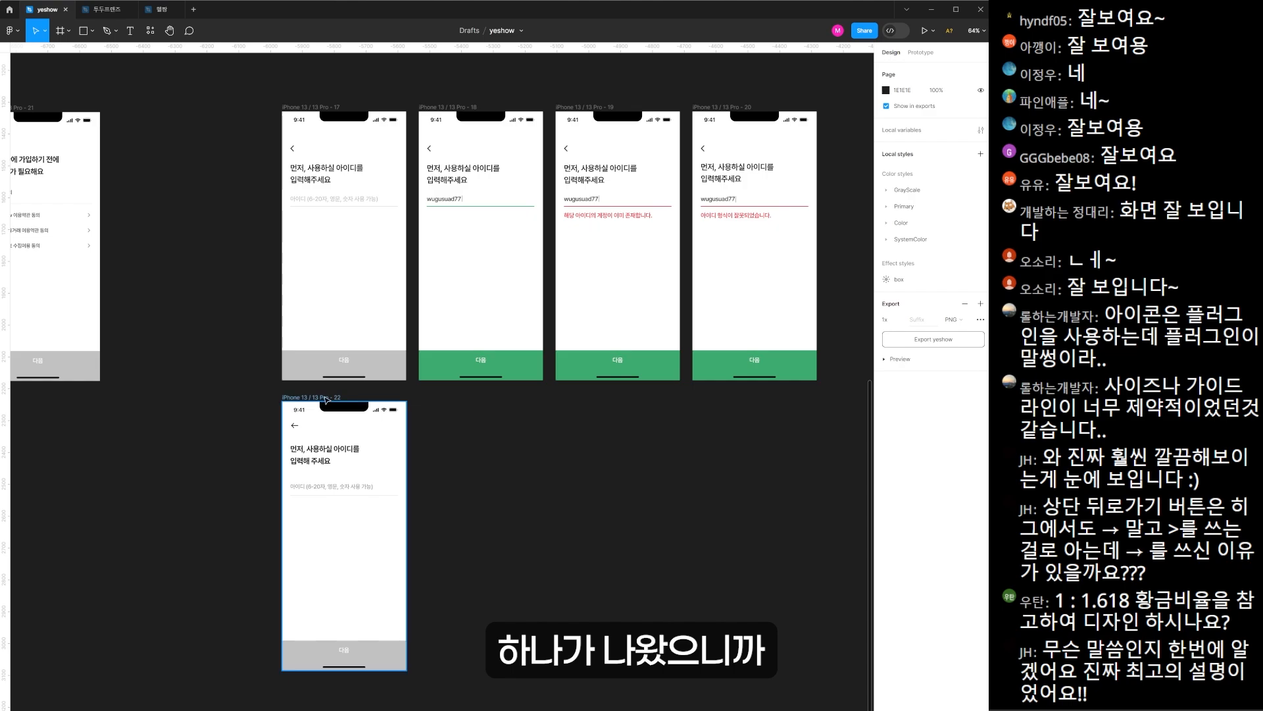
pyautogui.moveTo(315, 399); pyautogui.dragTo(445, 409)
# - Check the typed text and underline on the original filled-in screen, and set the duplicated screen's underline to the same brand green
pyautogui.scroll(3, 462, 175)
pyautogui.click(433, 283)
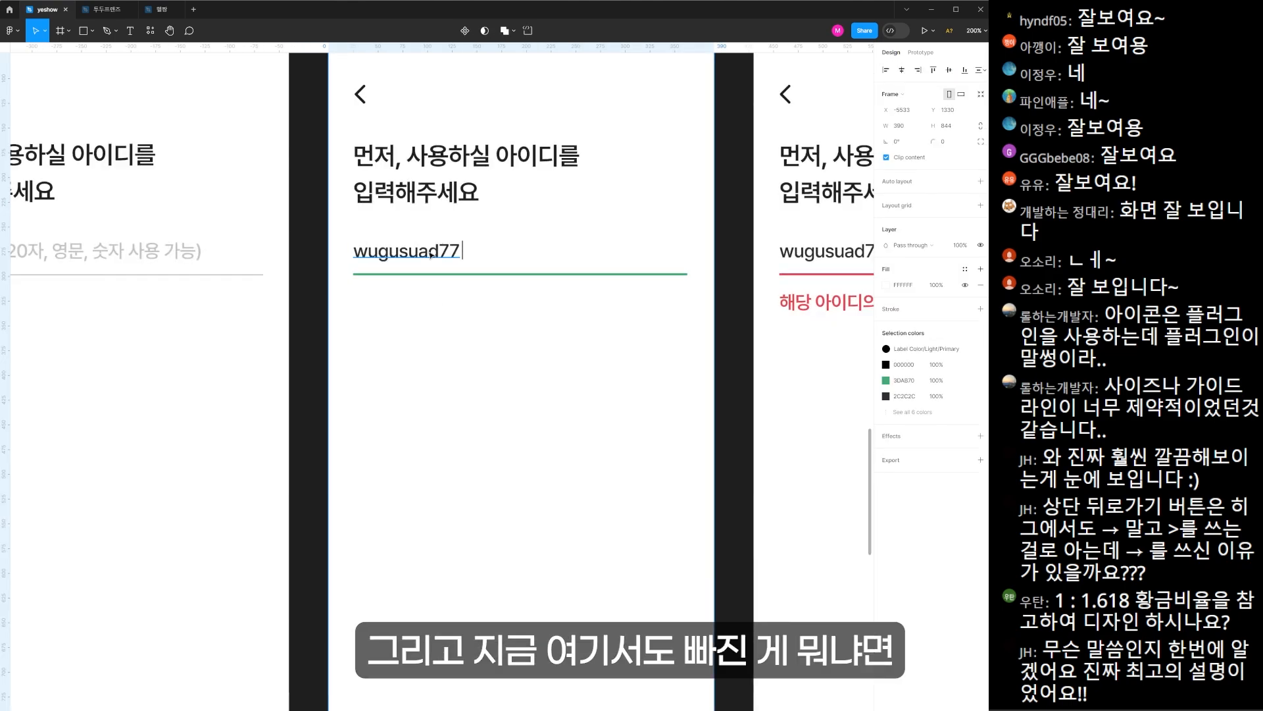
pyautogui.click(431, 253)
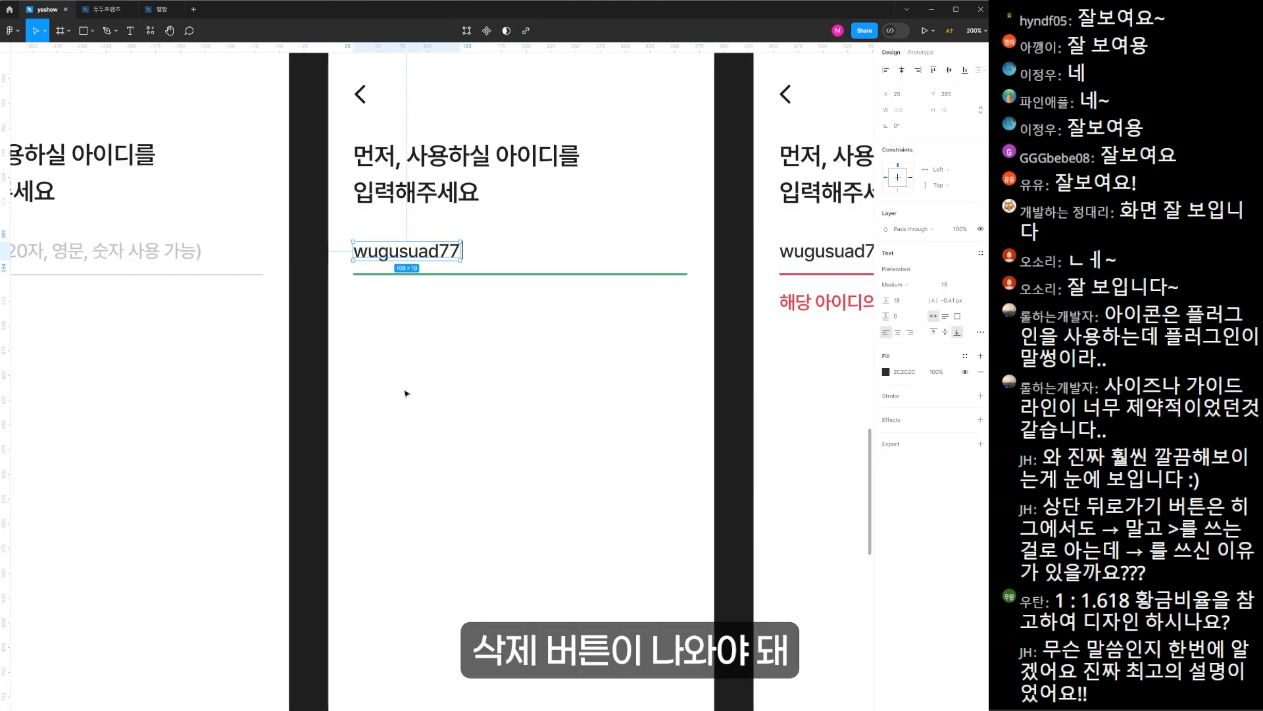
pyautogui.click(466, 313)
pyautogui.click(481, 276)
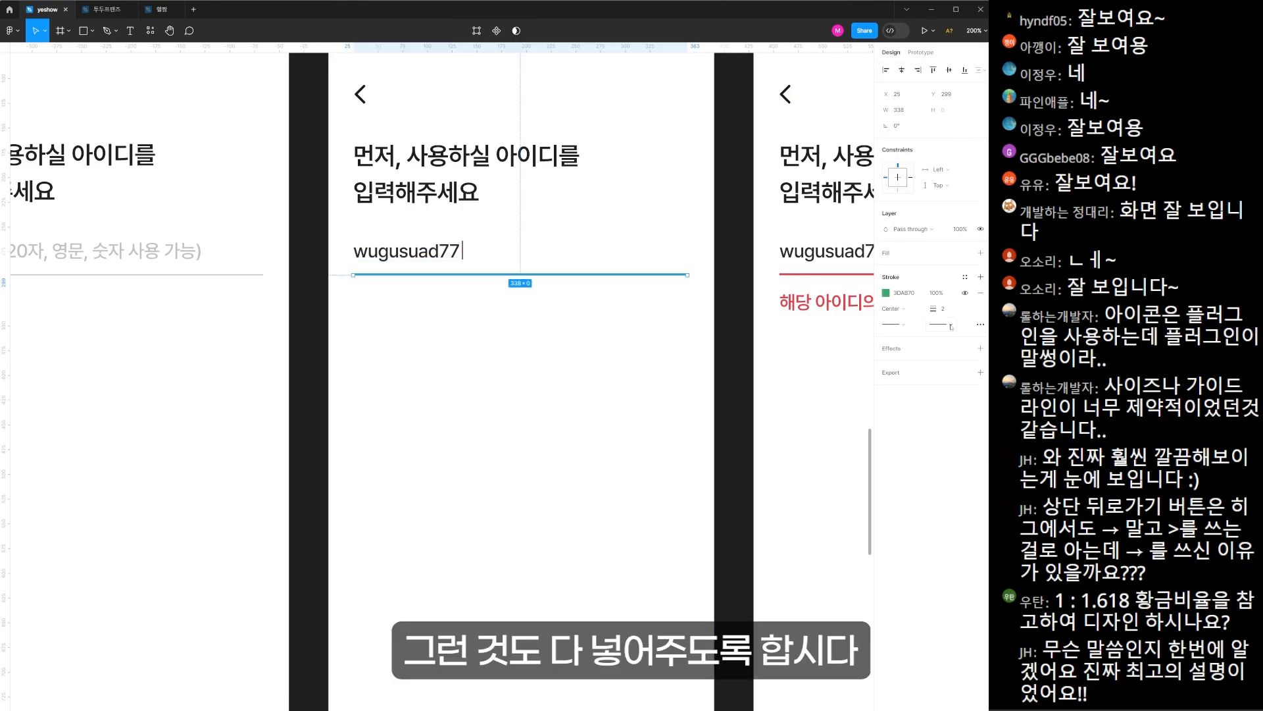
pyautogui.click(581, 413)
pyautogui.scroll(-10, 559, 298)
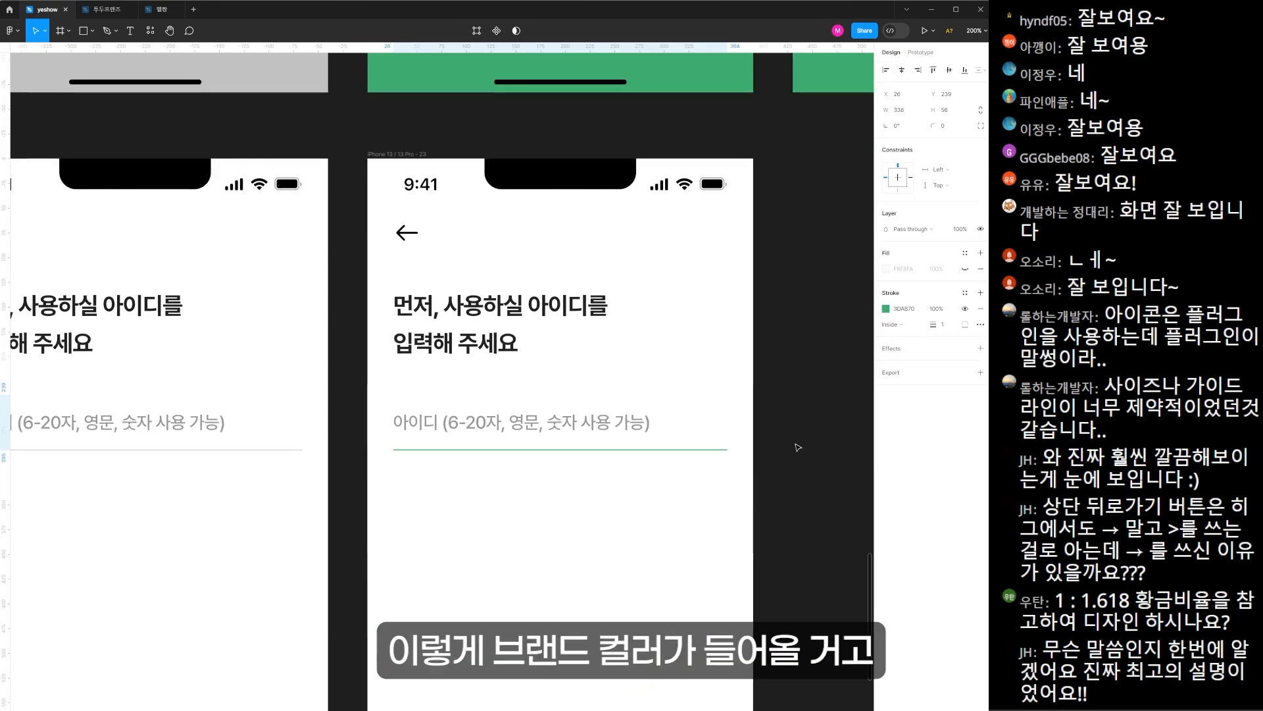
pyautogui.click(796, 450)
# - Replace the duplicated screen's placeholder with the sample ID and a cursor, and place a grey clear icon at the underline's right end
pyautogui.scroll(5, 530, 232)
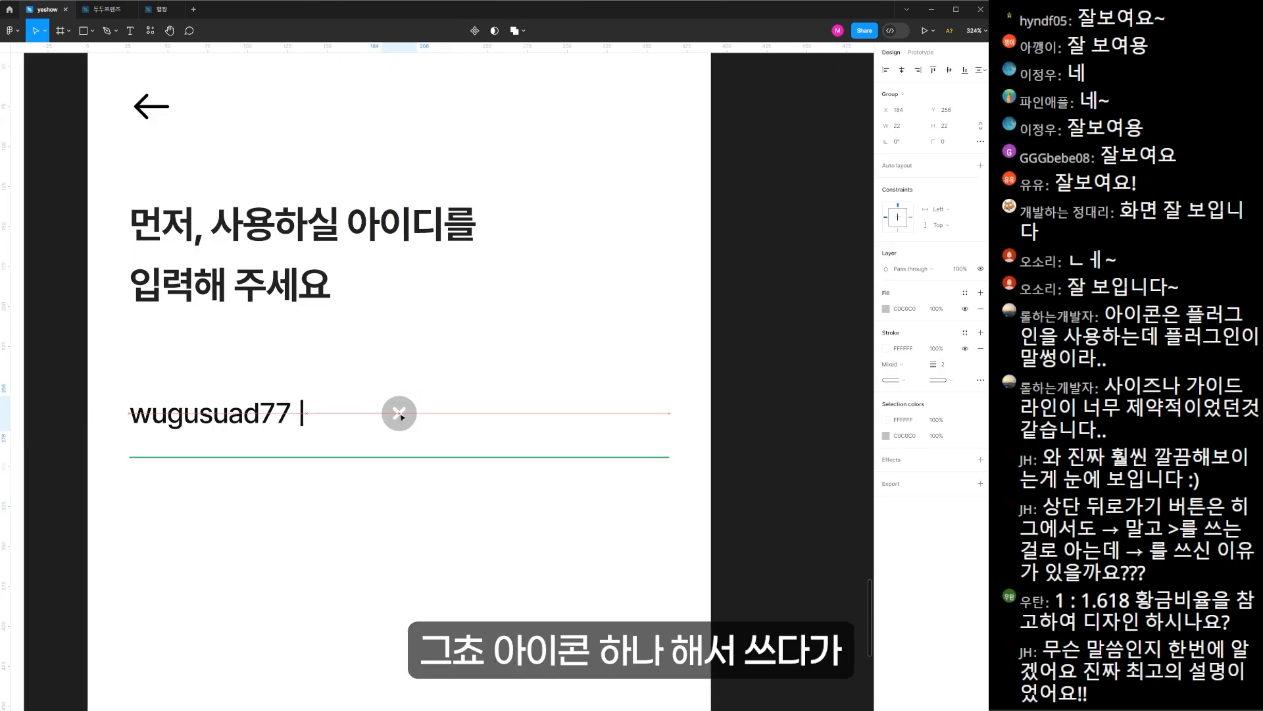
pyautogui.click(748, 431)
pyautogui.scroll(-4, 625, 446)
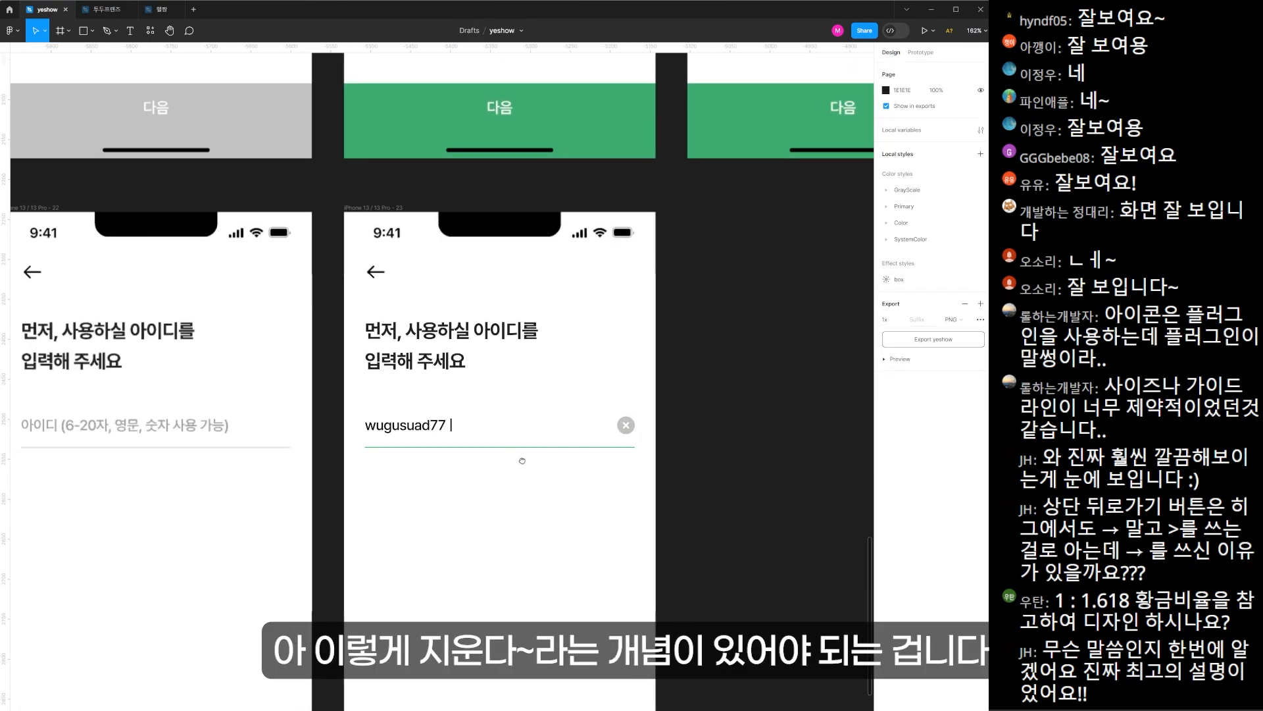
pyautogui.click(410, 428)
pyautogui.click(702, 500)
pyautogui.click(565, 339)
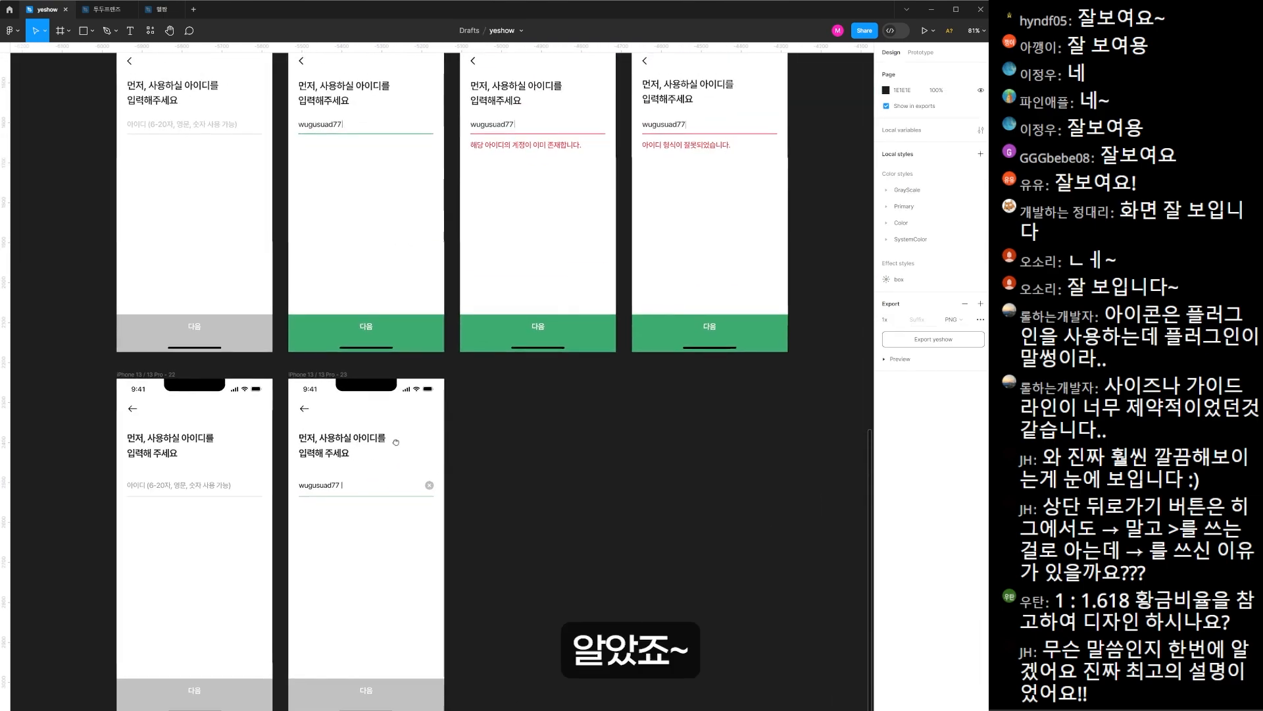
# - Duplicate the filled-in screen as an error state and paste the message "해당 아이디의 계정이 이미 존재합니다." below its underline
pyautogui.moveTo(453, 129); pyautogui.dragTo(583, 311)
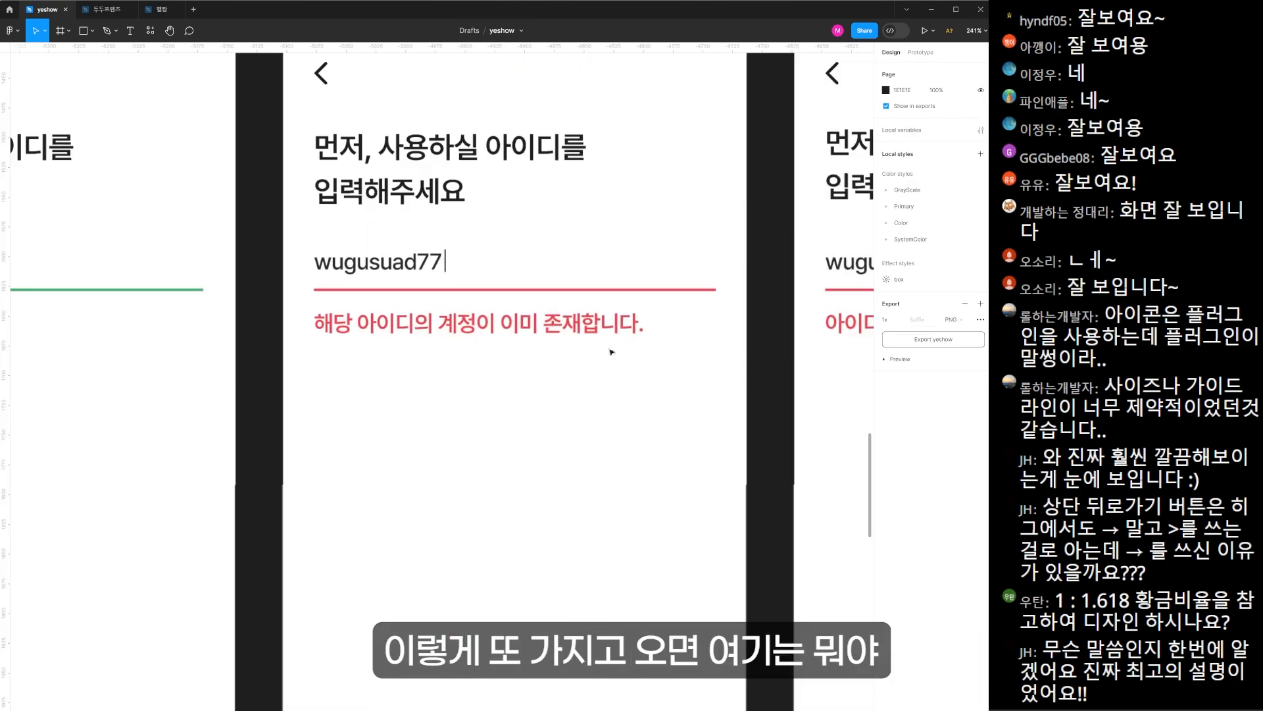
pyautogui.scroll(1, 460, 402)
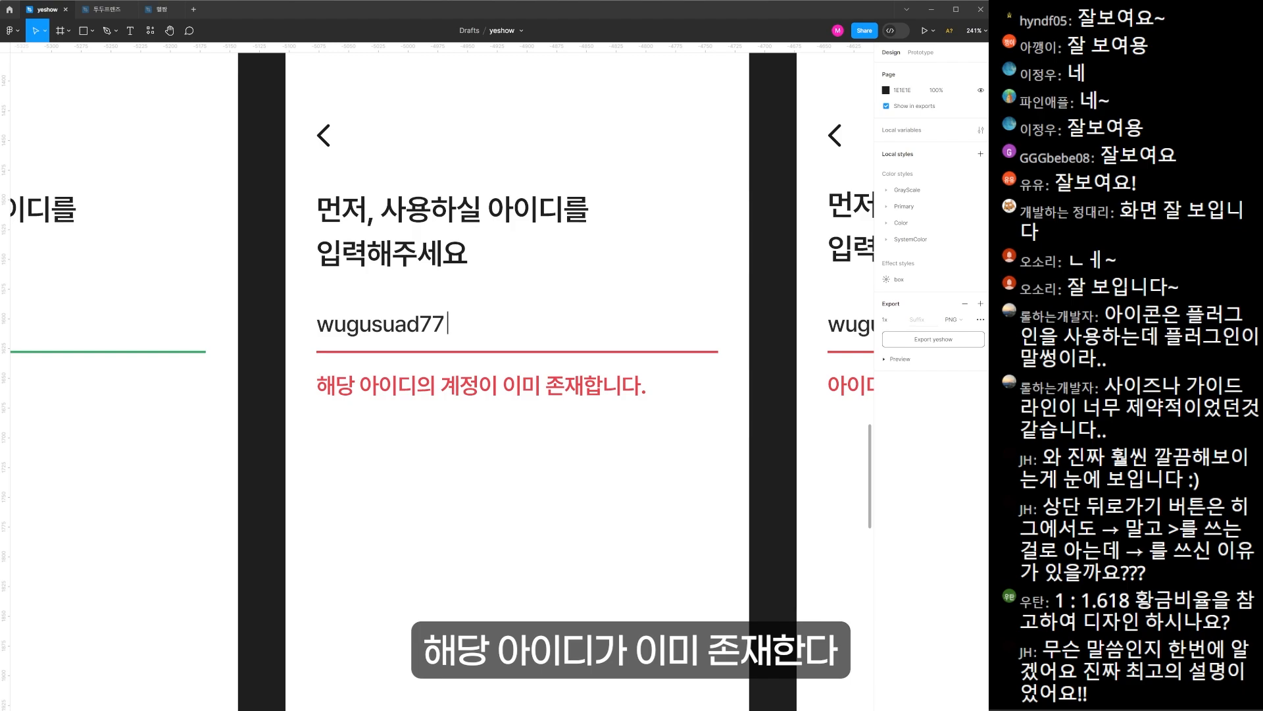
pyautogui.click(408, 394)
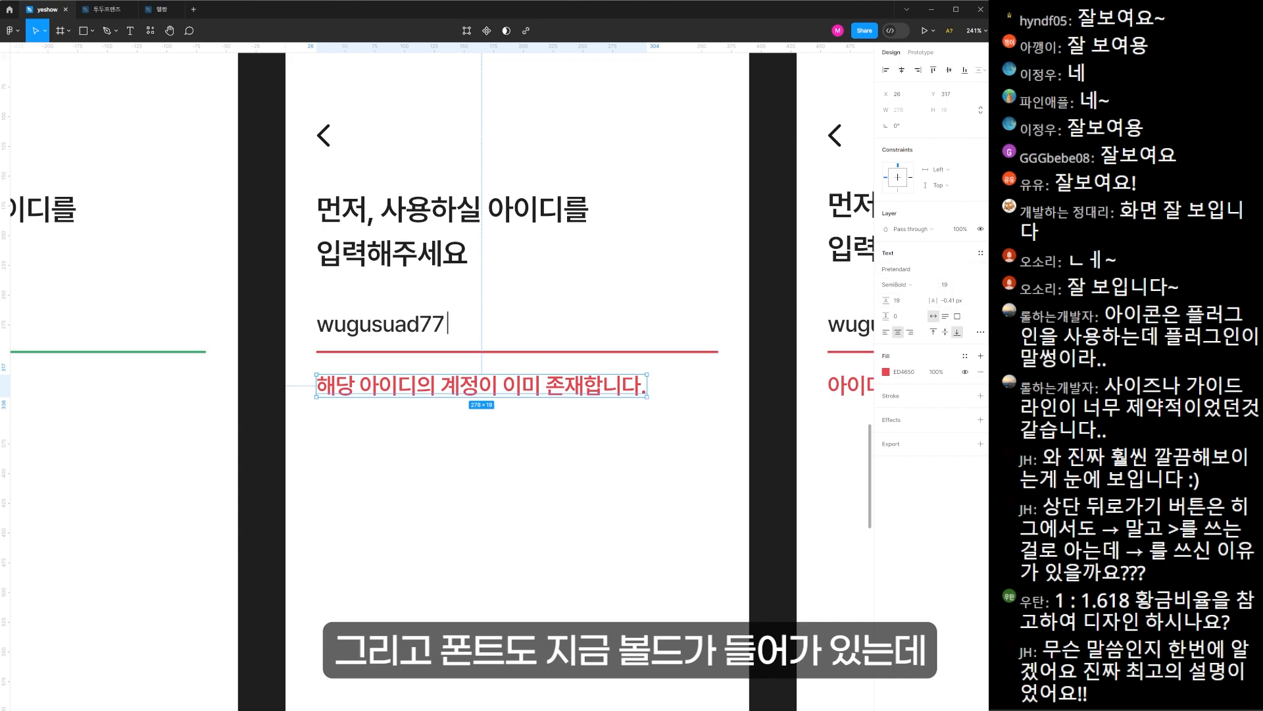
pyautogui.moveTo(469, 630); pyautogui.dragTo(571, 158)
pyautogui.moveTo(553, 591); pyautogui.dragTo(532, 364)
pyautogui.click(531, 364)
pyautogui.write('해당 아이디의 계정이 이미 존재합니다.')
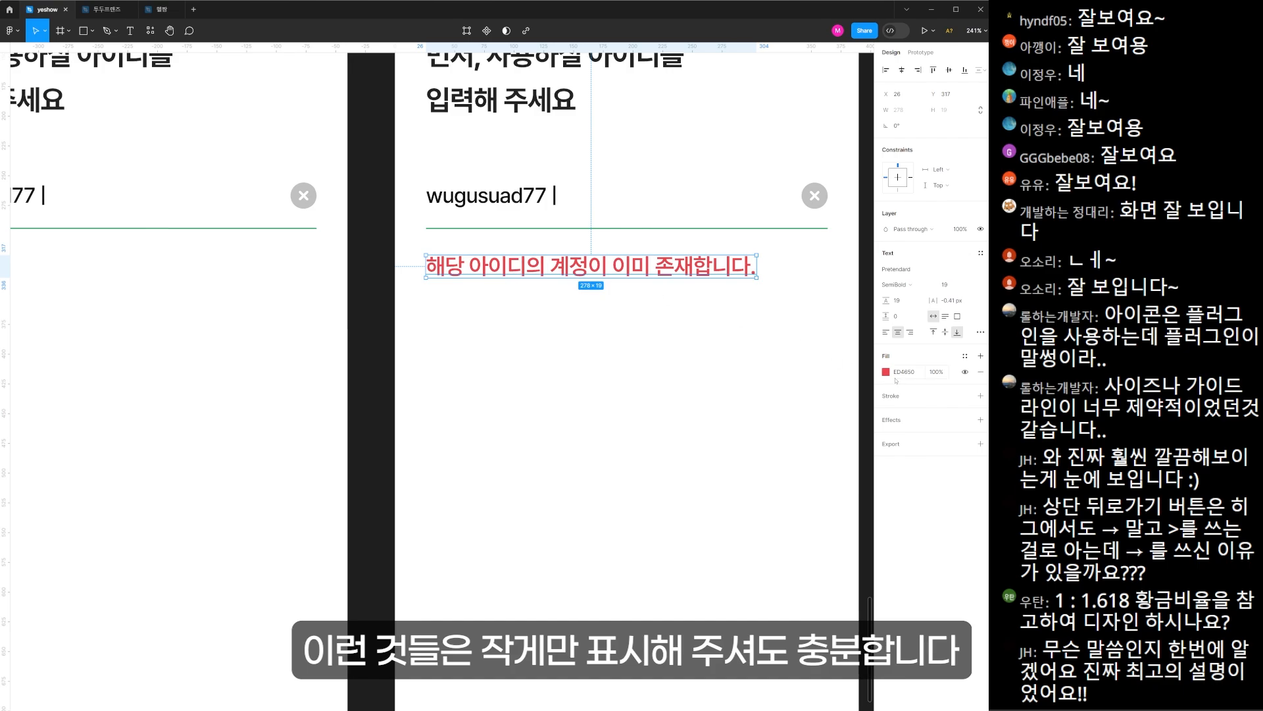
# - Set the error screen's underline colour to ED4650 to match the error message
pyautogui.click(781, 229)
pyautogui.write('ED4650')
pyautogui.press('Return')
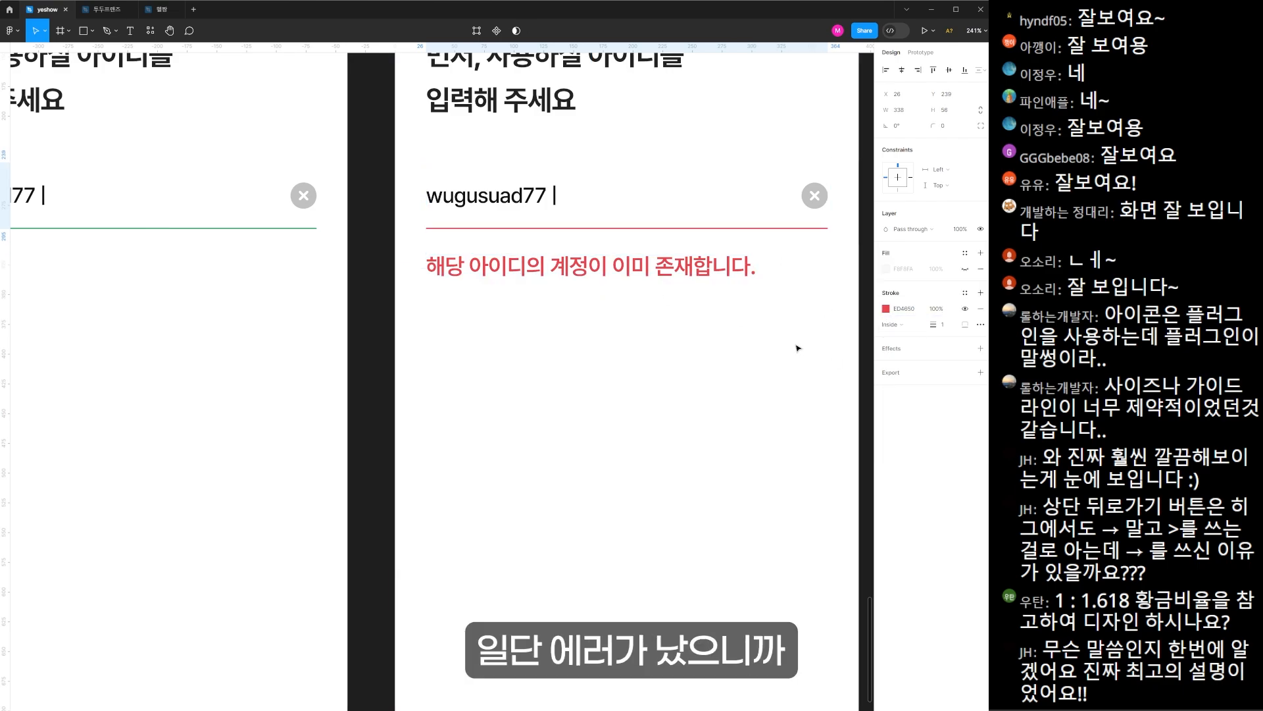
# - Set the error message's font size to 14, its weight to Medium and its letter spacing to -2.5%
pyautogui.click(625, 268)
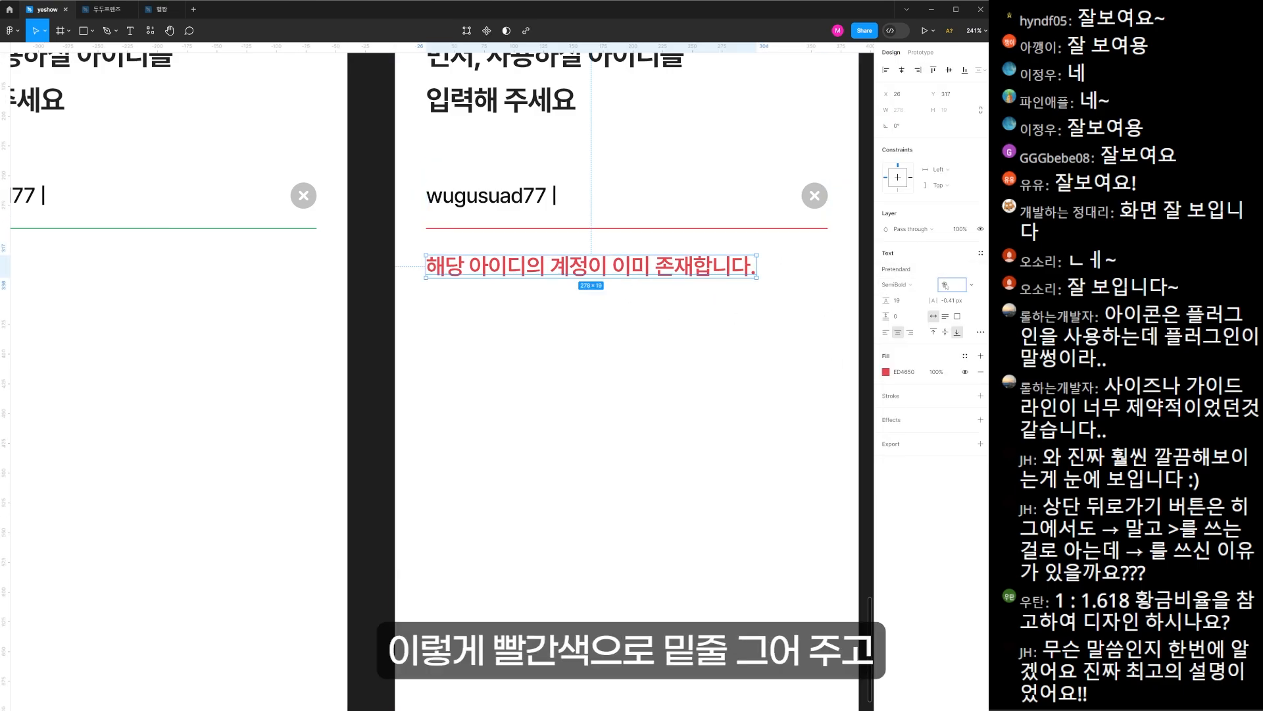
pyautogui.write('14')
pyautogui.press('Return')
pyautogui.click(898, 285)
pyautogui.click(908, 273)
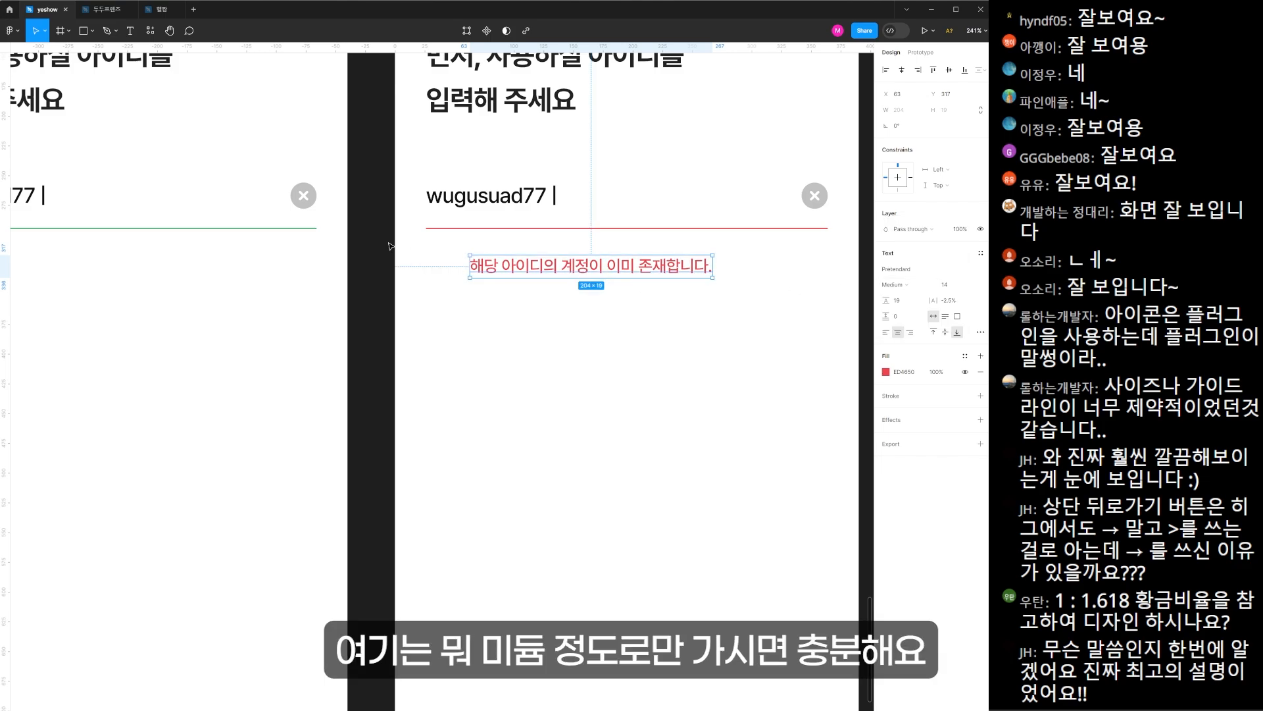
# - Move the error message to X 26, Y 307, flush with the underline's left edge and closer beneath it
pyautogui.click(556, 362)
pyautogui.scroll(5, 491, 205)
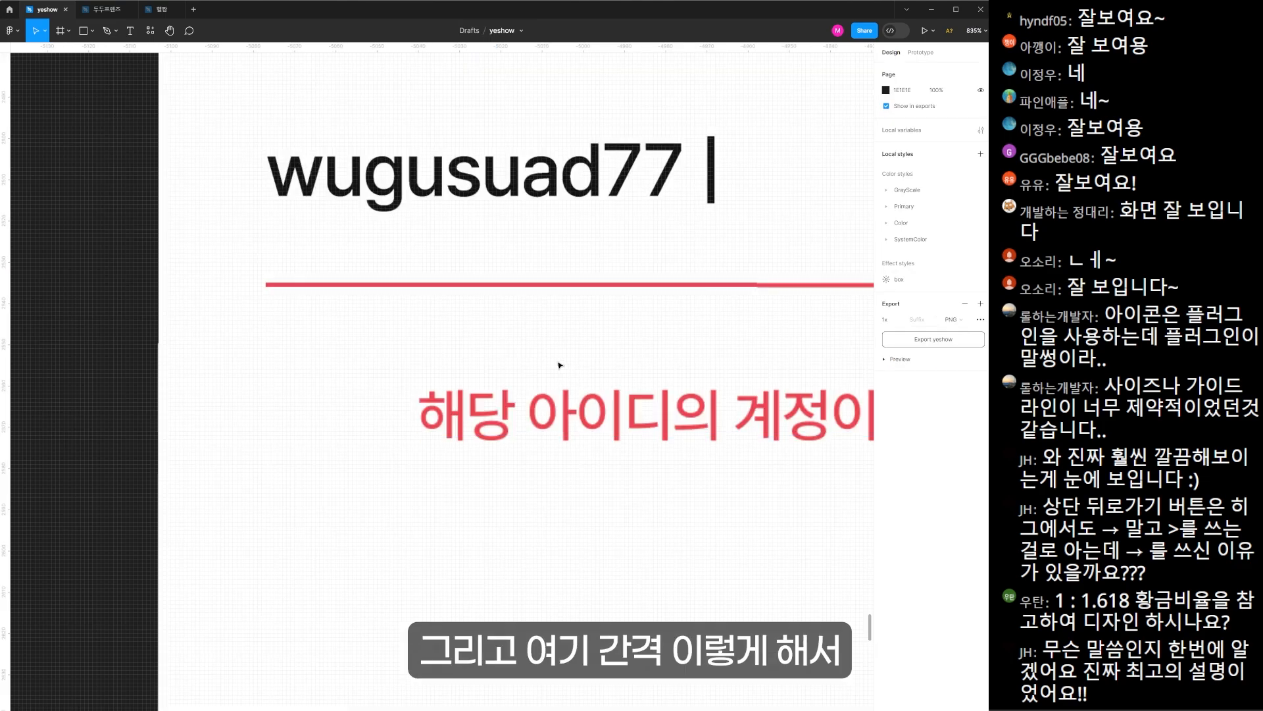
pyautogui.moveTo(492, 423); pyautogui.dragTo(339, 355)
pyautogui.press('alt')
pyautogui.scroll(-10, 388, 285)
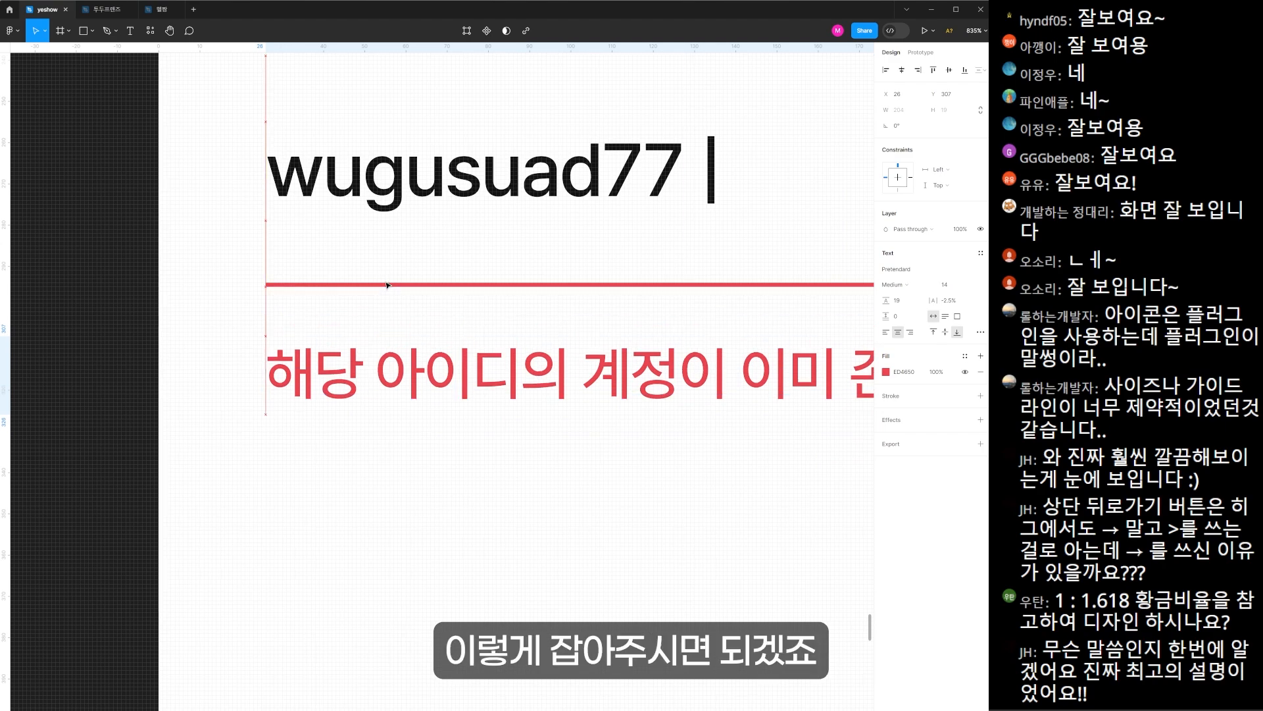
# - Compare the text size of the entered ID with the error message below it on the error screen
pyautogui.press('Escape')
pyautogui.scroll(1, 527, 240)
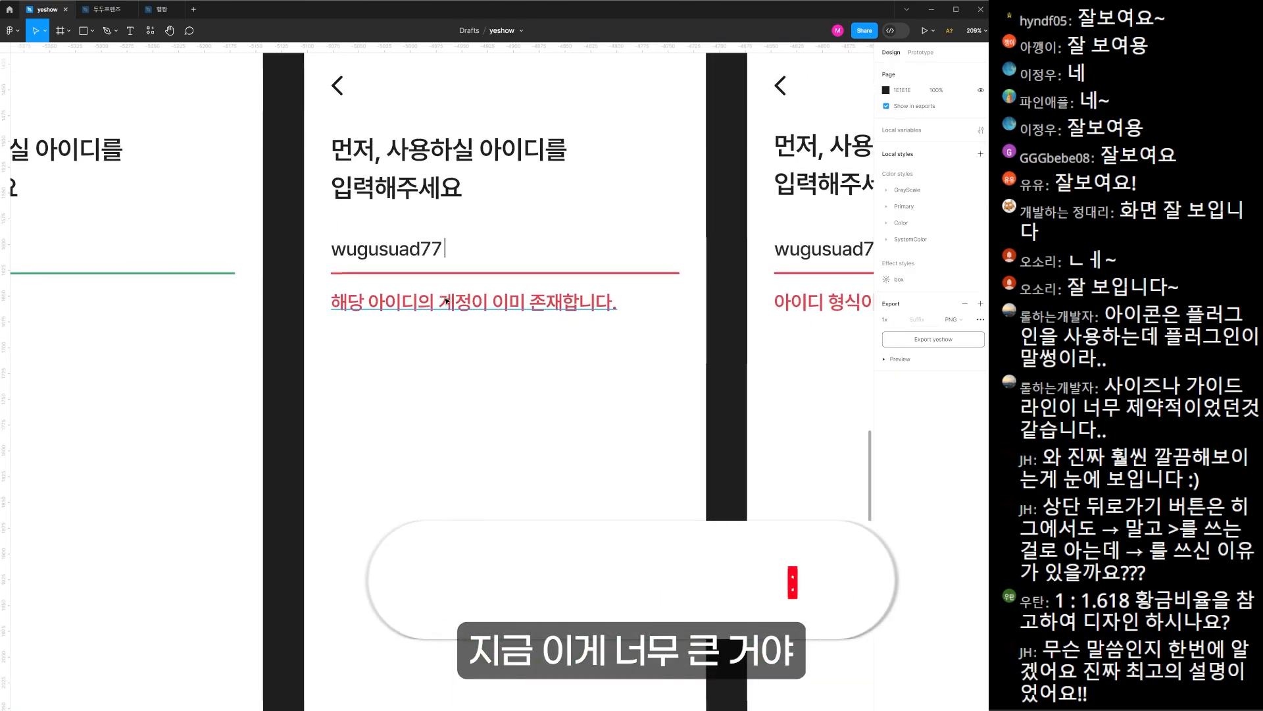
pyautogui.click(419, 252)
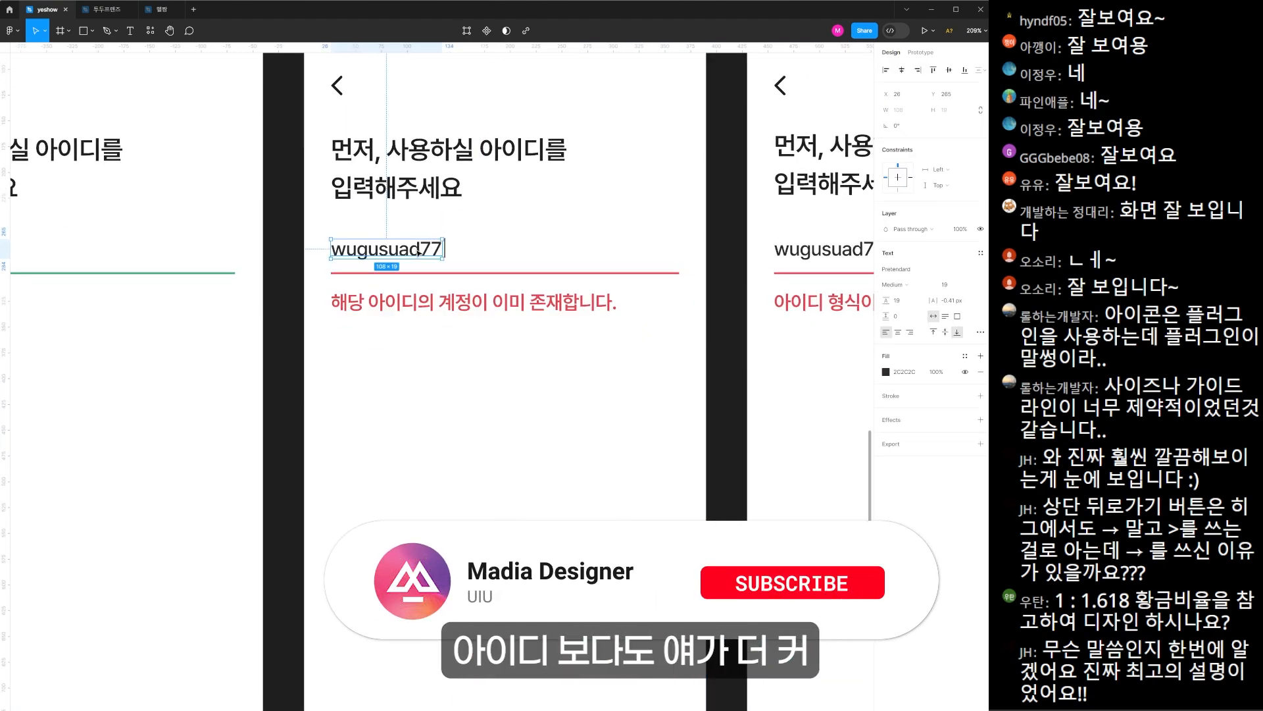
pyautogui.click(462, 300)
pyautogui.click(448, 405)
pyautogui.scroll(-7, 567, 451)
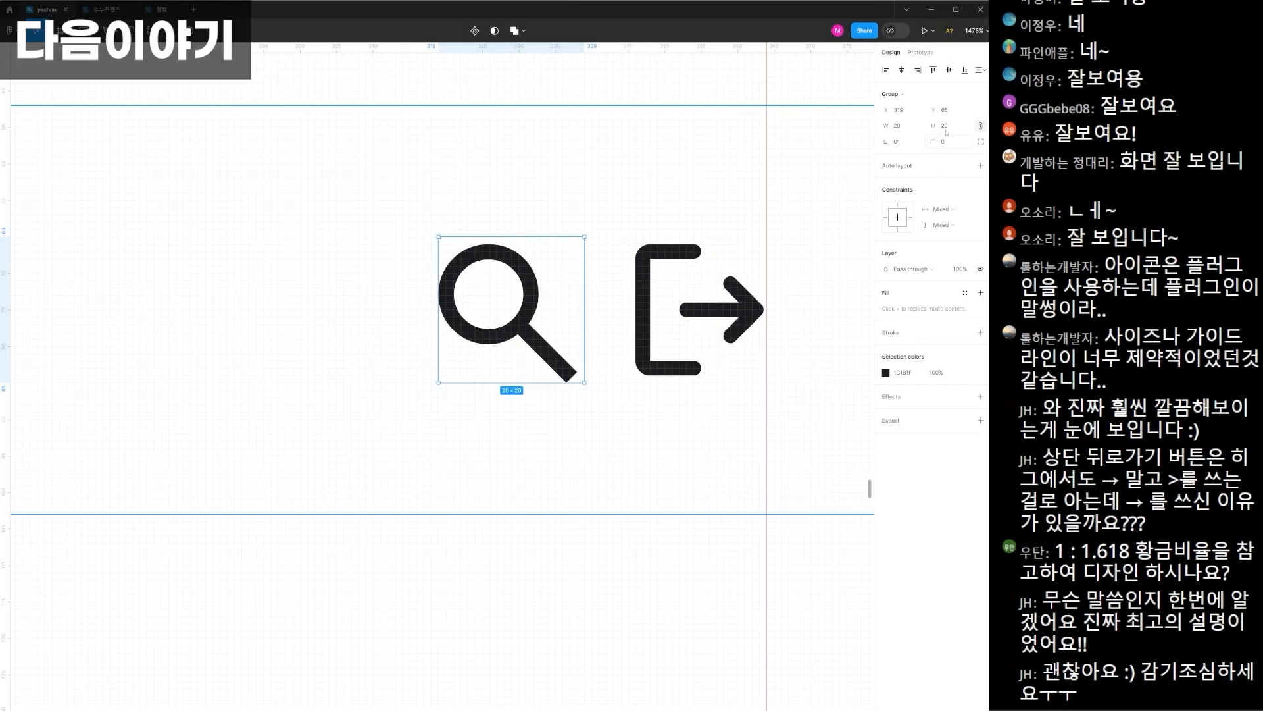
# - Inspect the sizes of the search icon and the exit-arrow icon, ending with both selected
pyautogui.click(636, 296)
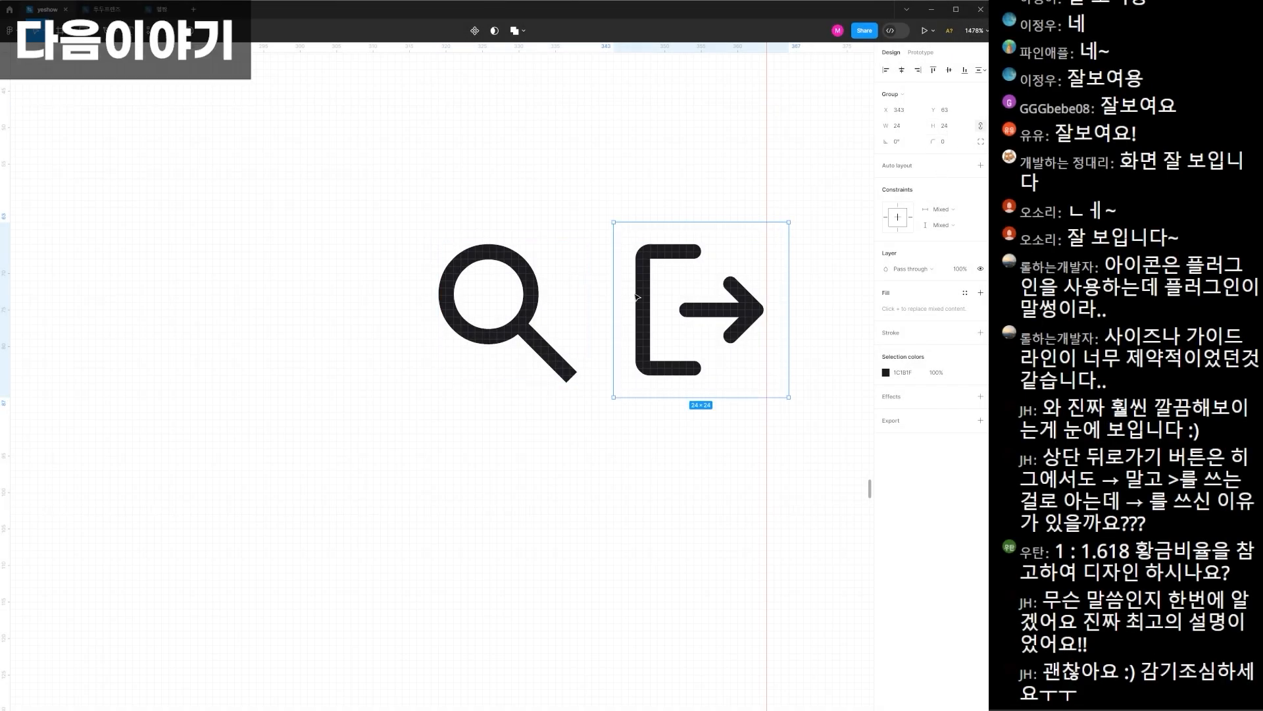
pyautogui.click(524, 322)
pyautogui.keyDown('shift'); pyautogui.click(640, 317); pyautogui.keyUp('shift')
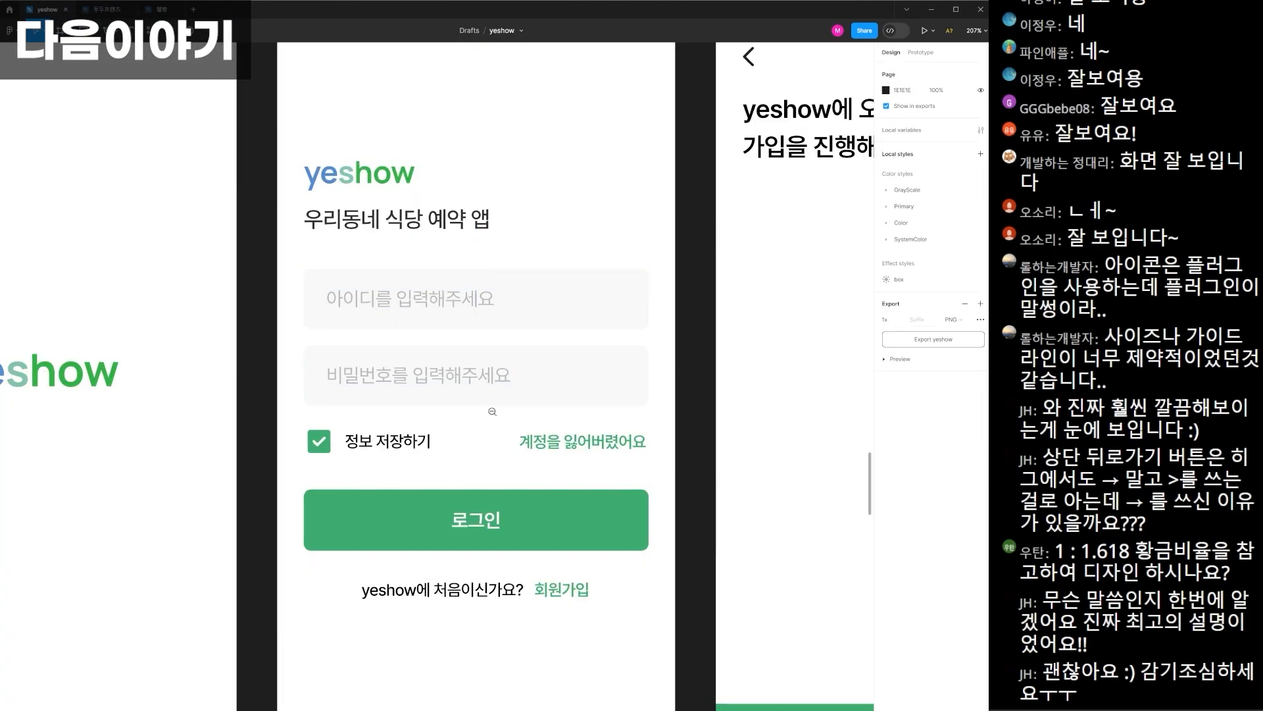
# - Move the 일식 category tag of the upper restaurant card from above the name onto the photo's upper-left corner
pyautogui.keyDown('alt'); pyautogui.click(492, 411); pyautogui.keyUp('alt')
pyautogui.moveTo(446, 347); pyautogui.dragTo(603, 516)
pyautogui.press('z')
pyautogui.moveTo(386, 174); pyautogui.dragTo(690, 454)
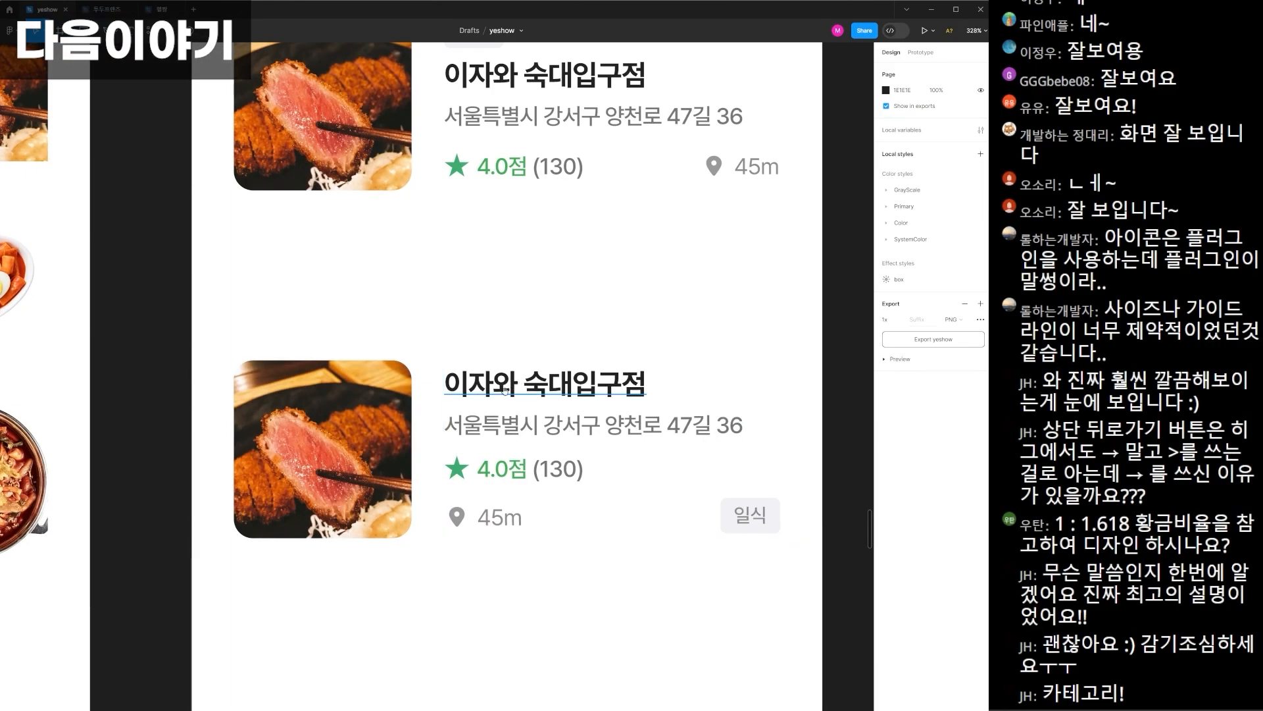
pyautogui.scroll(-2, 507, 349)
pyautogui.click(515, 304)
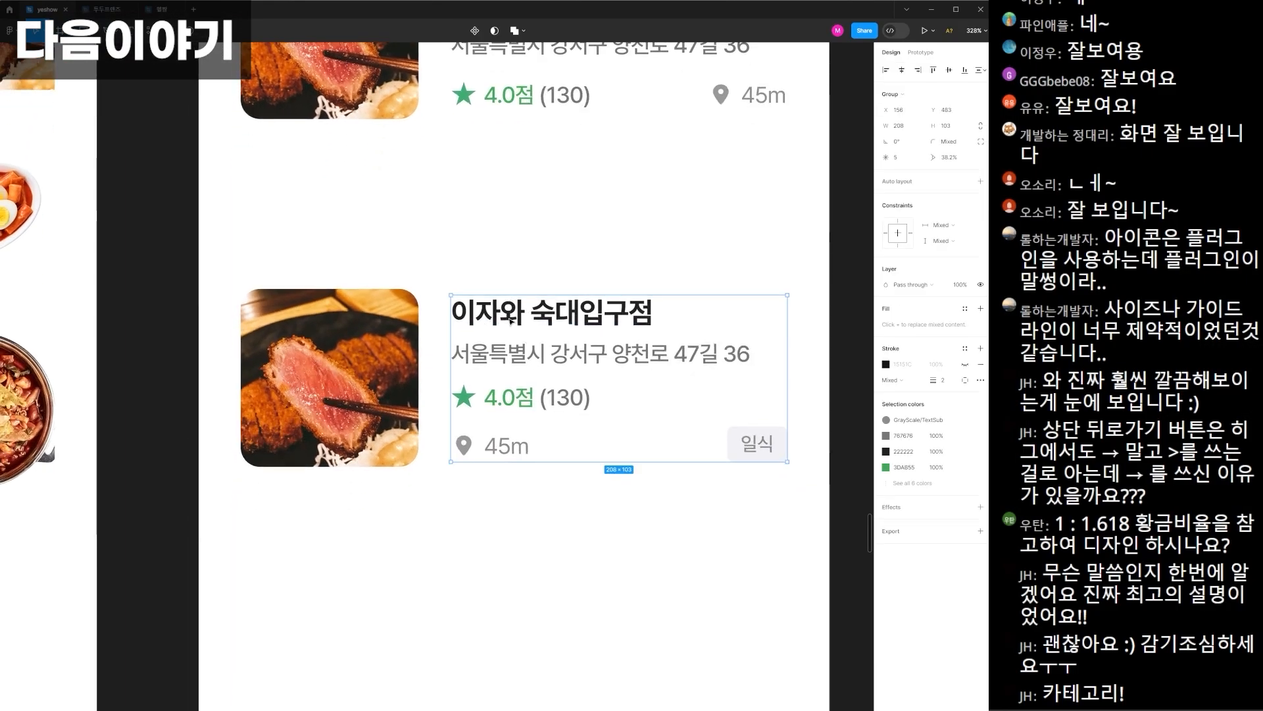
pyautogui.click(546, 250)
pyautogui.scroll(5, 559, 286)
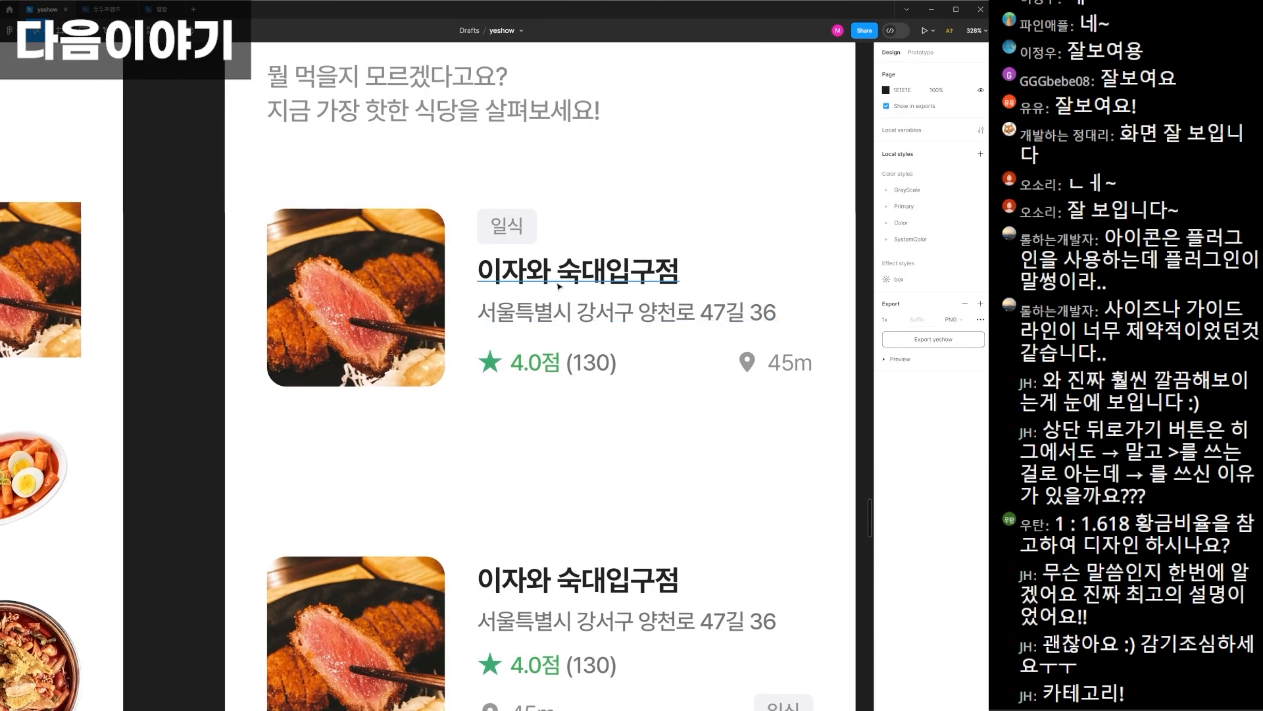
pyautogui.moveTo(525, 226); pyautogui.dragTo(321, 236)
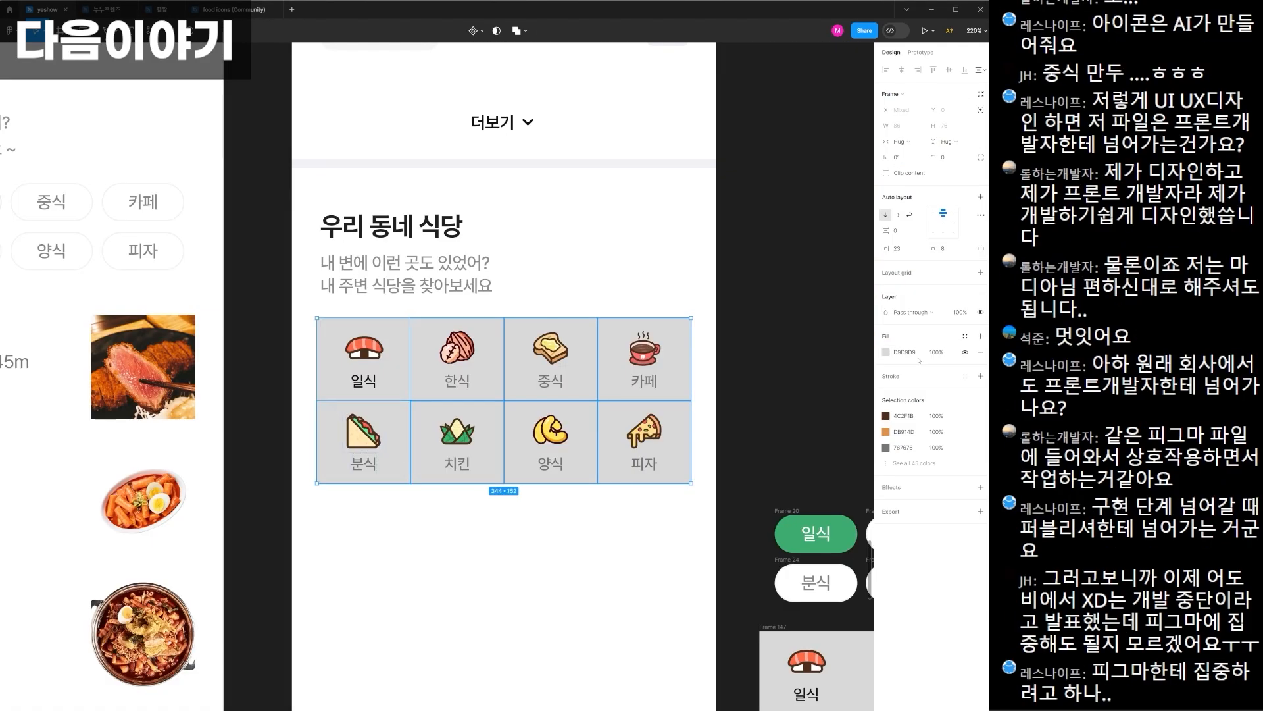
# - Hide the grey D9D9D9 fill behind the food category tiles under 우리 동네 식당
pyautogui.click(966, 353)
pyautogui.click(453, 571)
pyautogui.keyDown('ctrl'); pyautogui.click(398, 388); pyautogui.keyUp('ctrl')
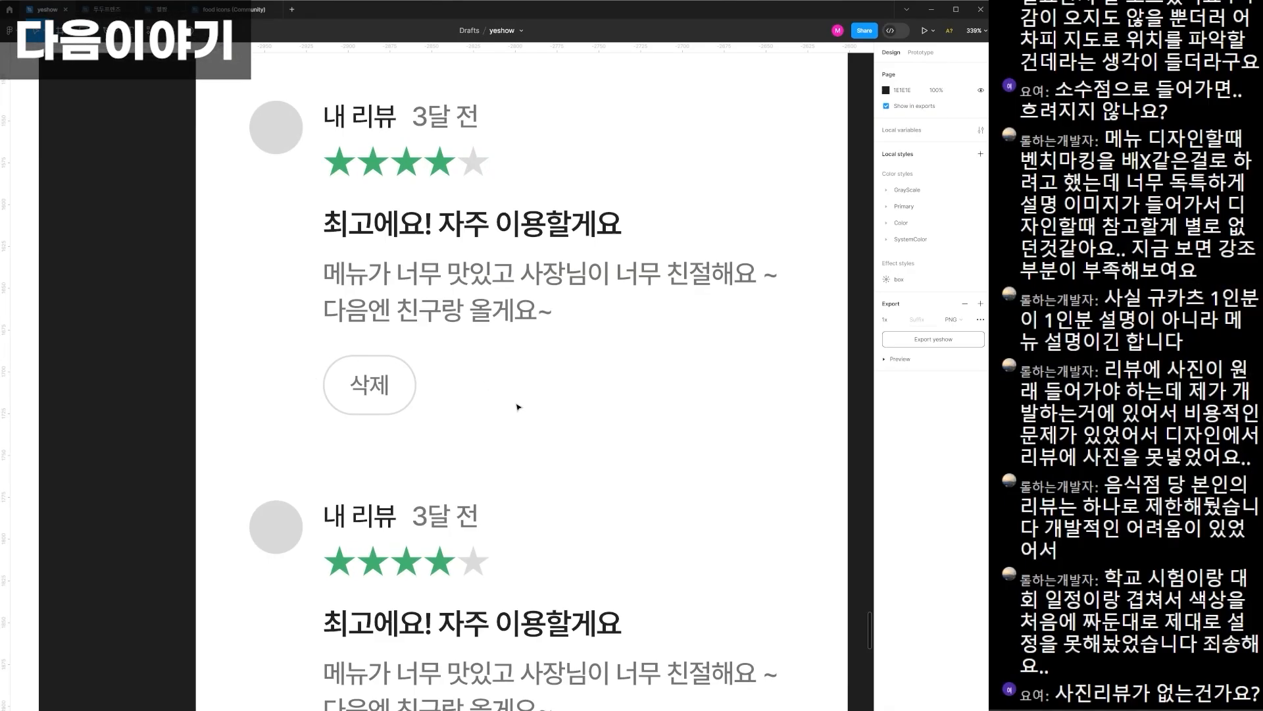
# - Undo the removal of the 수정 button beside the first review's 삭제 button and clear the selection
pyautogui.hotkey('ctrl', 'z')
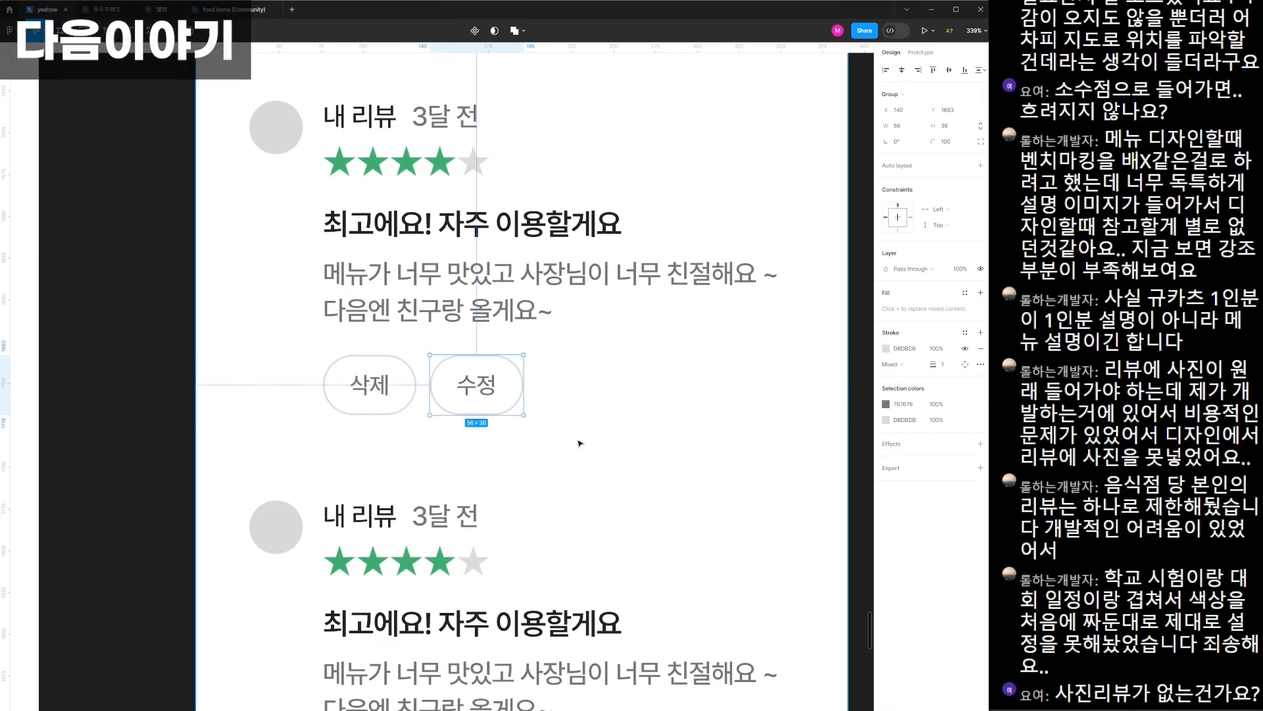
pyautogui.press('Escape')
# - Delete the 삭제 button beside 수정 in the header of the first review under 리뷰 총 34개
pyautogui.scroll(-3, 570, 478)
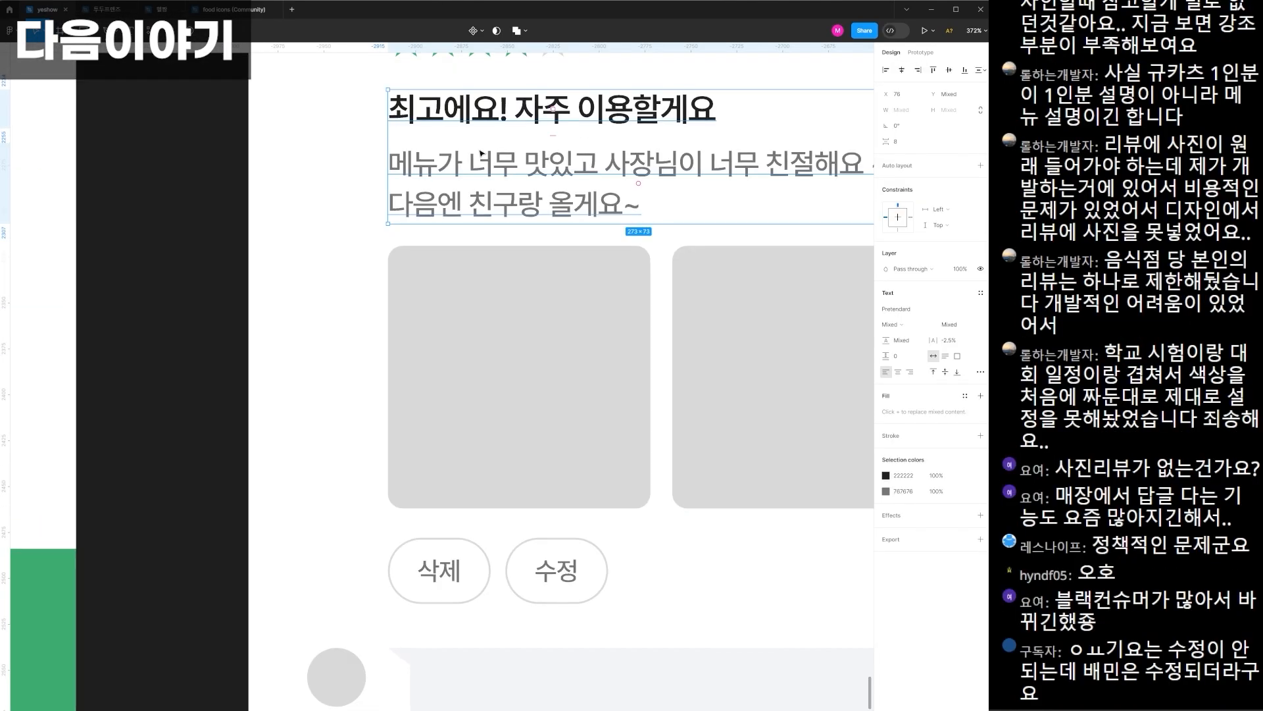
pyautogui.scroll(-5, 481, 154)
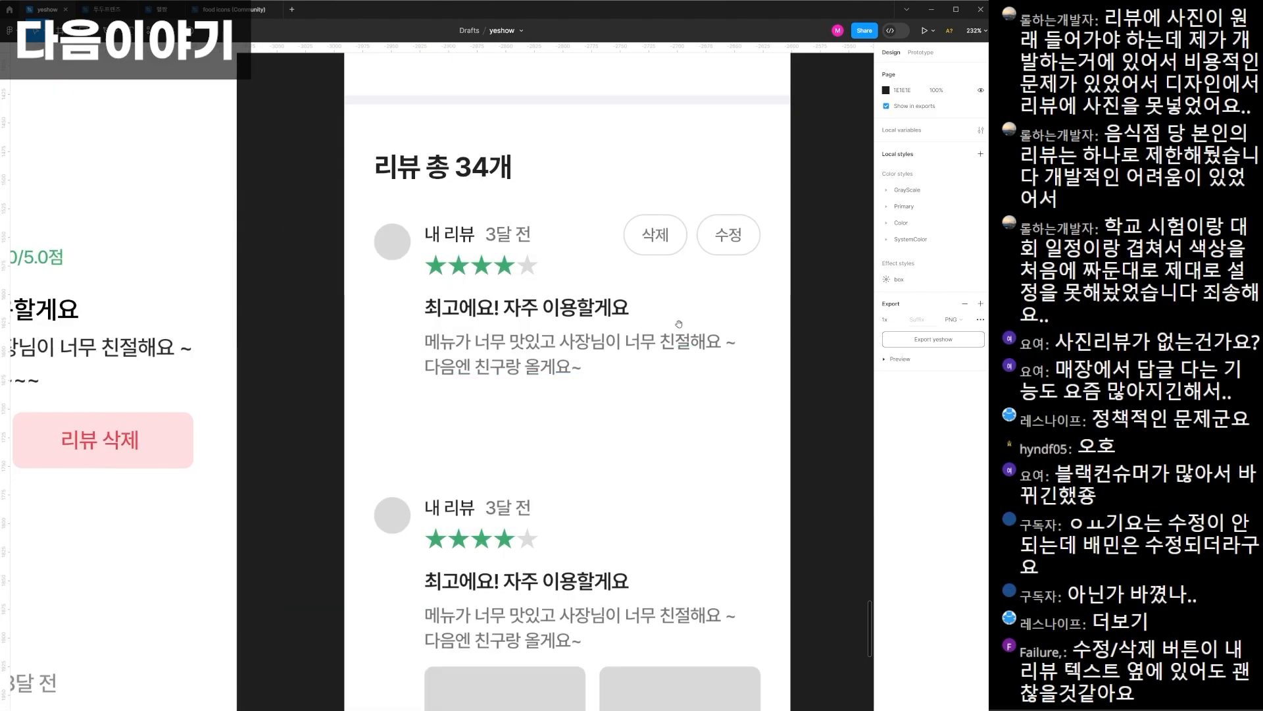
pyautogui.click(612, 263)
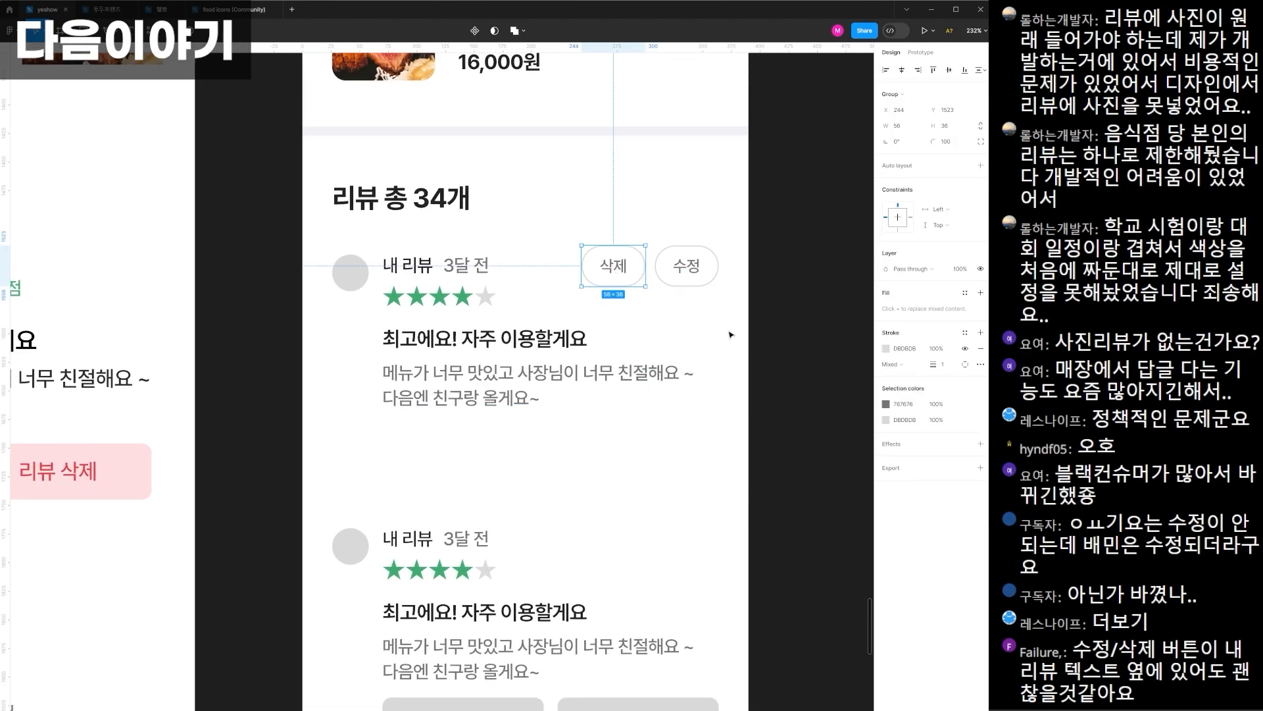
pyautogui.press('Delete')
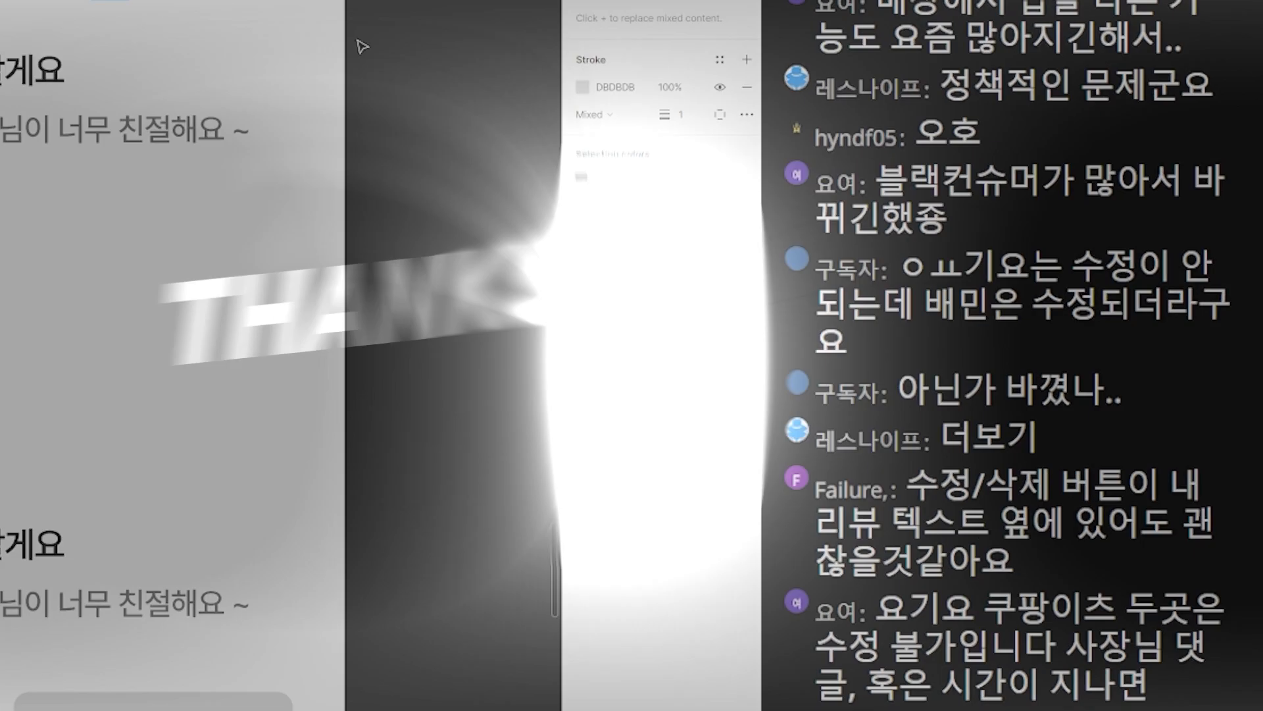